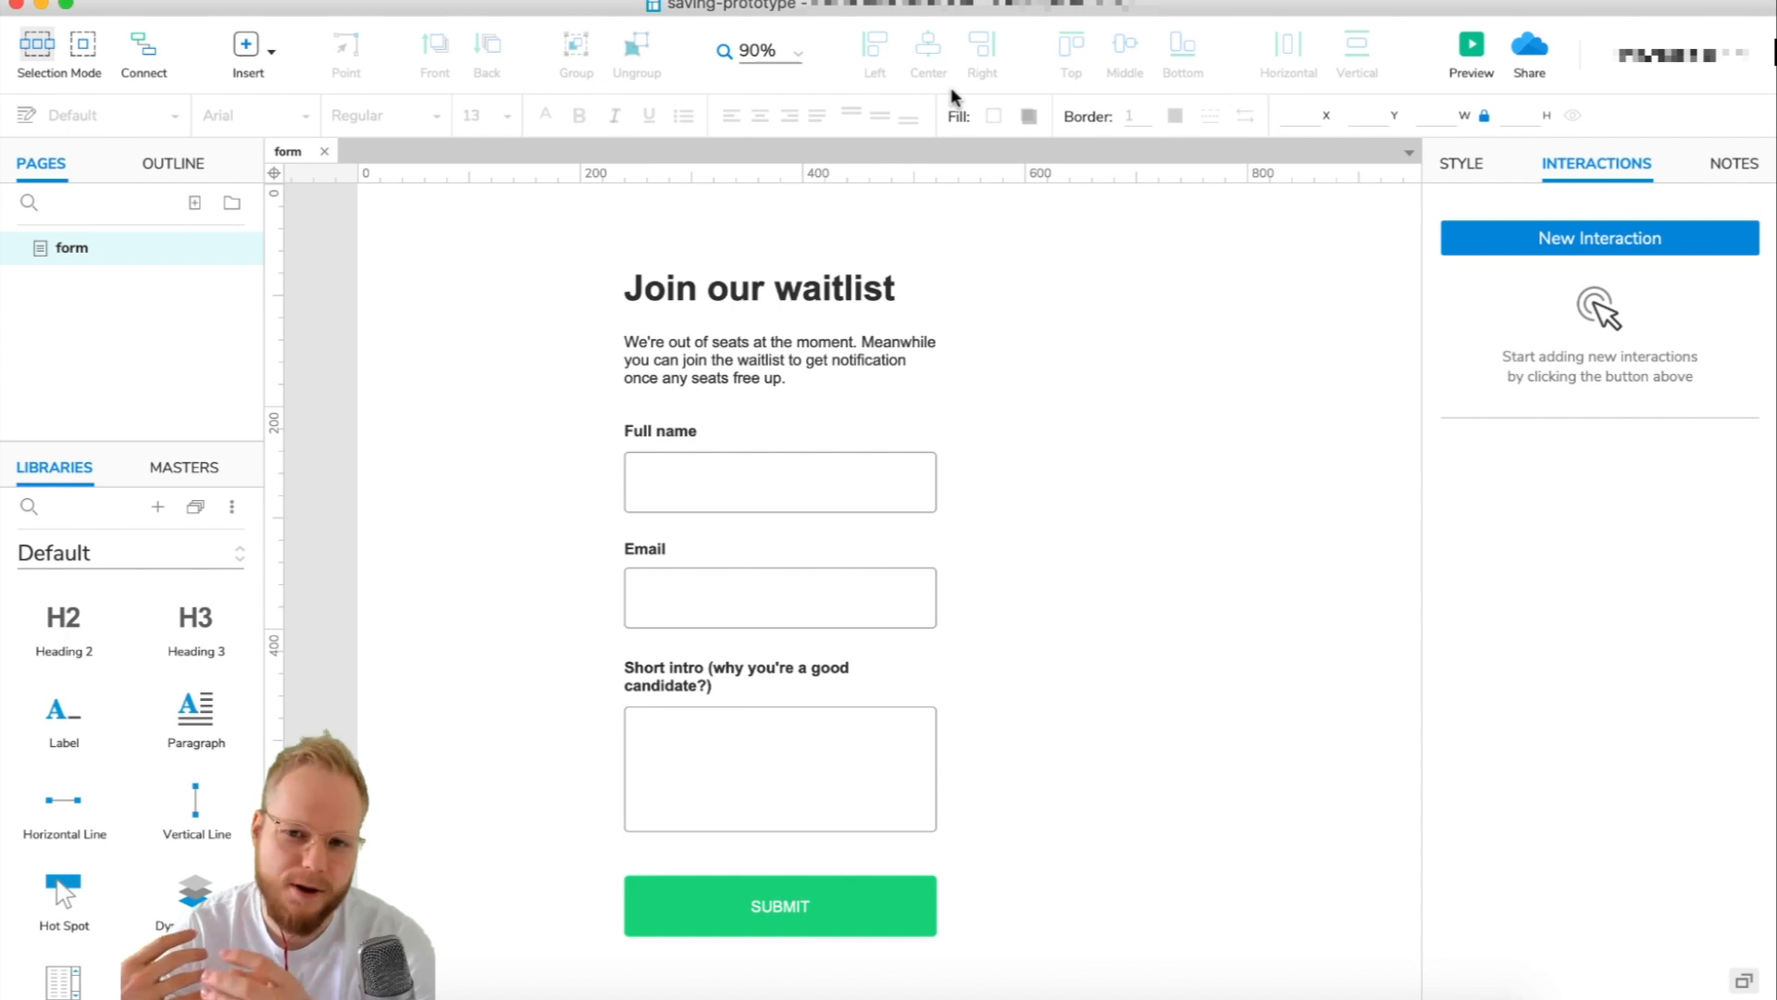
Click through the Full name, Email and Short intro text fields on the form.
left_click(755, 466)
left_click(801, 579)
left_click(786, 802)
left_click(762, 614)
left_click(754, 496)
left_click(789, 594)
left_click(794, 752)
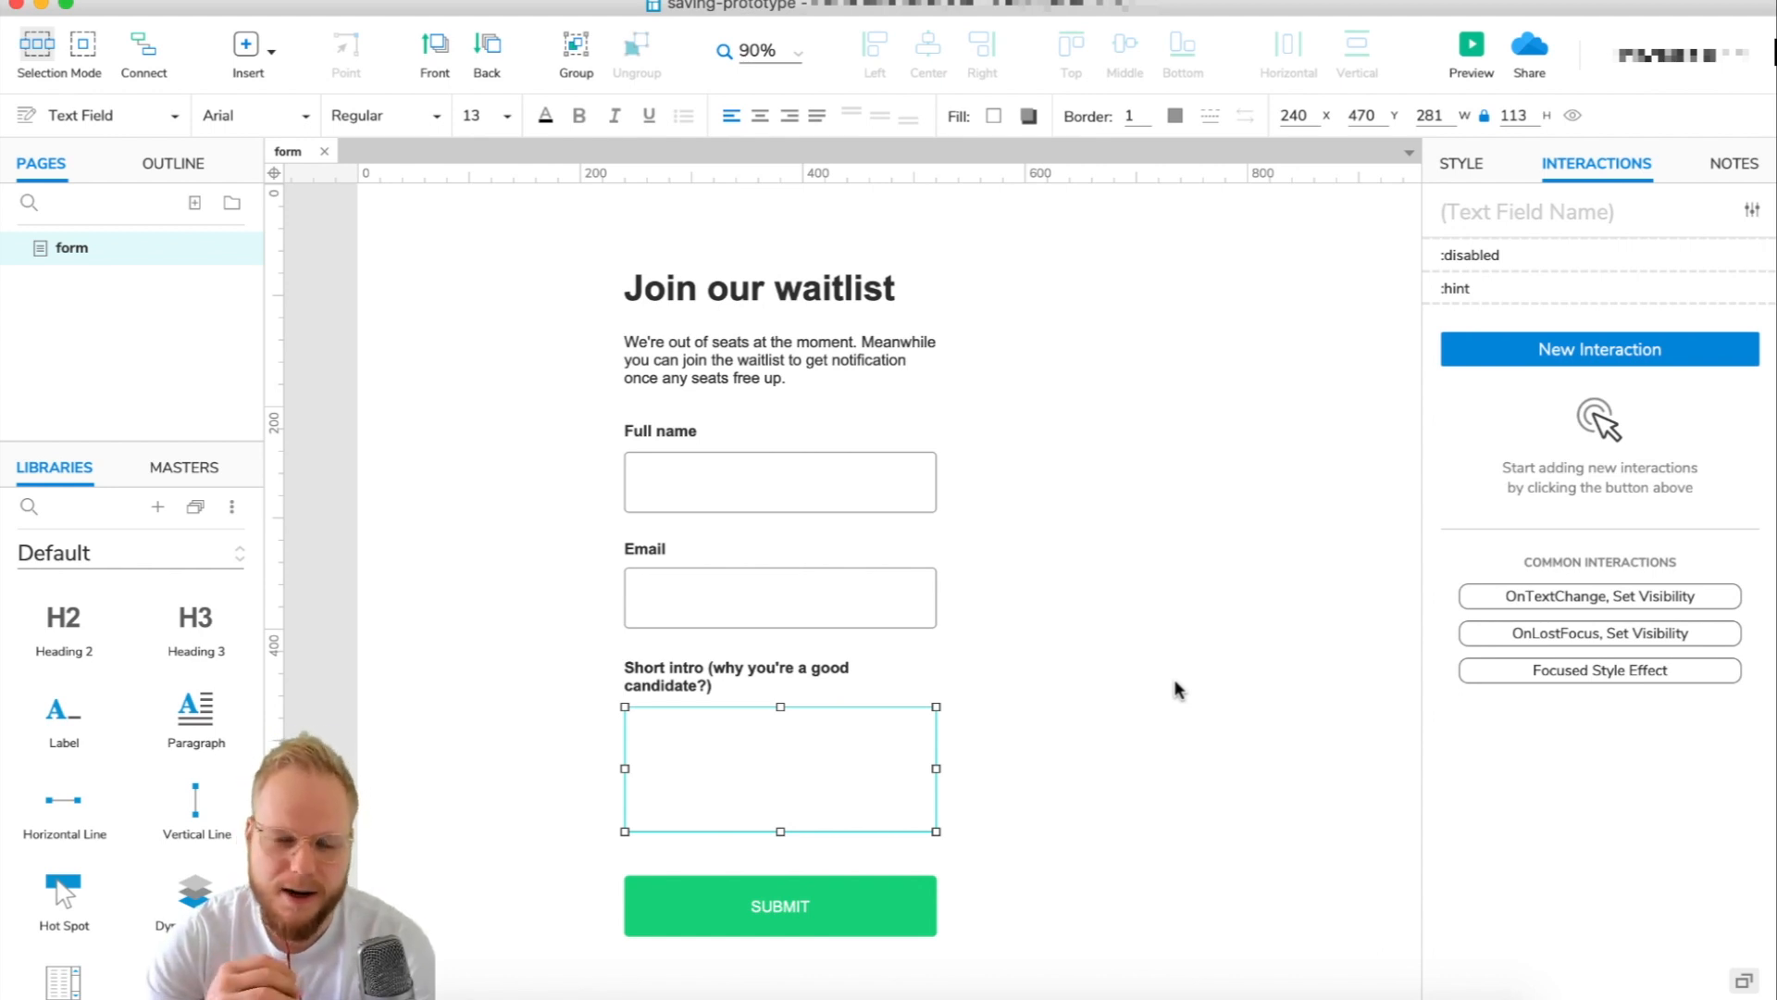
left_click(1175, 684)
left_click(885, 491)
left_click(823, 587)
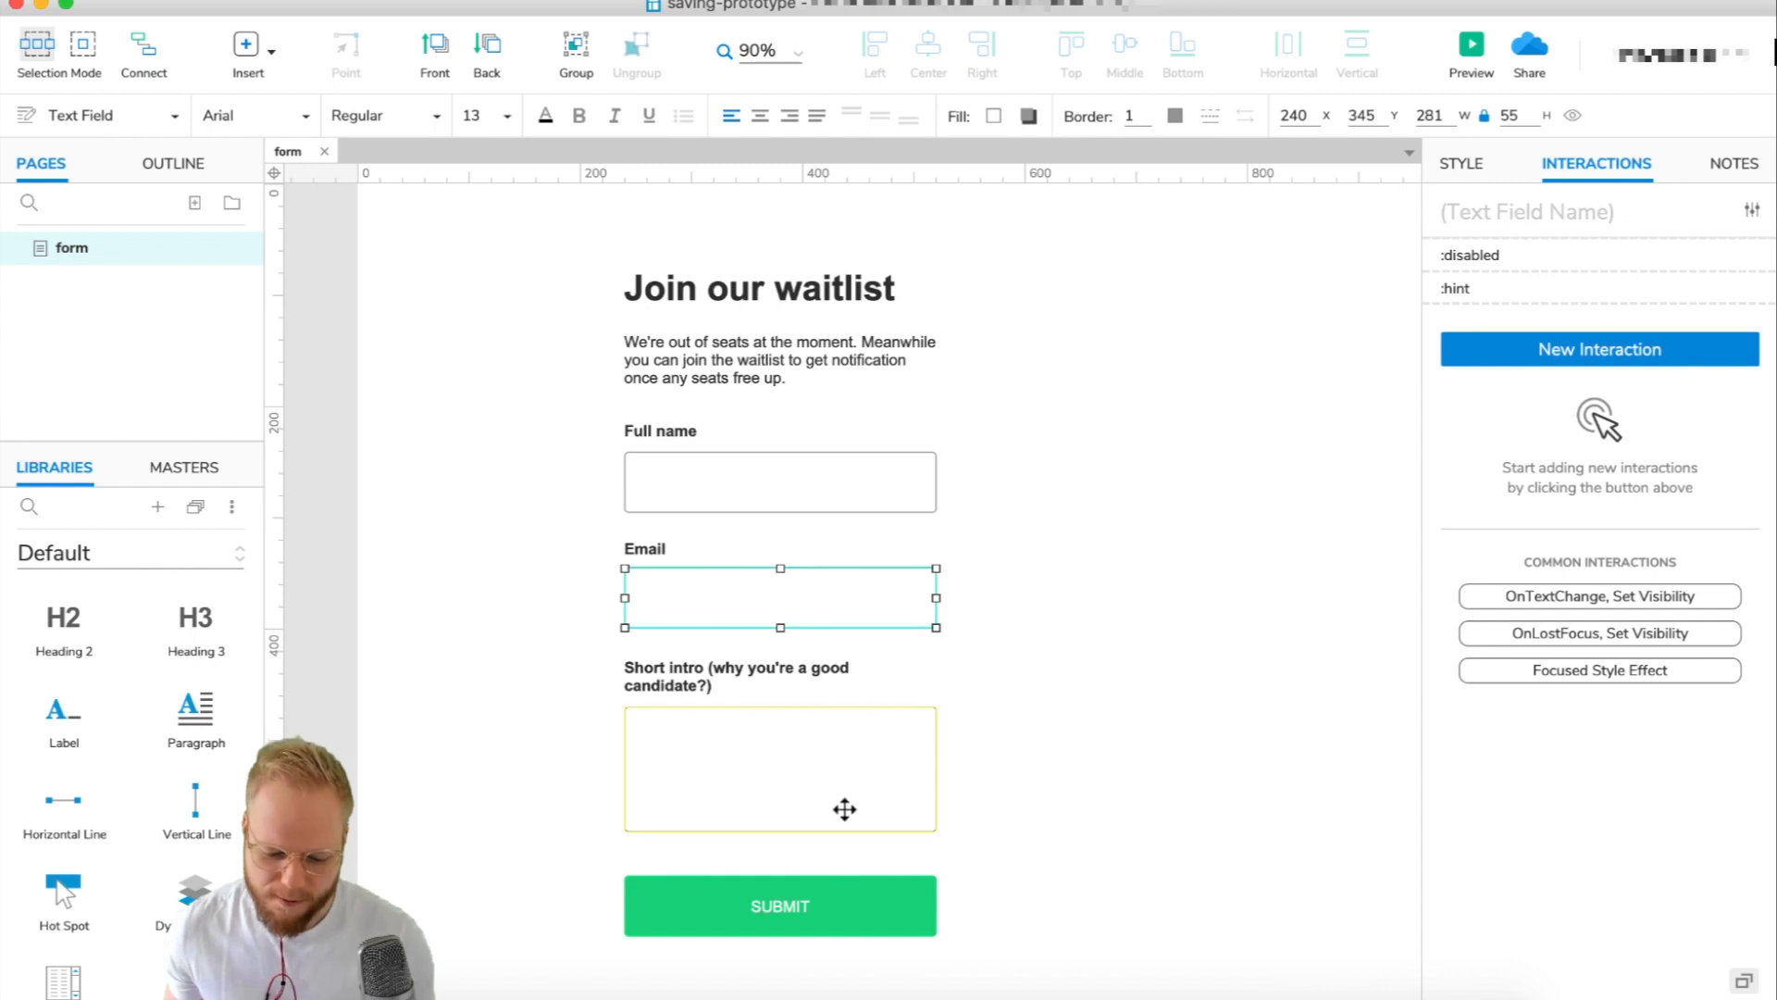
left_click(847, 796)
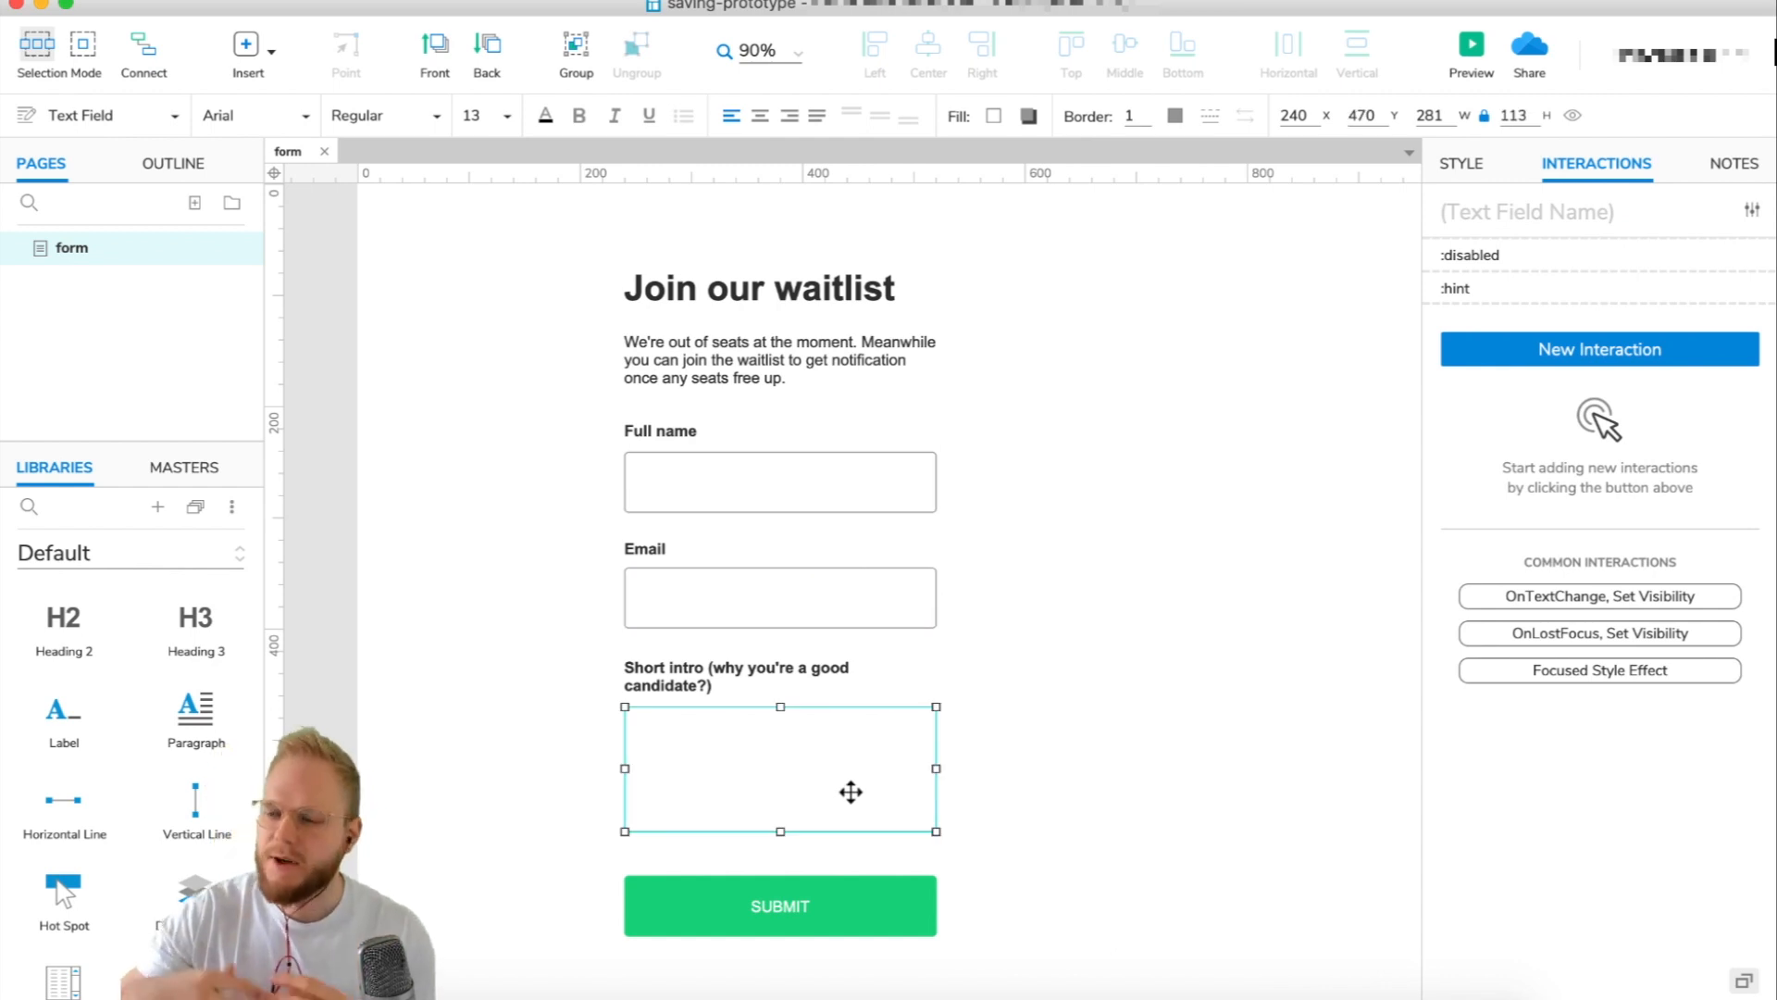
left_click(1056, 519)
left_click(738, 481)
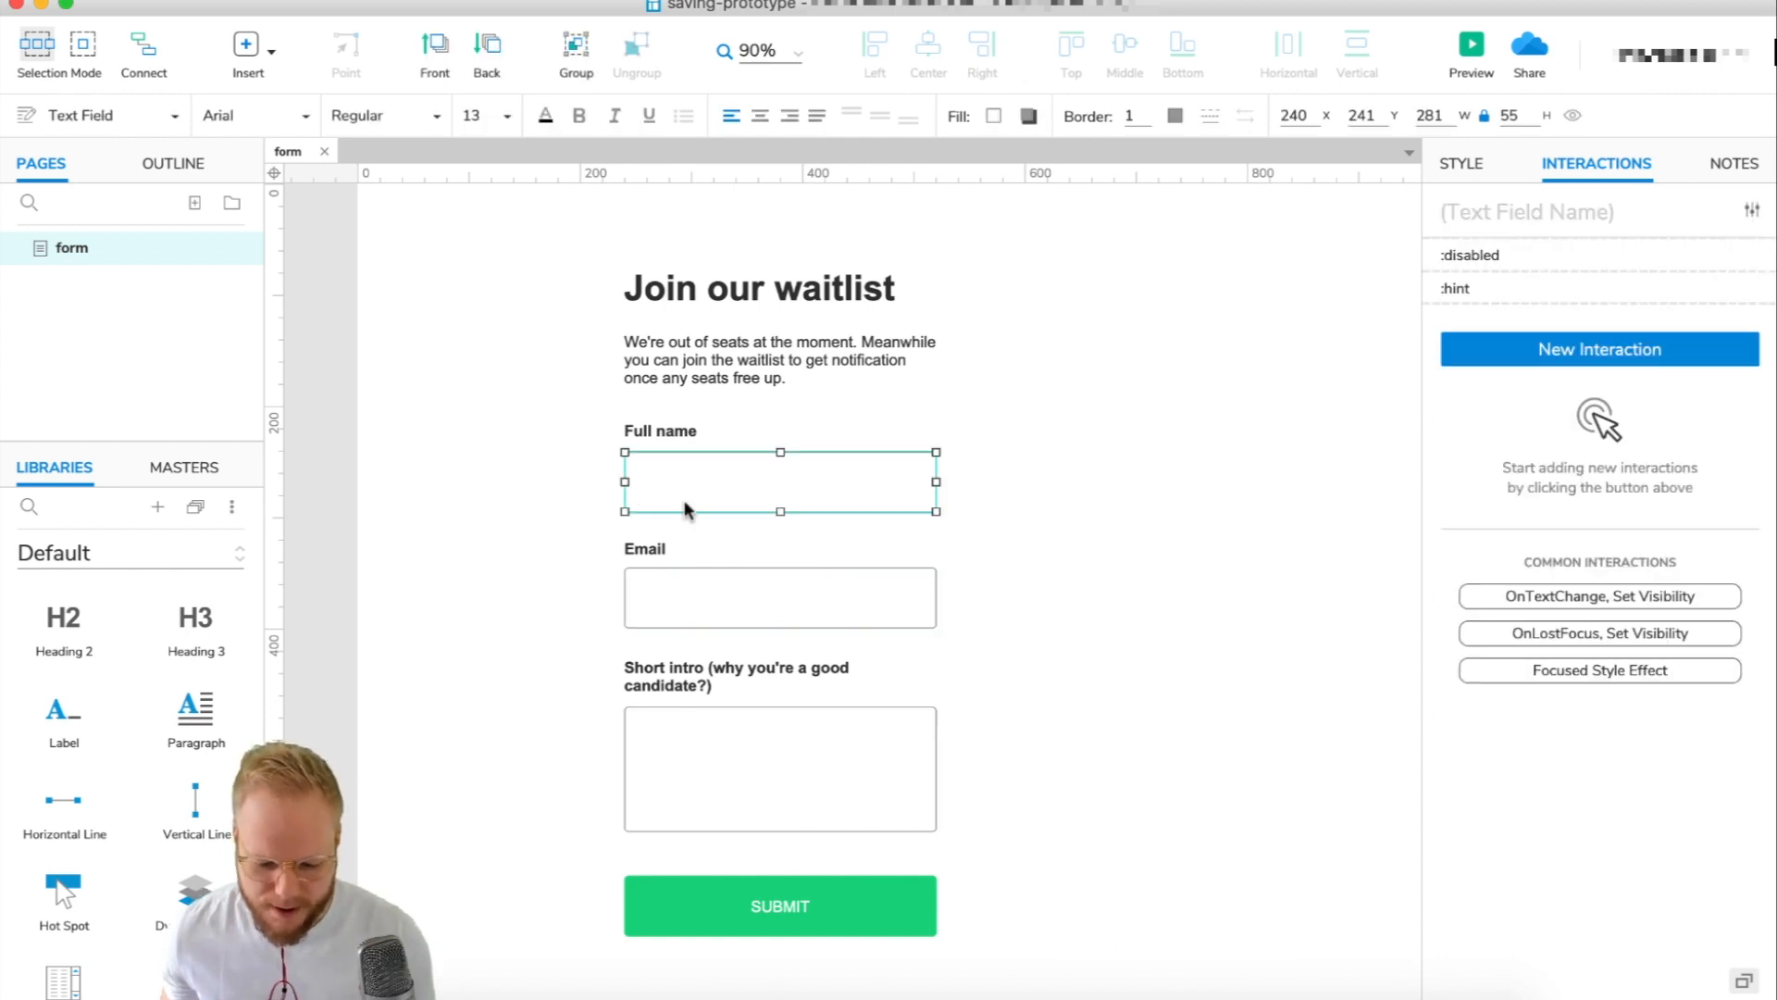
left_click(765, 609)
left_click(767, 740)
left_click(774, 496)
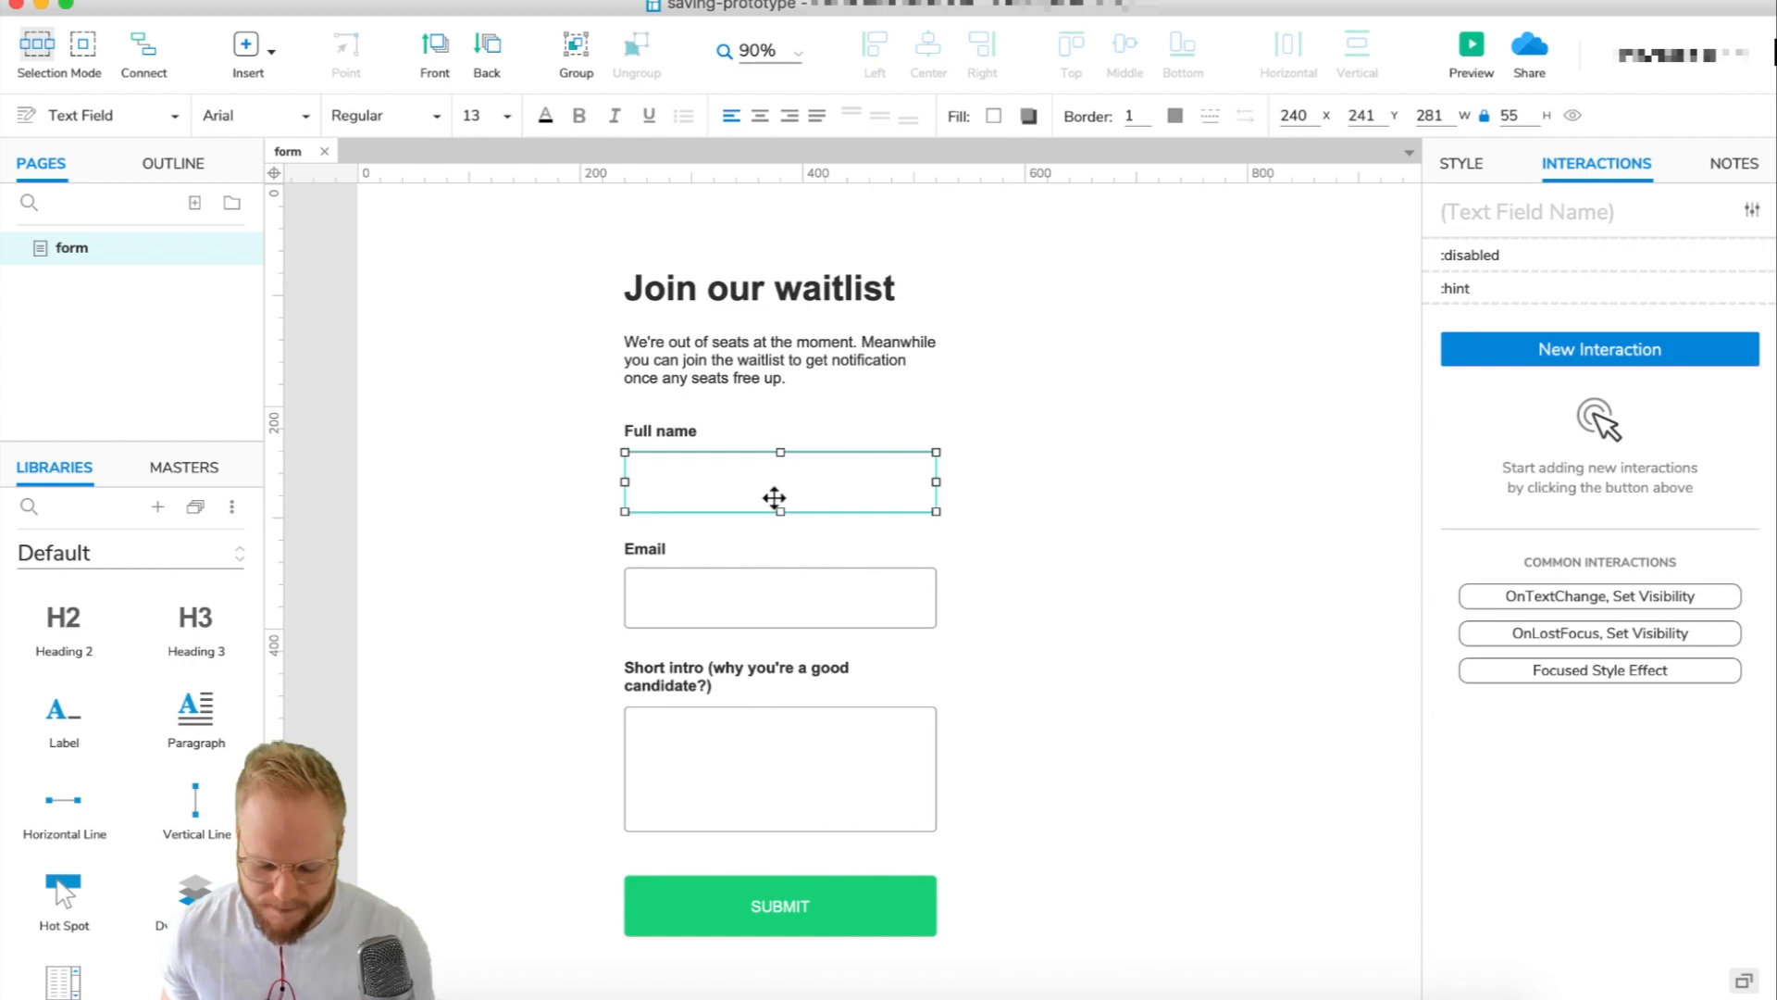
Name the fields ++F1Name, ++F2Email and ++F3Bio in the widget name box.
left_click(1446, 212)
type("++")
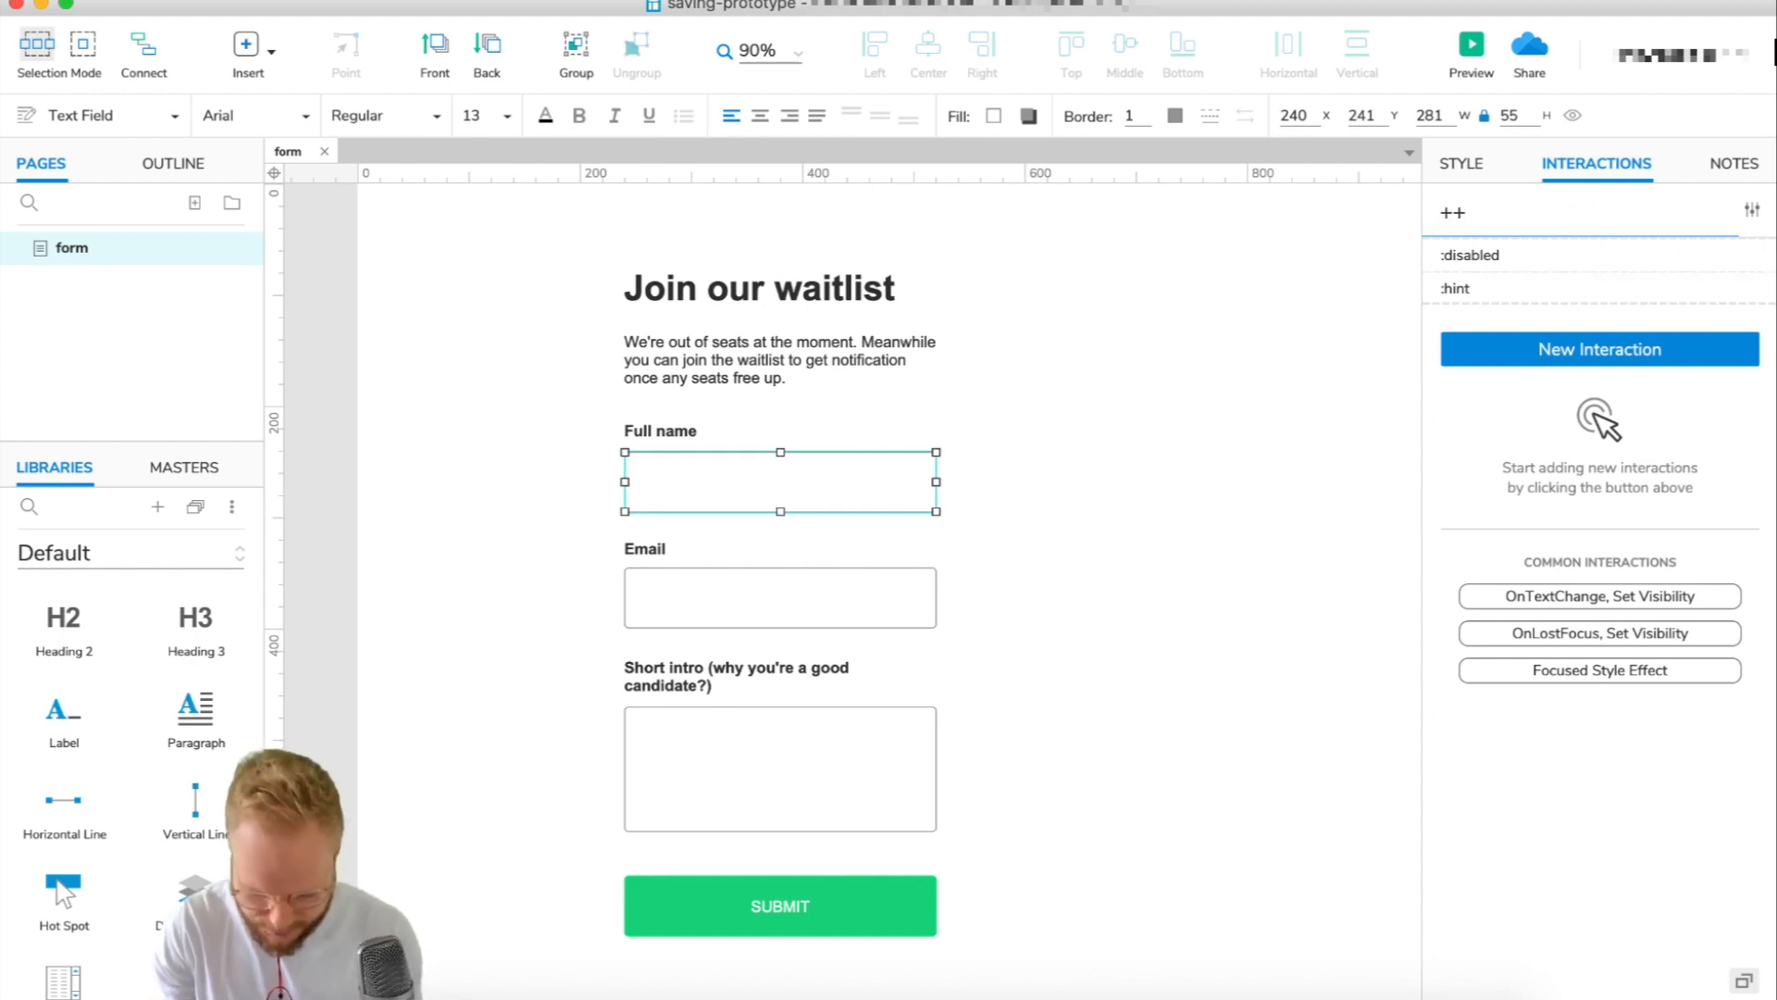
type("F1")
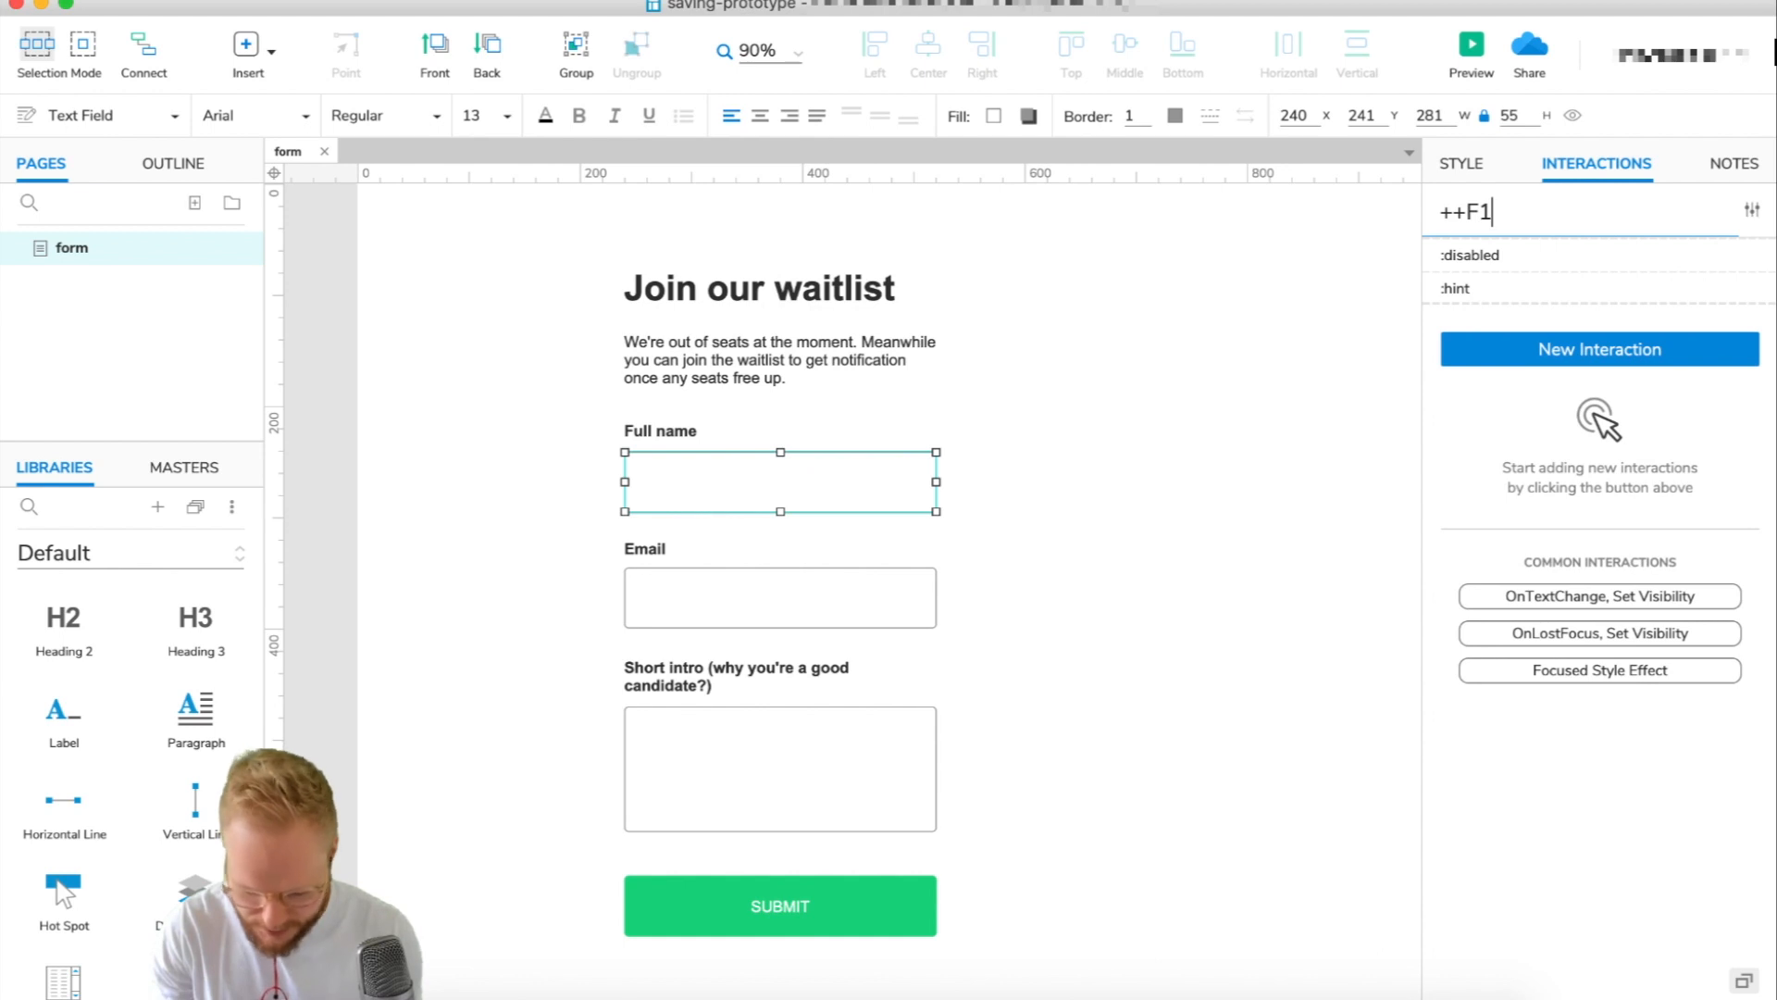
type("Name")
left_click(762, 595)
left_click(1499, 212)
type("++")
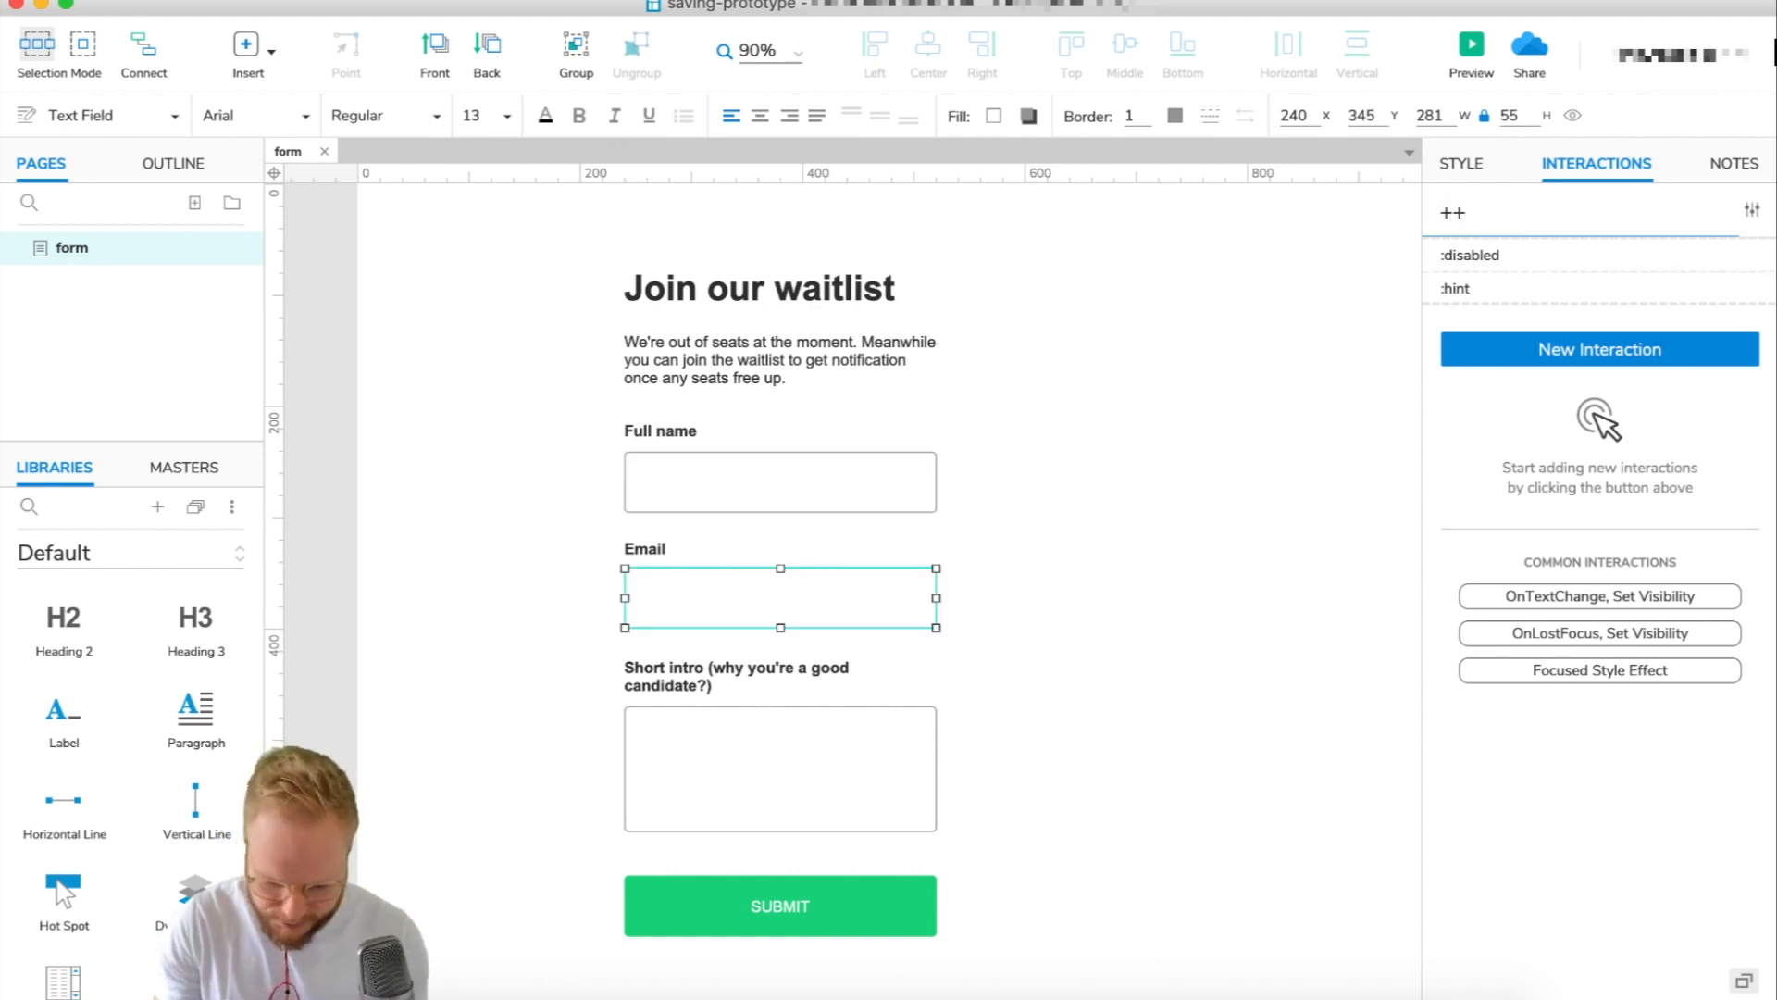
type("F2E")
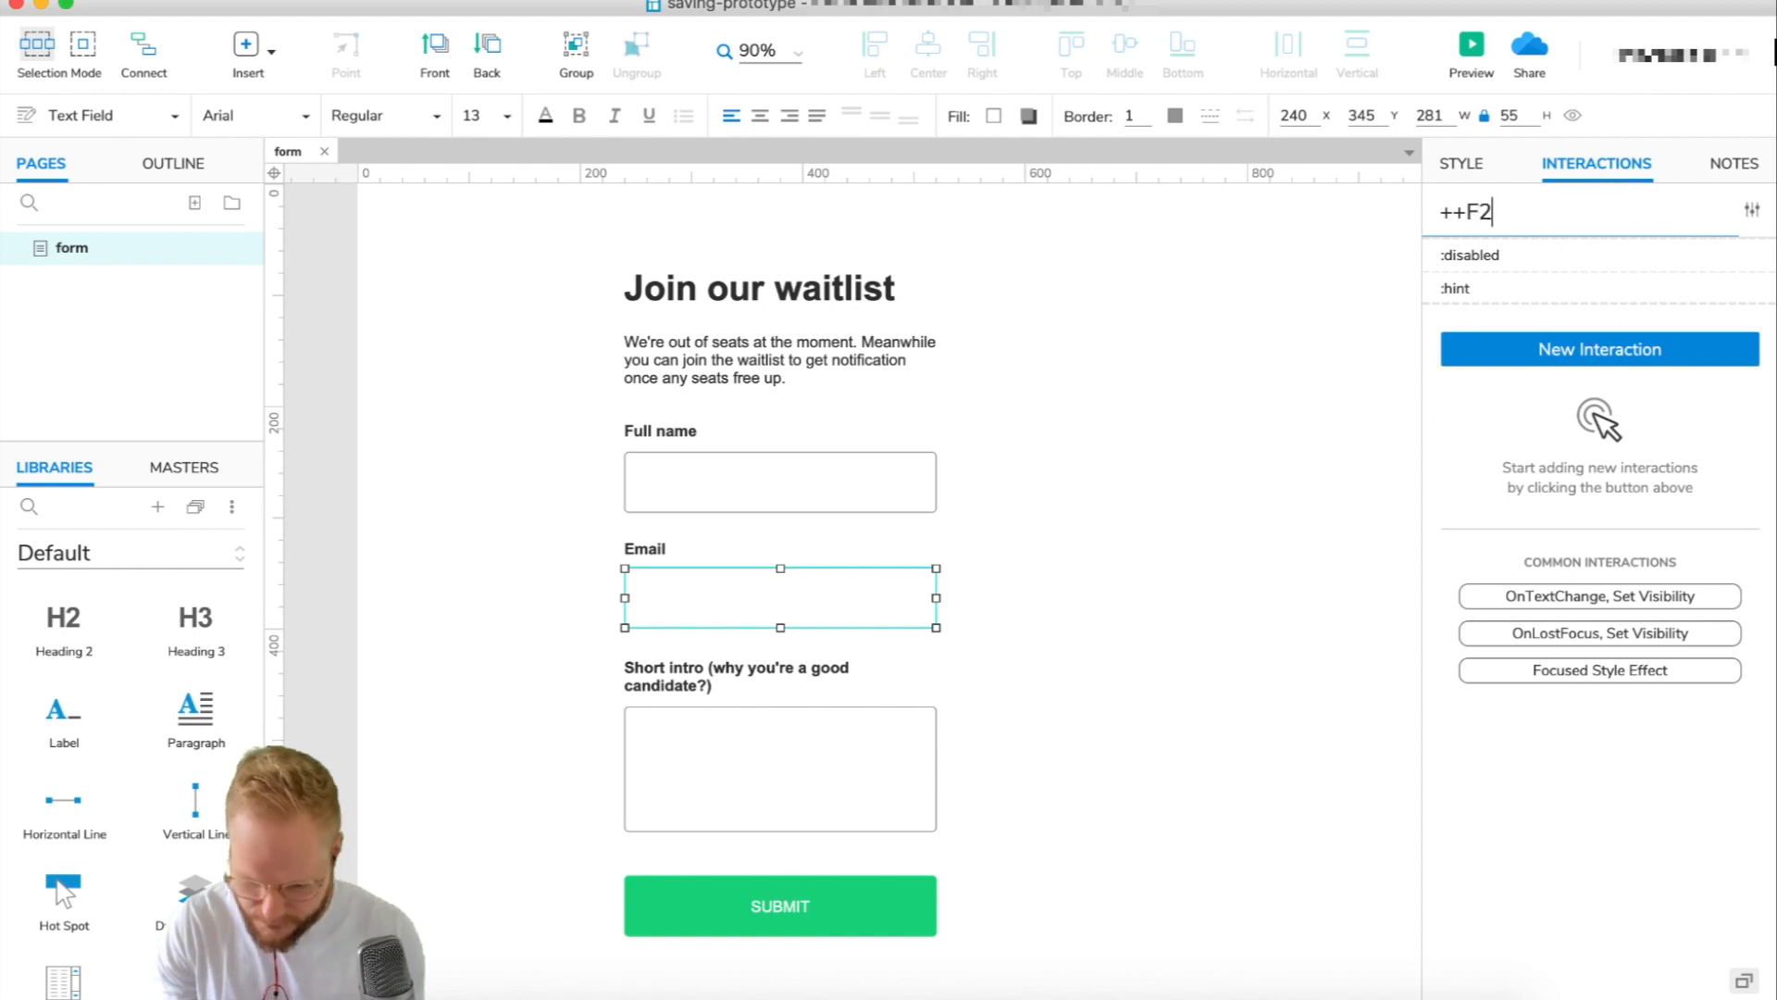
type("mail")
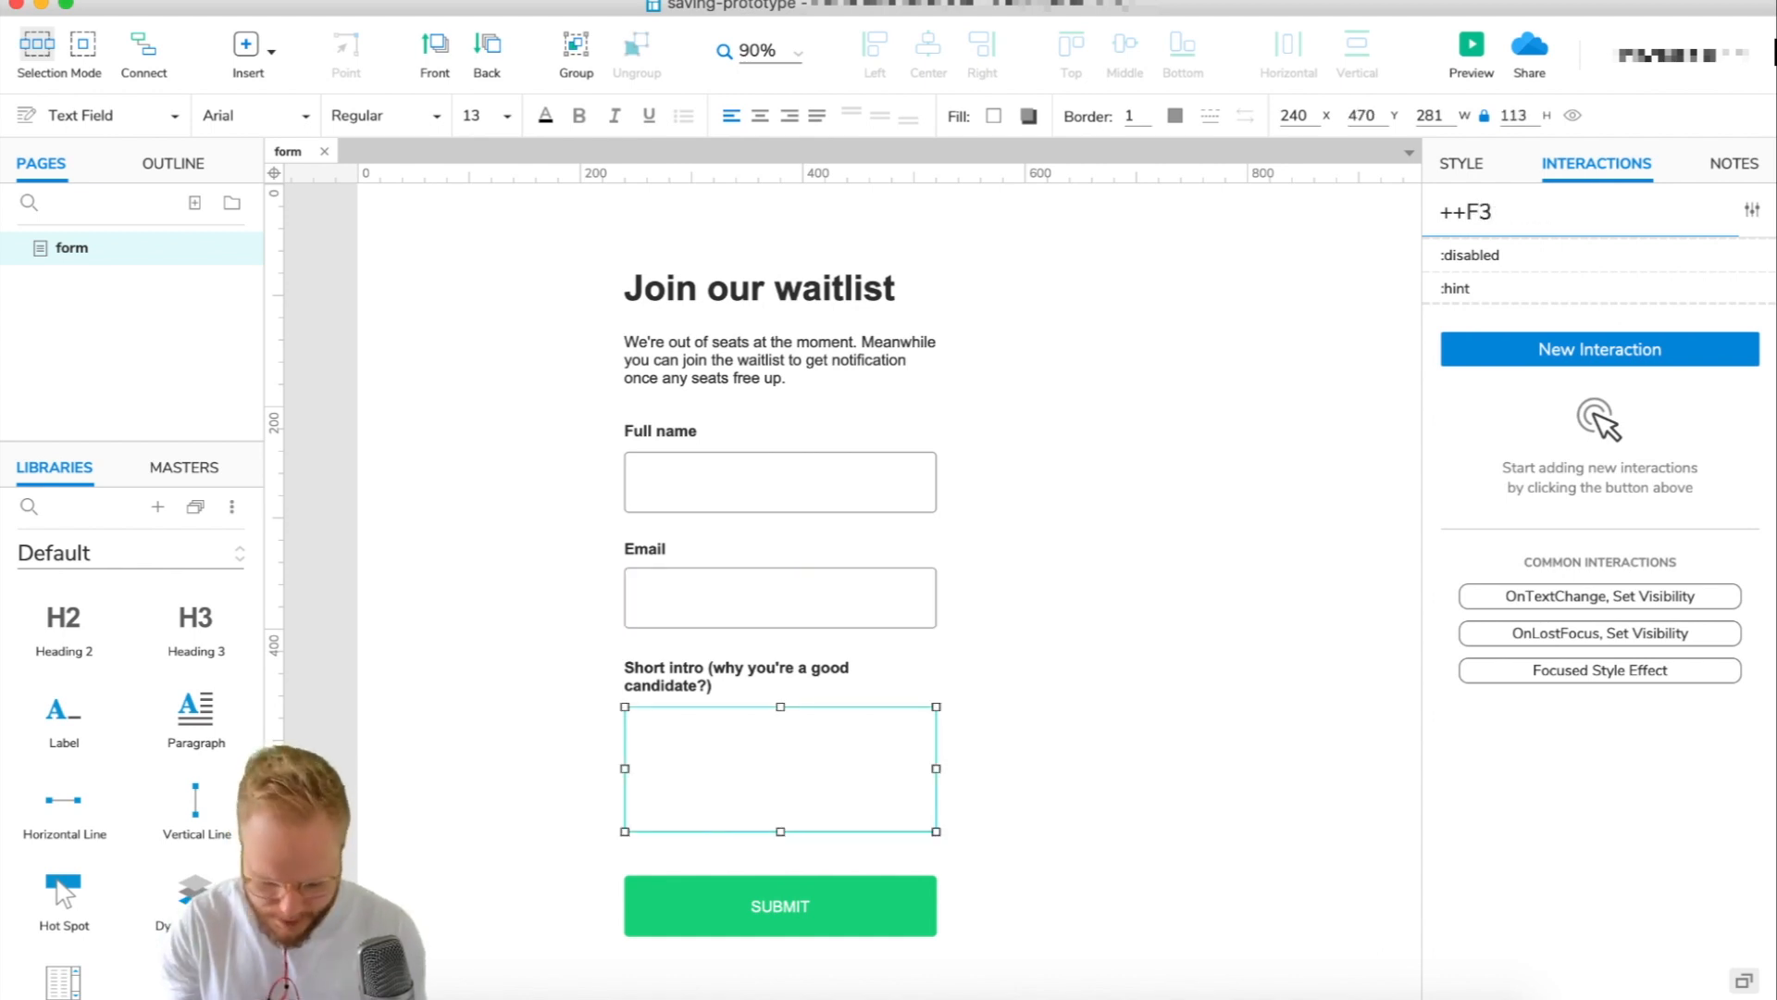
type("Bio")
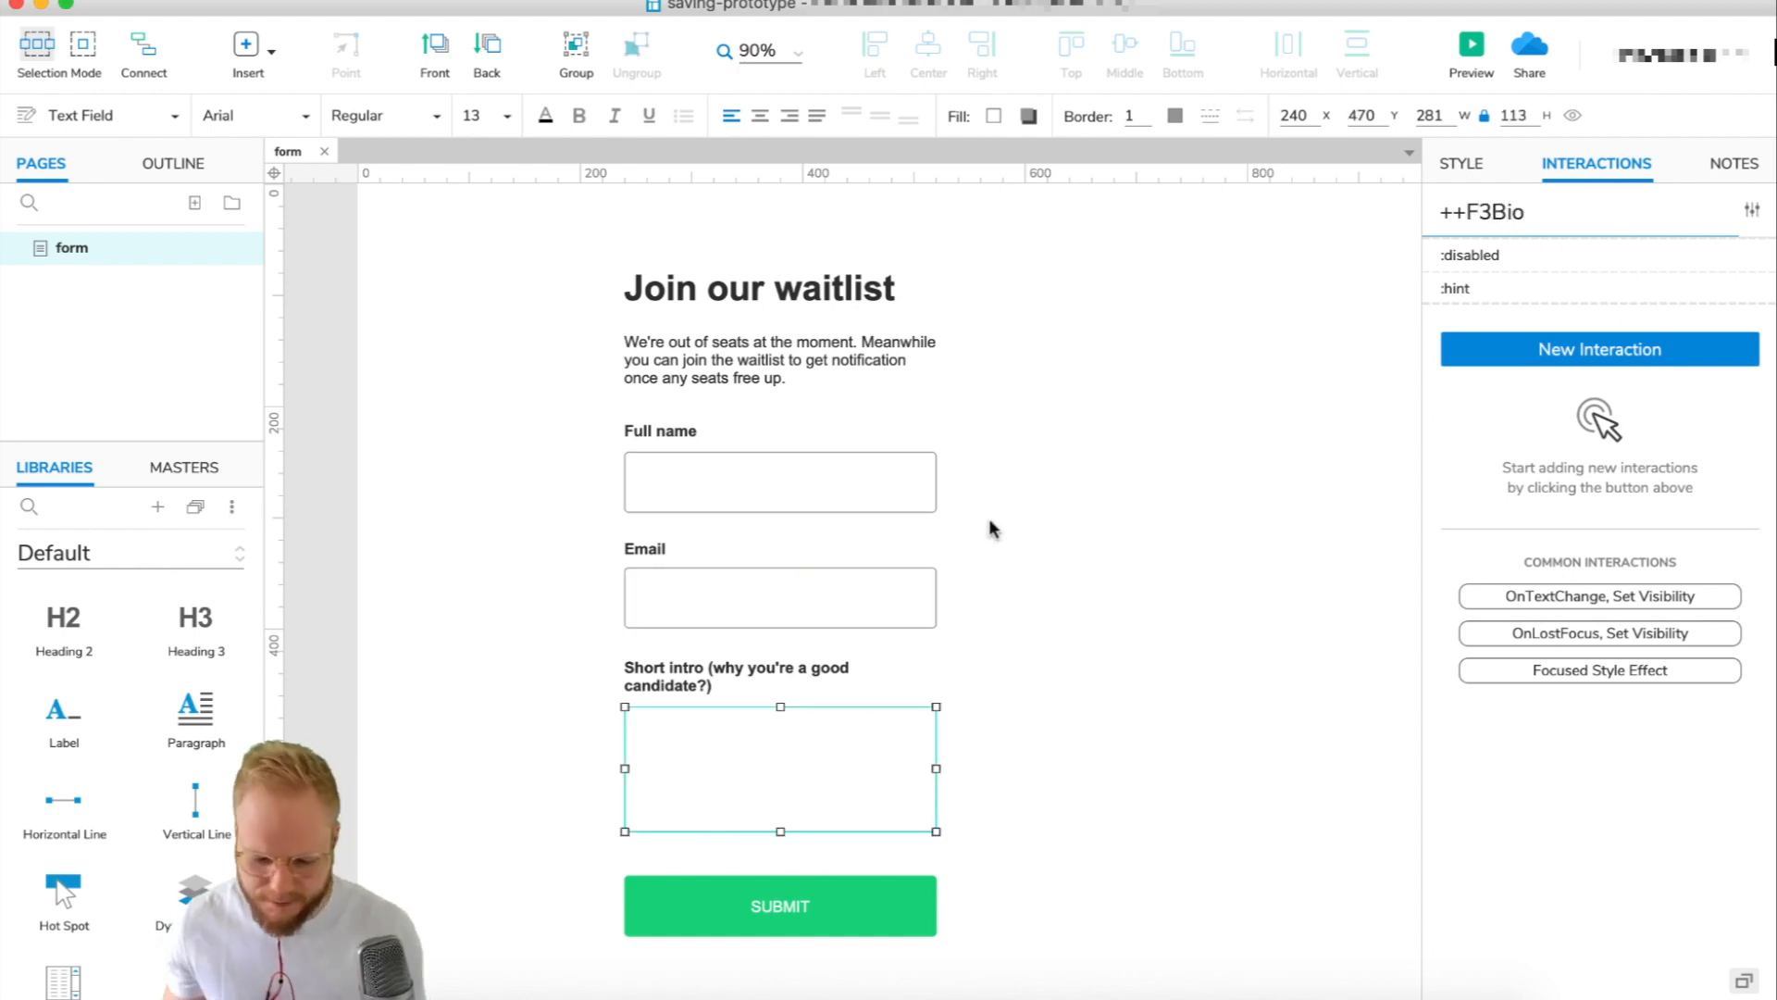
left_click(1058, 574)
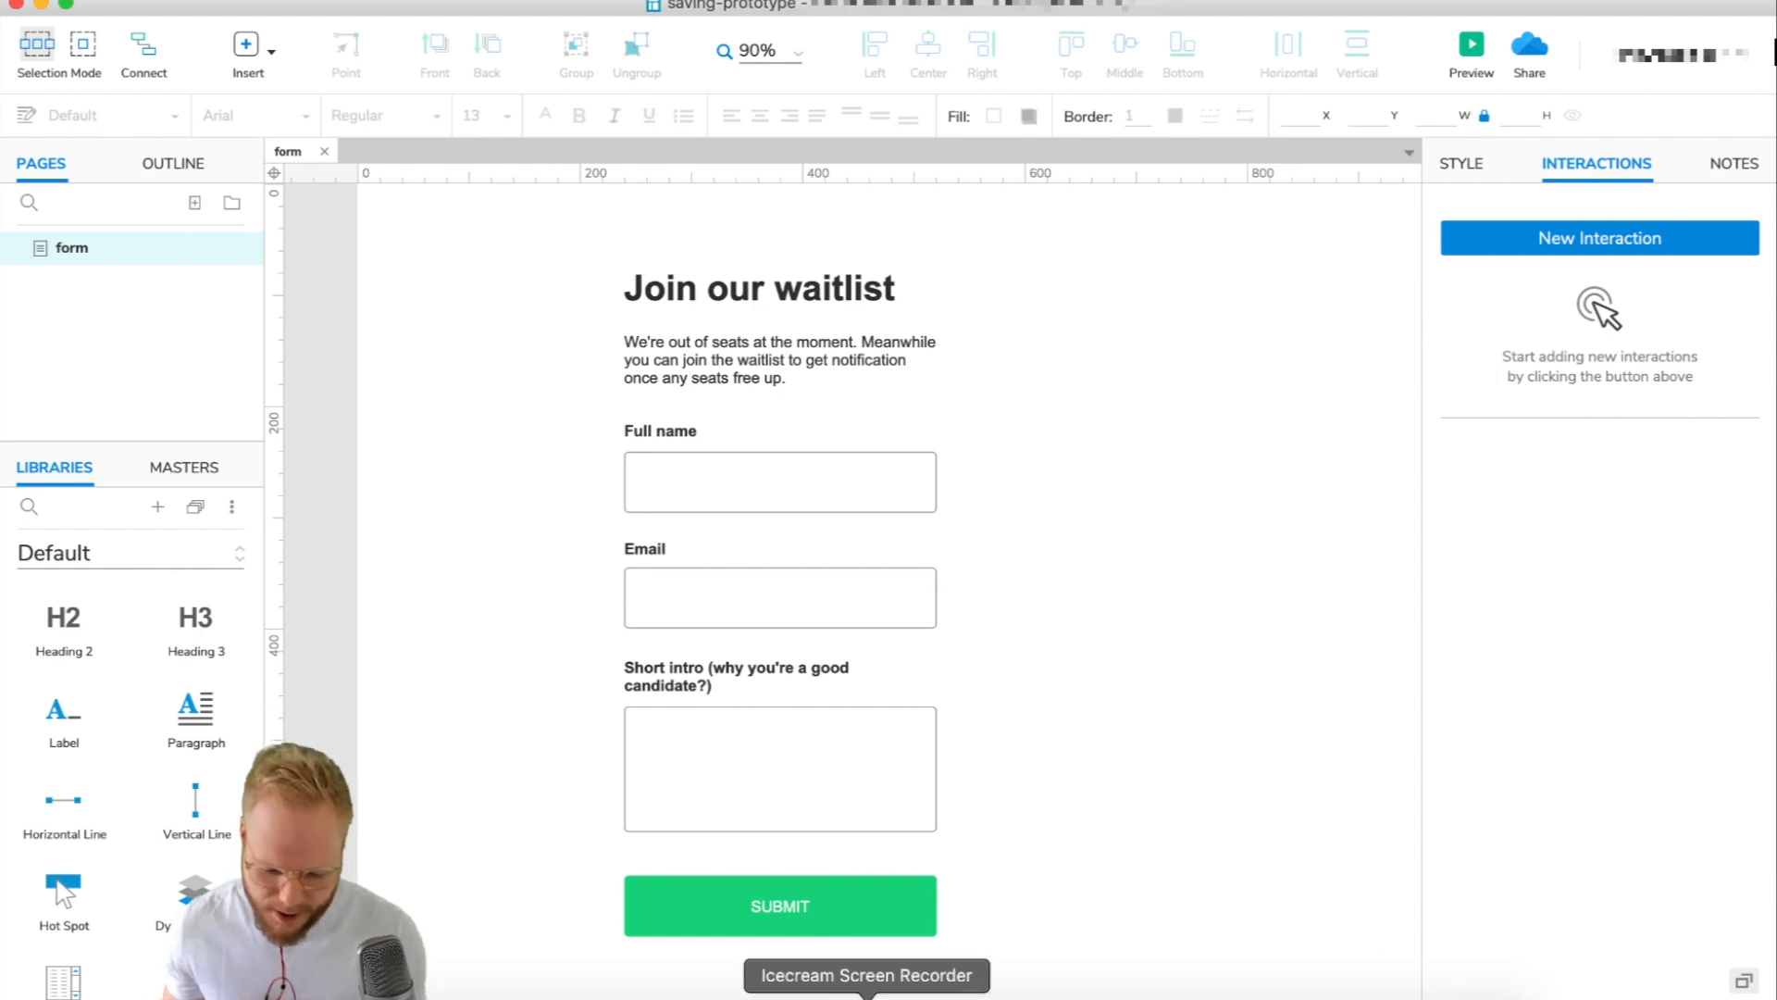
left_click(865, 920)
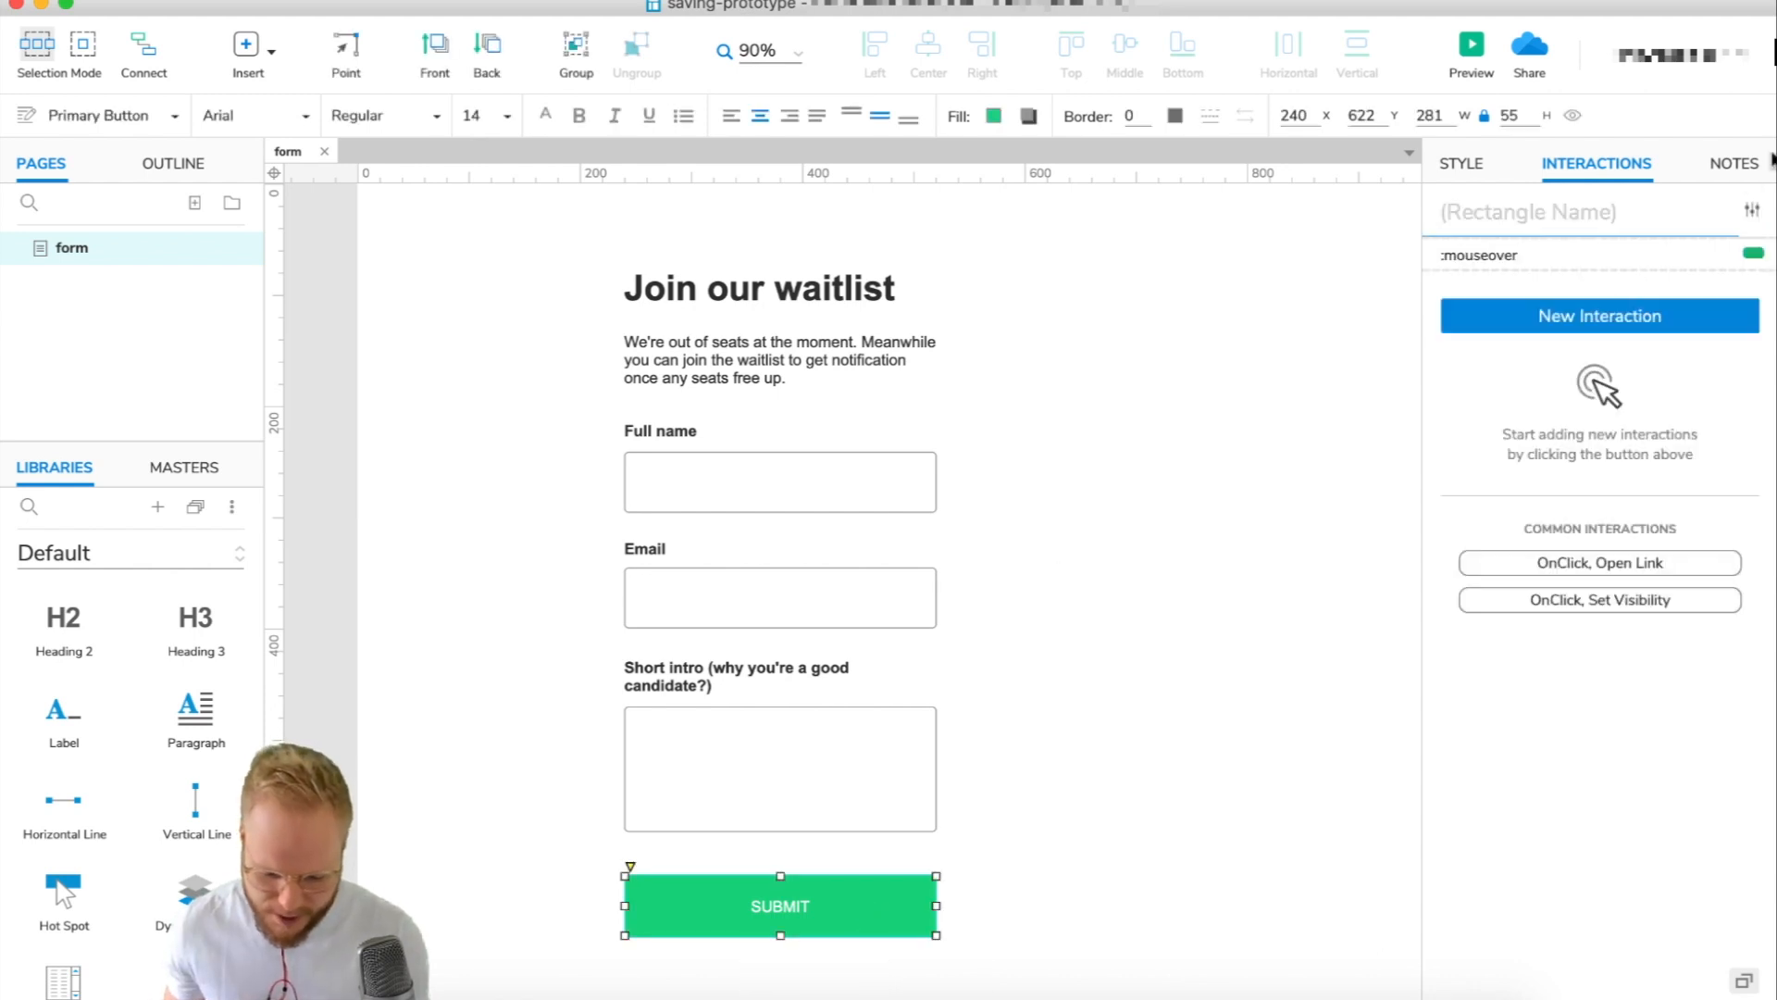
Enter ++Btn as the SUBMIT rectangle's name in the Interactions panel.
left_click(1588, 215)
type("++Btn")
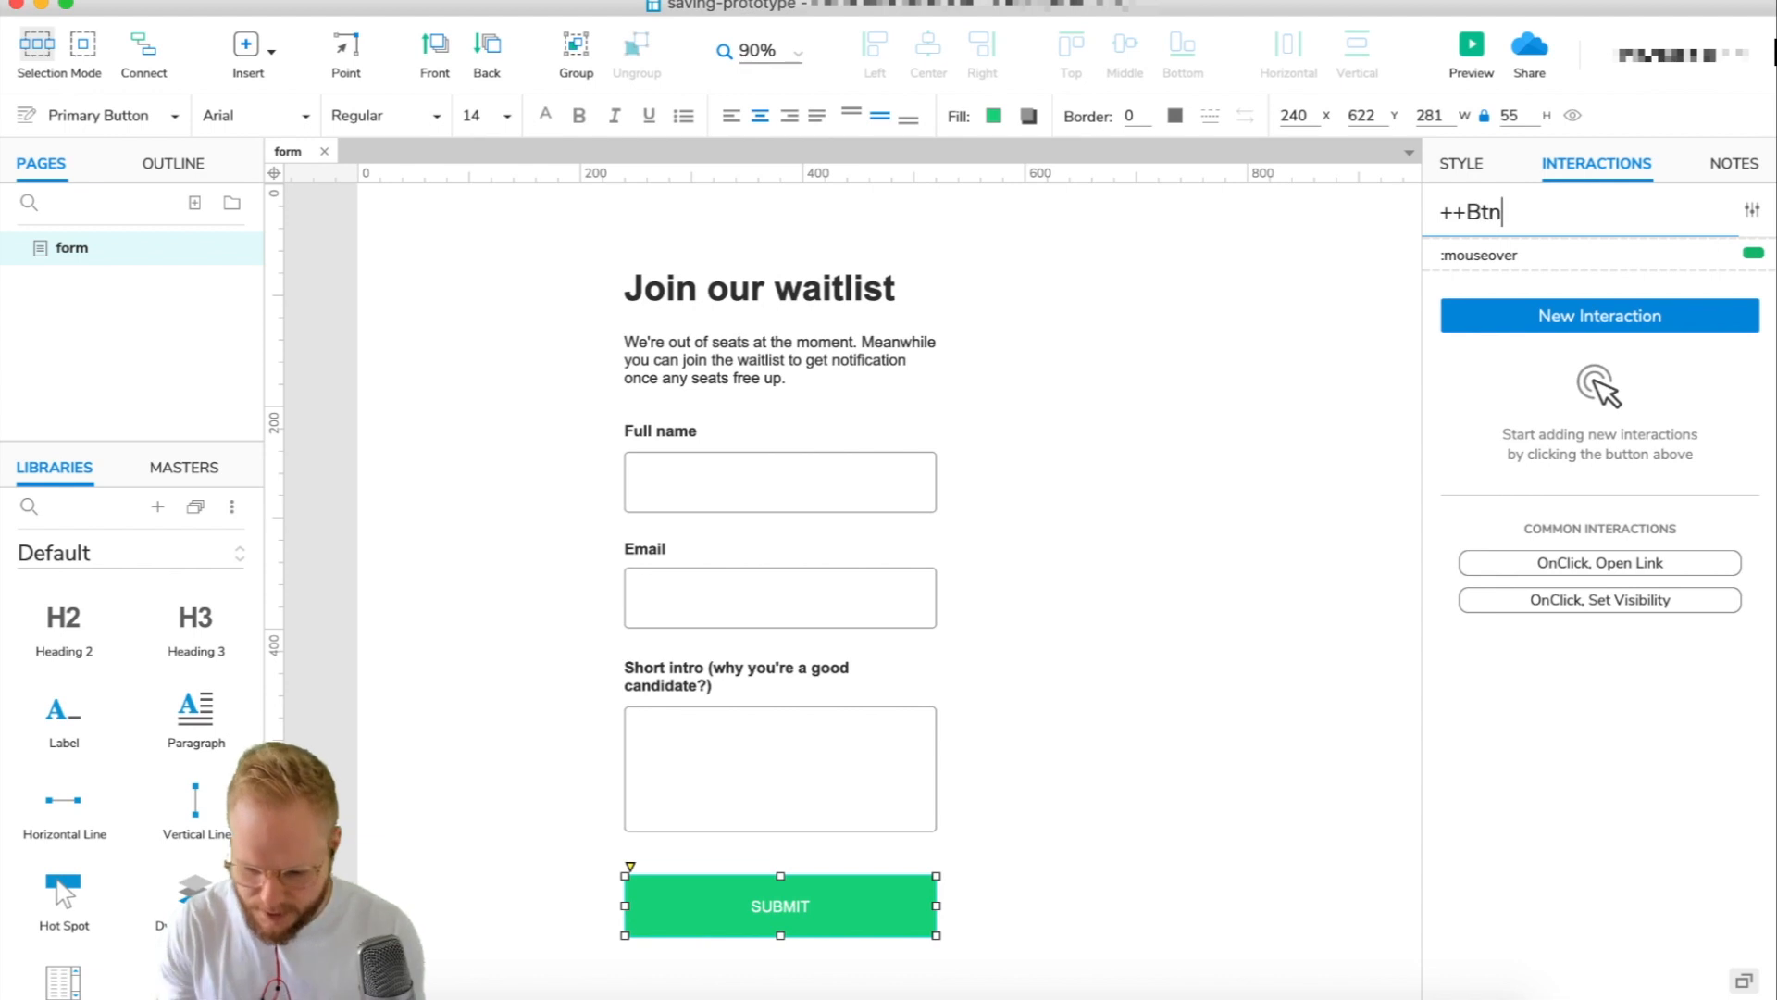
left_click(1067, 600)
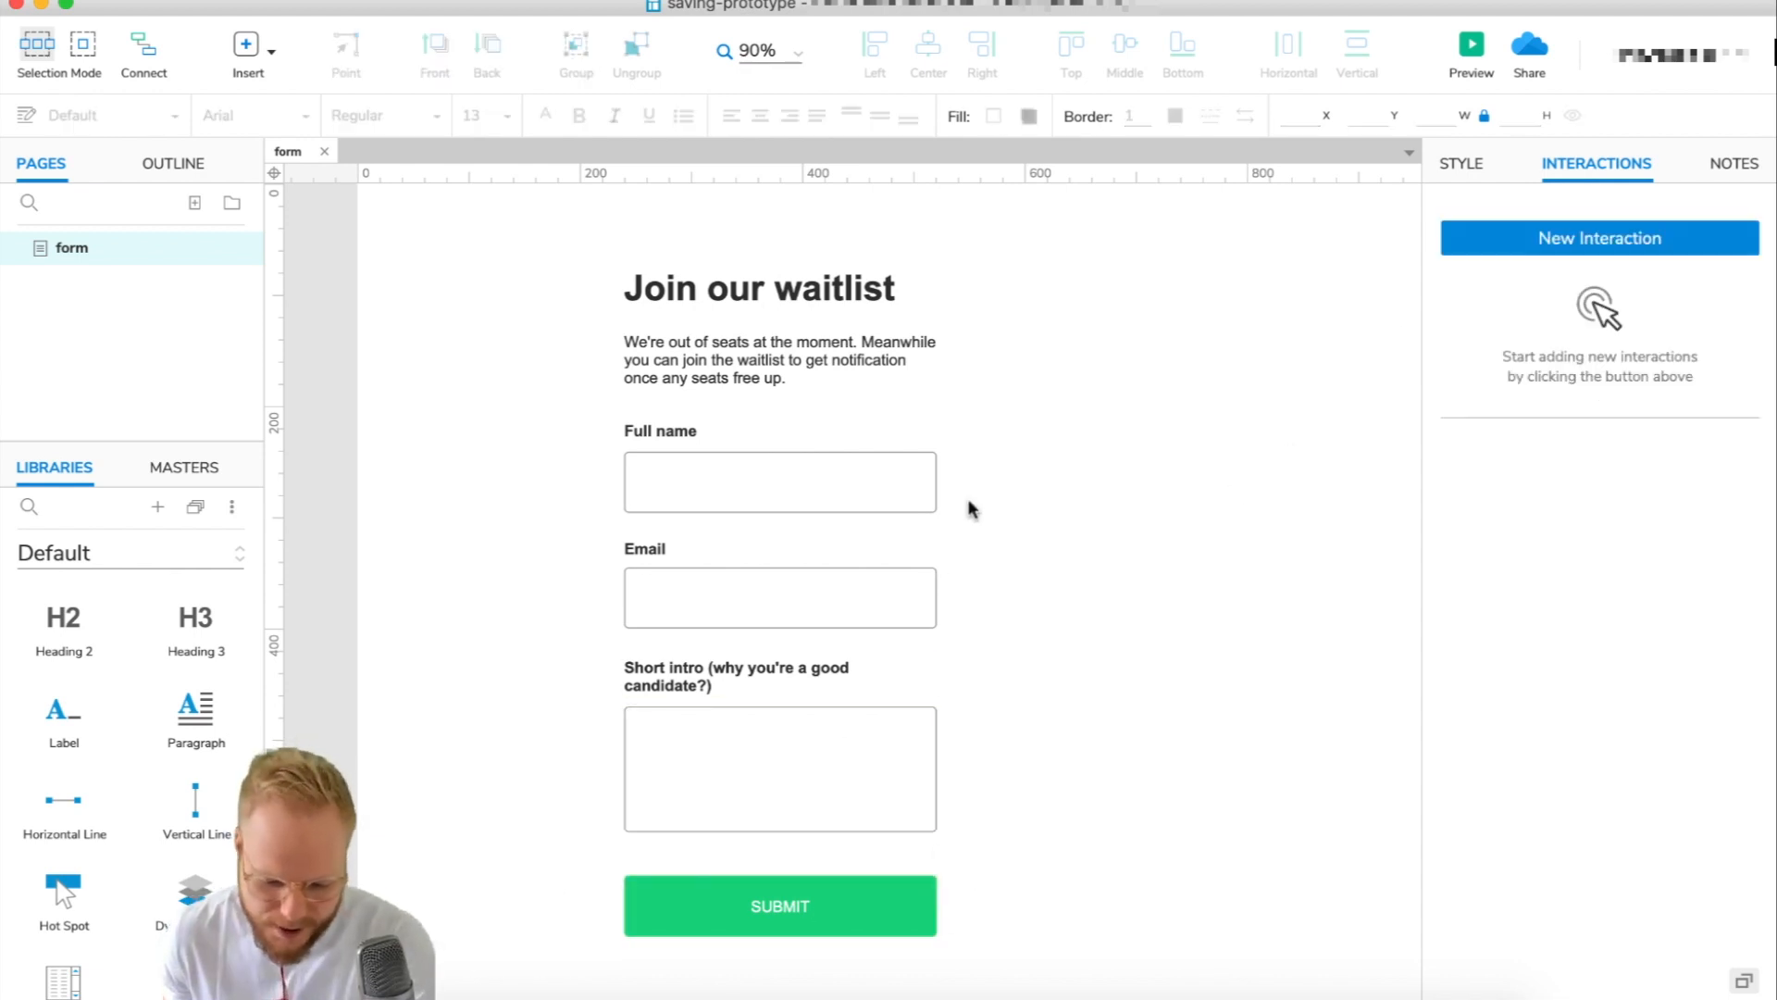
left_click(823, 902)
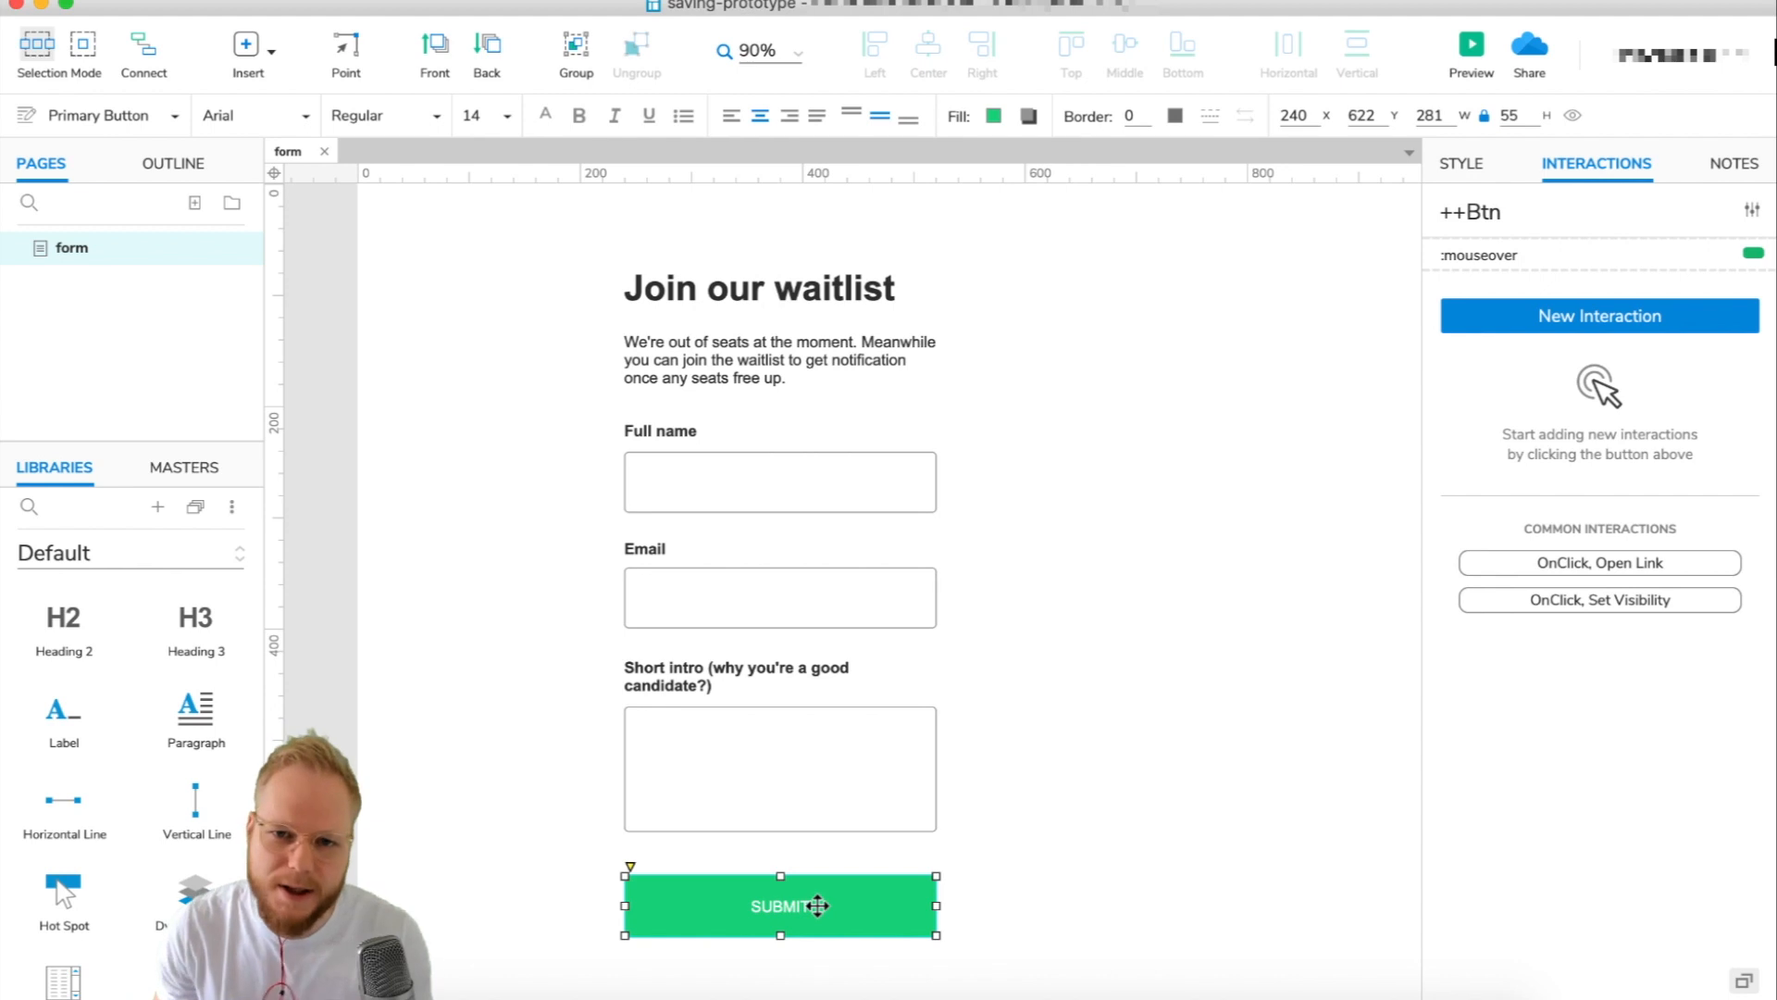
left_click(1018, 683)
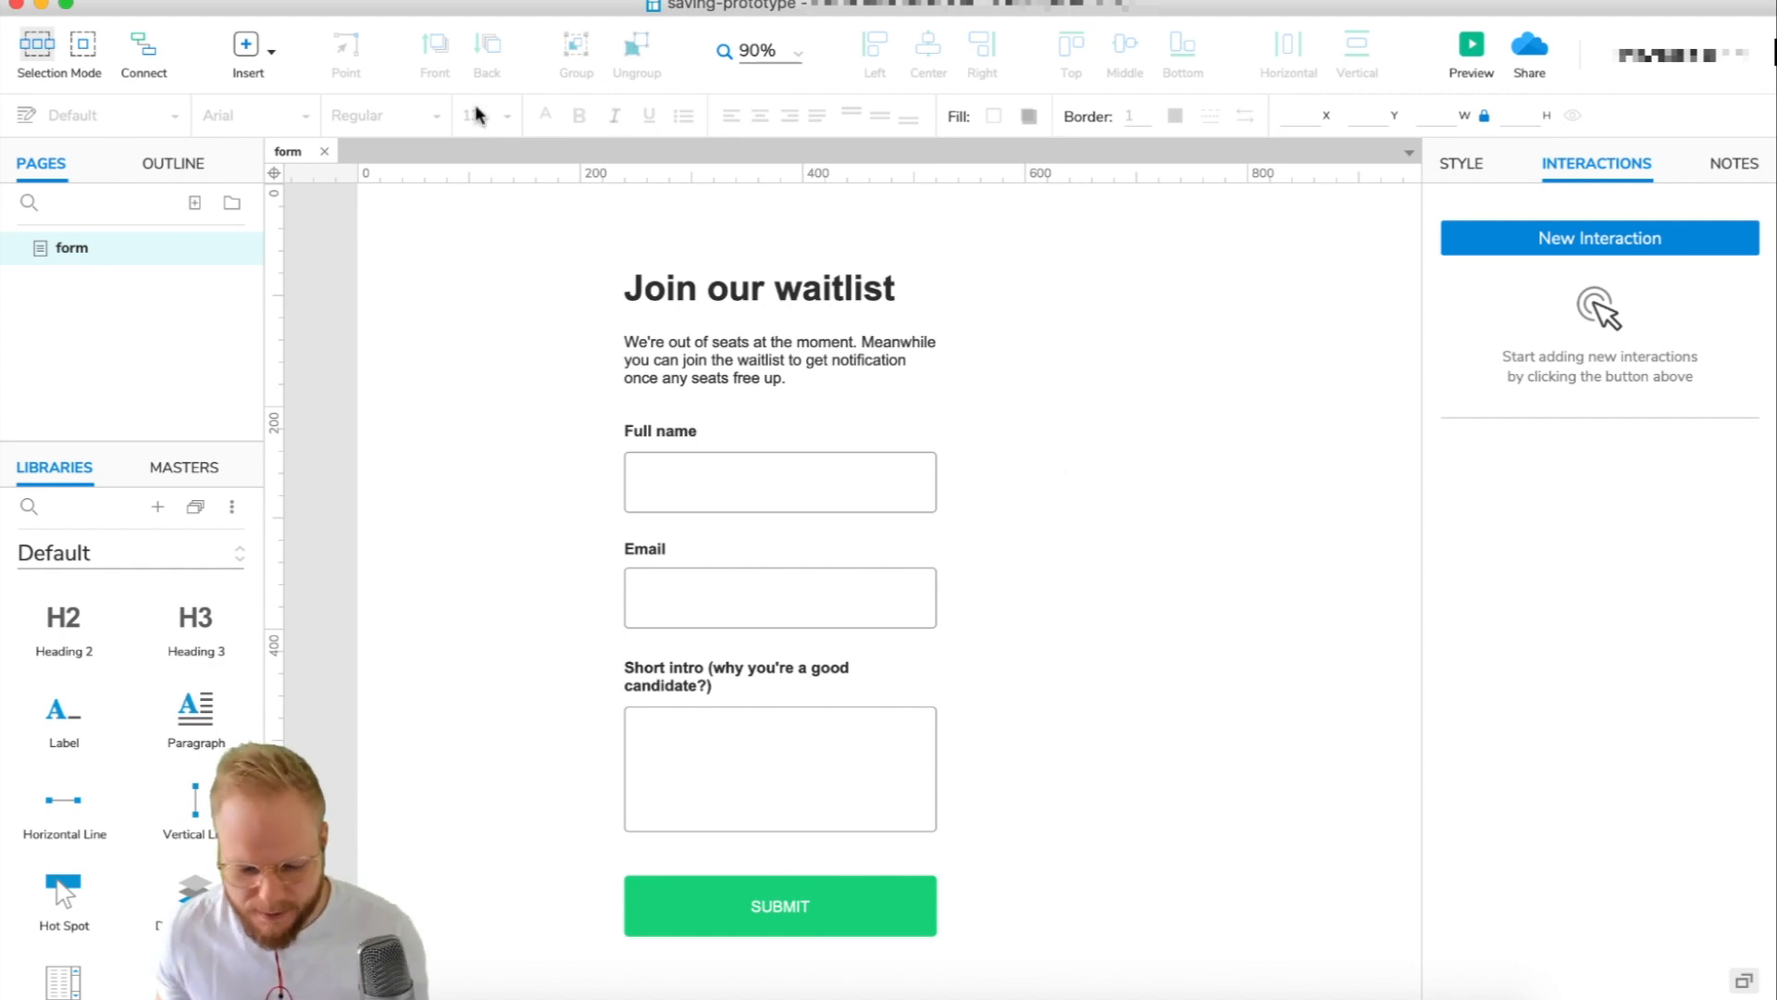
Open the Global Variables dialog from the Project menu and move it beside the form.
left_click(446, 1)
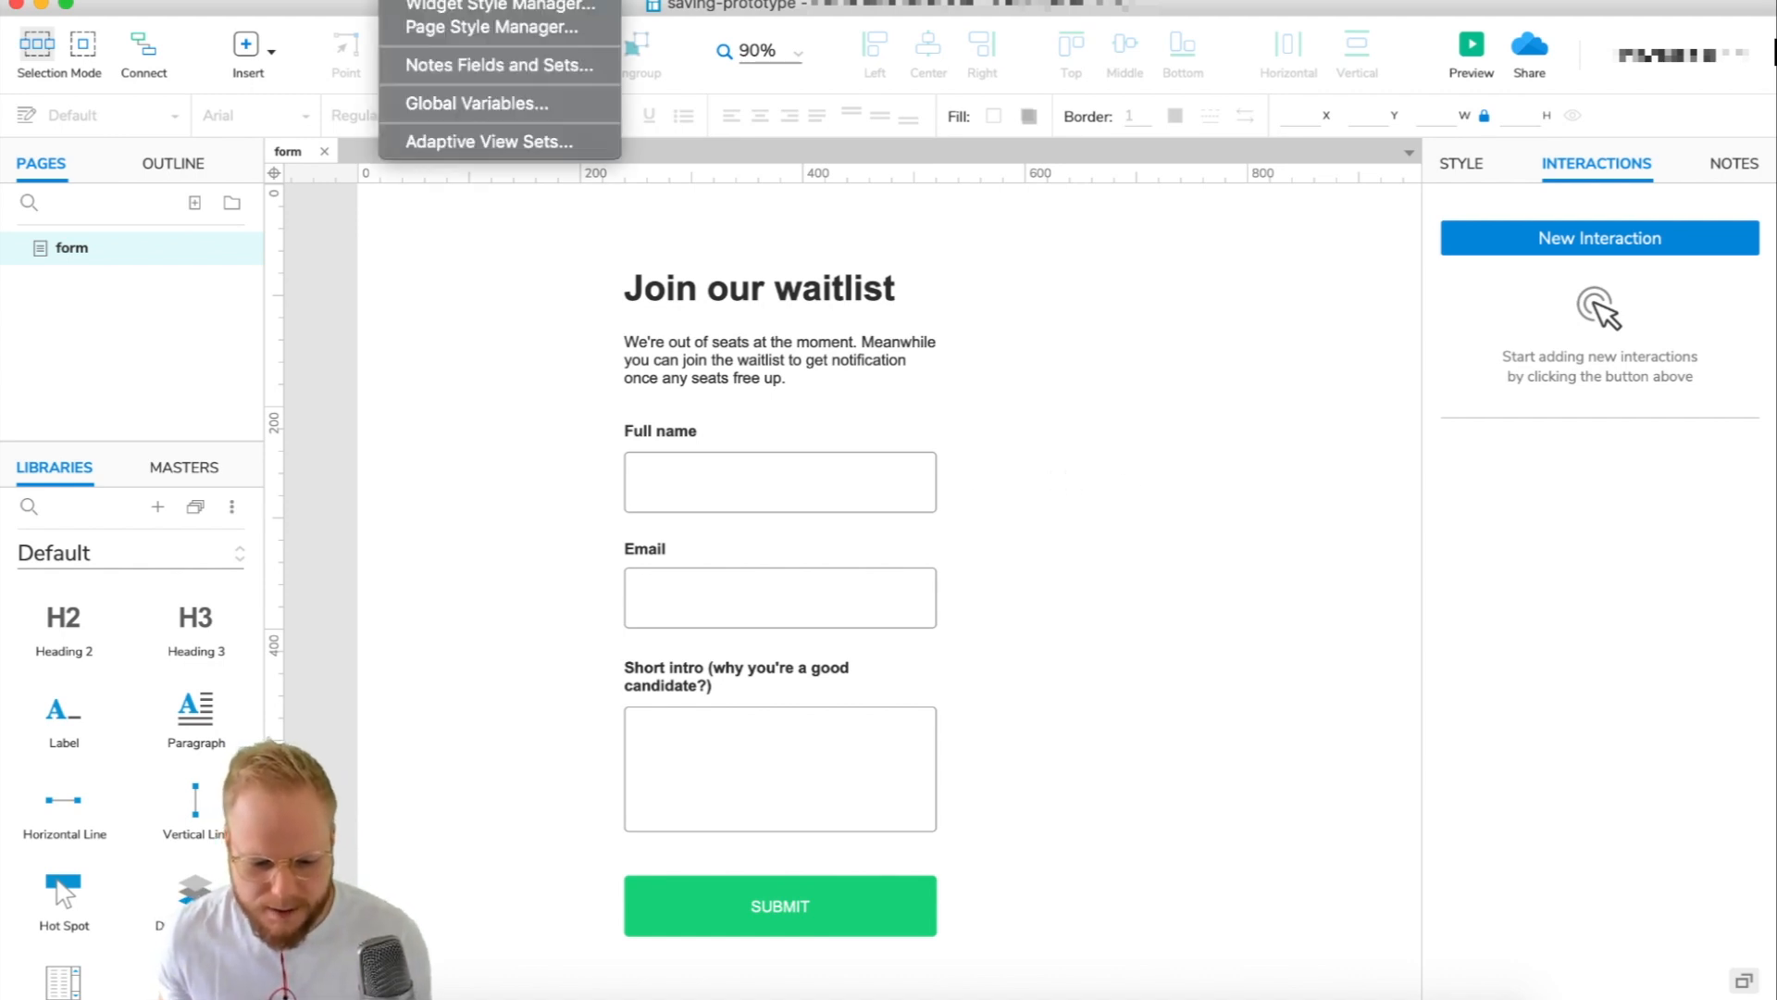
left_click(463, 102)
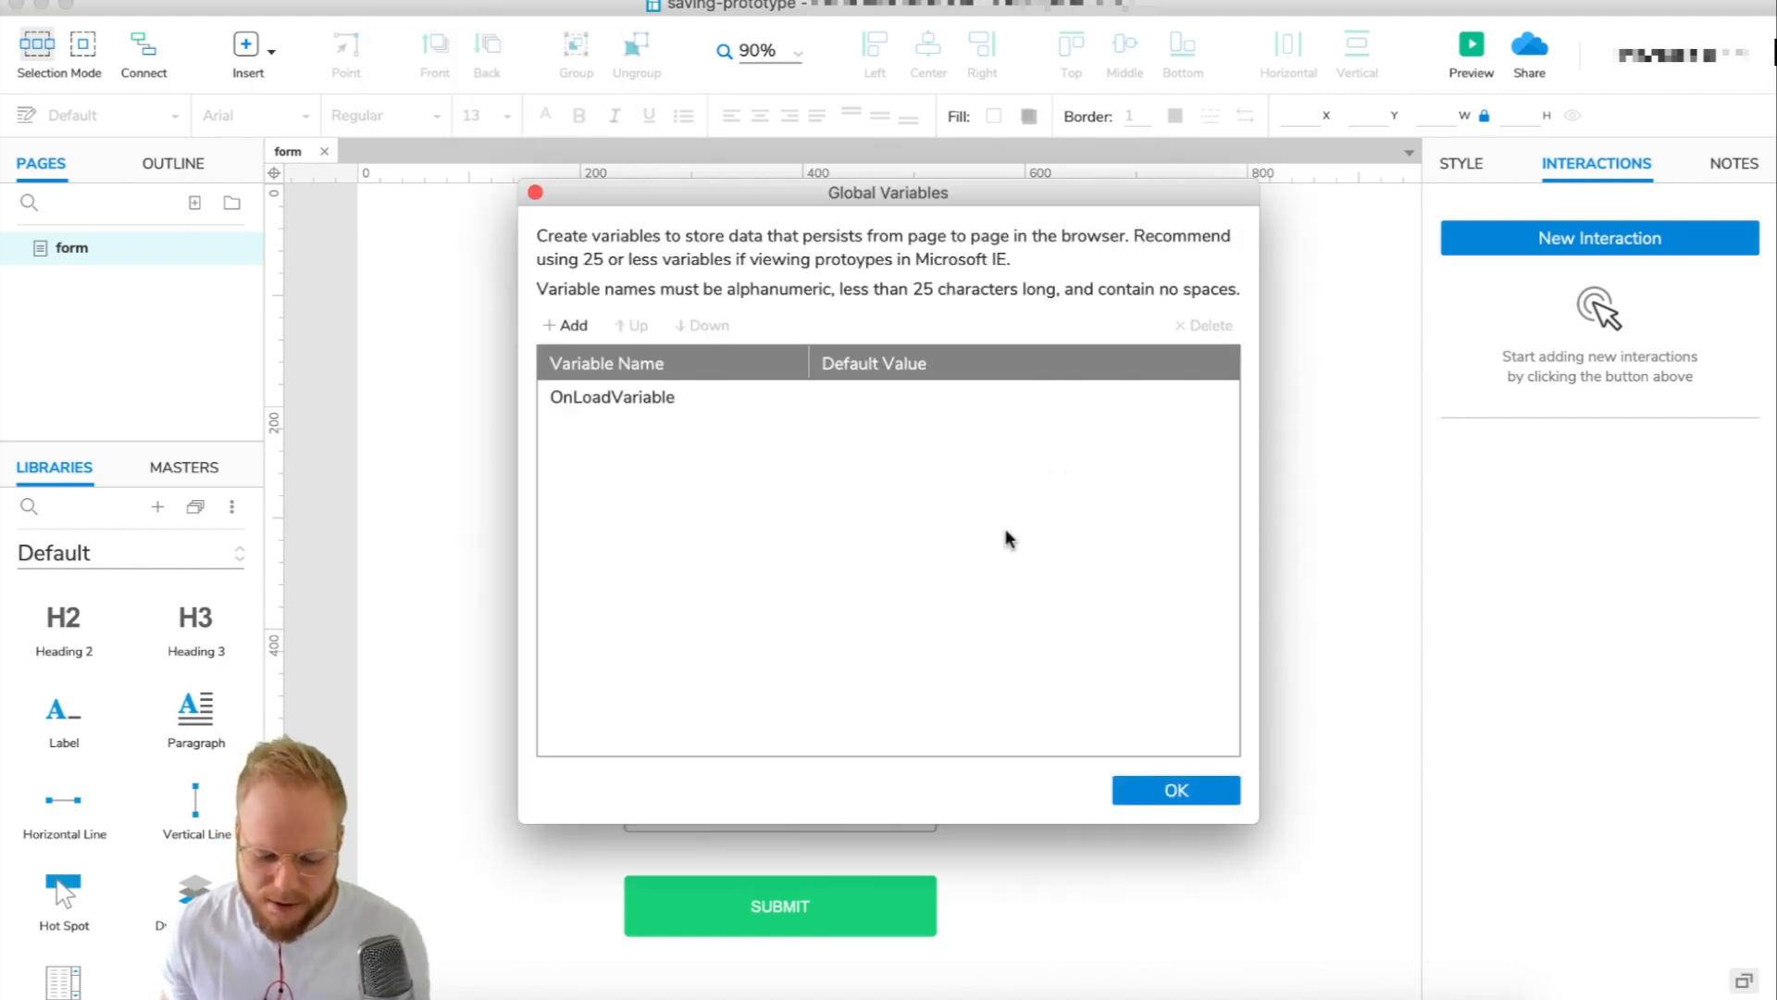
left_click_drag(836, 197, 1290, 96)
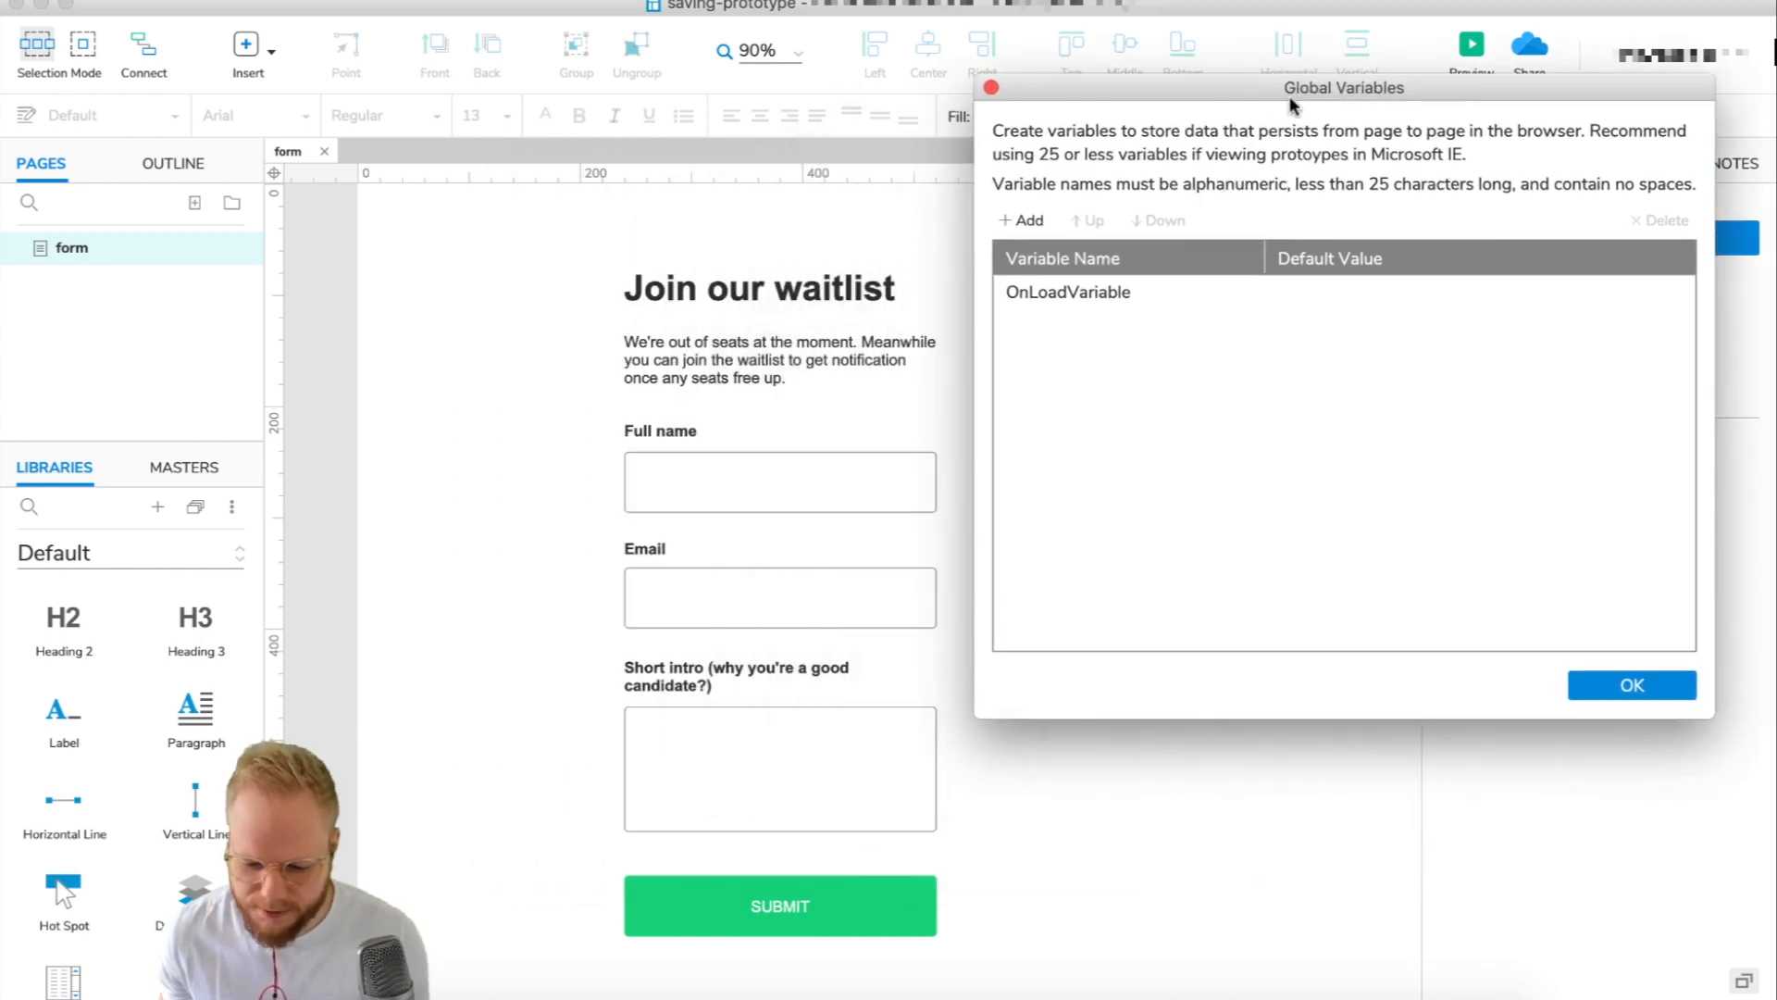
left_click(1092, 295)
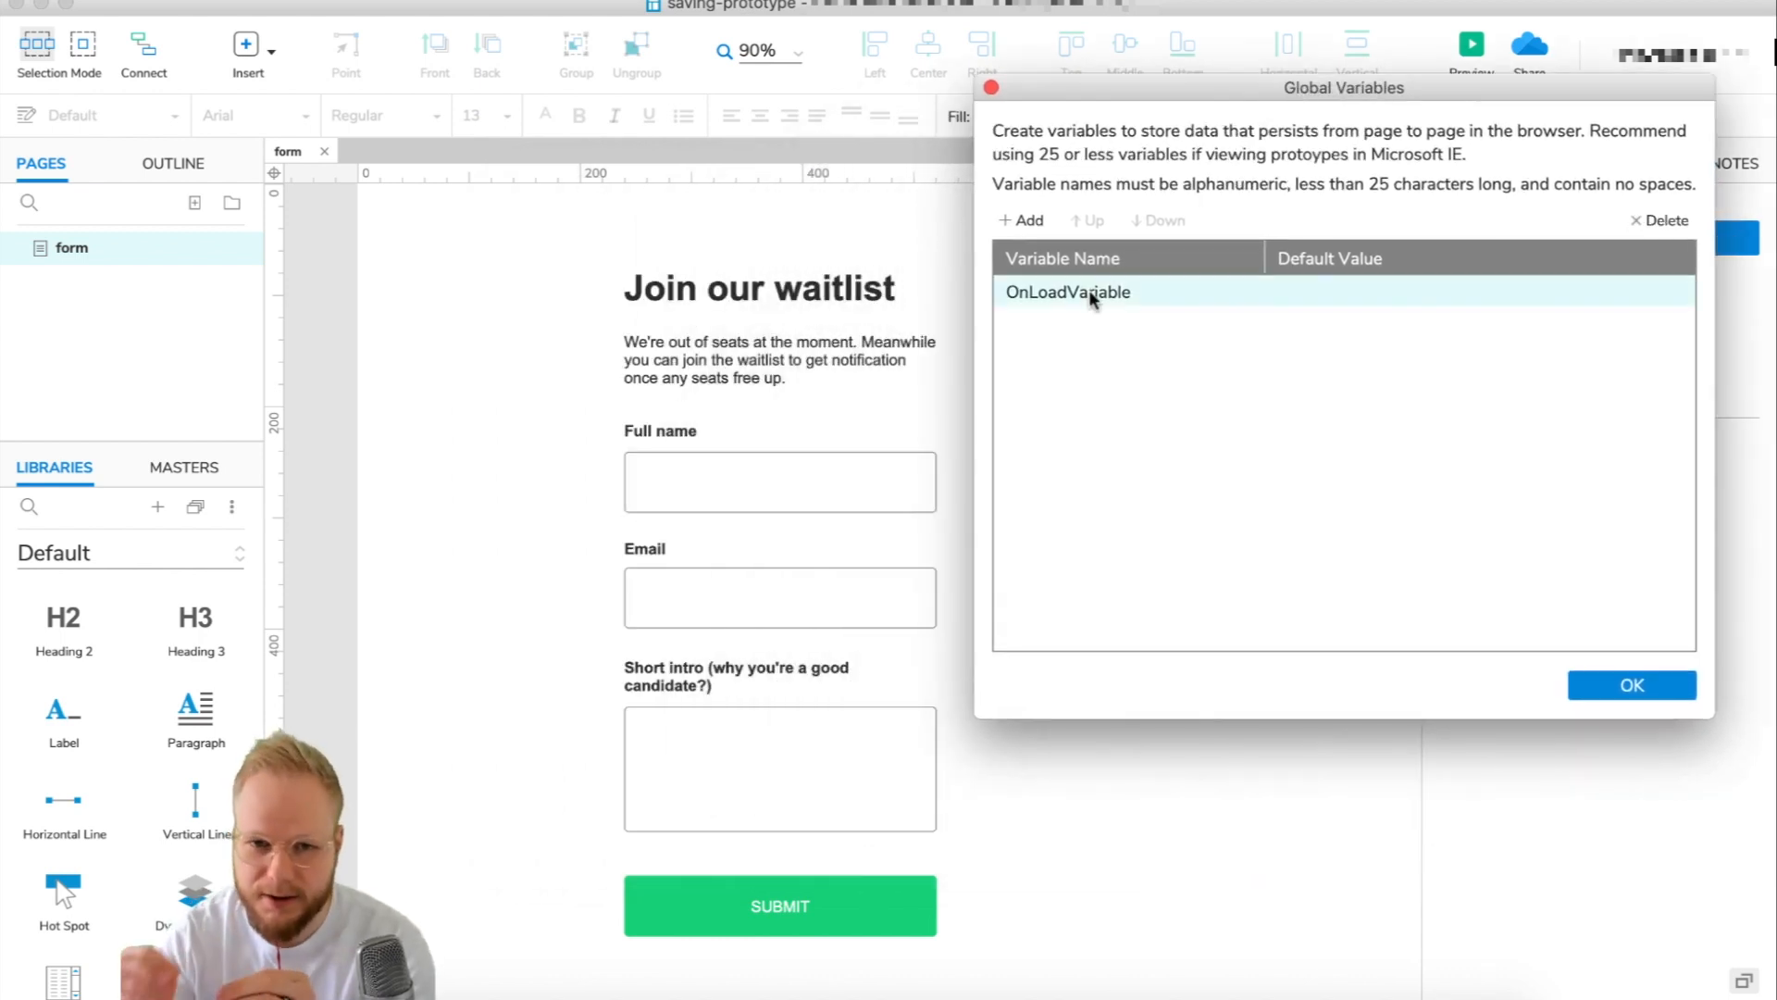
Add a DestinationEmail variable whose default value is the recipient e-mail address.
left_click(1022, 220)
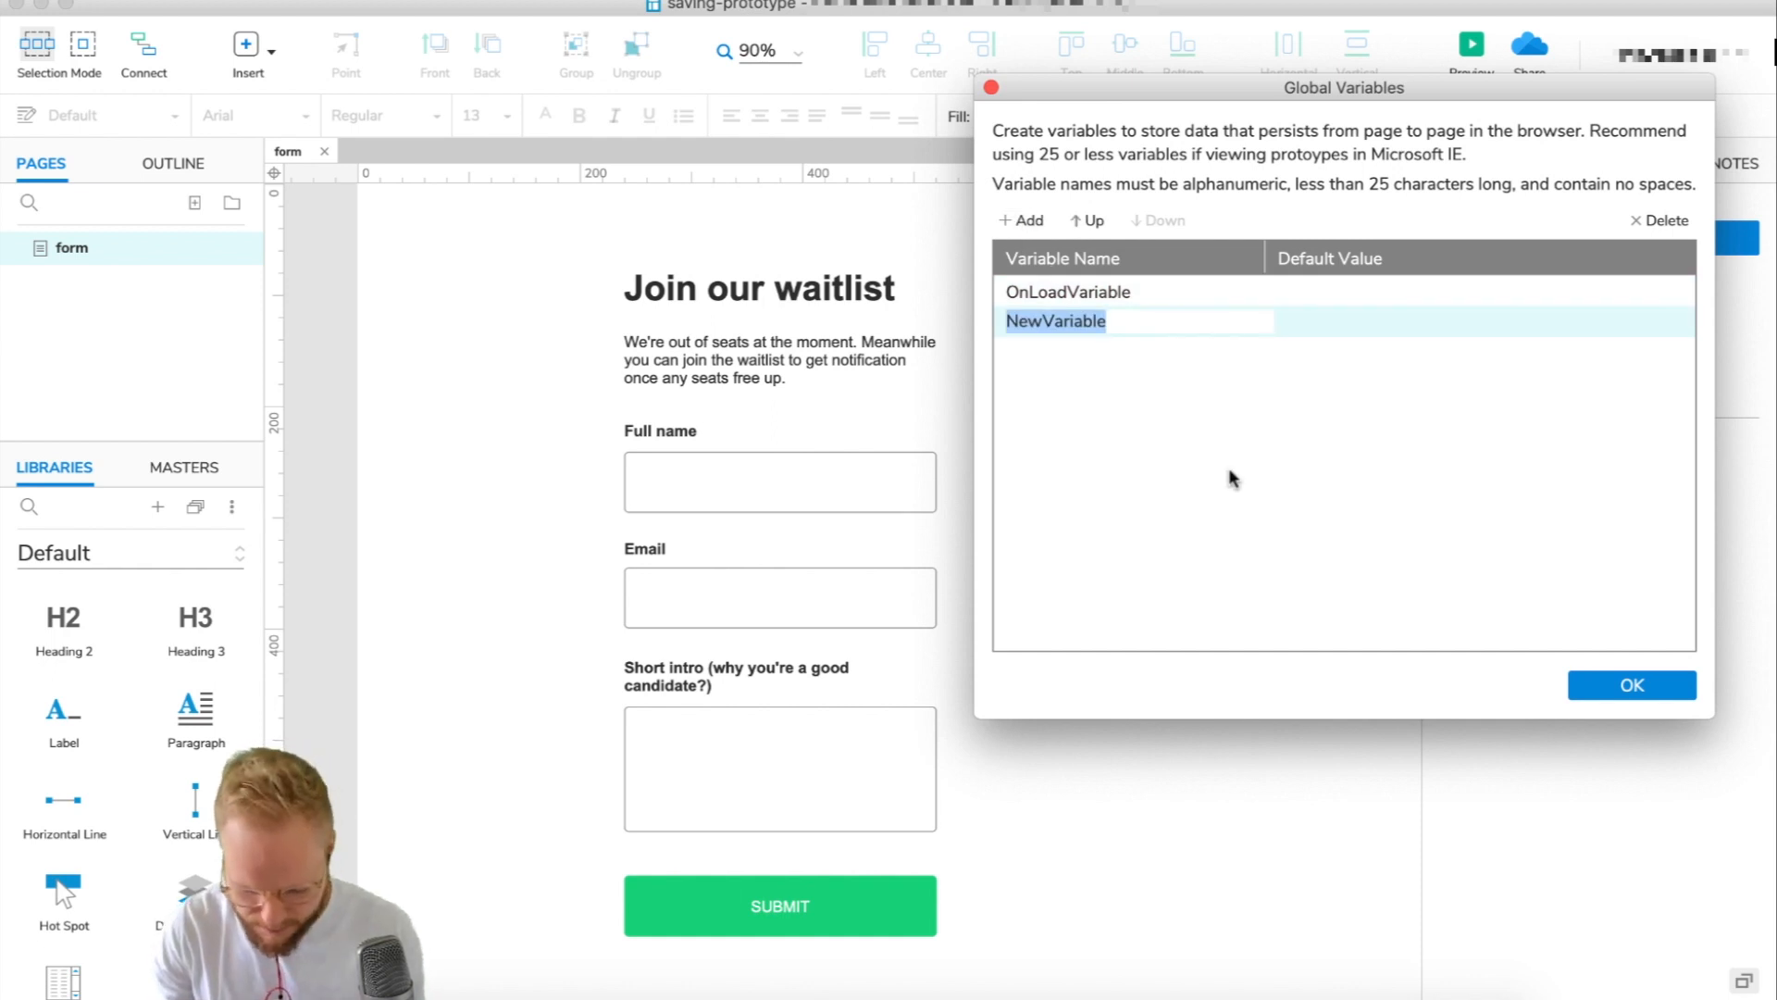
type("Dest")
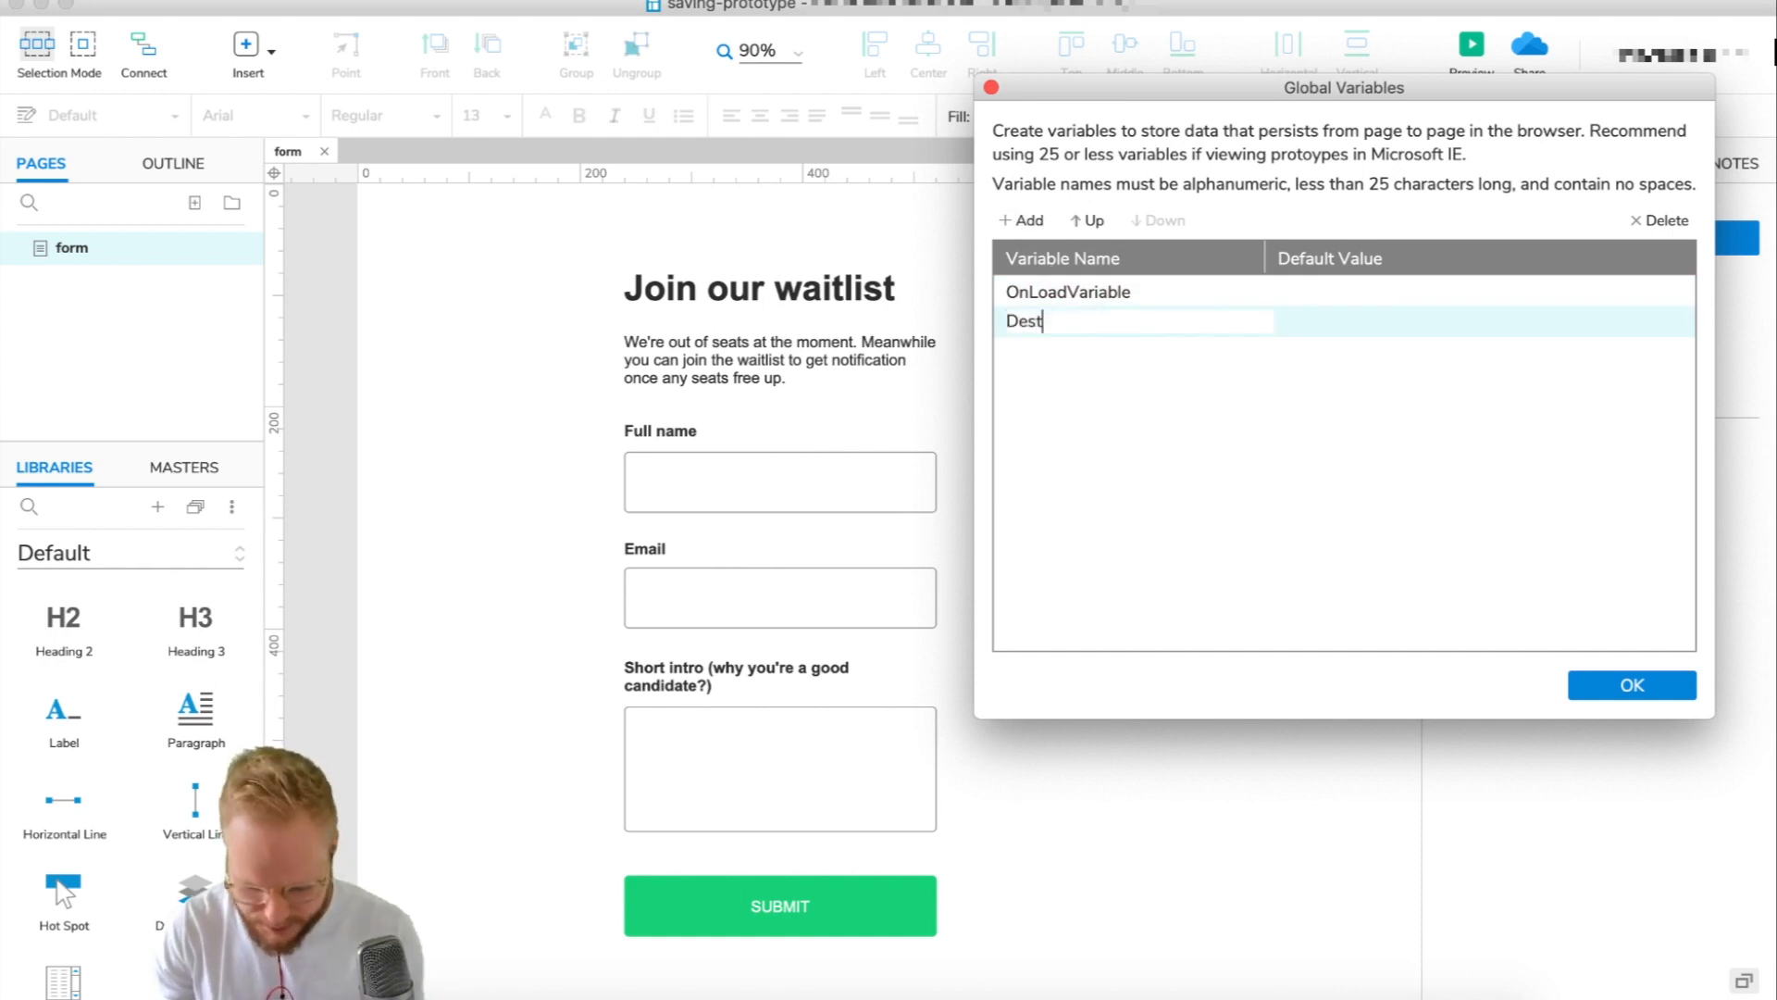
type("ination")
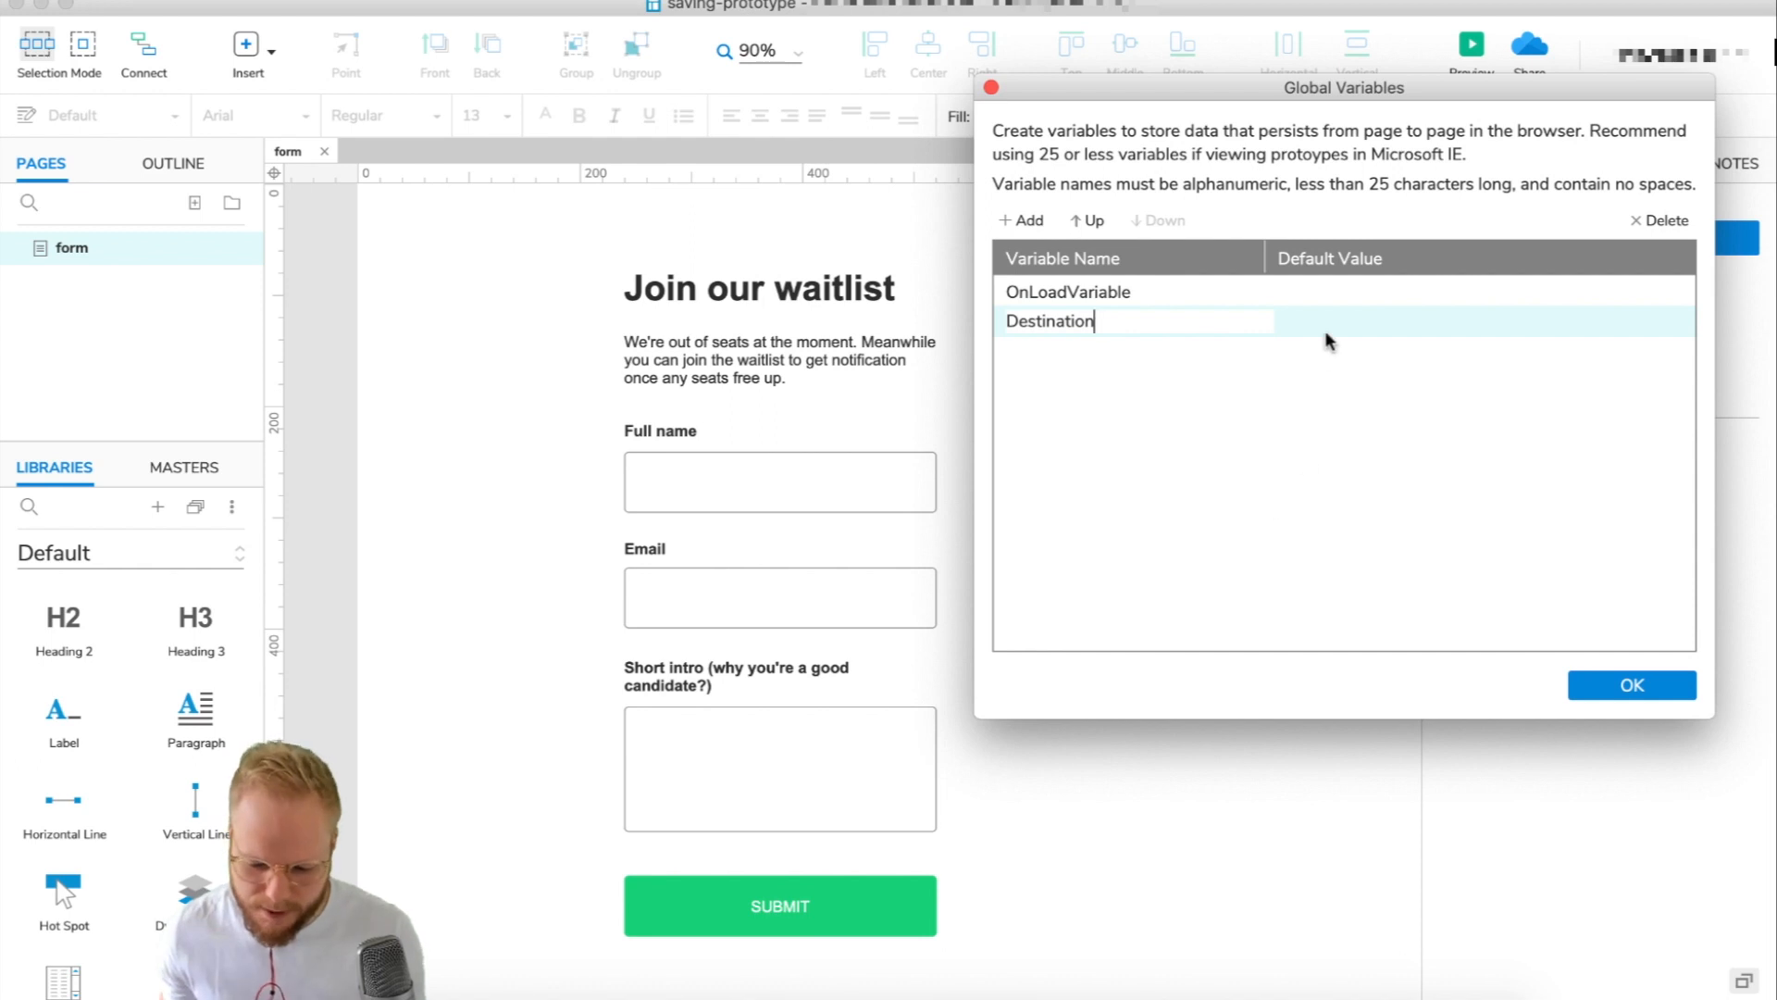
left_click(1332, 321)
left_click(1116, 322)
left_click(1169, 315)
type("Email")
left_click(1329, 326)
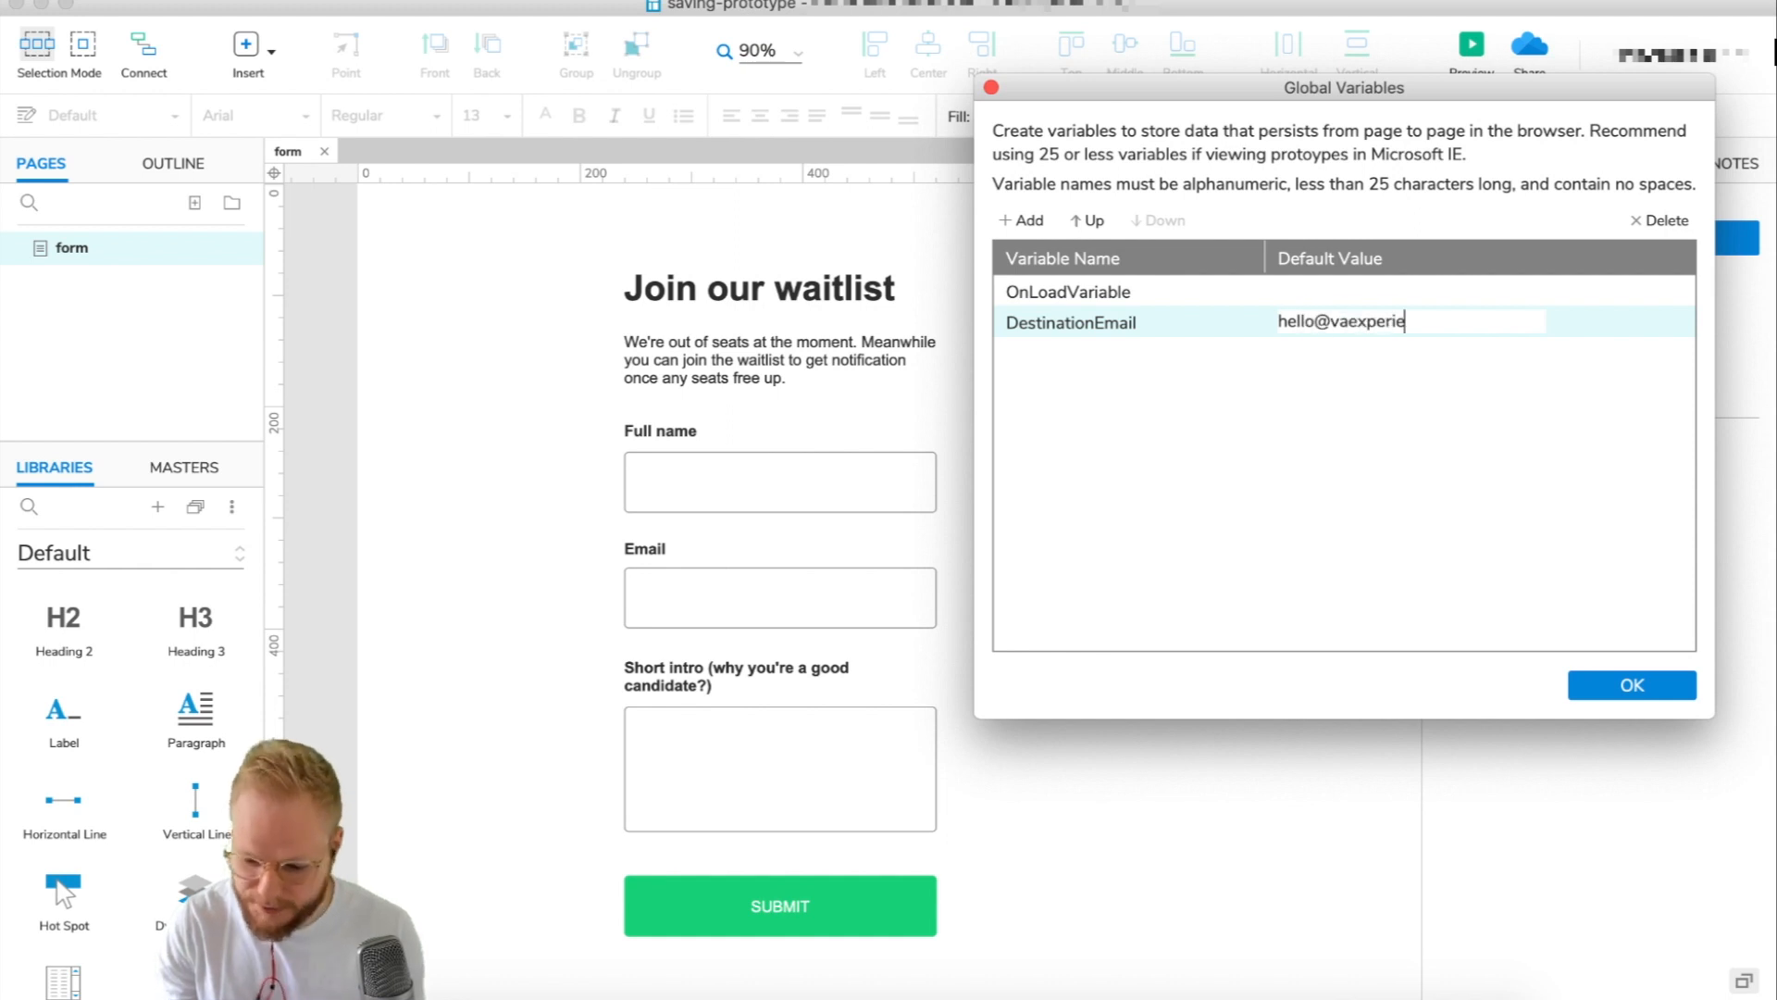
key("Return")
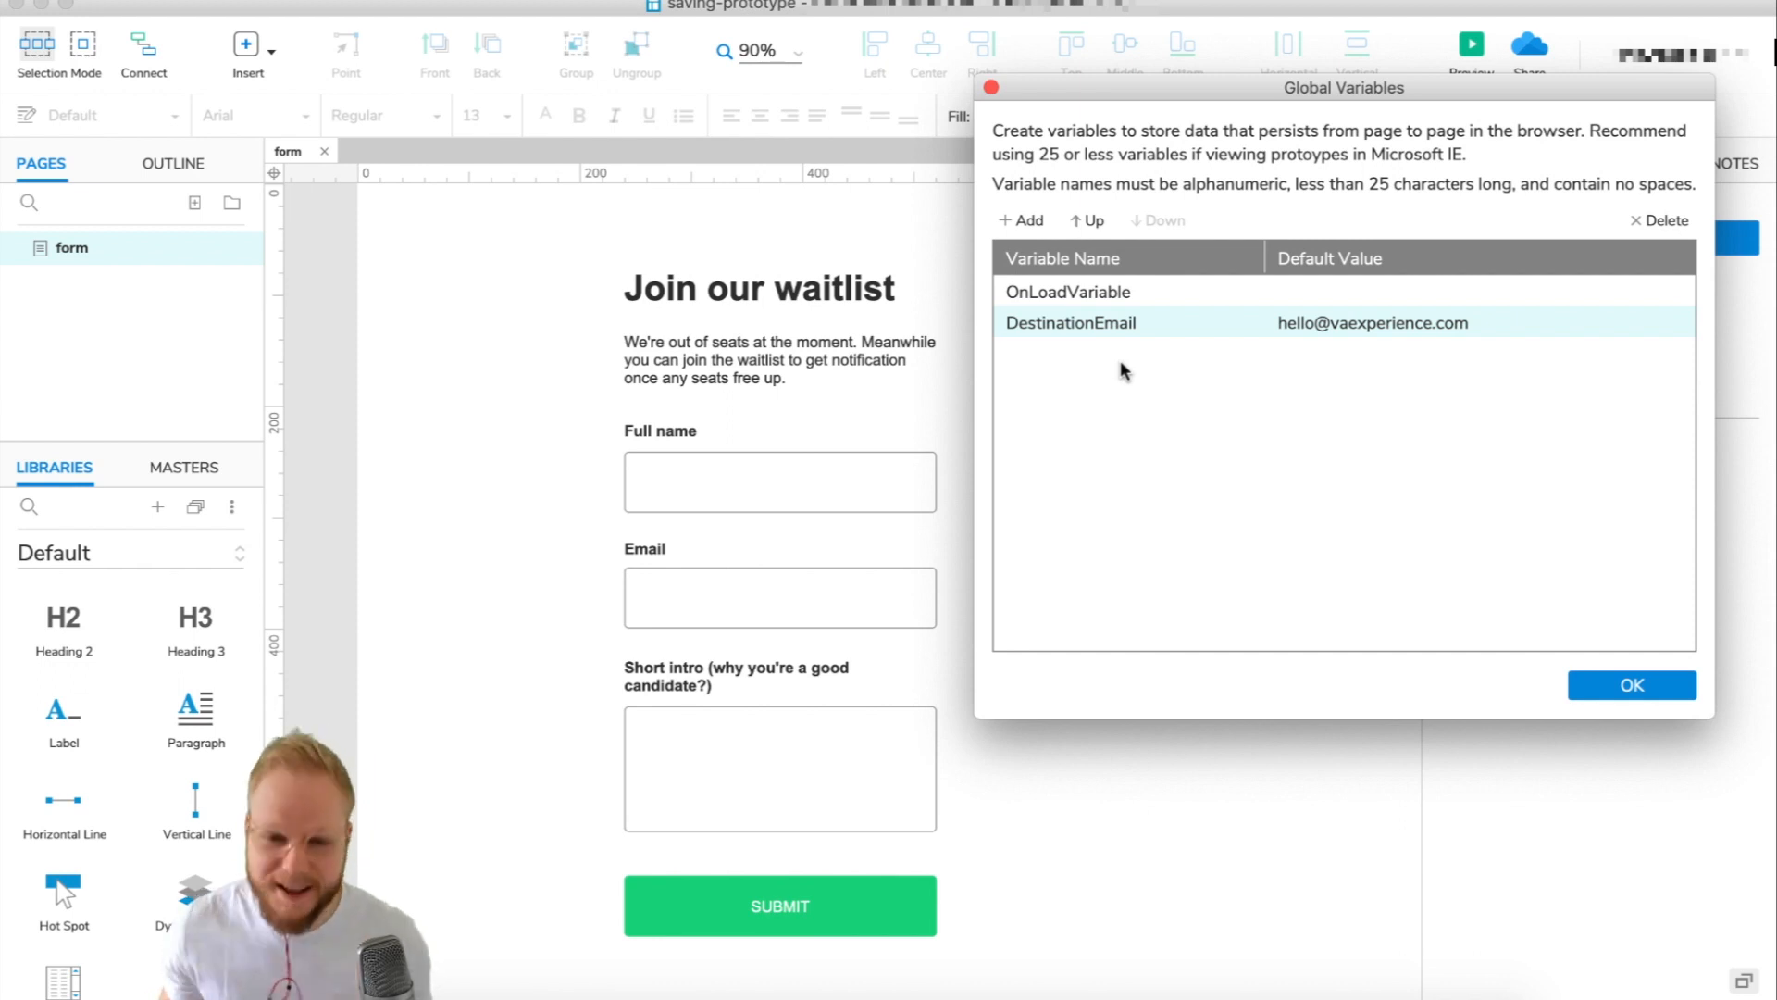
Add a SubjectLine variable with default value 'User Entry'.
left_click(1088, 380)
type("Subject")
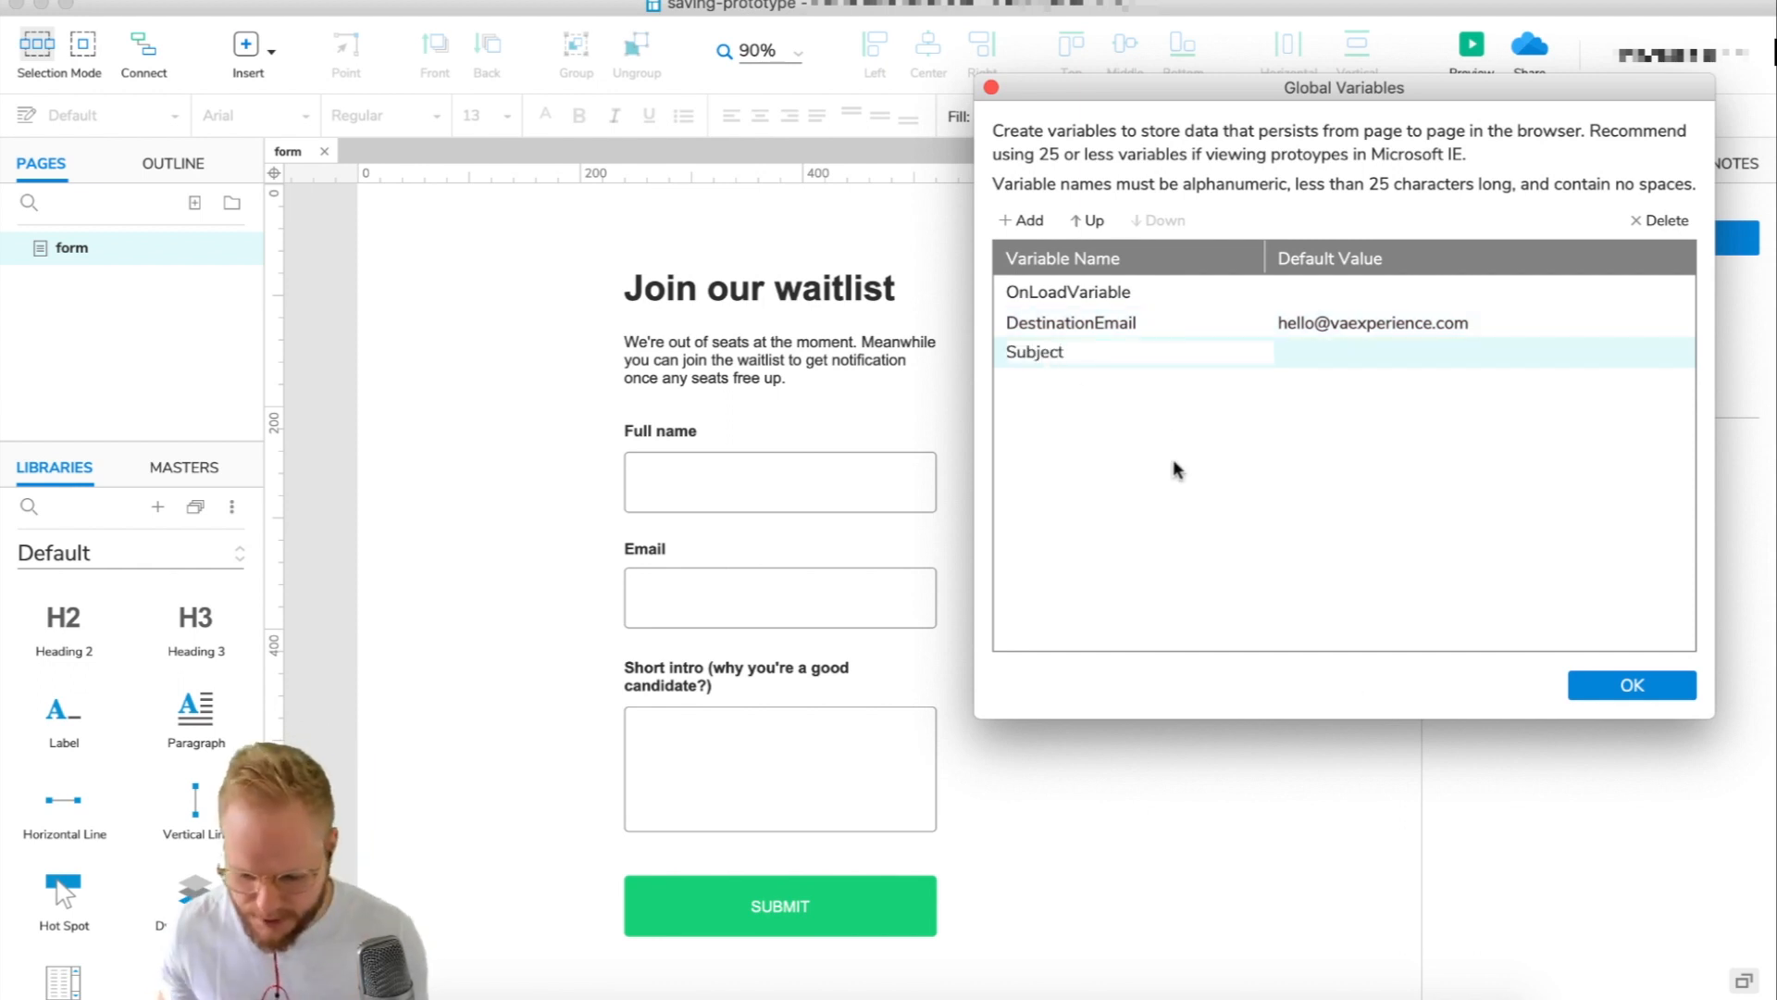
type("Line")
left_click(1330, 345)
left_click(1330, 348)
type("Userfi")
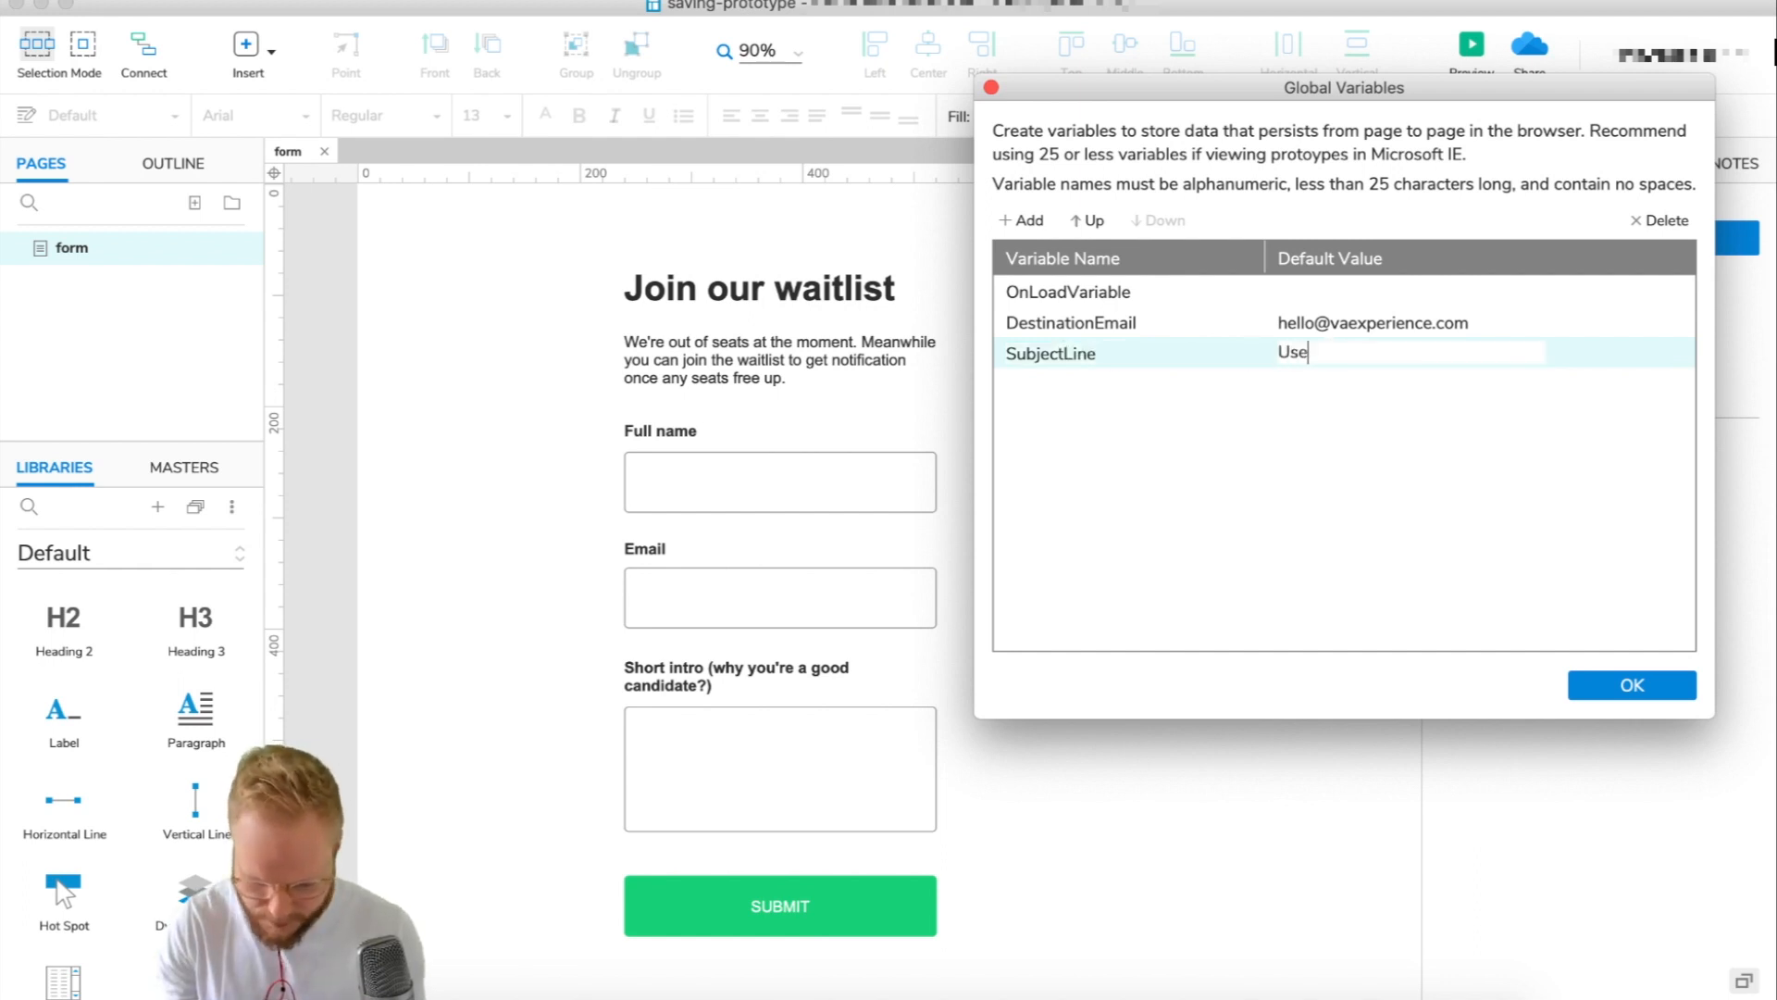
key("BackSpace")
key("BackSpace")
type("Entry")
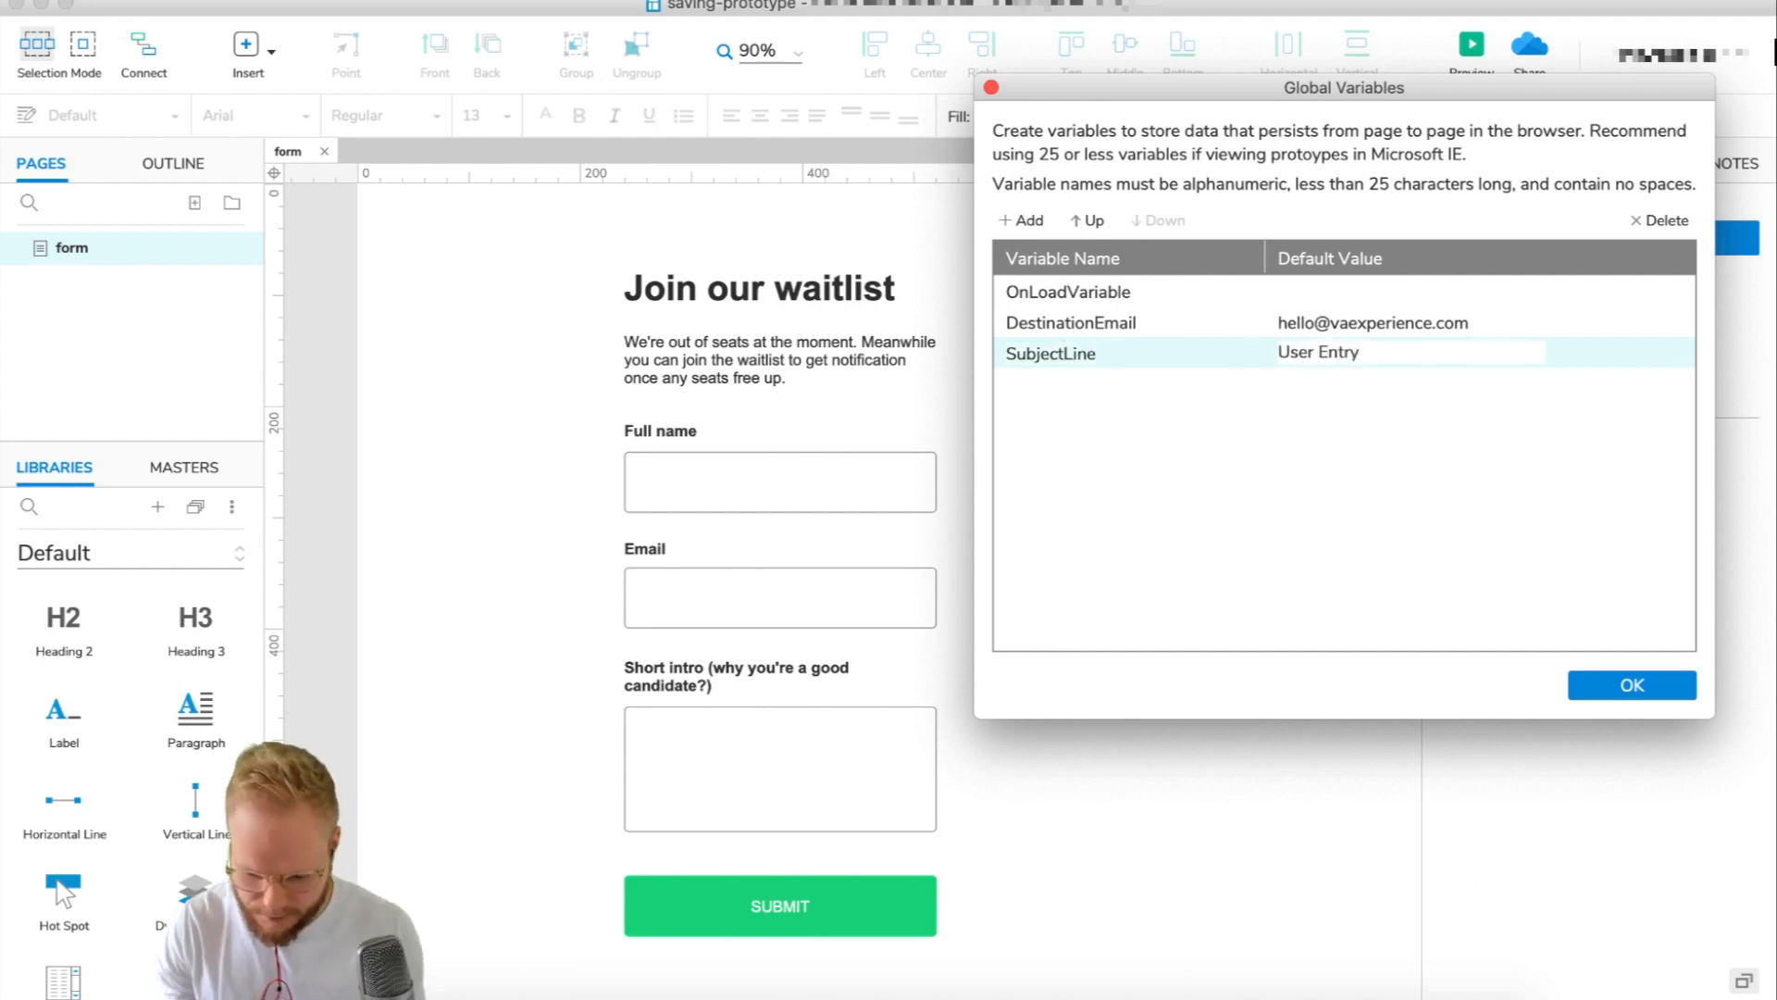
key("Return")
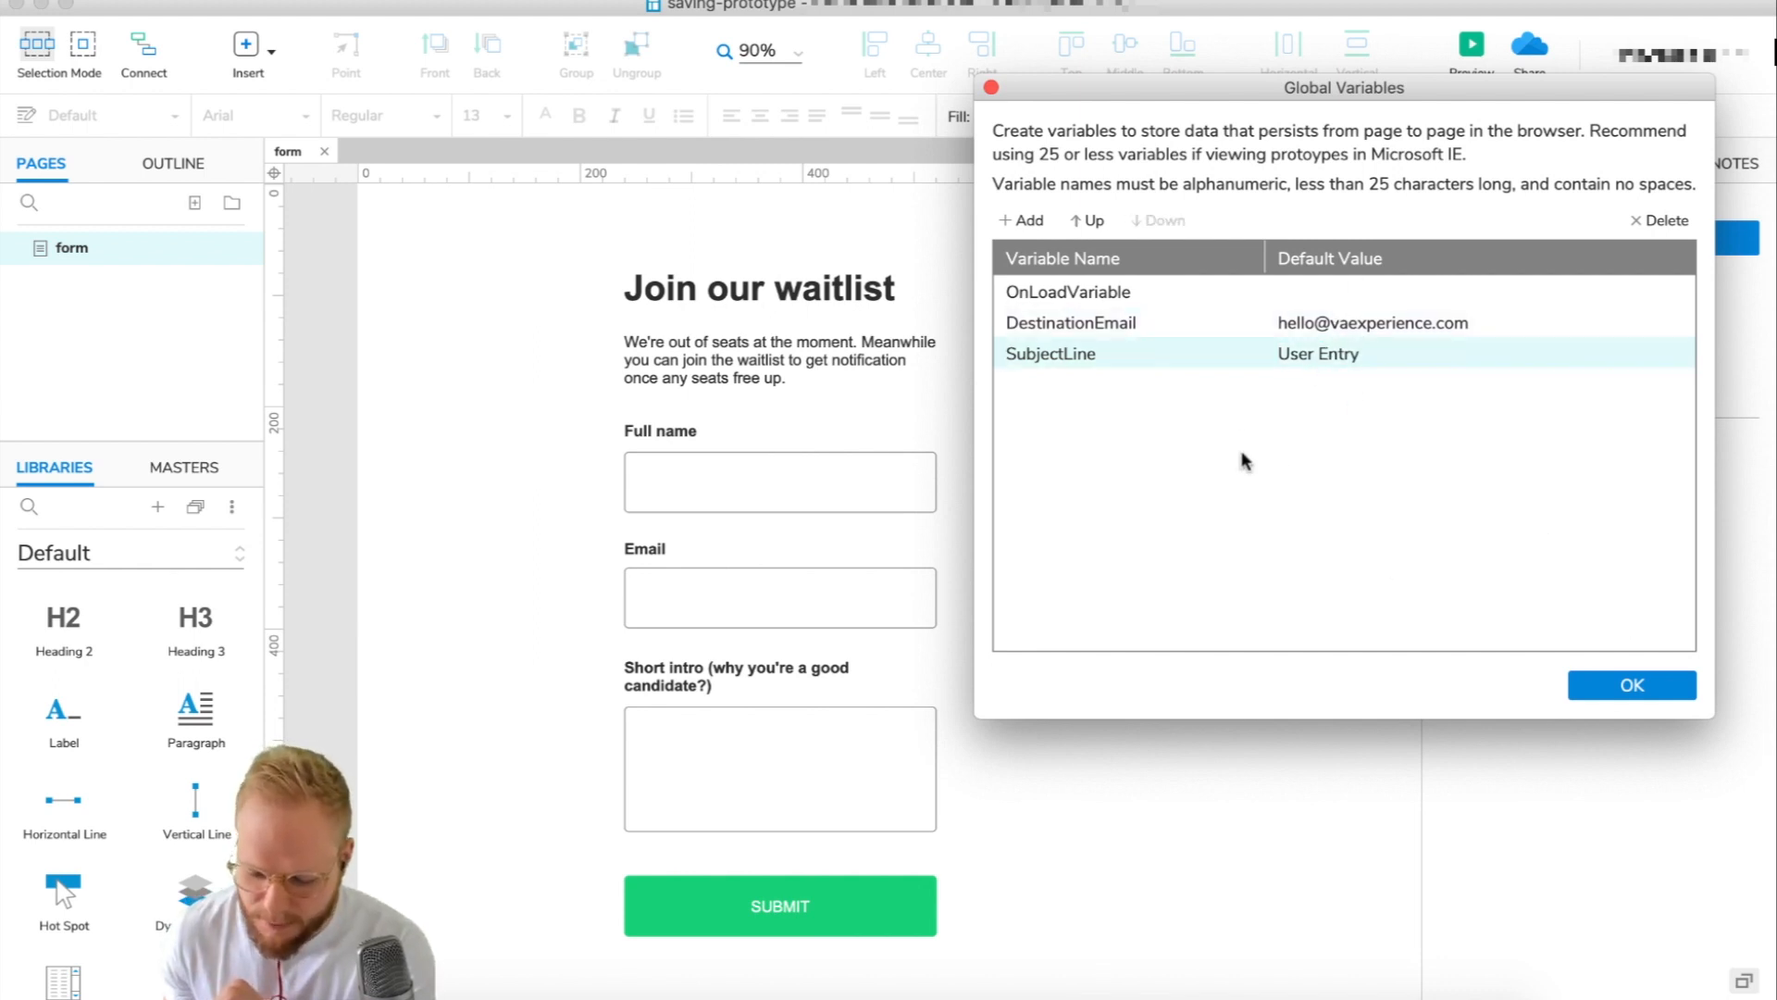
left_click(1072, 360)
left_click(1071, 329)
left_click(1065, 359)
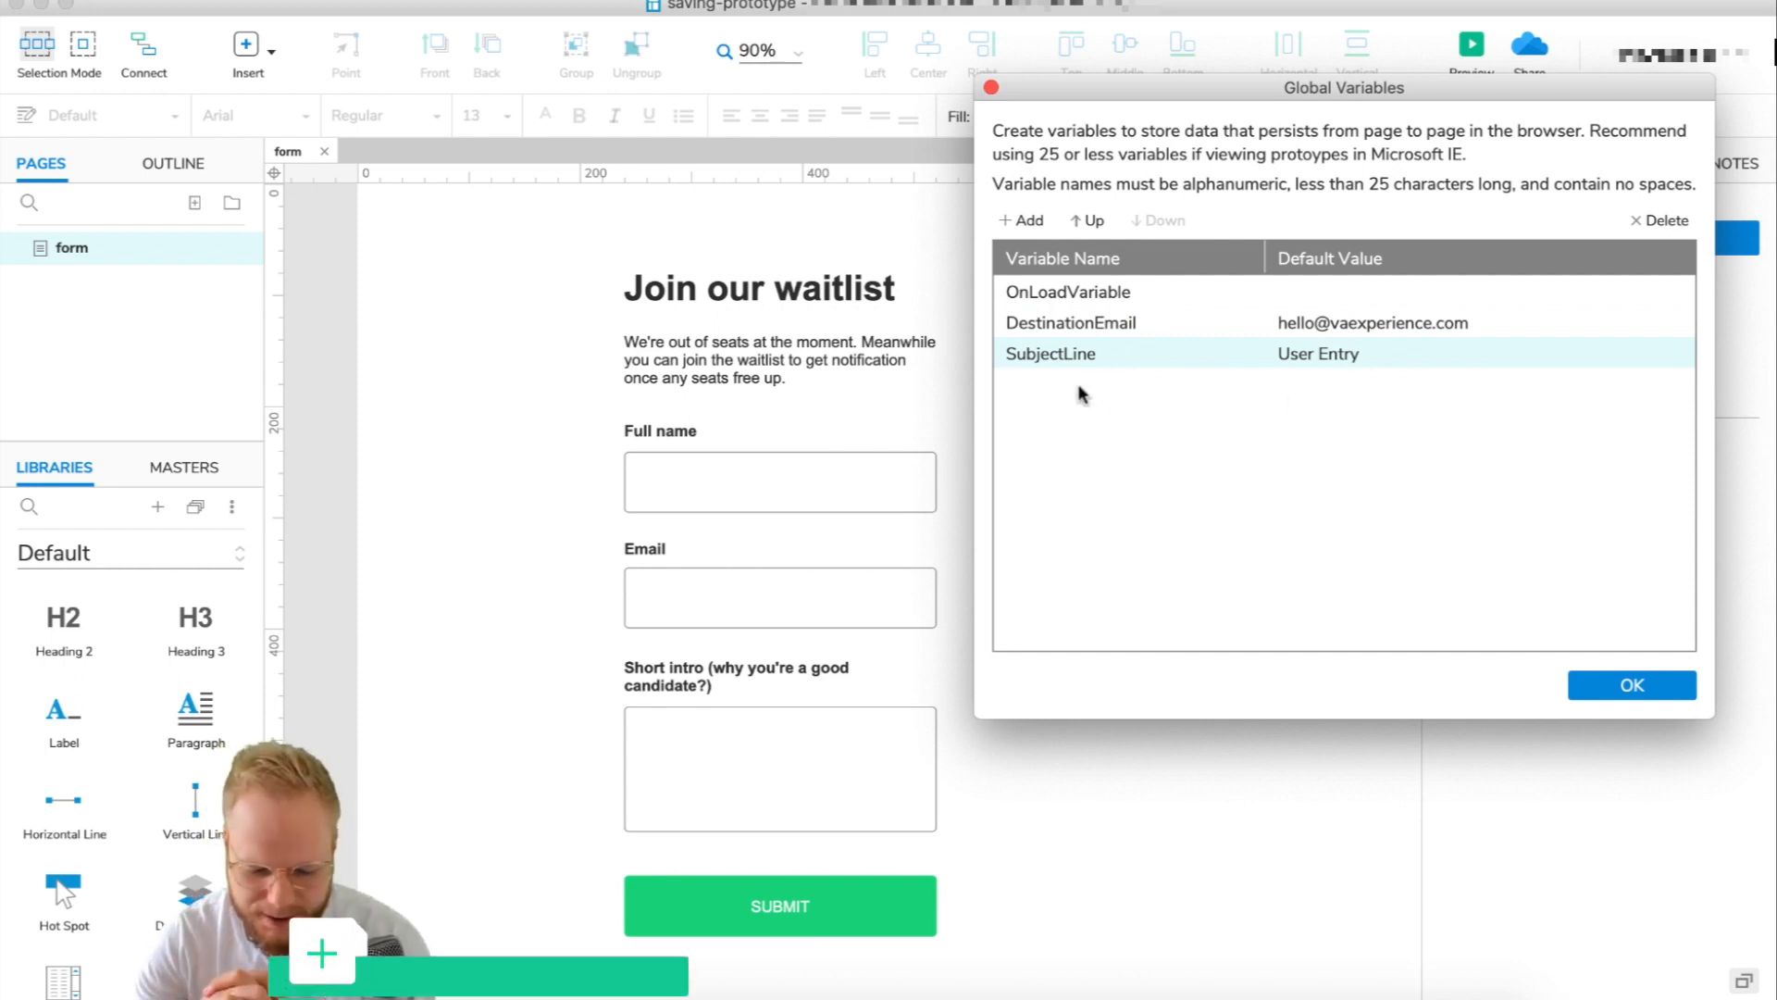
Add the Fullname, UserEmail and BioField variables and confirm with OK.
left_click(1021, 220)
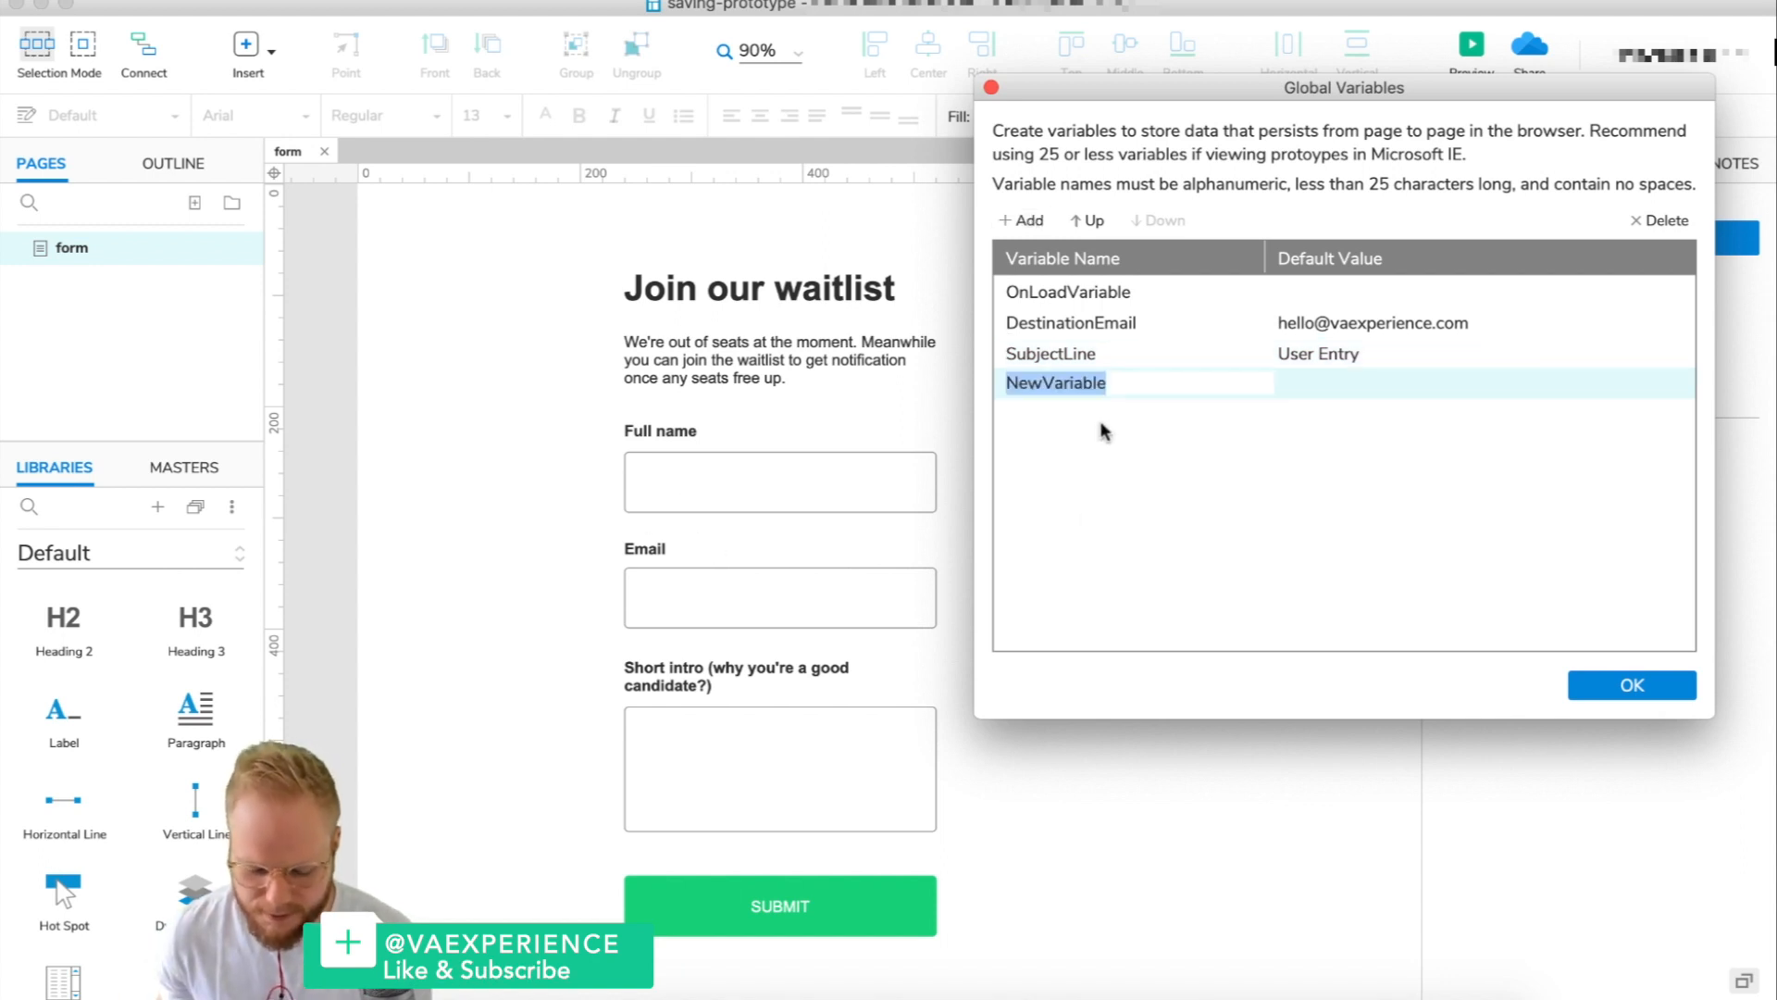
type("Name")
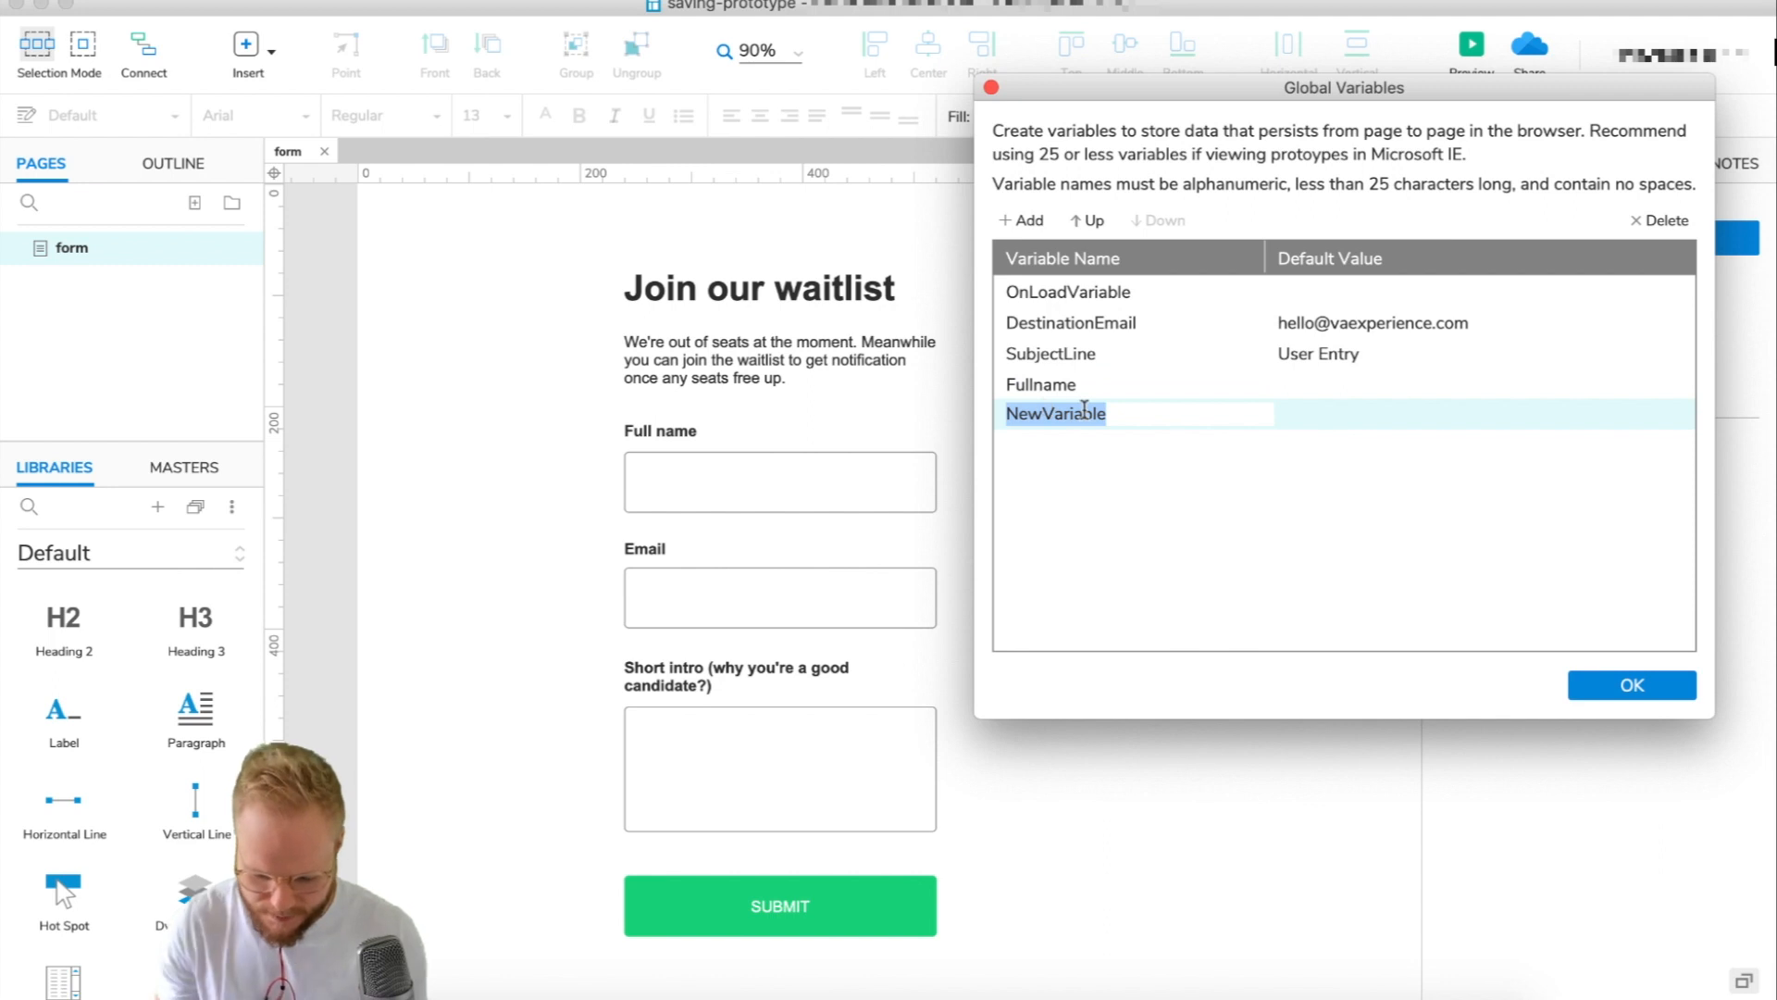
type("Email")
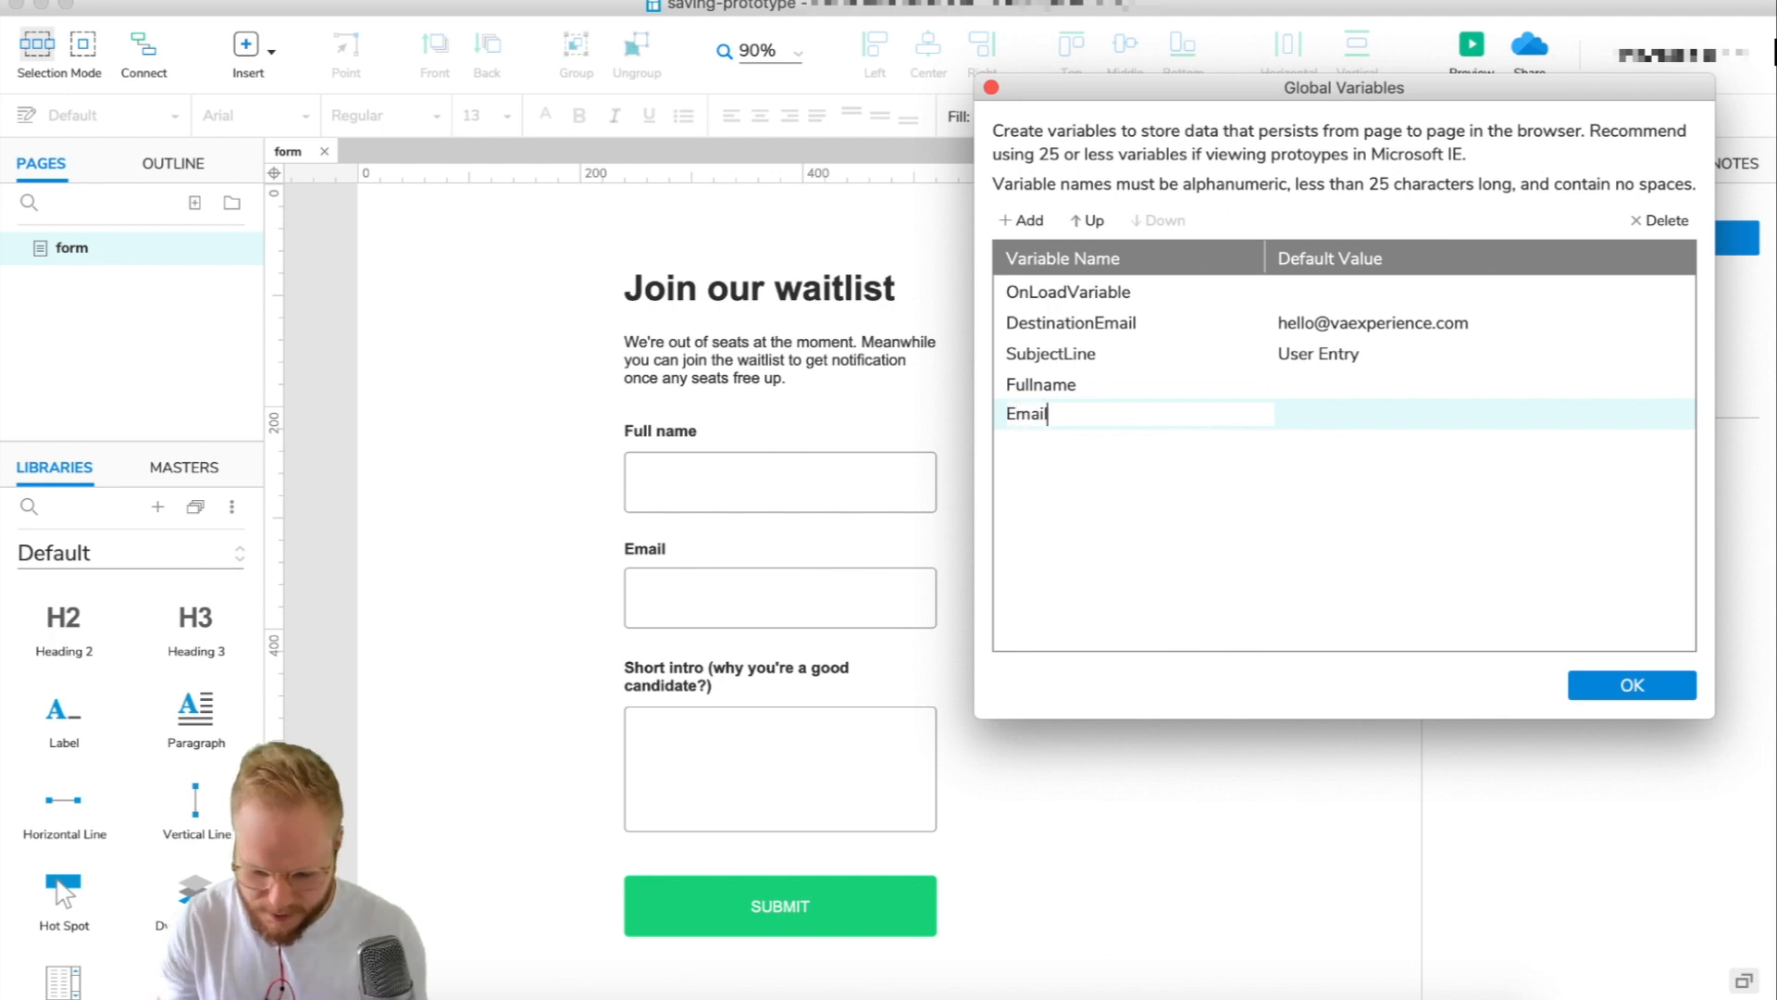
key("Return")
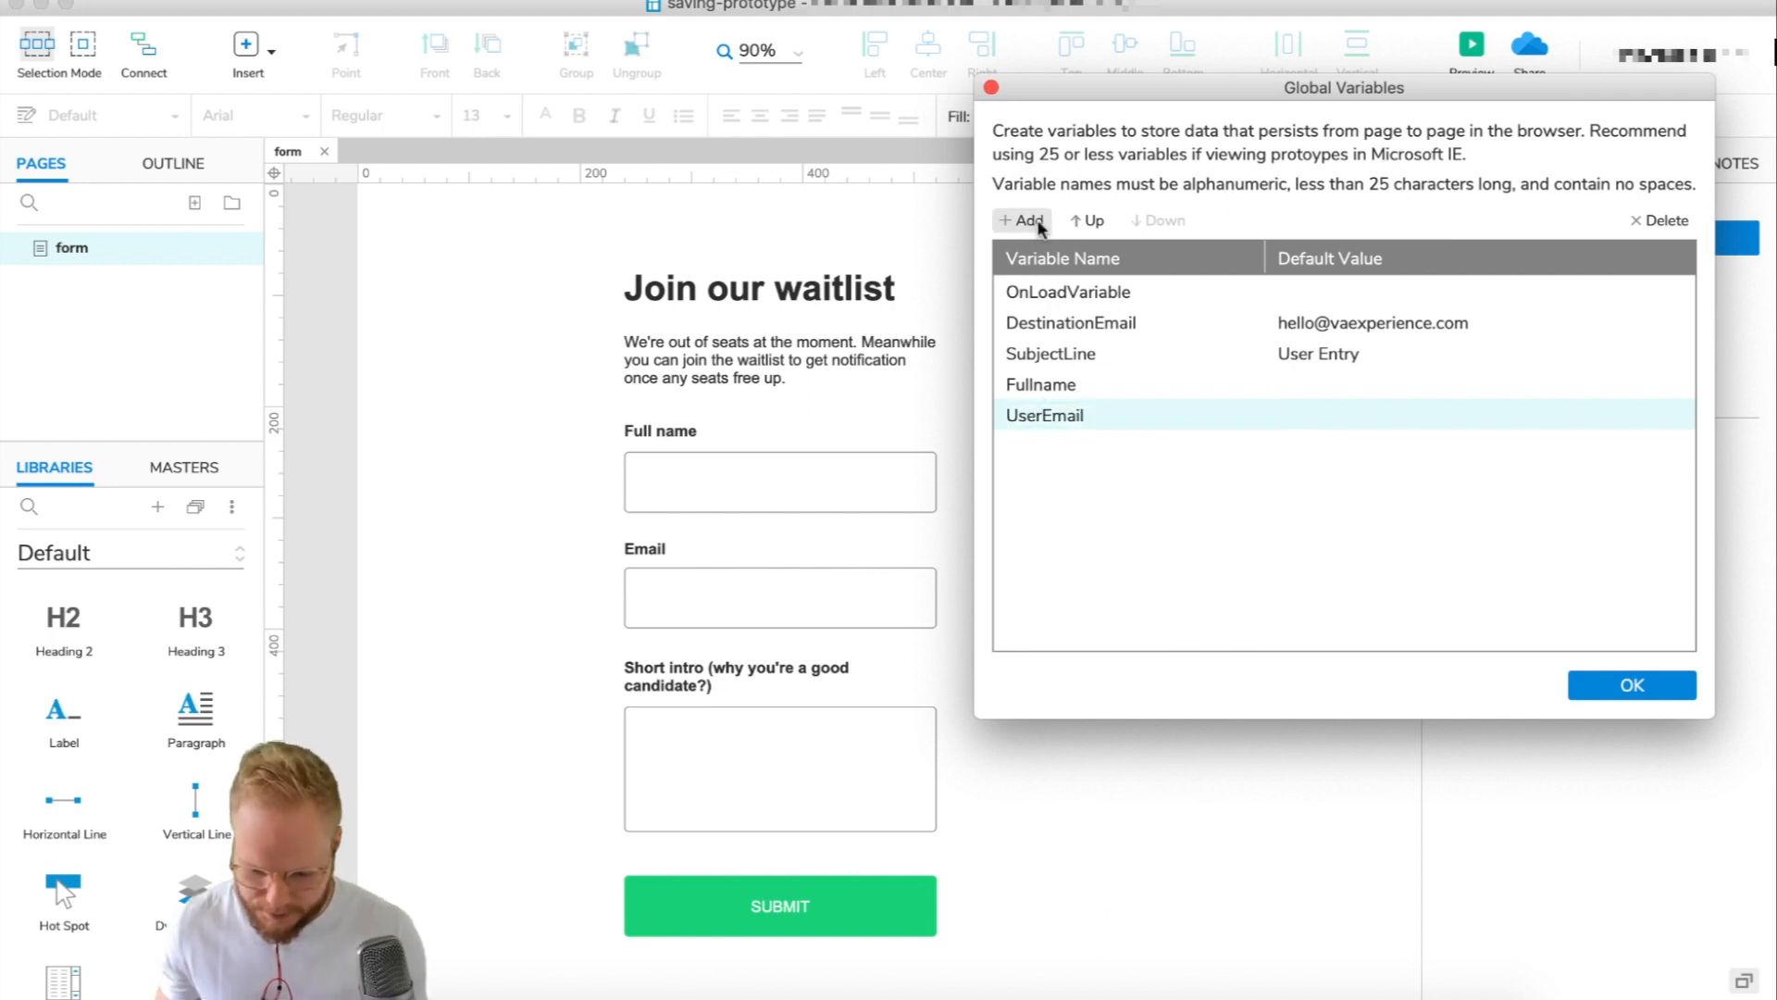
left_click(1038, 223)
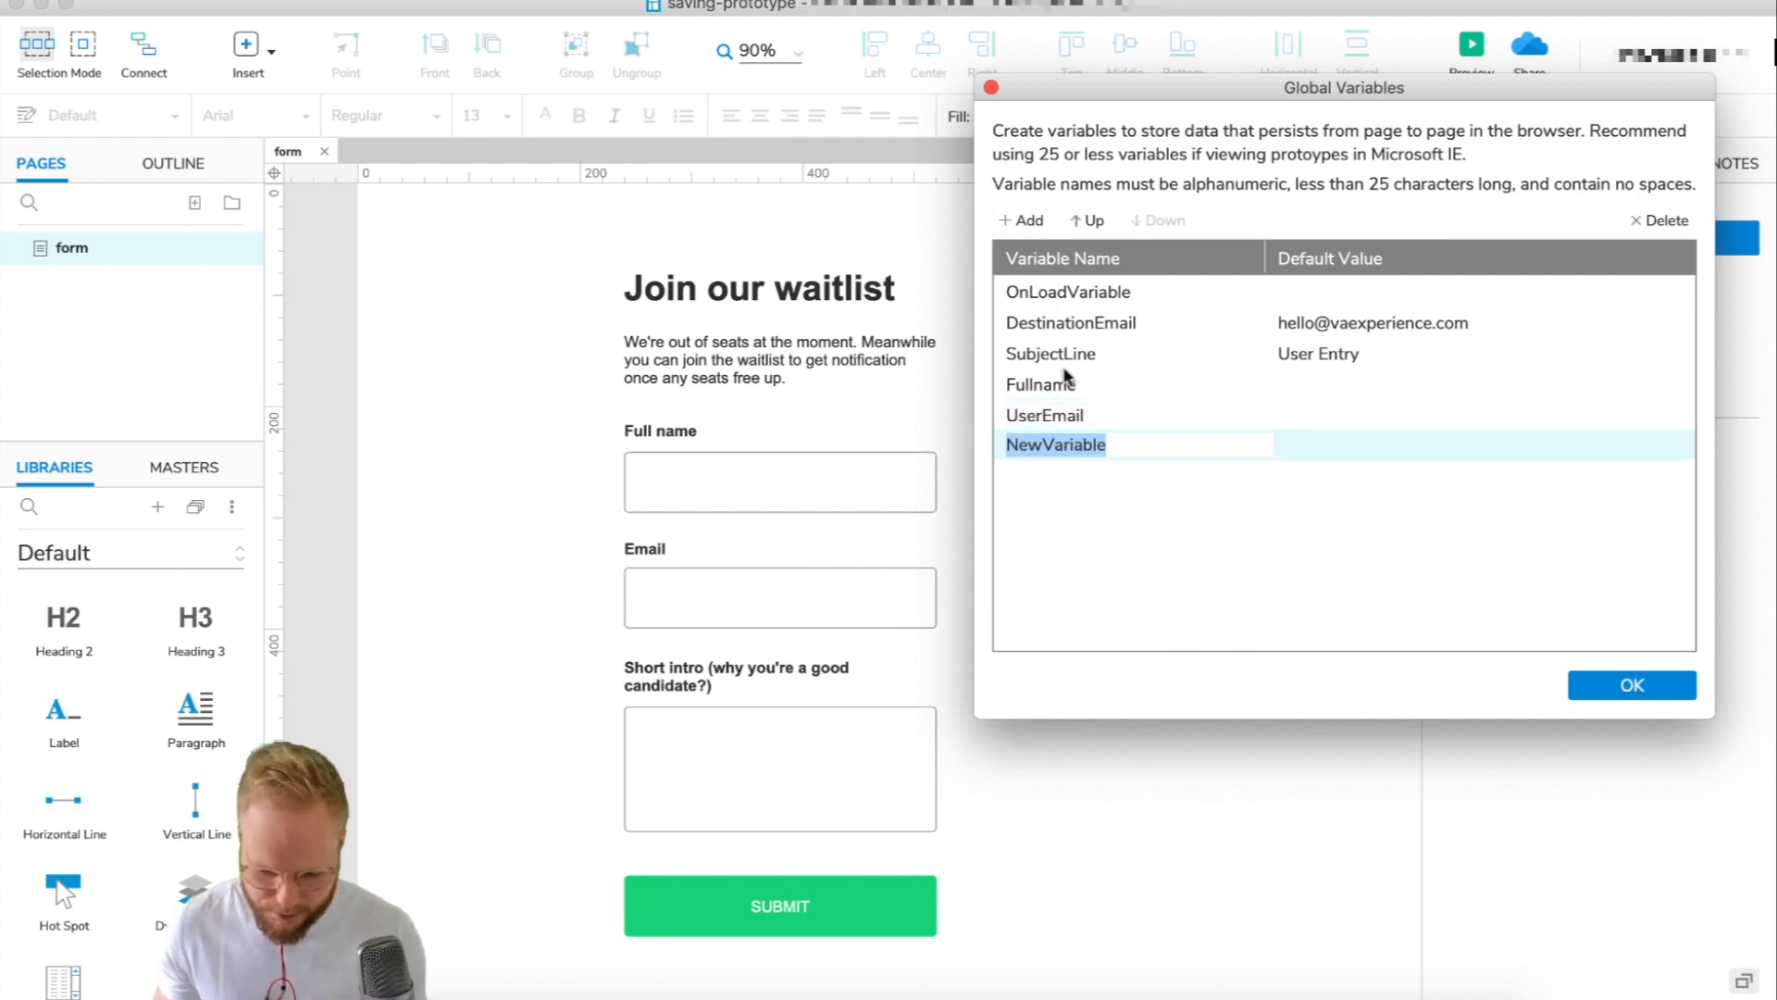
type("BioField")
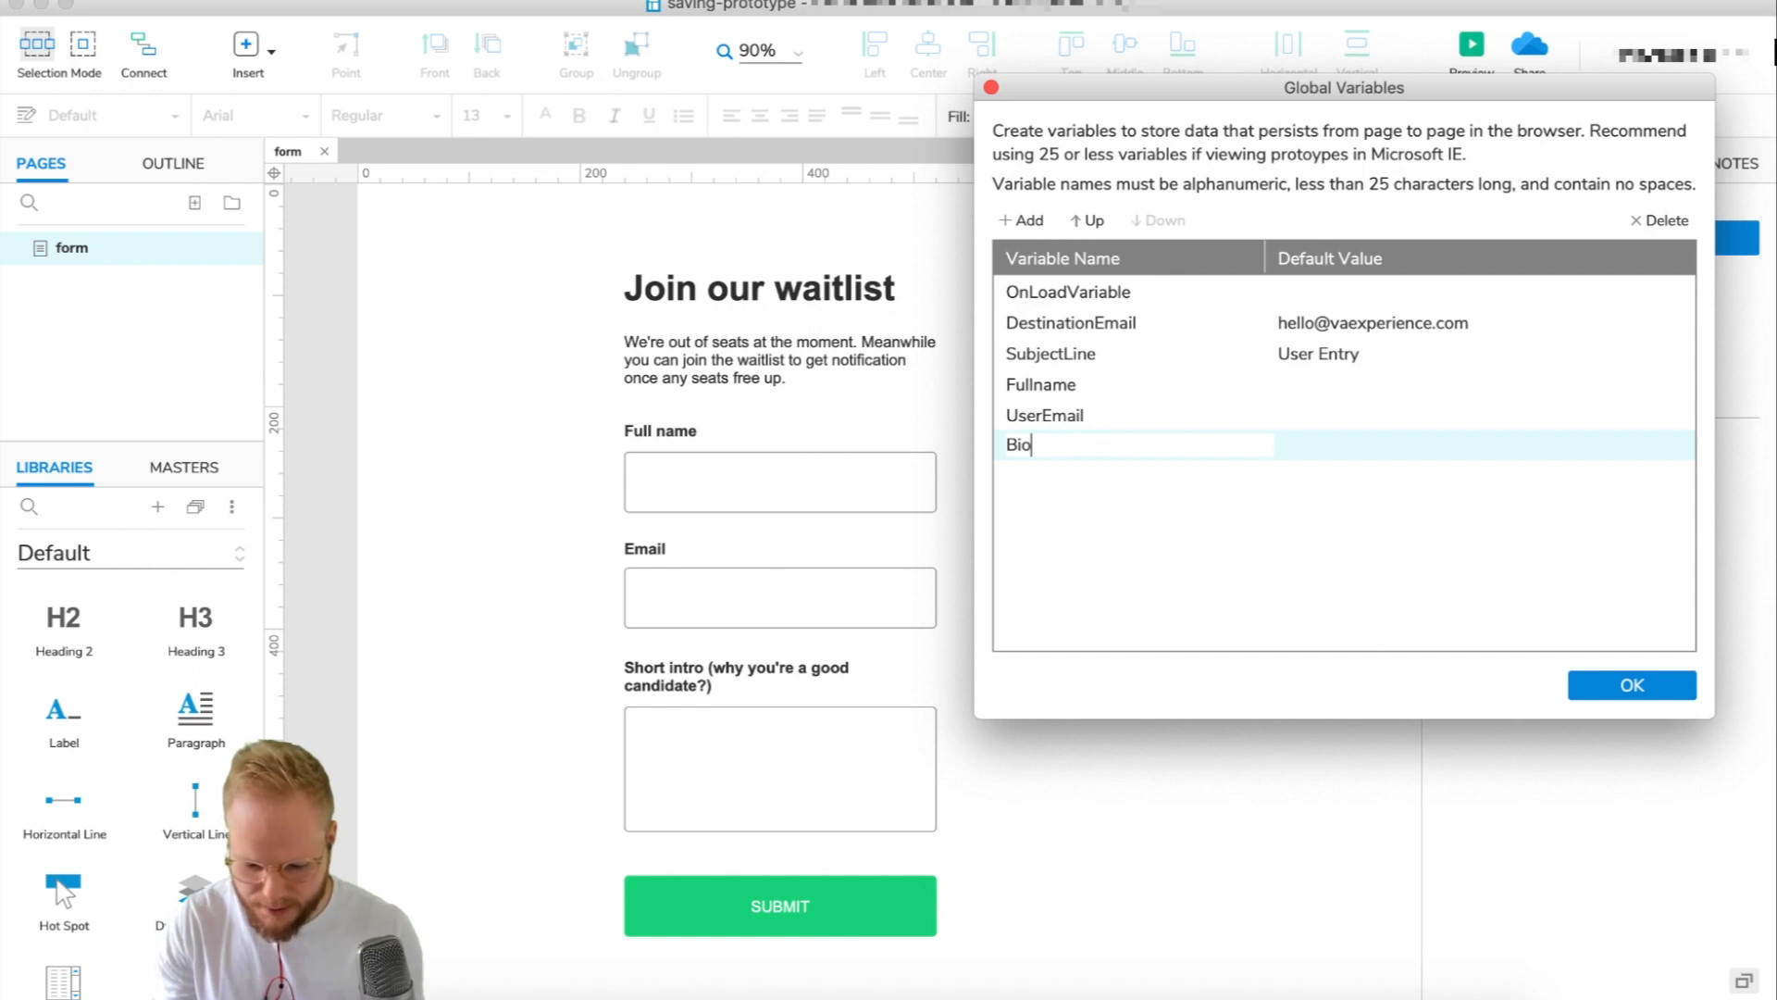
left_click(1632, 685)
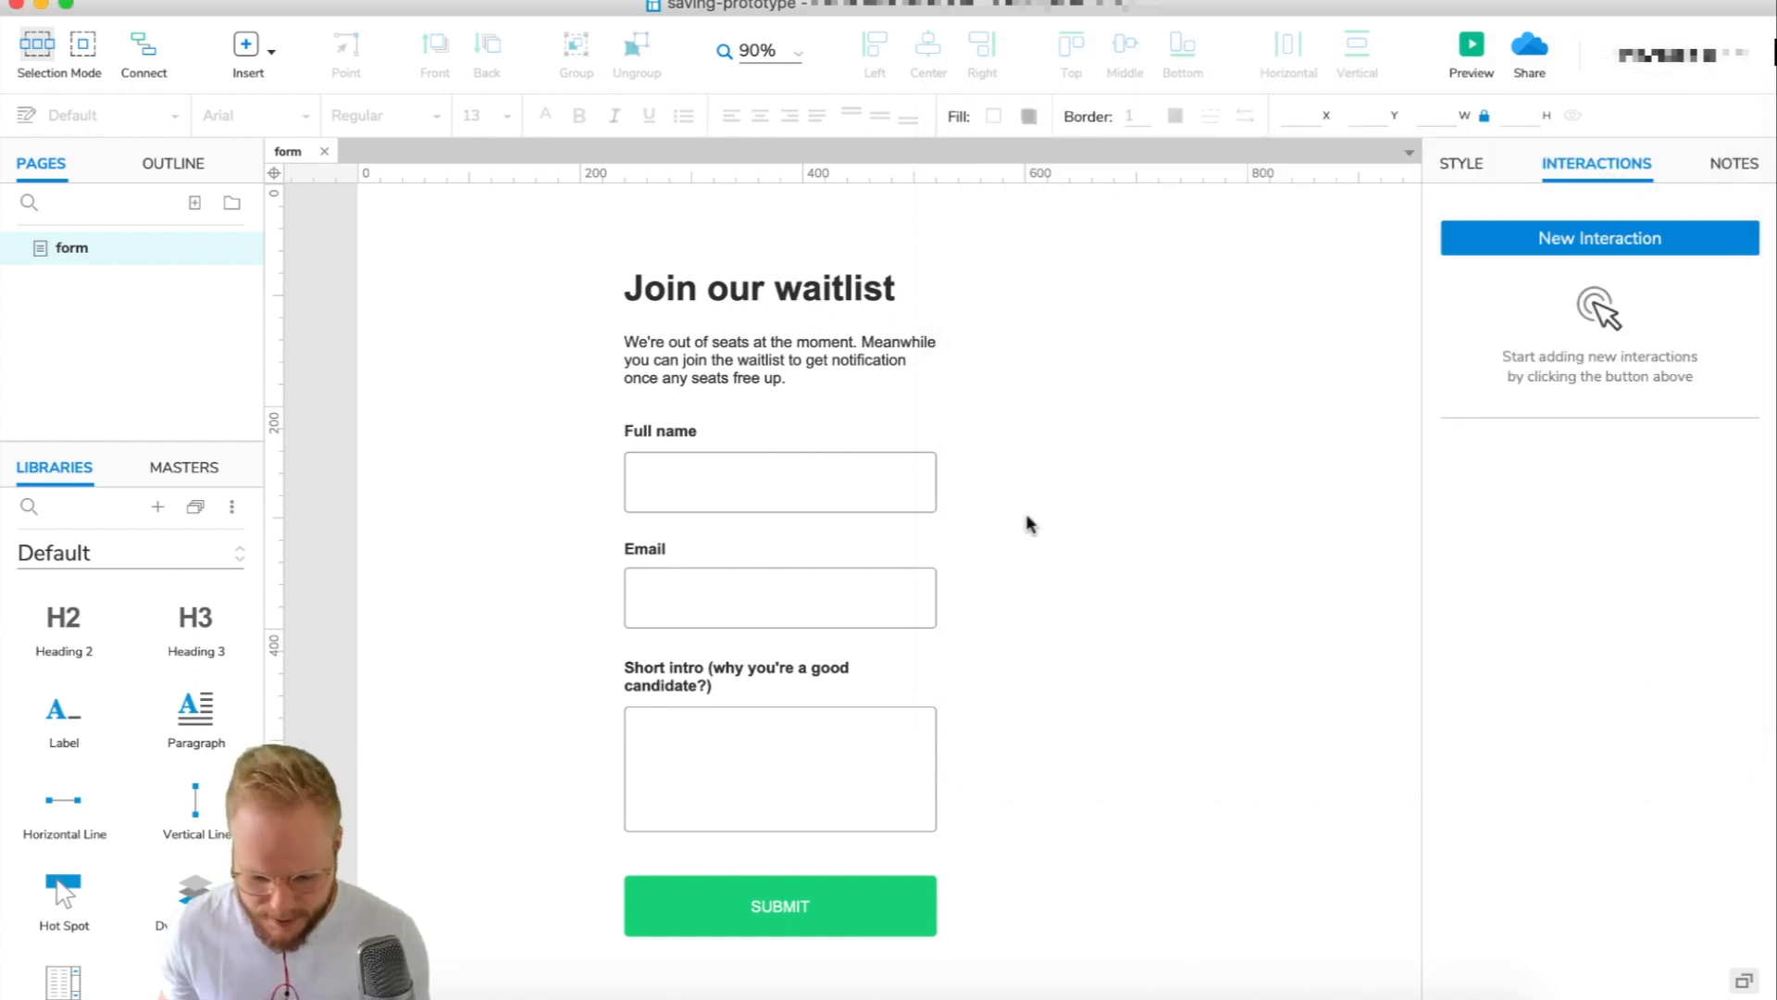
Give SUBMIT an OnClick Set Variable Value action storing ++F1Name's text in Fullname.
scroll(1074, 615, "down", 1)
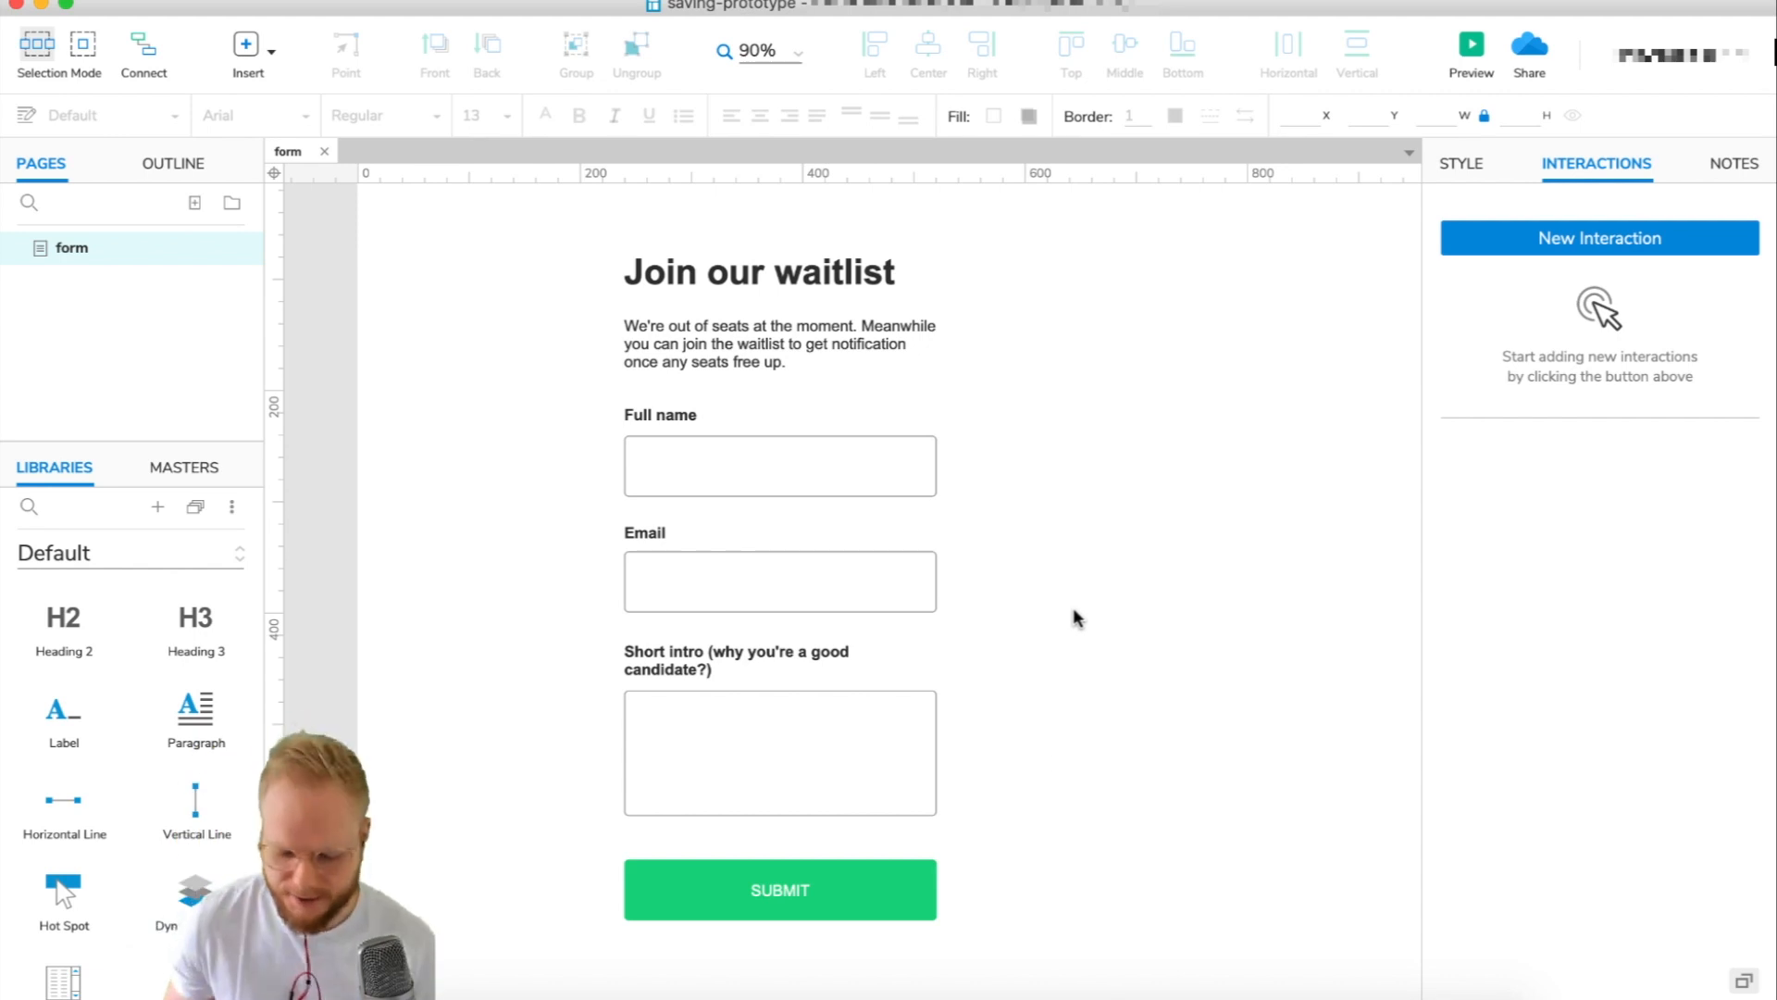
left_click(843, 882)
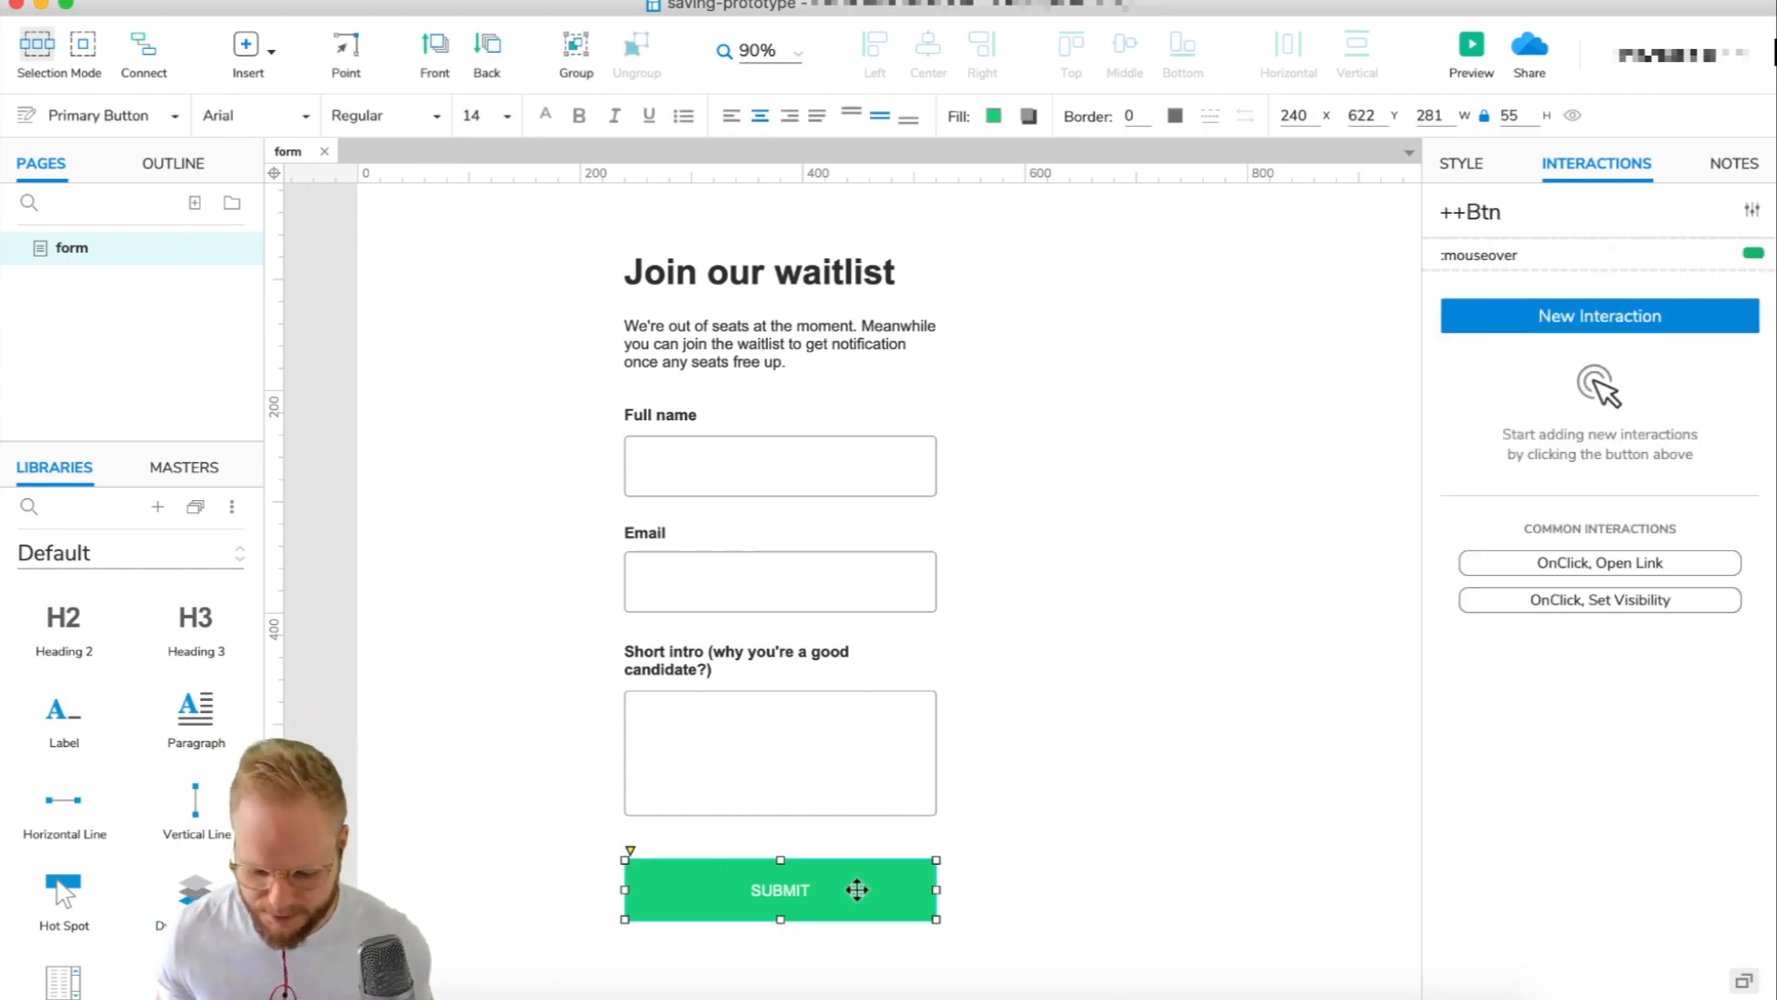
left_click(1606, 319)
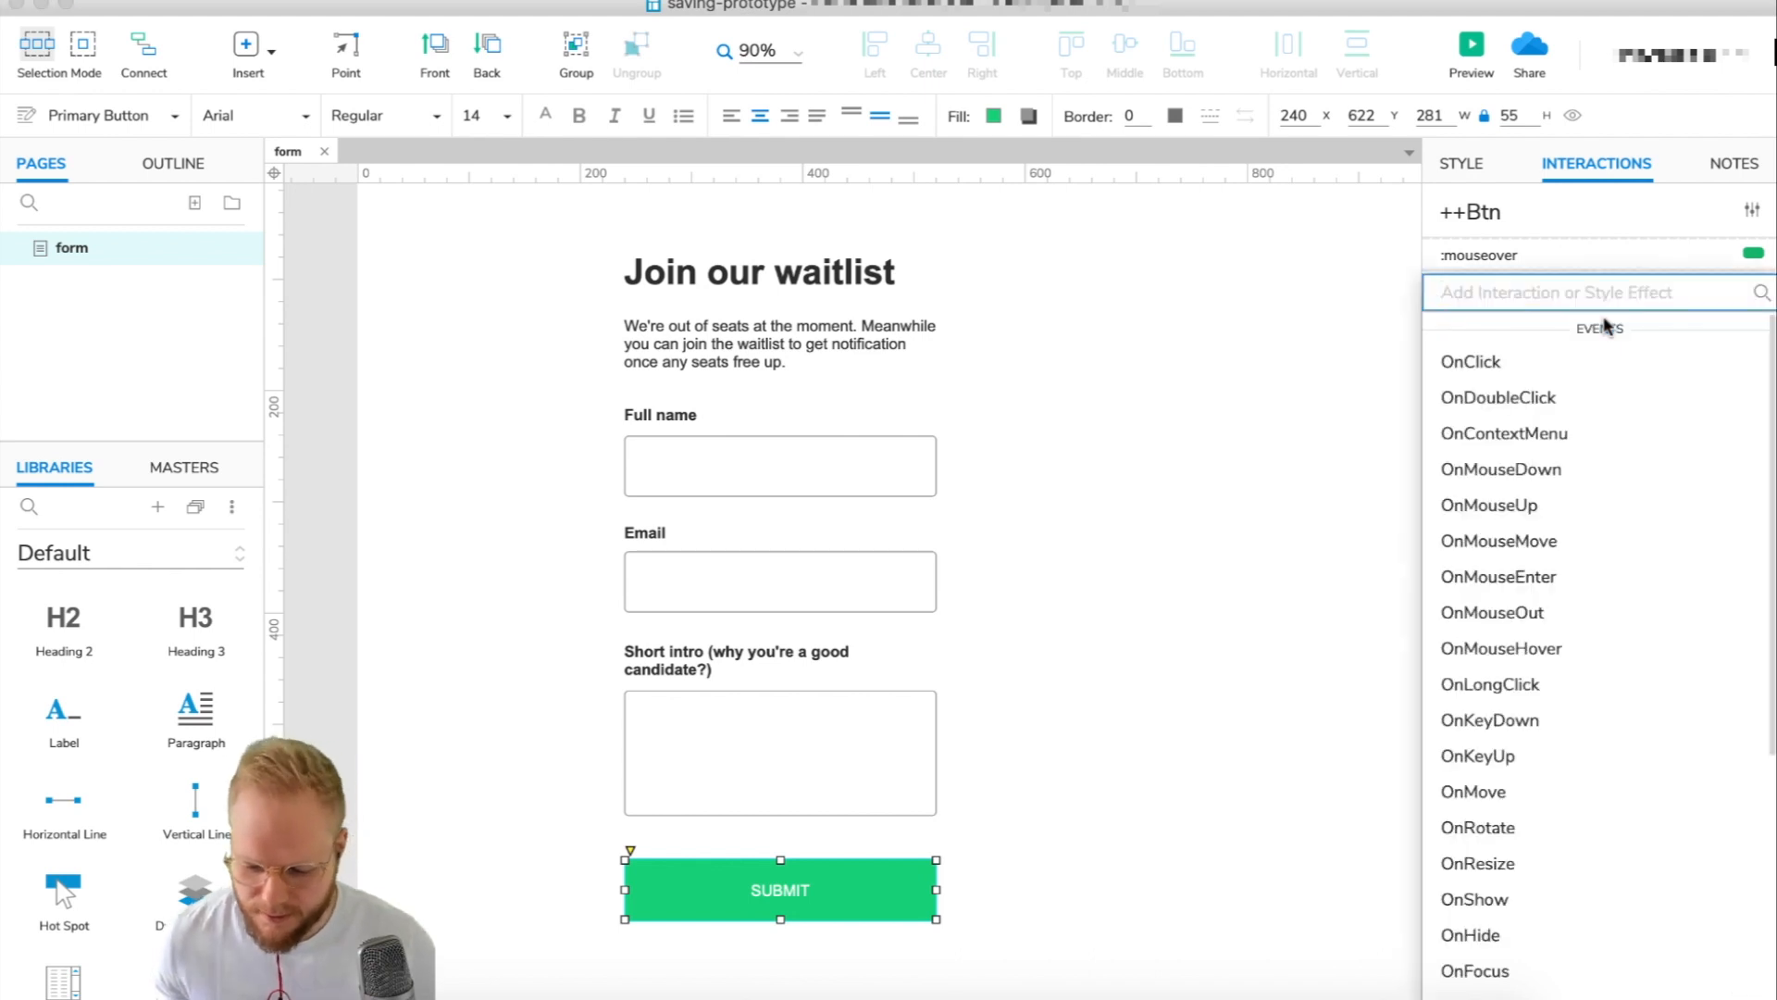
left_click(1495, 362)
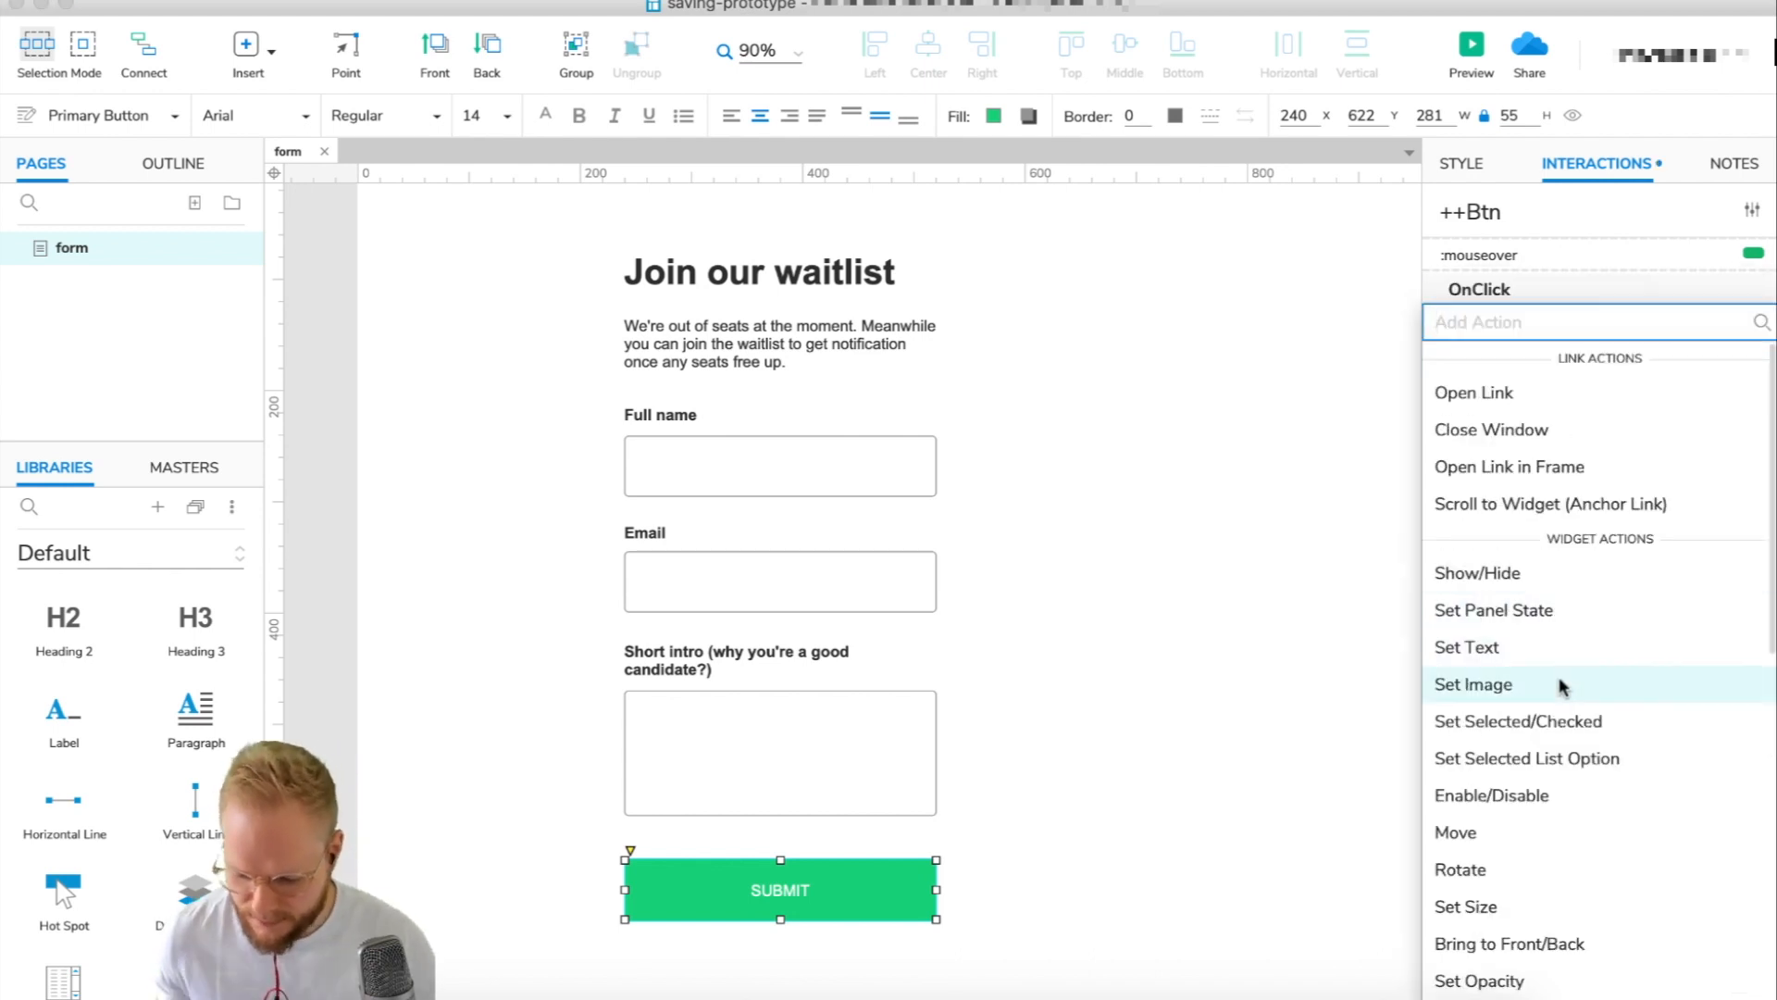
scroll(1565, 685, "down", 5)
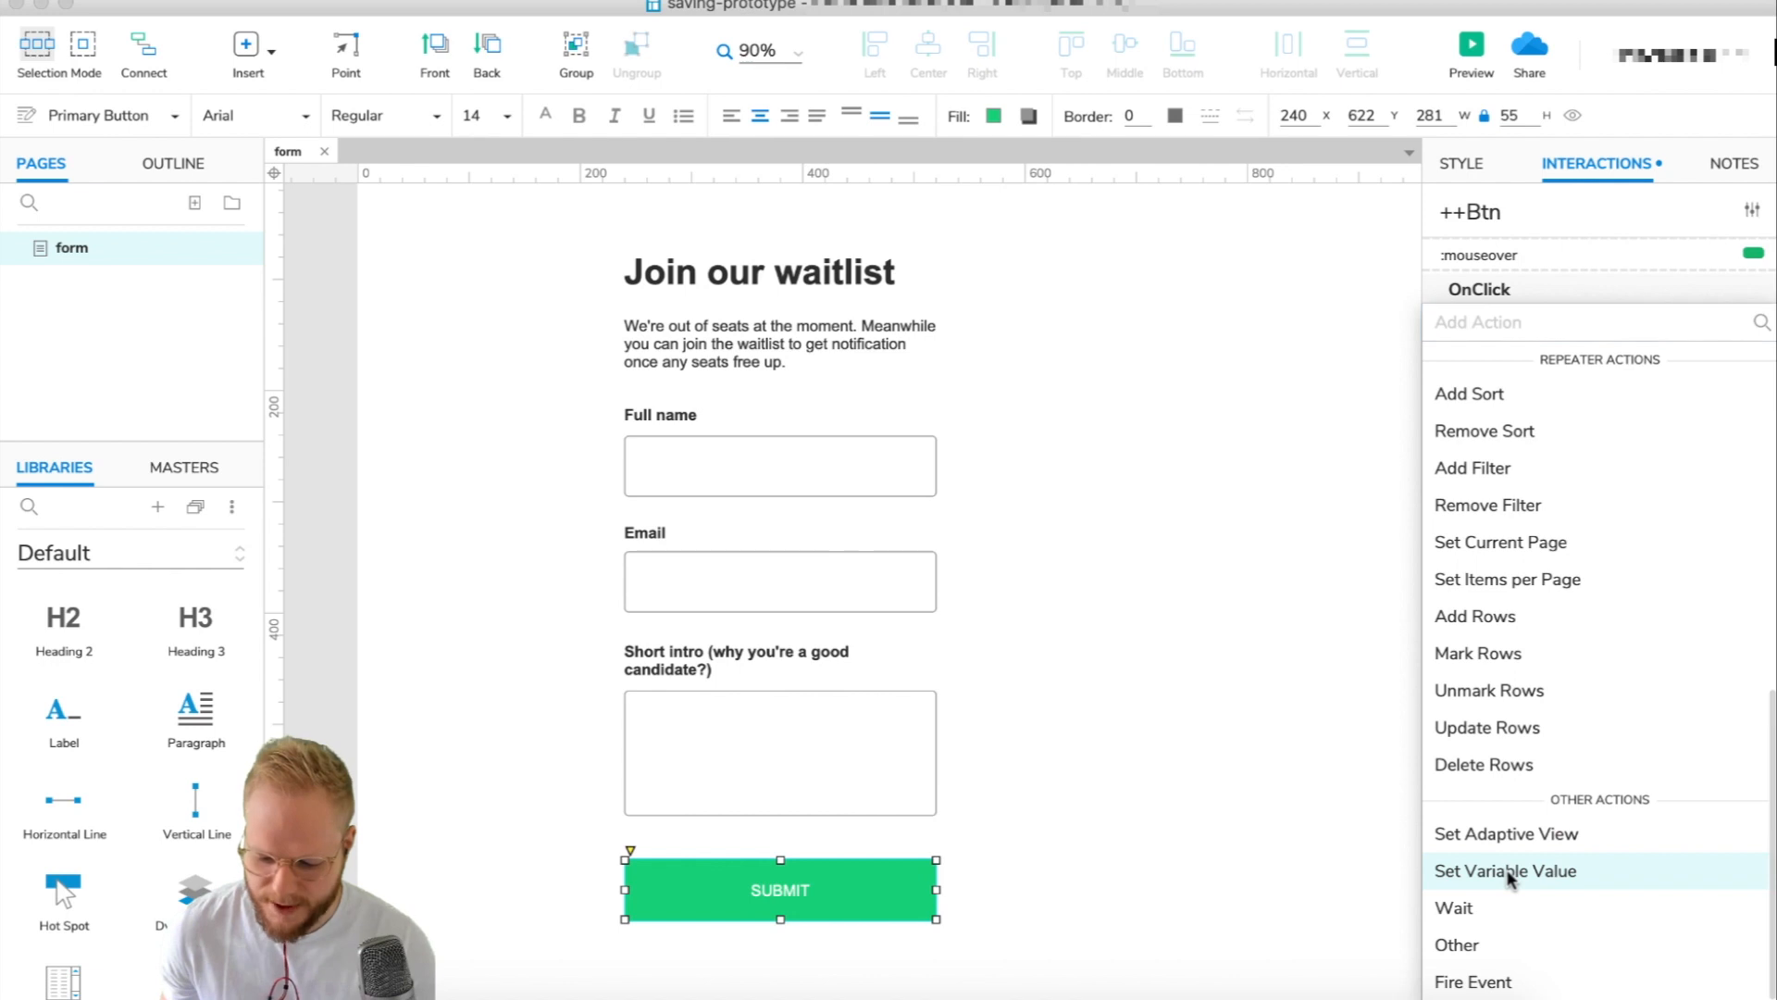
left_click(1510, 875)
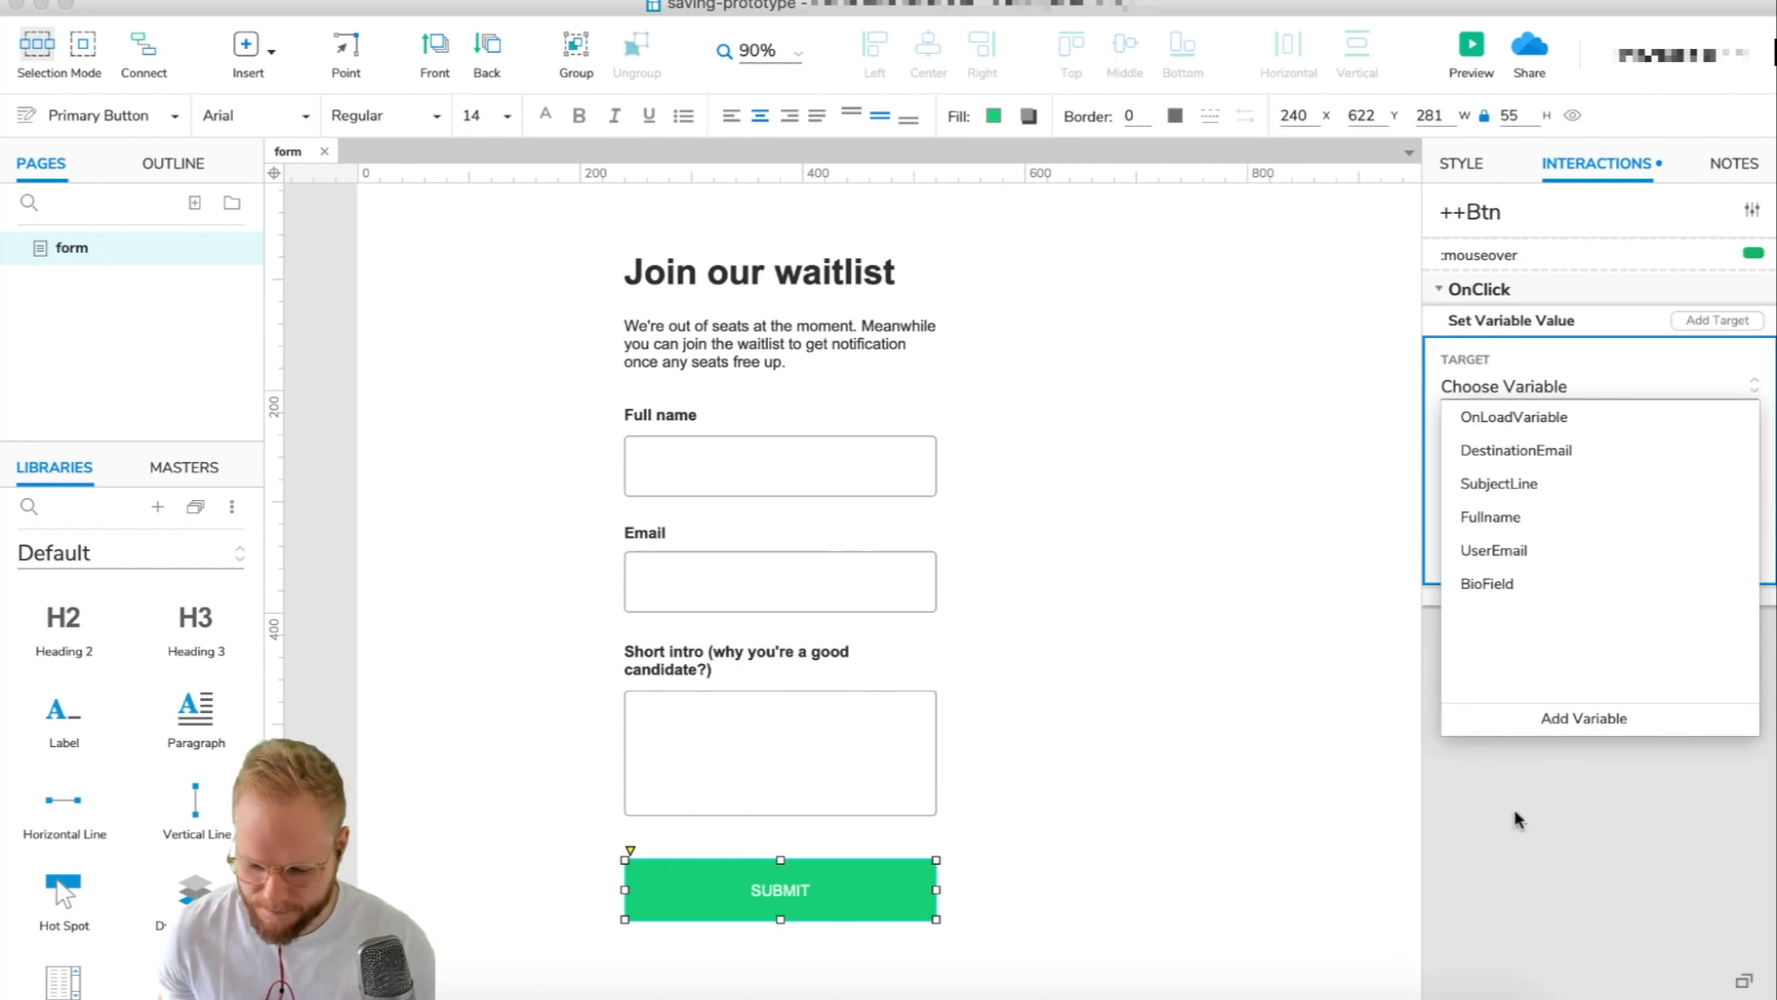
left_click(1505, 518)
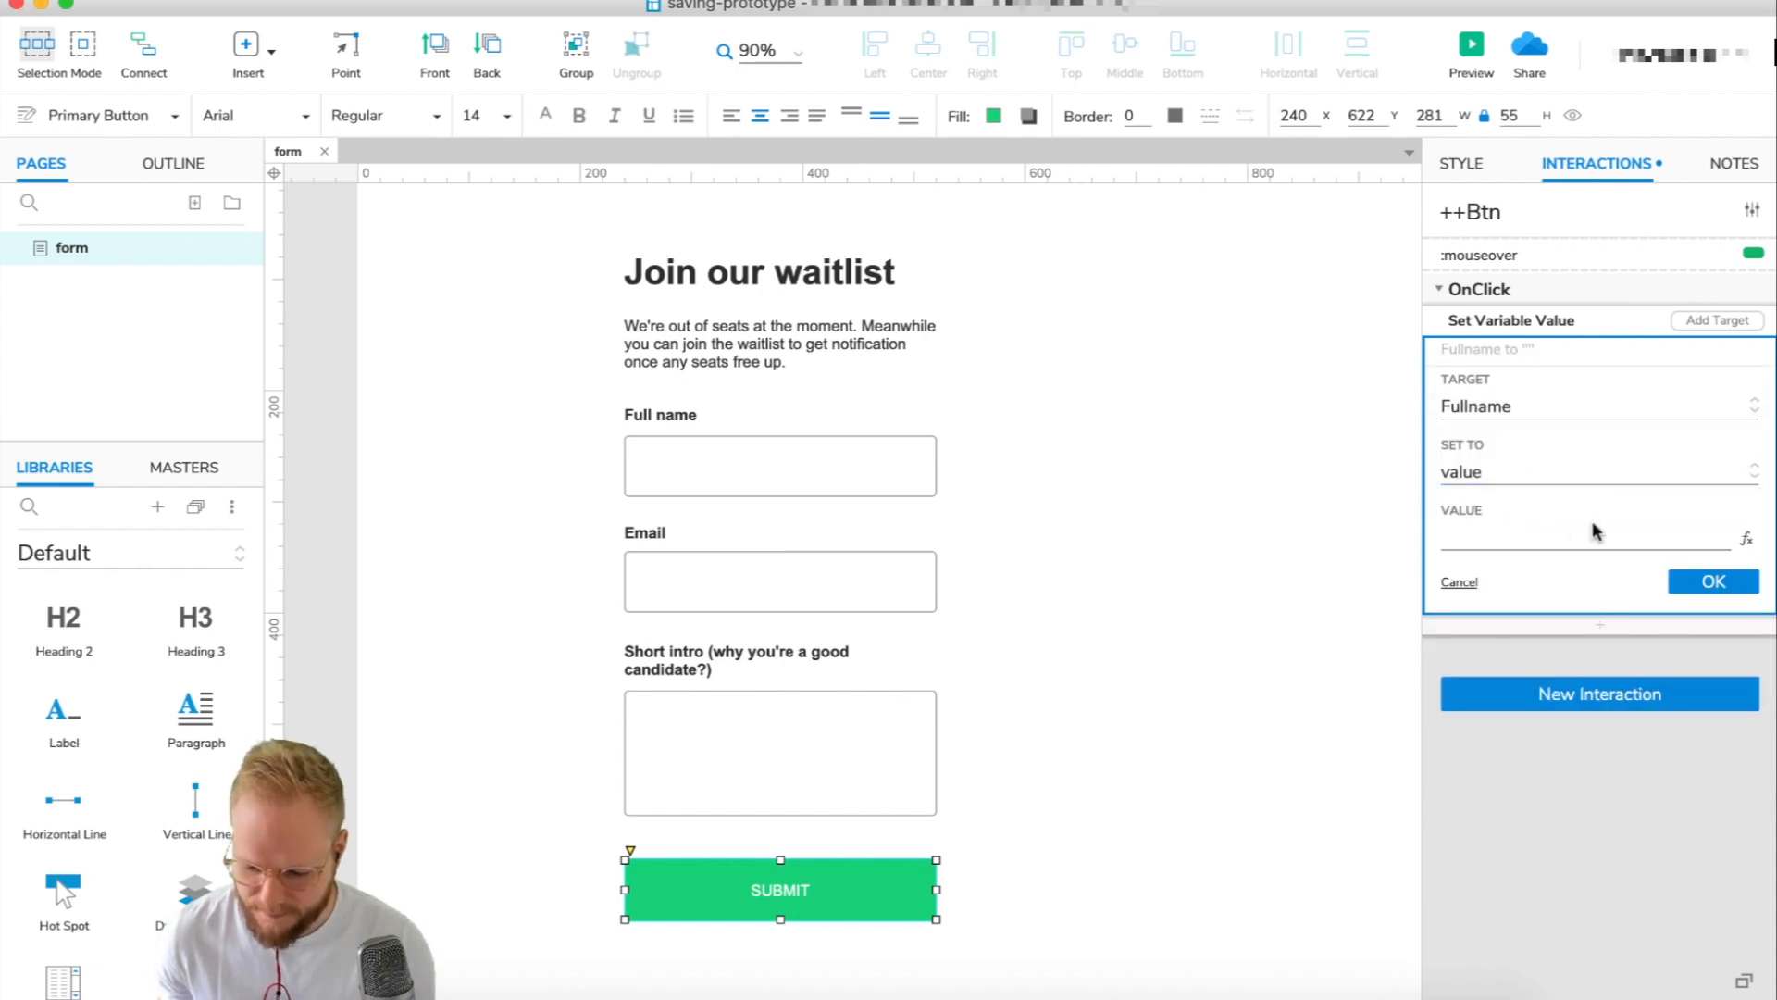
left_click(1565, 474)
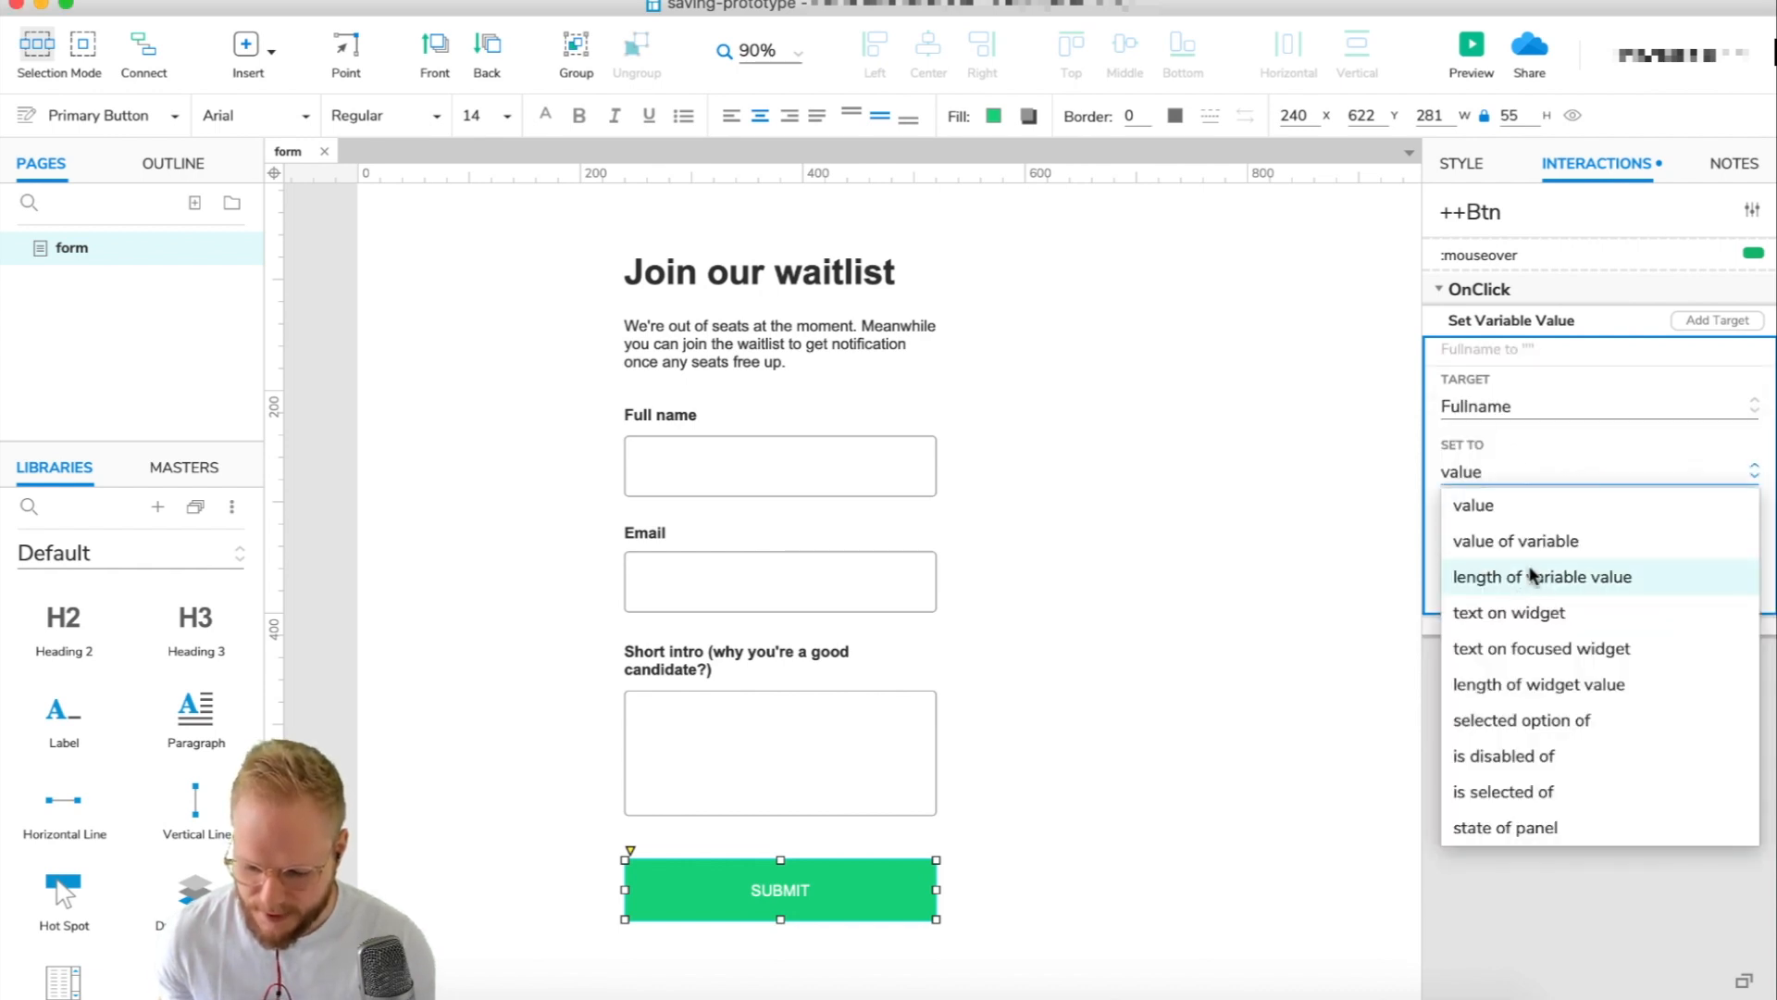
left_click(1537, 614)
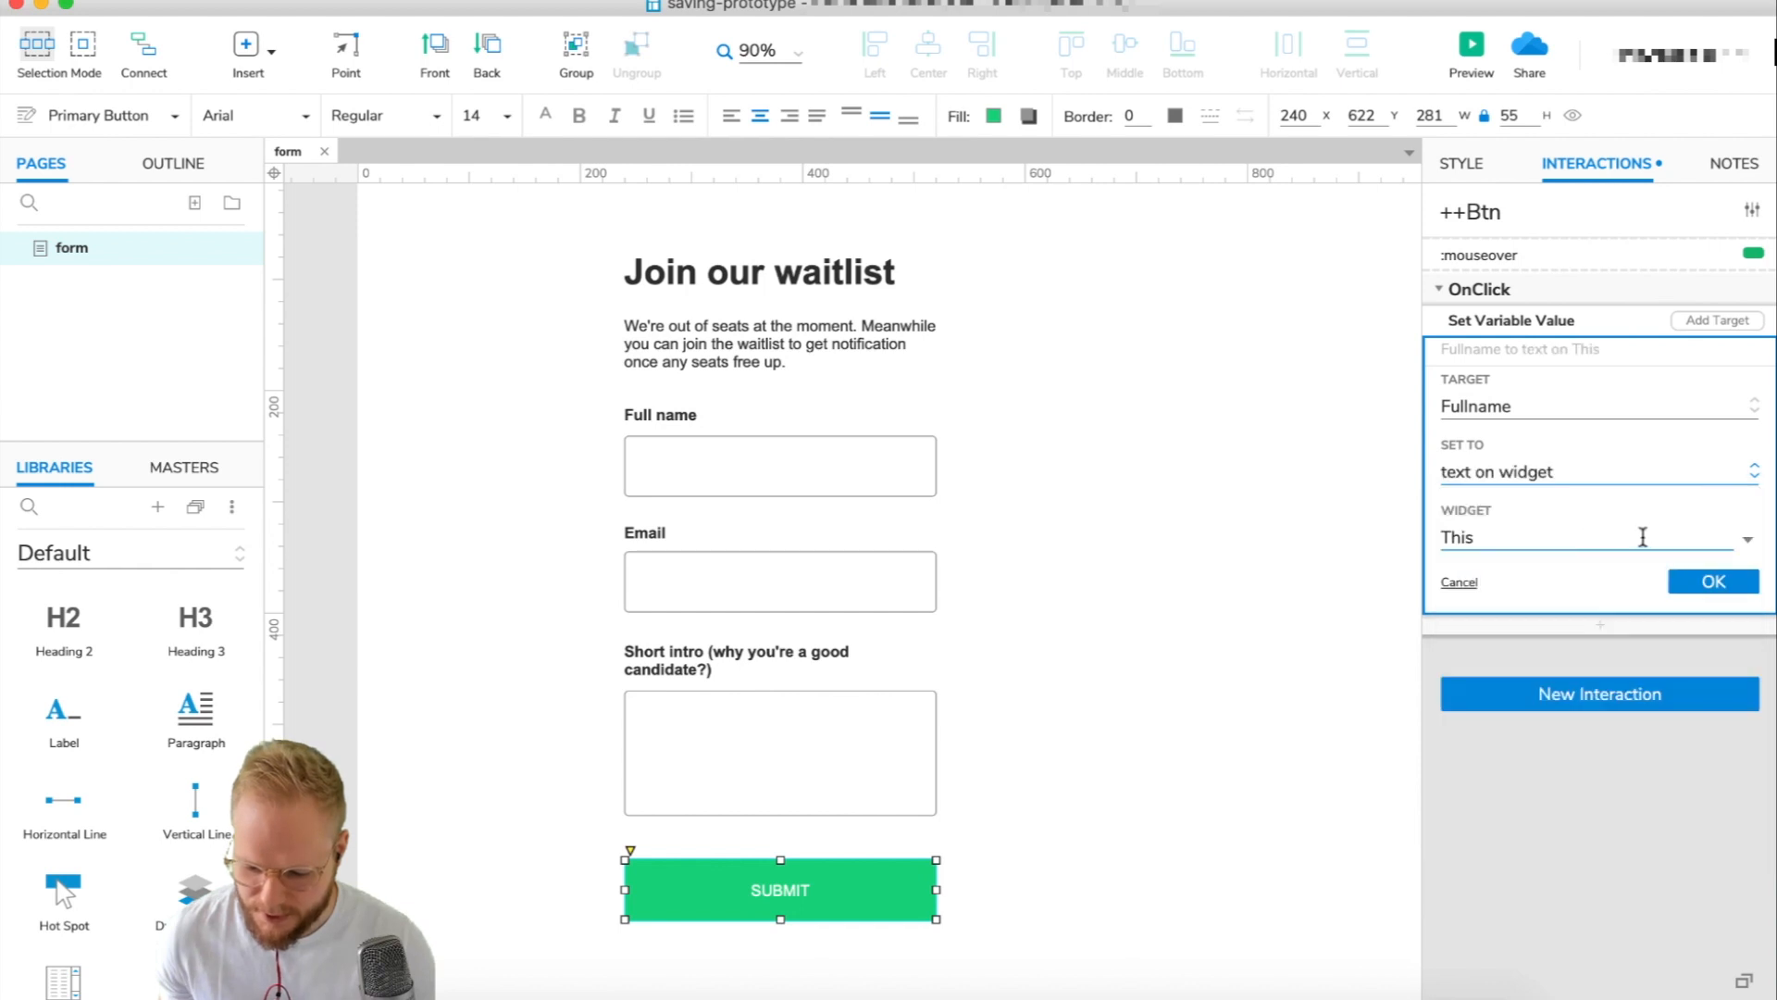
left_click(1640, 537)
scroll(1530, 778, "down", 1)
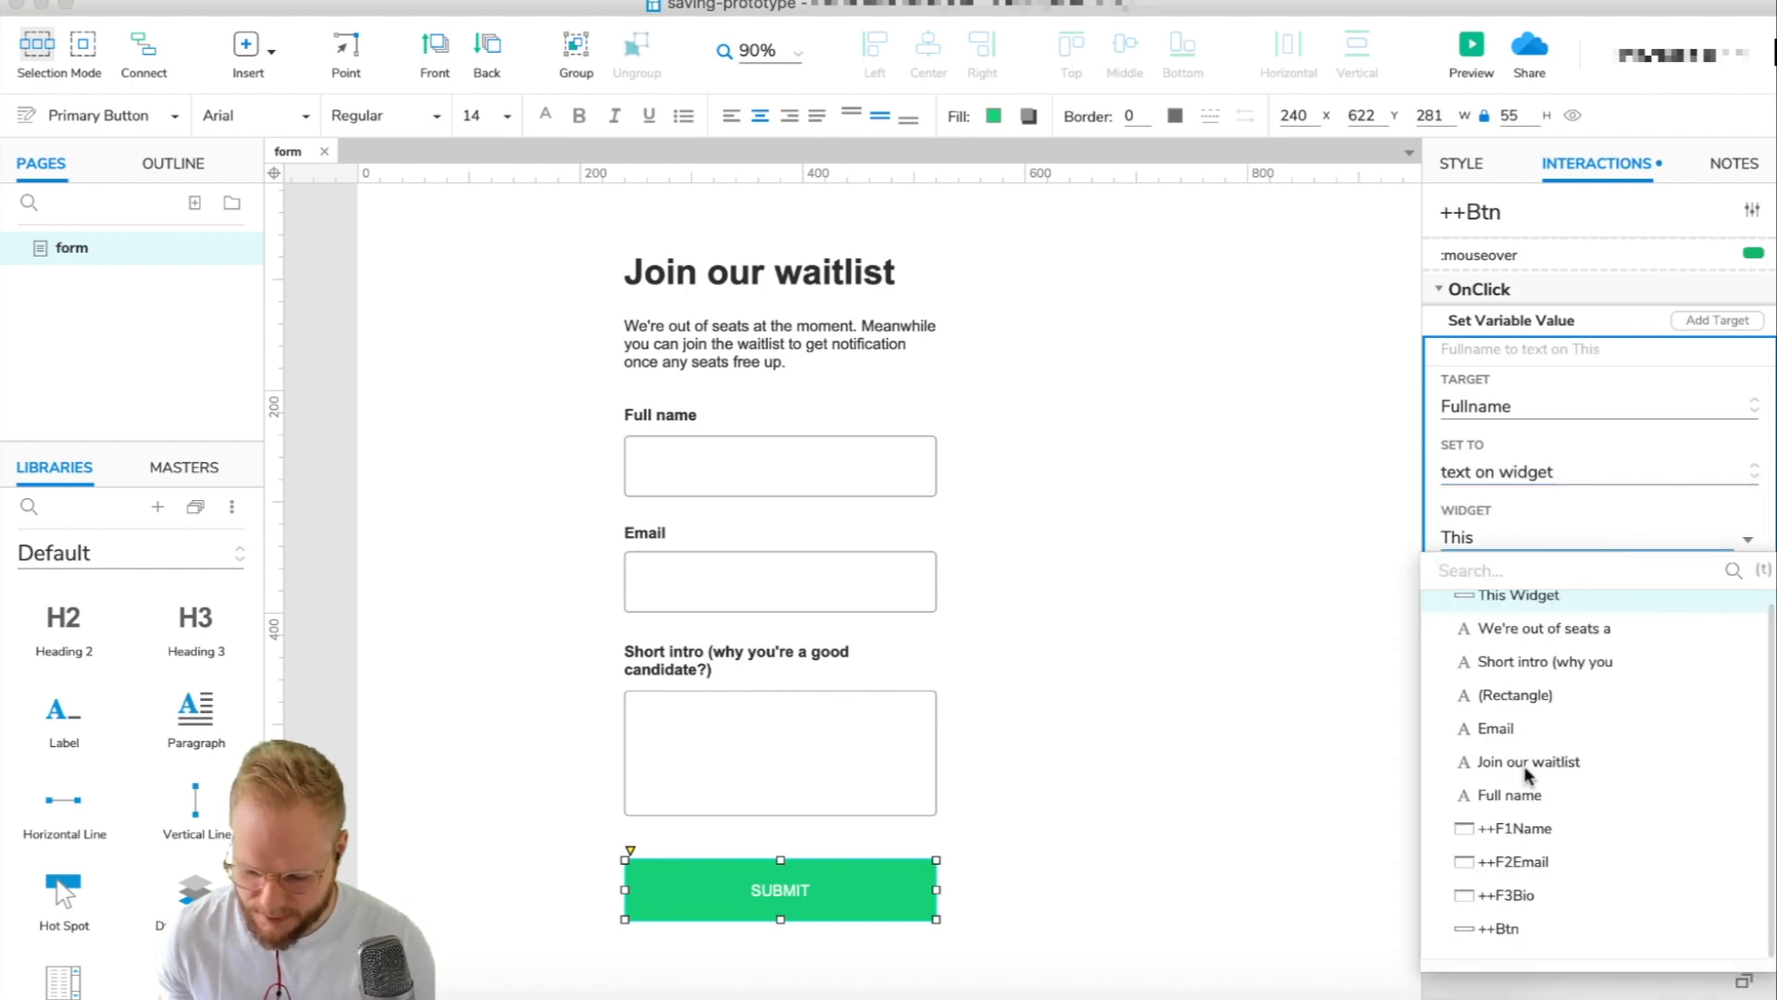
left_click(1530, 823)
left_click(1725, 585)
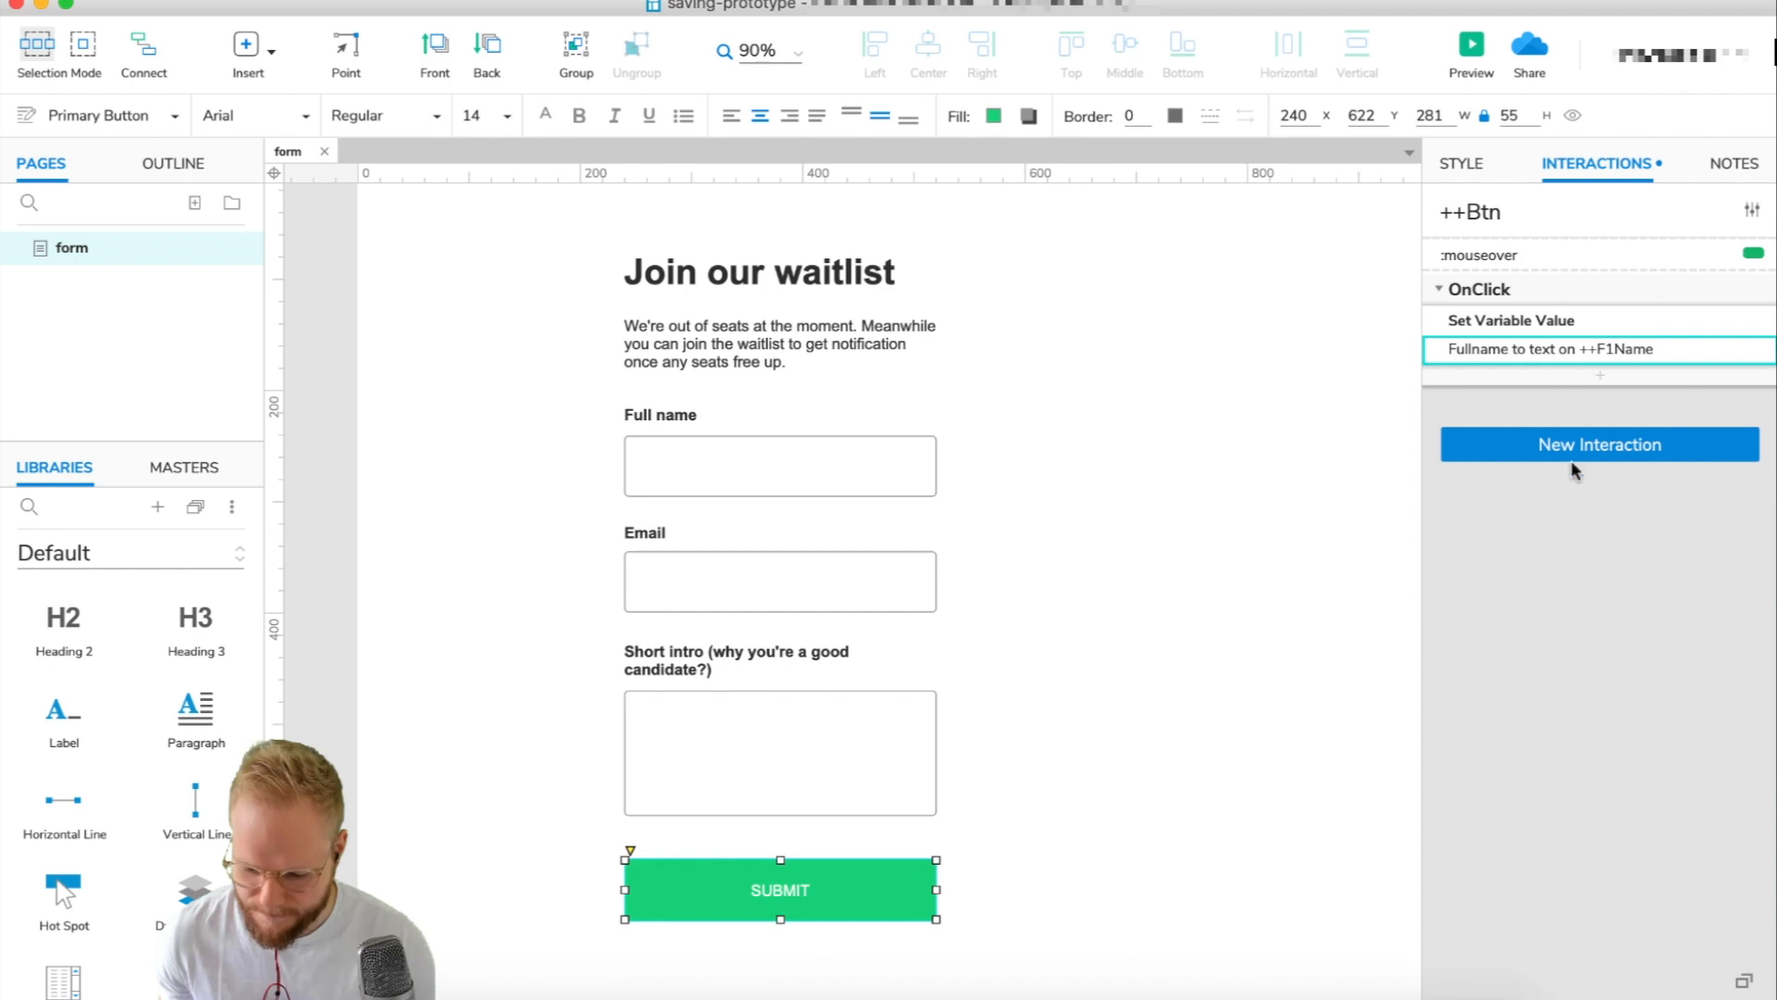
Add a second action setting UserEmail to the text on ++F2Email.
left_click(1596, 373)
scroll(1502, 933, "down", 10)
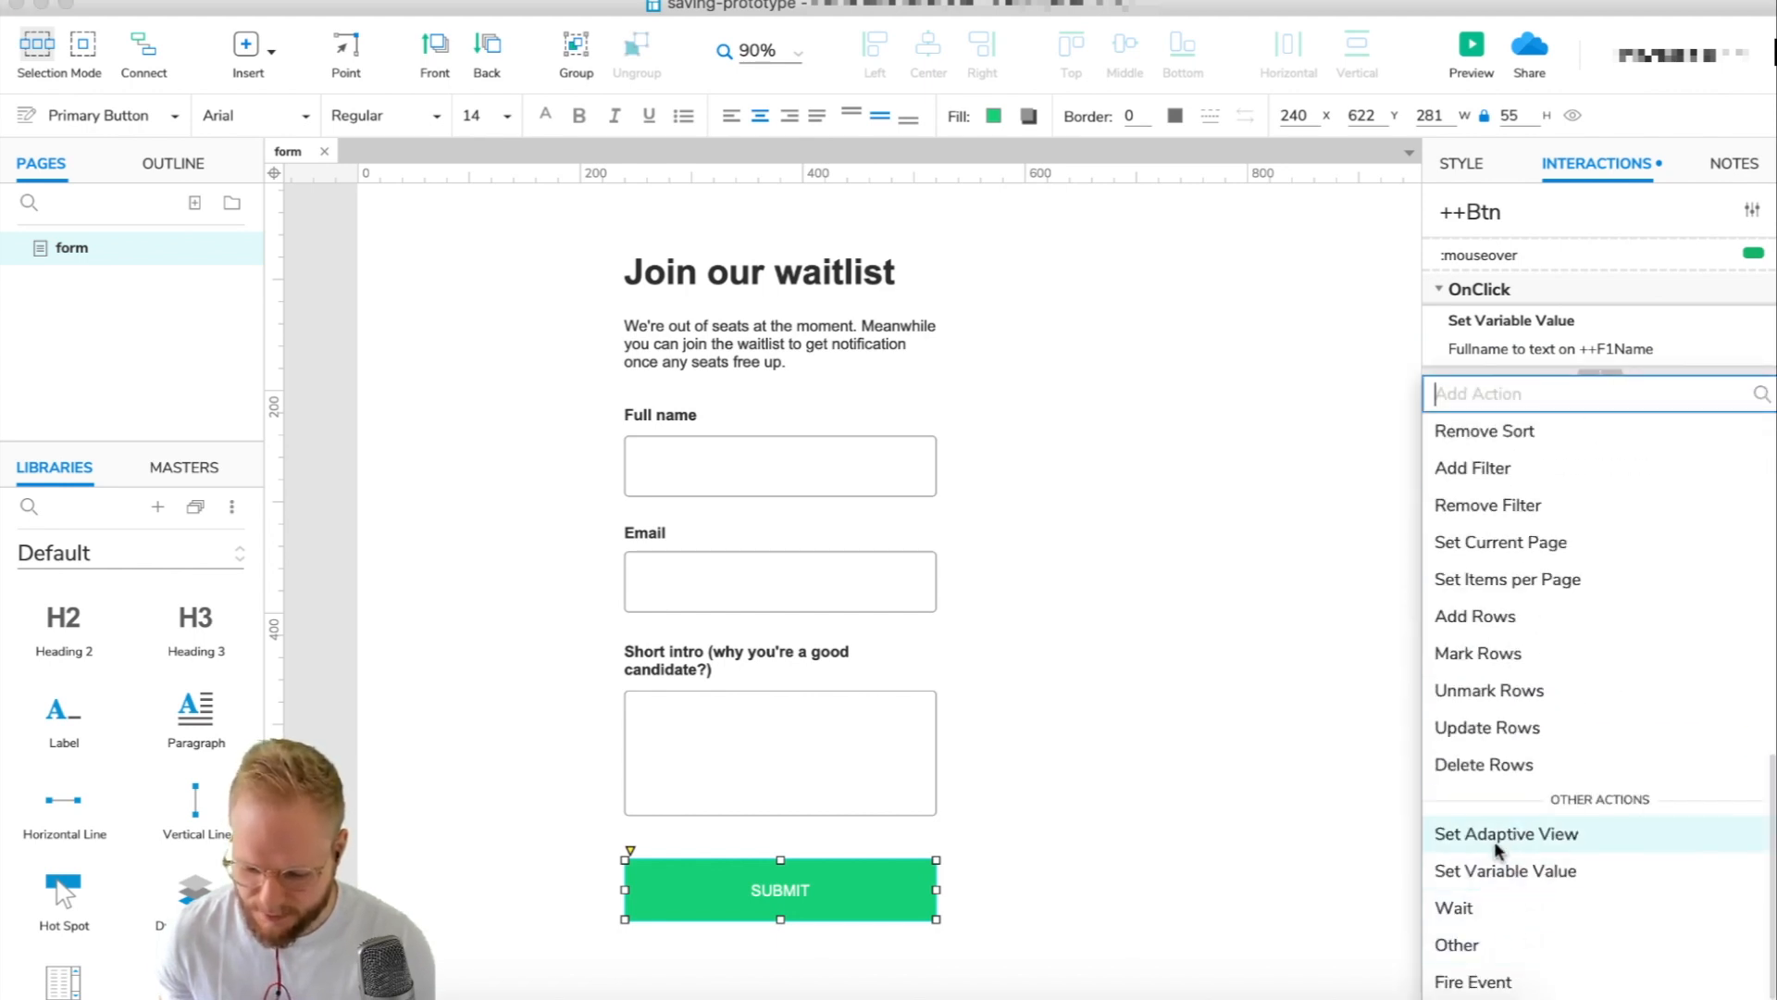
left_click(1497, 860)
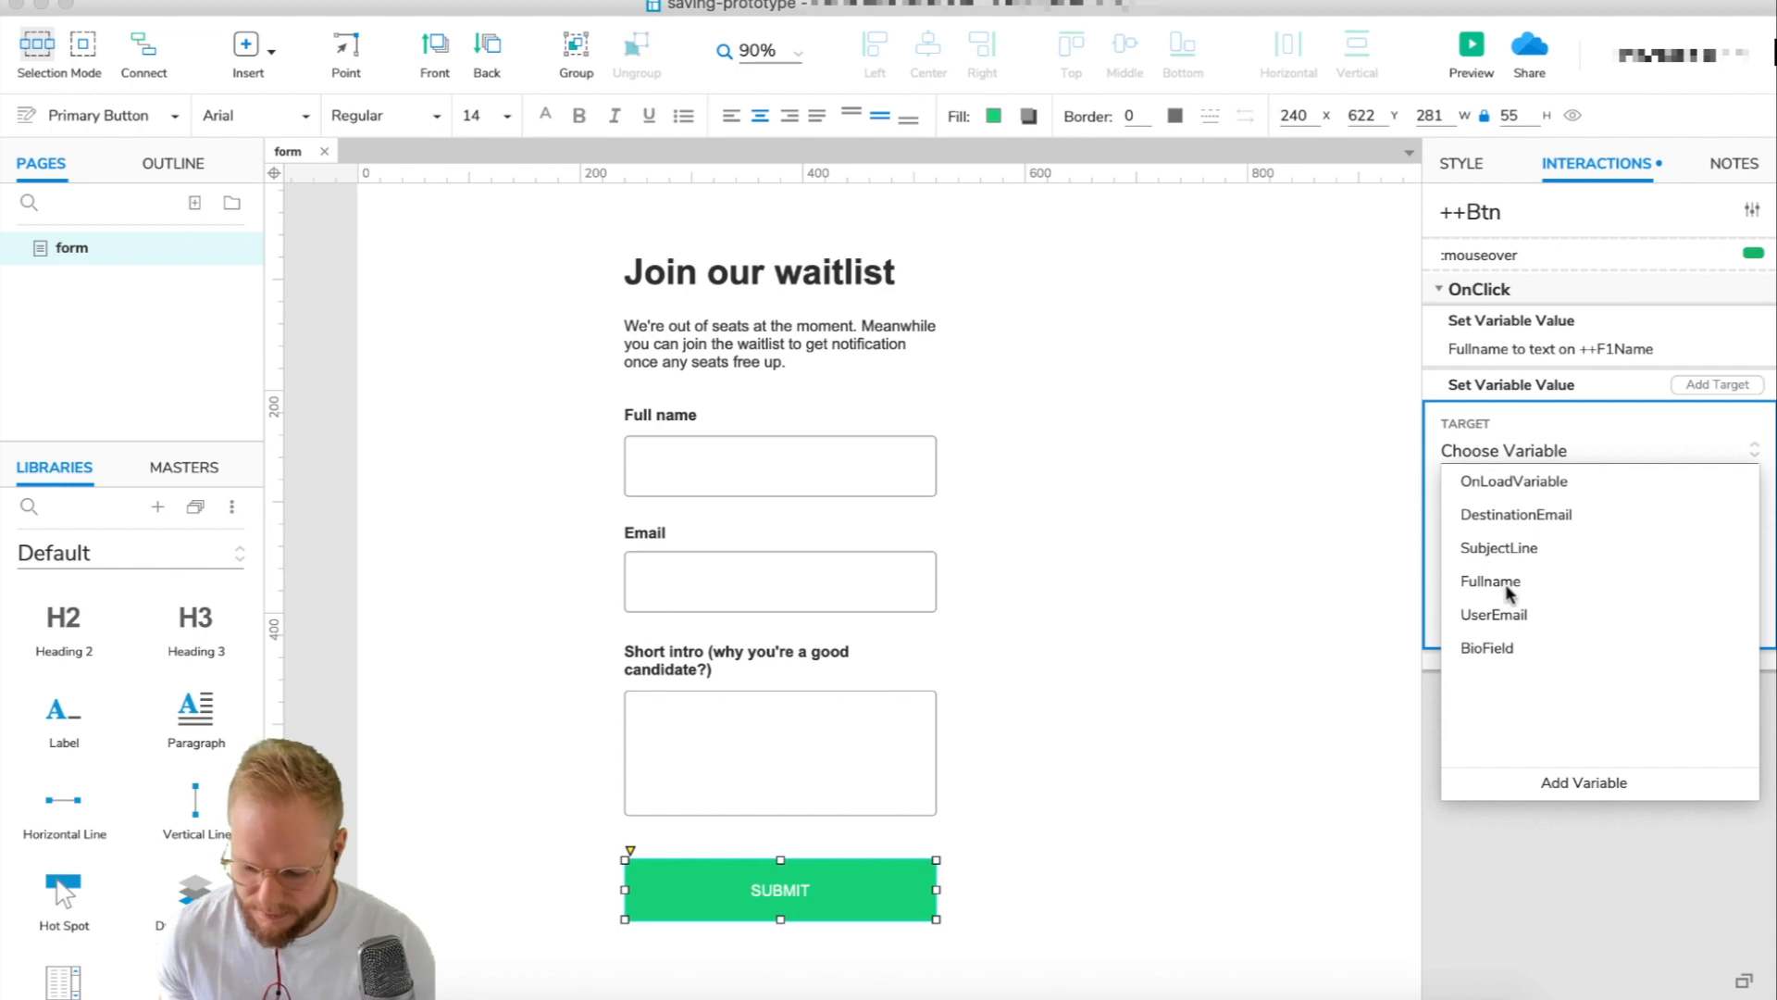
left_click(1495, 615)
left_click(1657, 554)
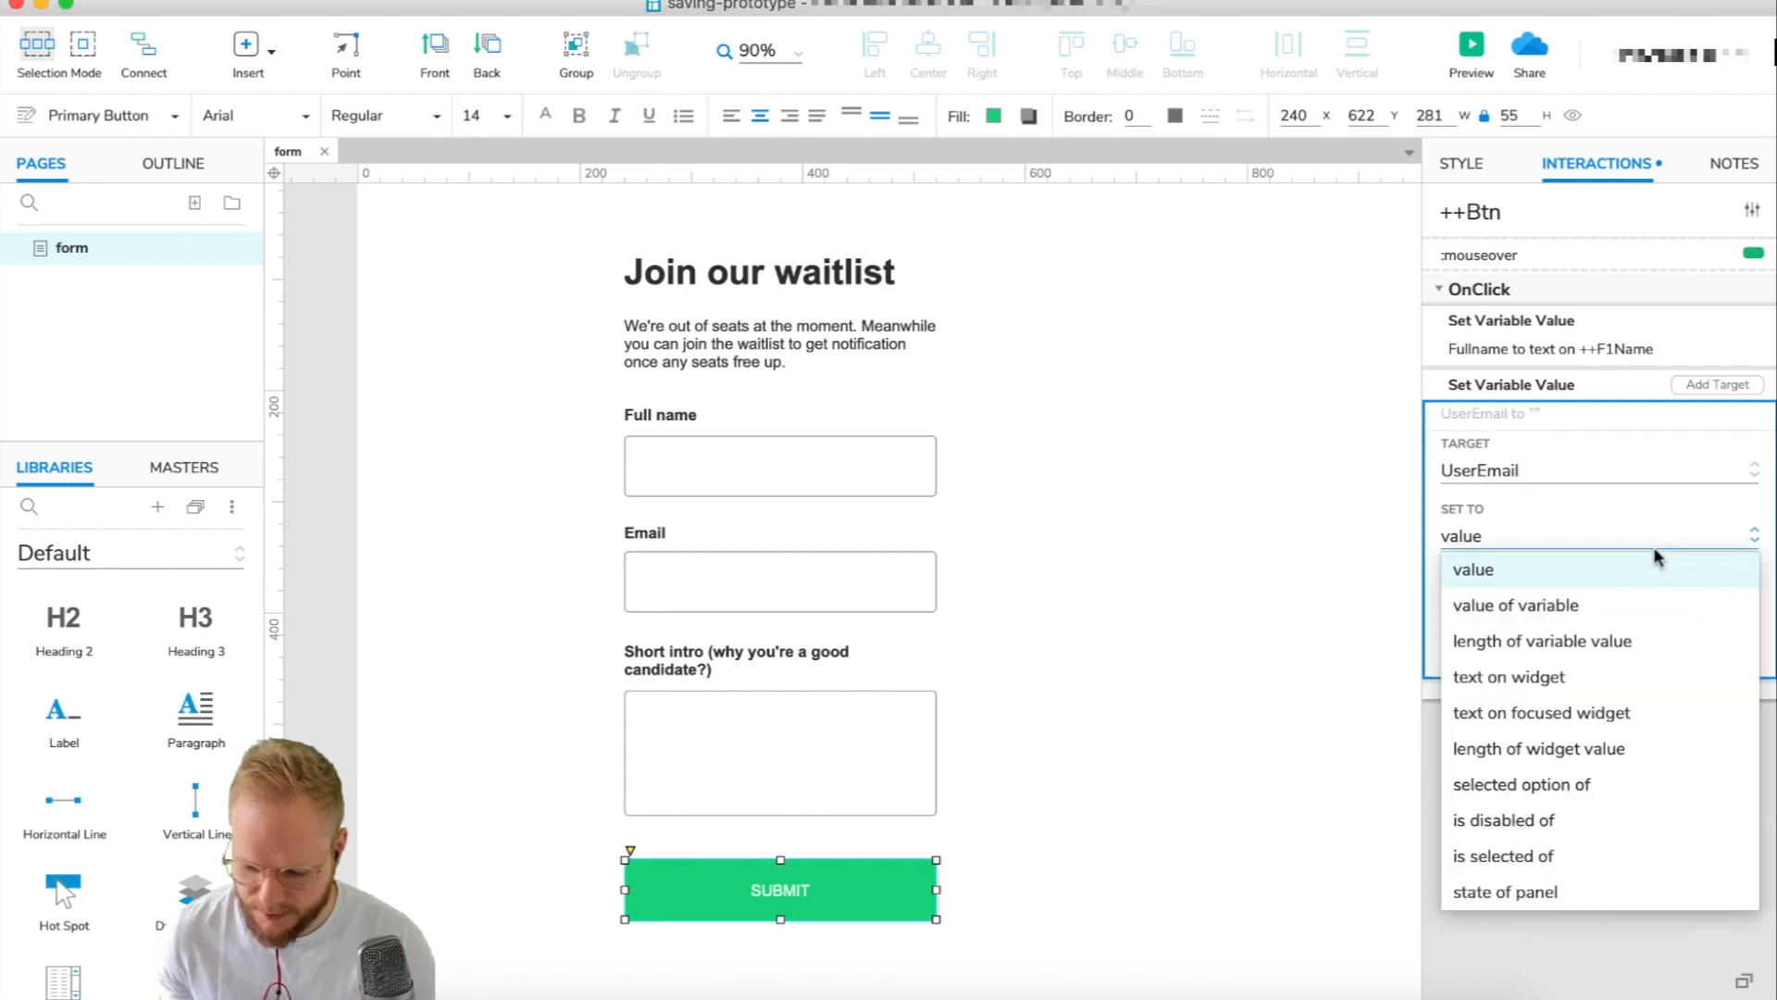
left_click(1512, 679)
left_click(1574, 599)
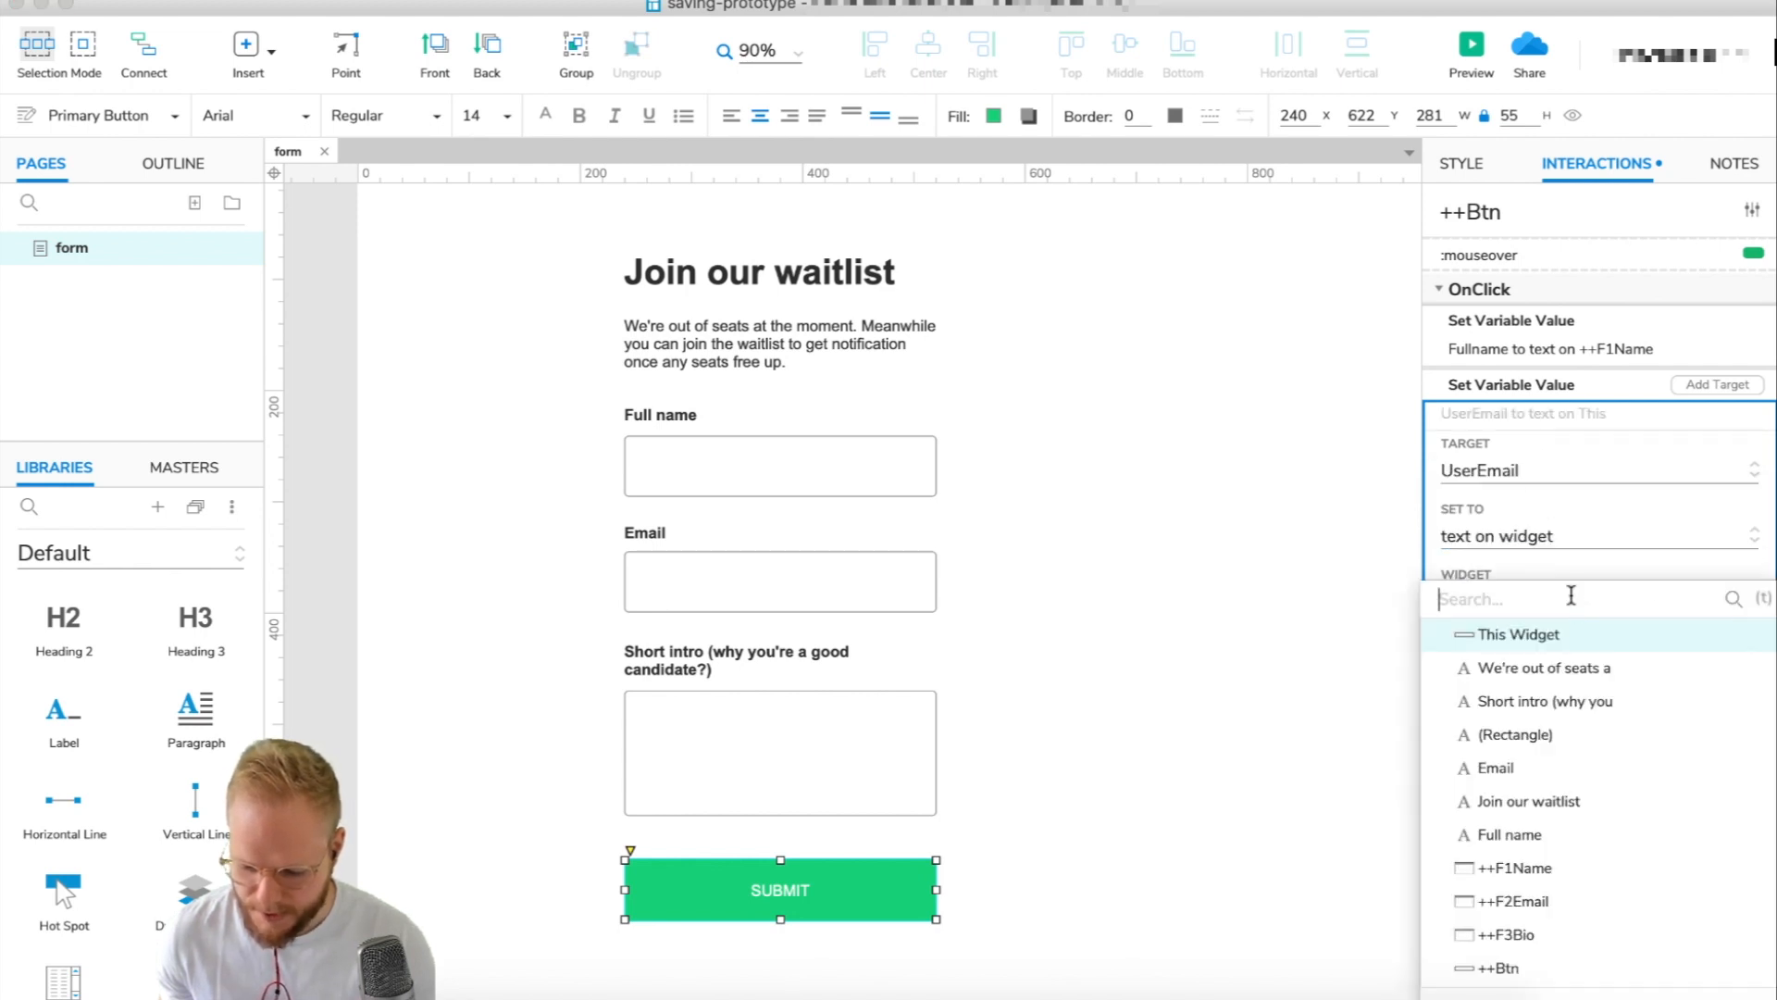
left_click(1536, 902)
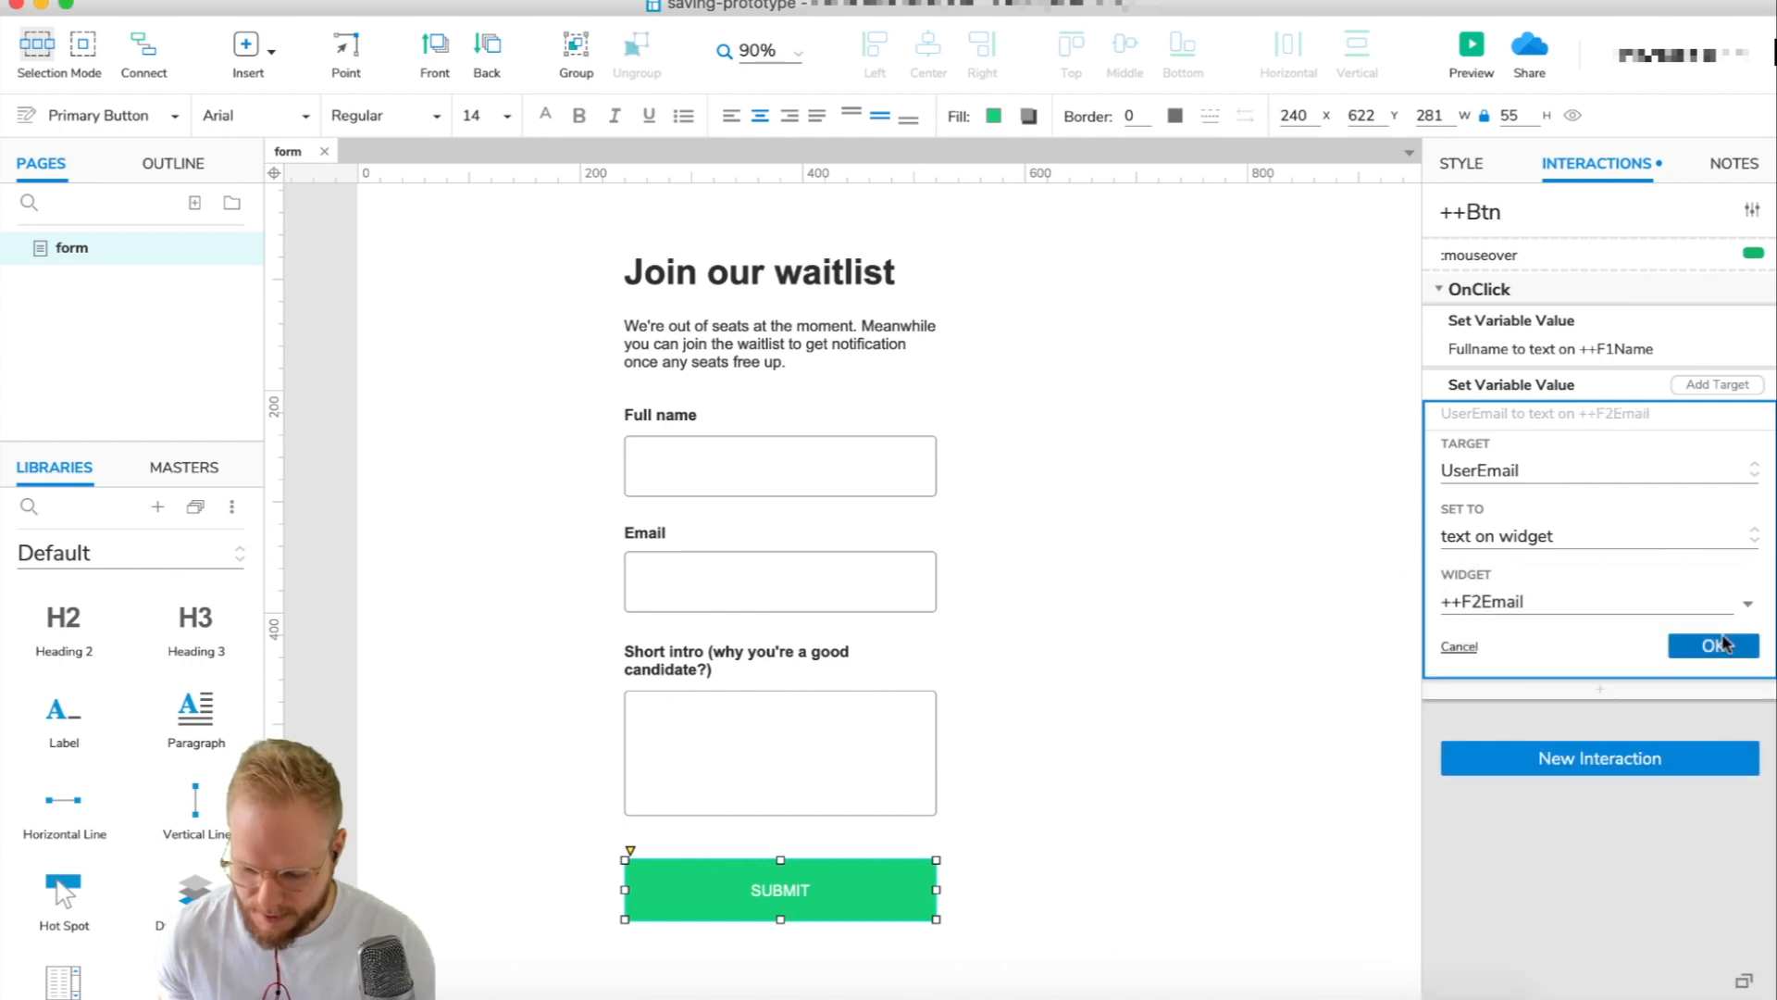
left_click(1717, 645)
Add a third action setting BioField to the text on ++F3Bio.
left_click(1574, 437)
scroll(1509, 797, "down", 10)
scroll(1513, 837, "up", 10)
scroll(1515, 838, "down", 10)
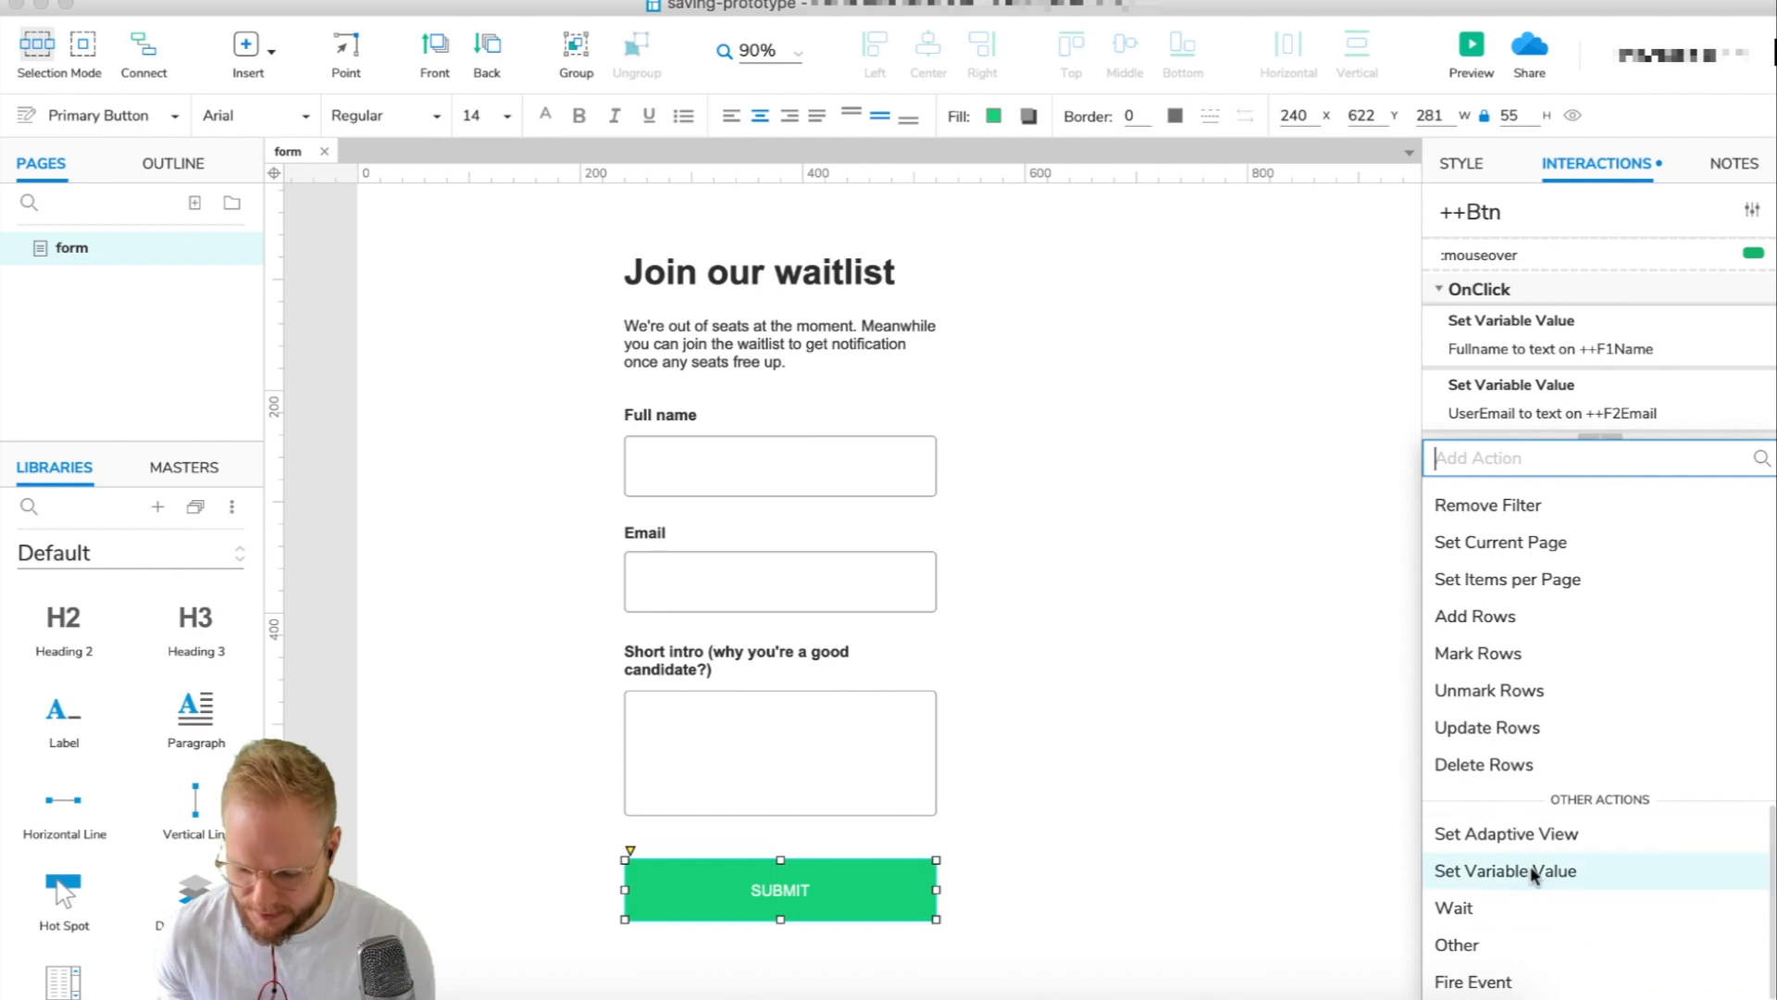
left_click(1515, 870)
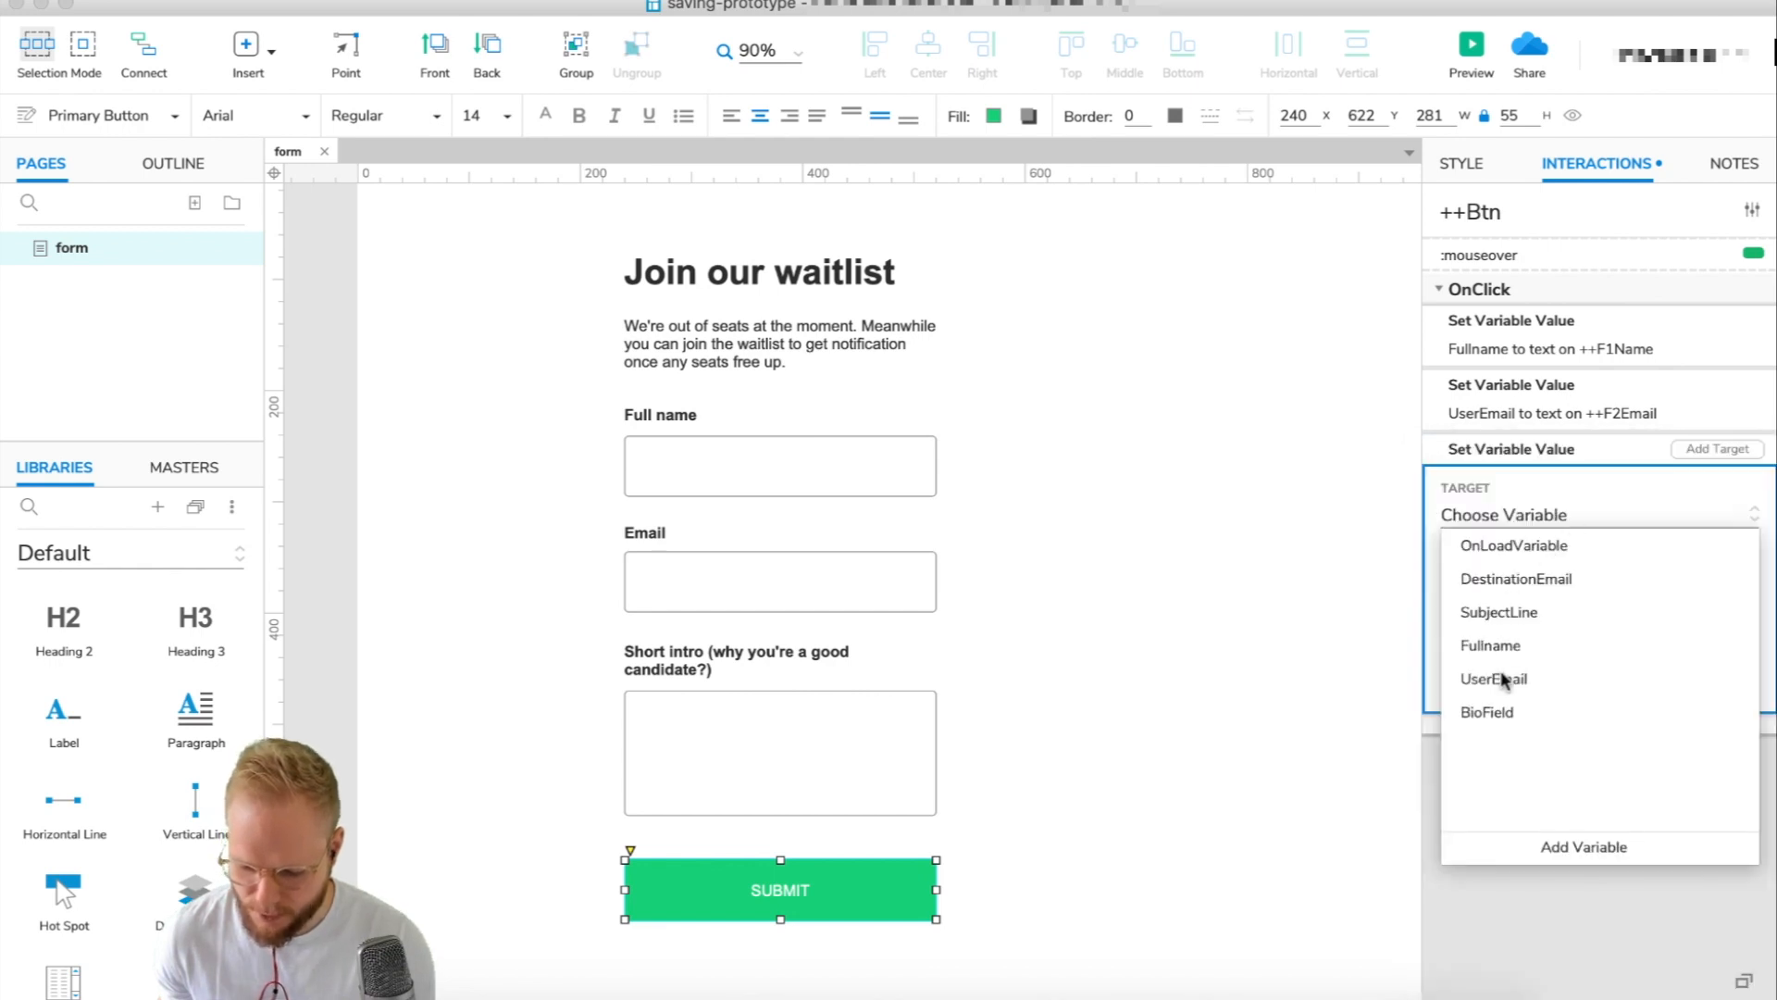
left_click(1489, 712)
left_click(1576, 607)
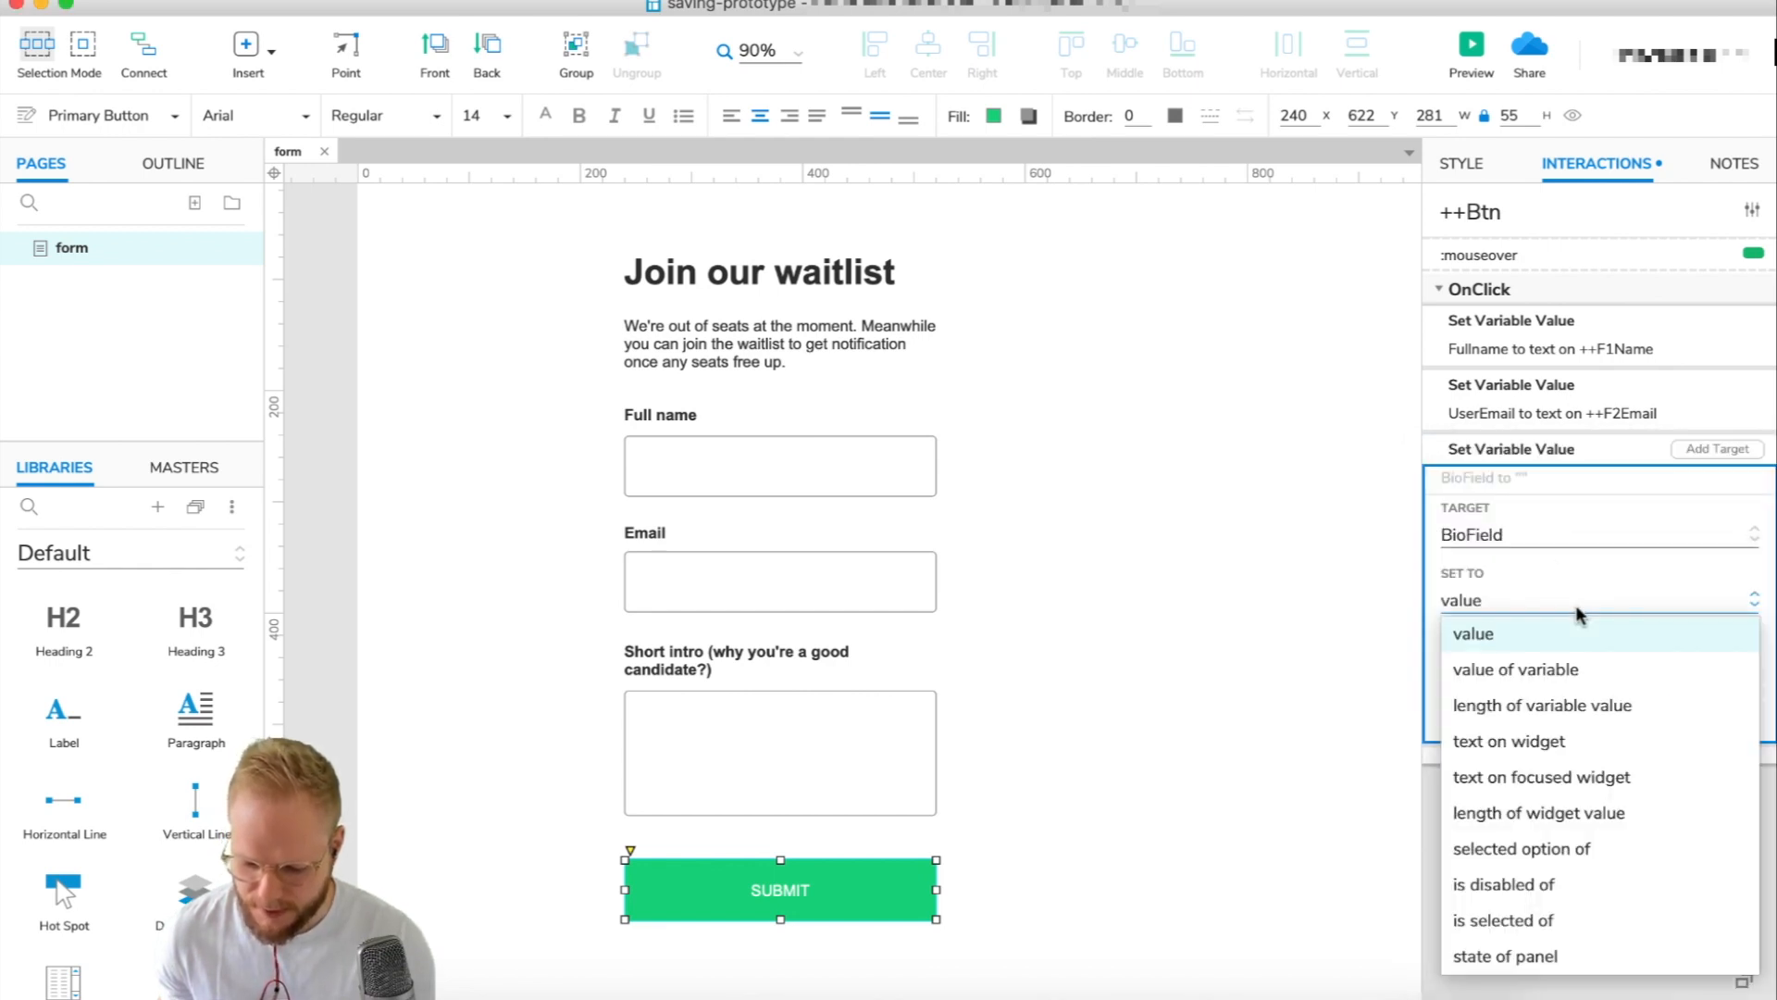
left_click(1503, 743)
left_click(1579, 663)
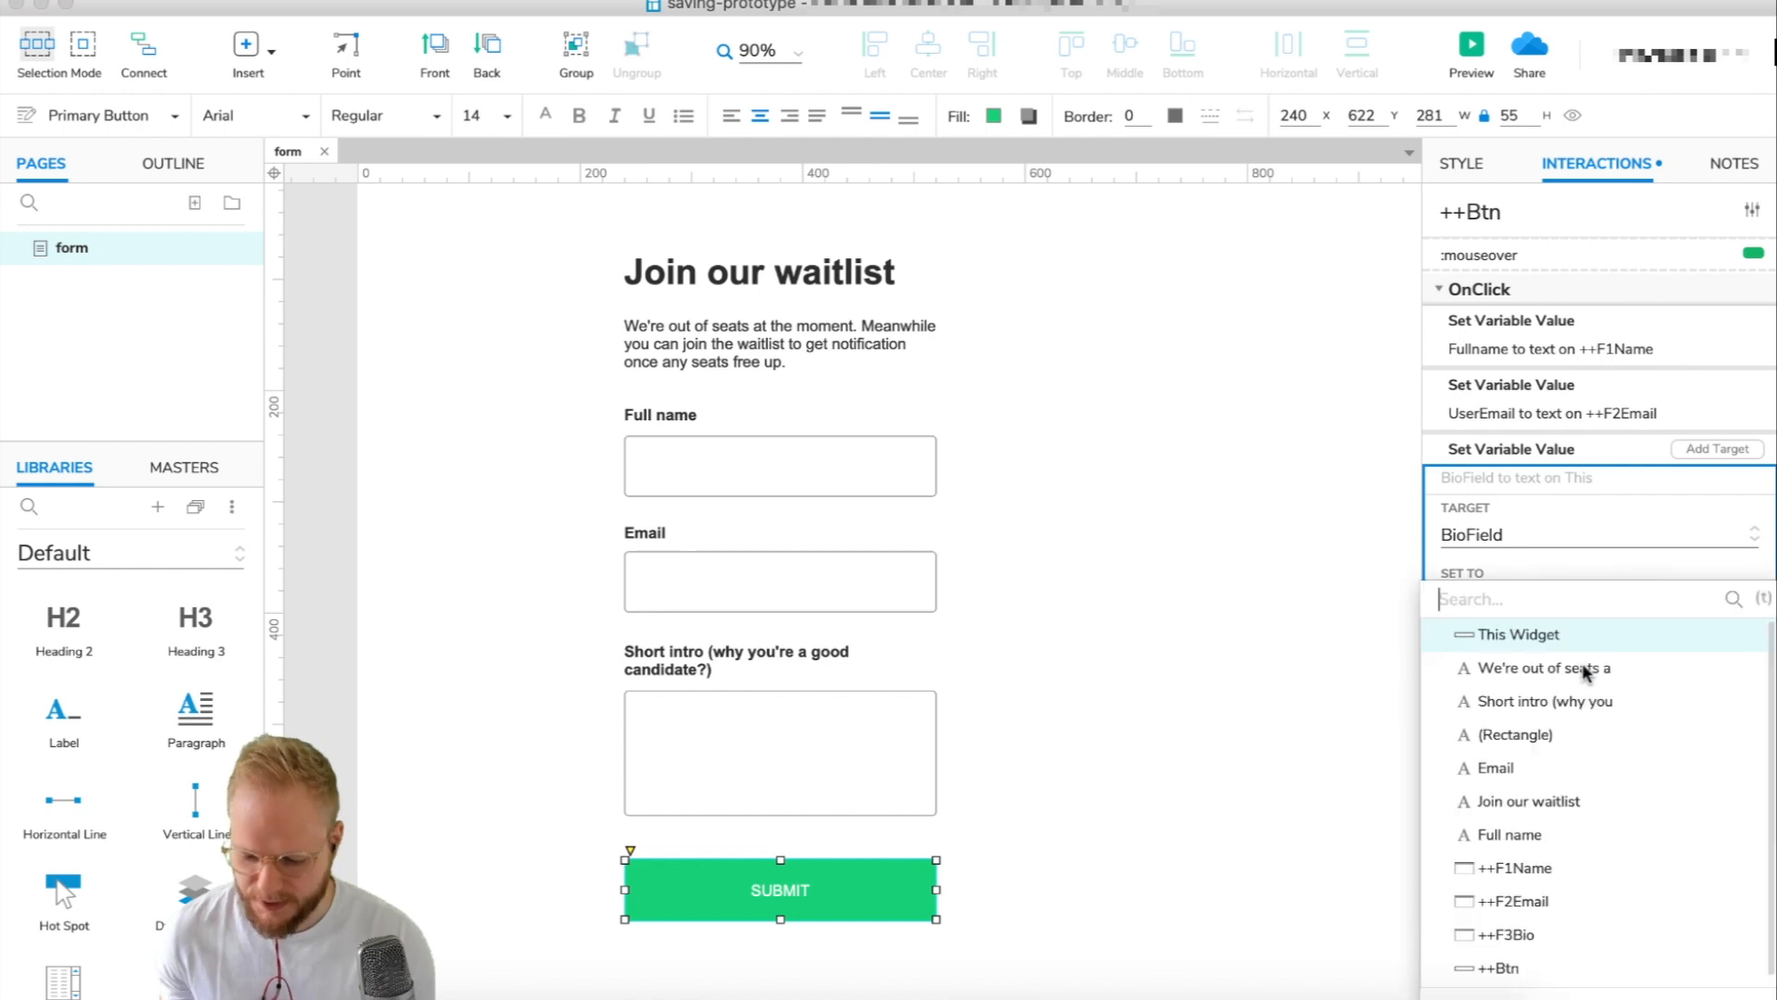
left_click(1523, 937)
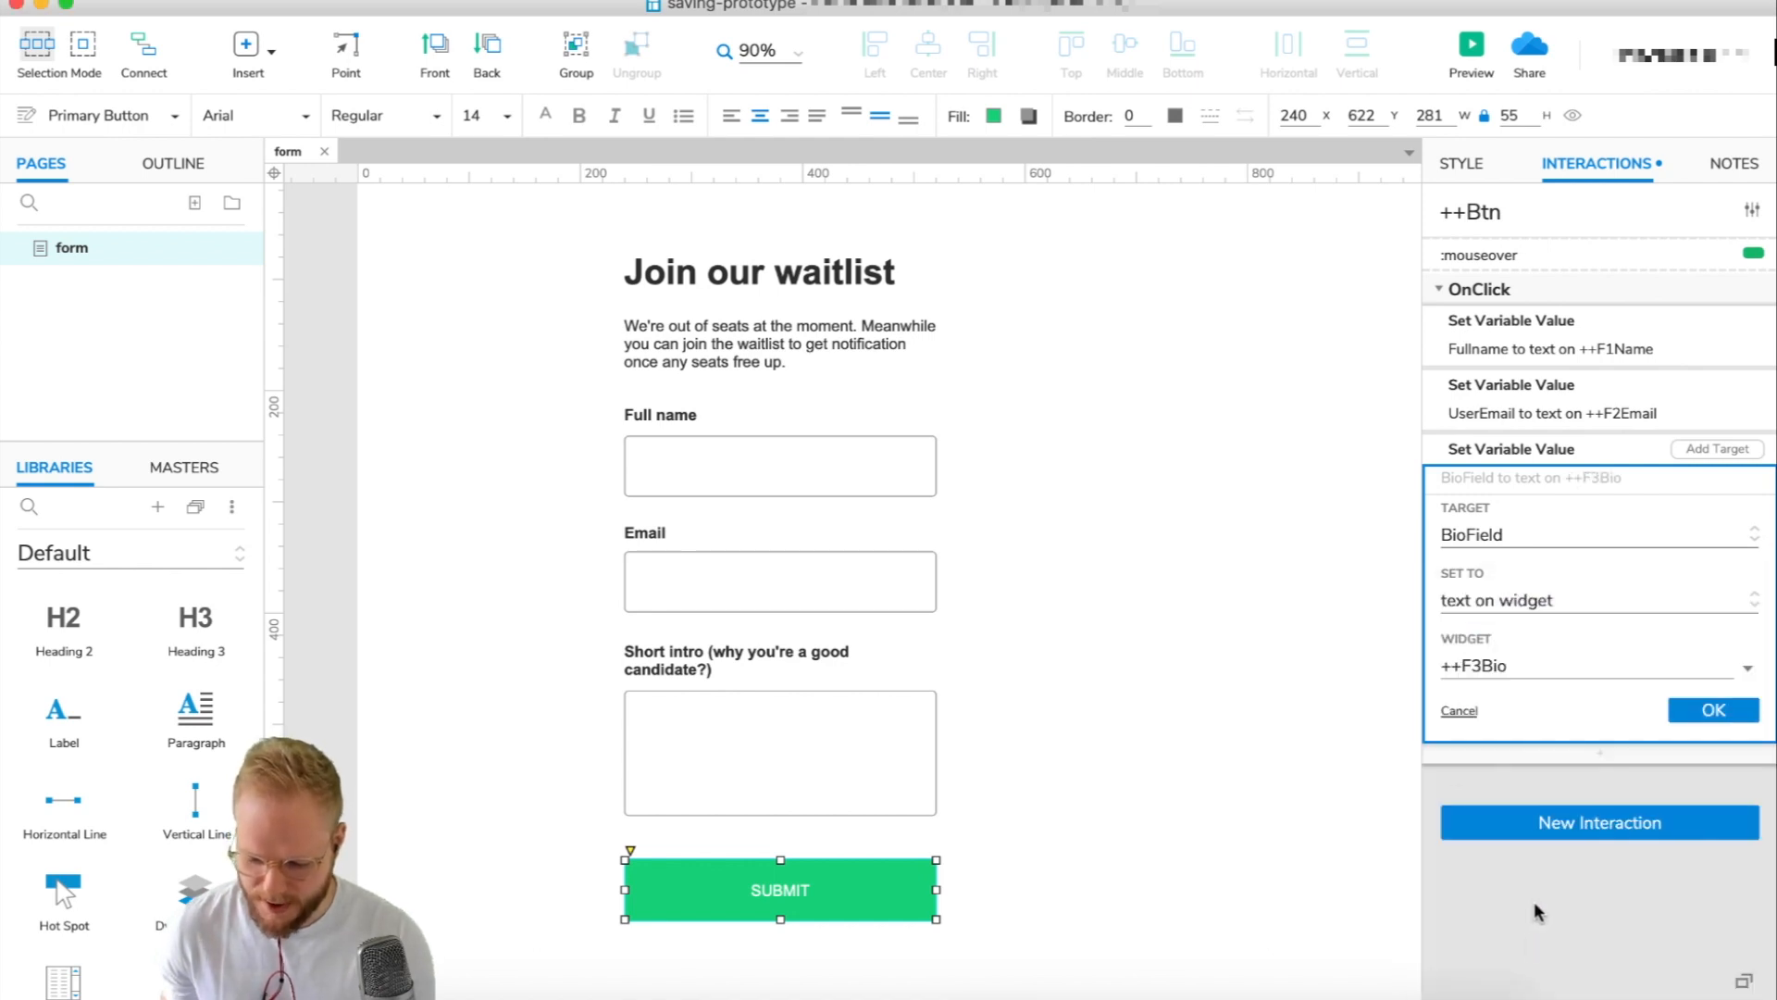
left_click(1713, 710)
left_click(1348, 447)
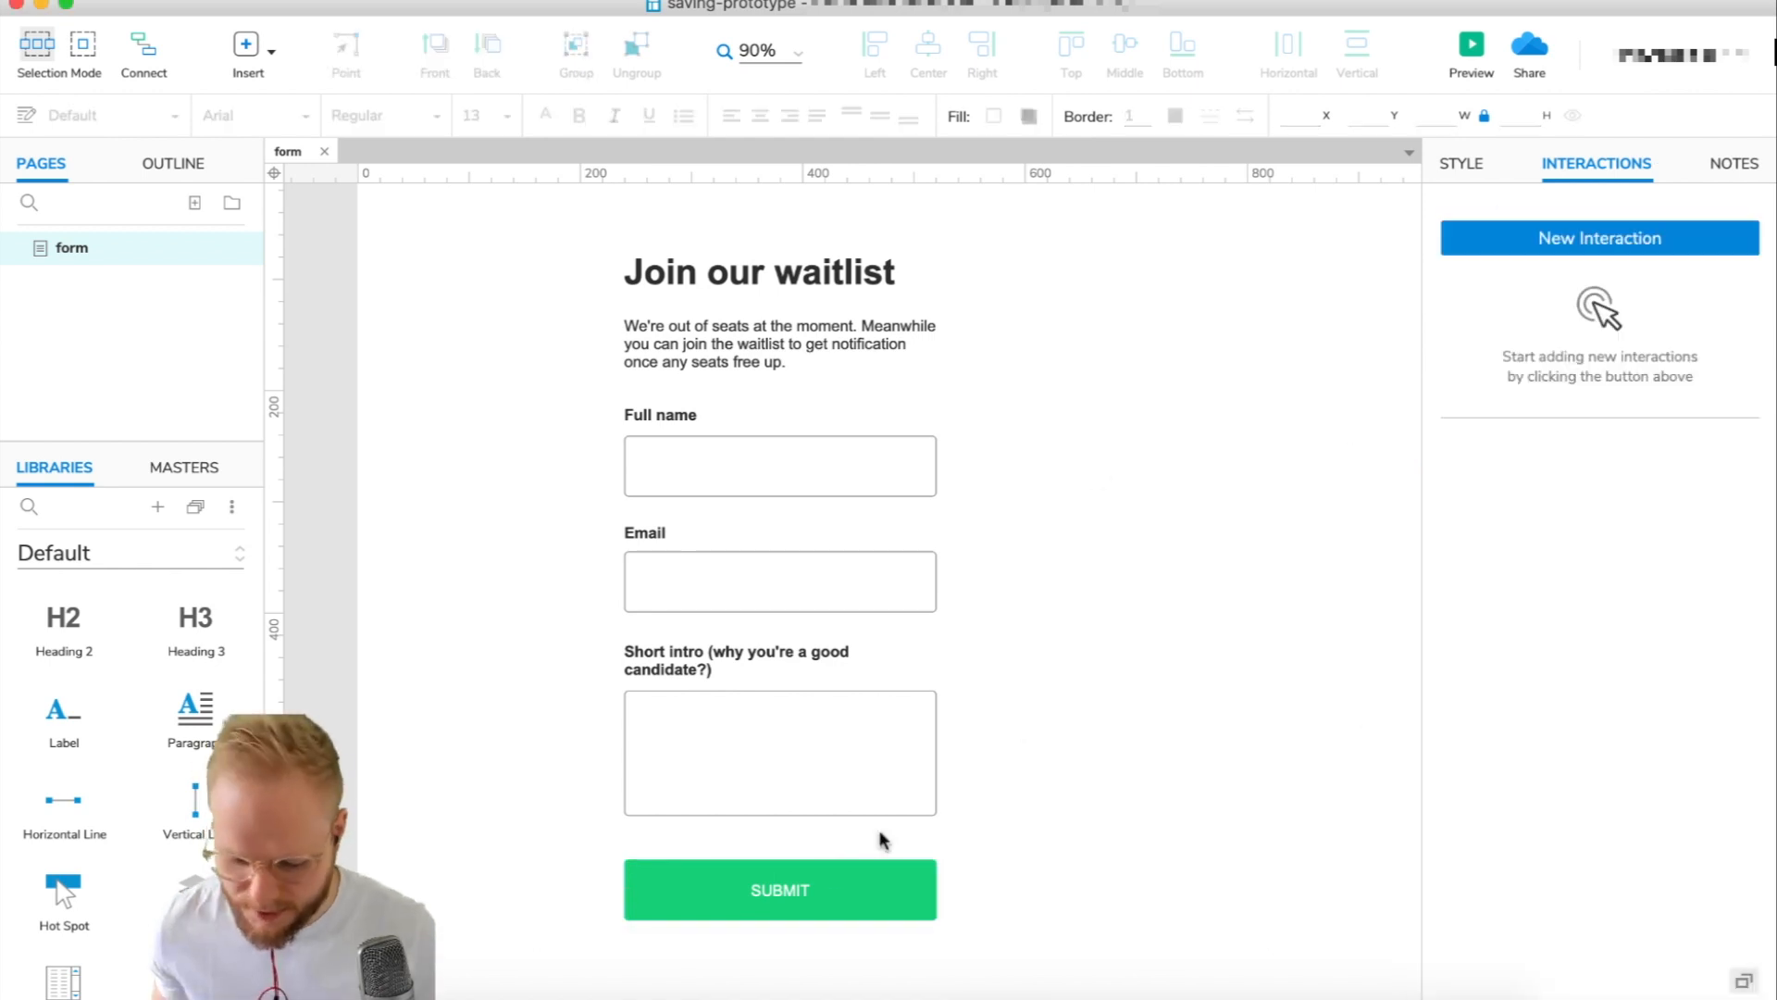
Append an Open Link action to an external URL on SUBMIT and bring up its fx value editor.
left_click(825, 881)
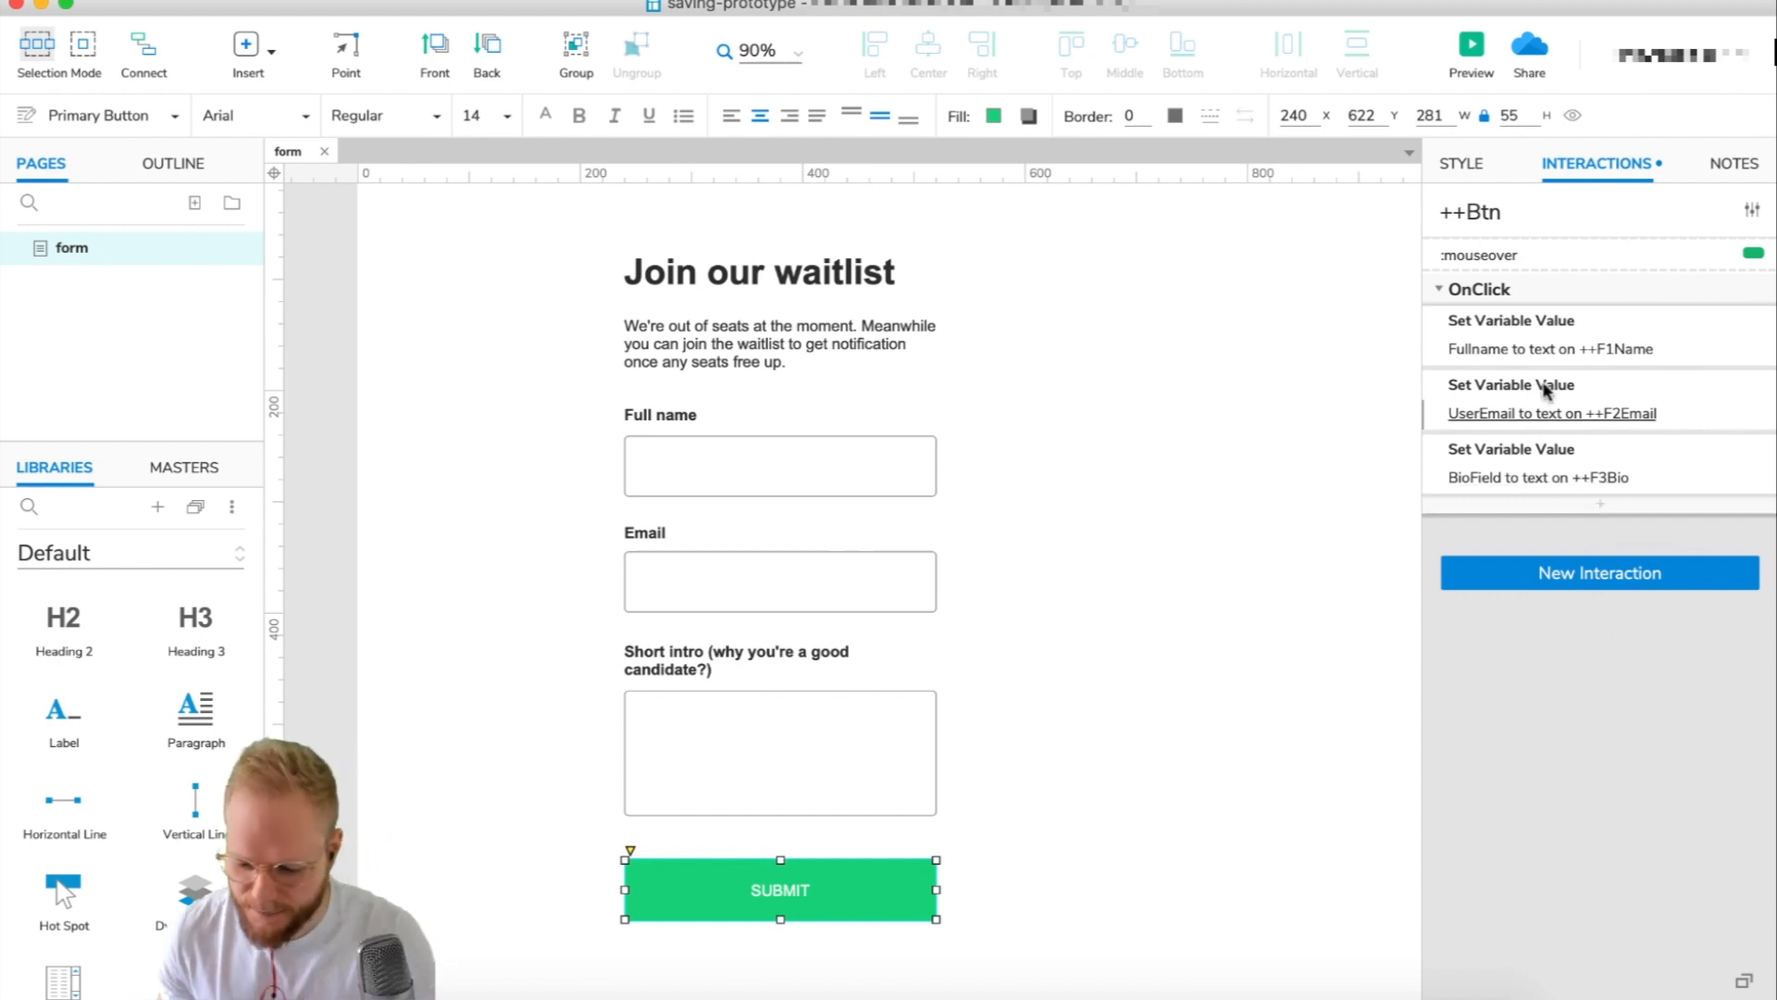
left_click(1601, 504)
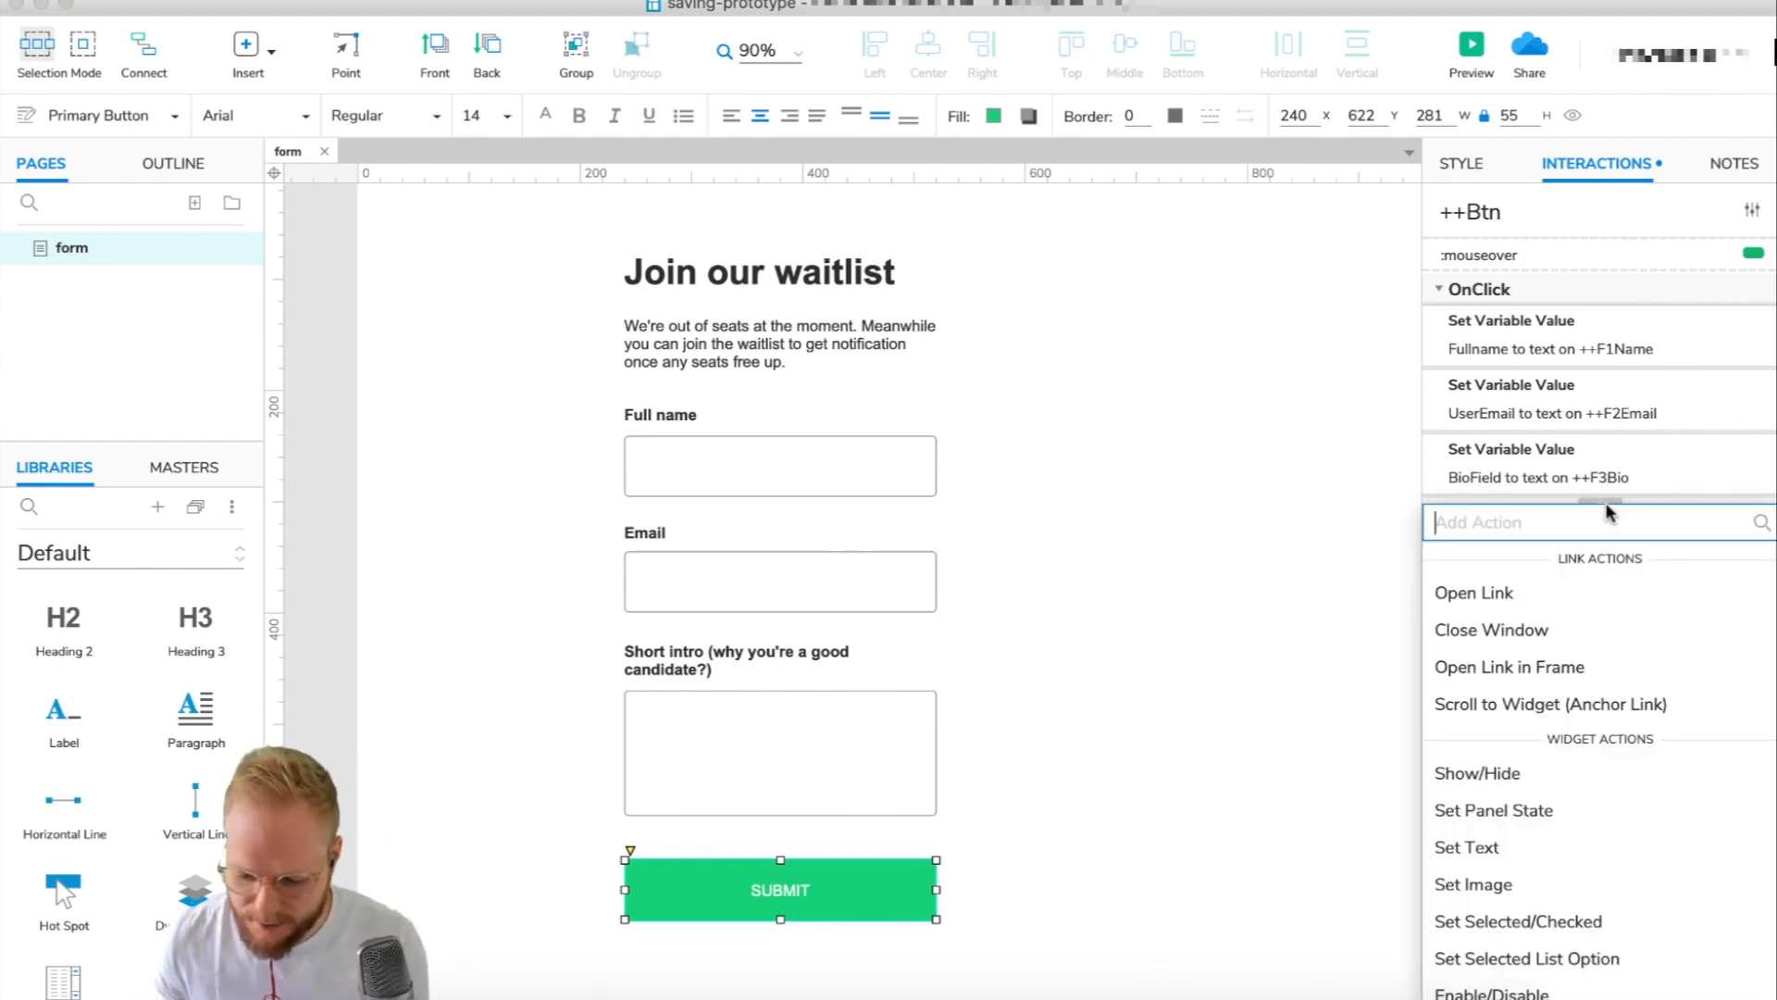
left_click(1501, 590)
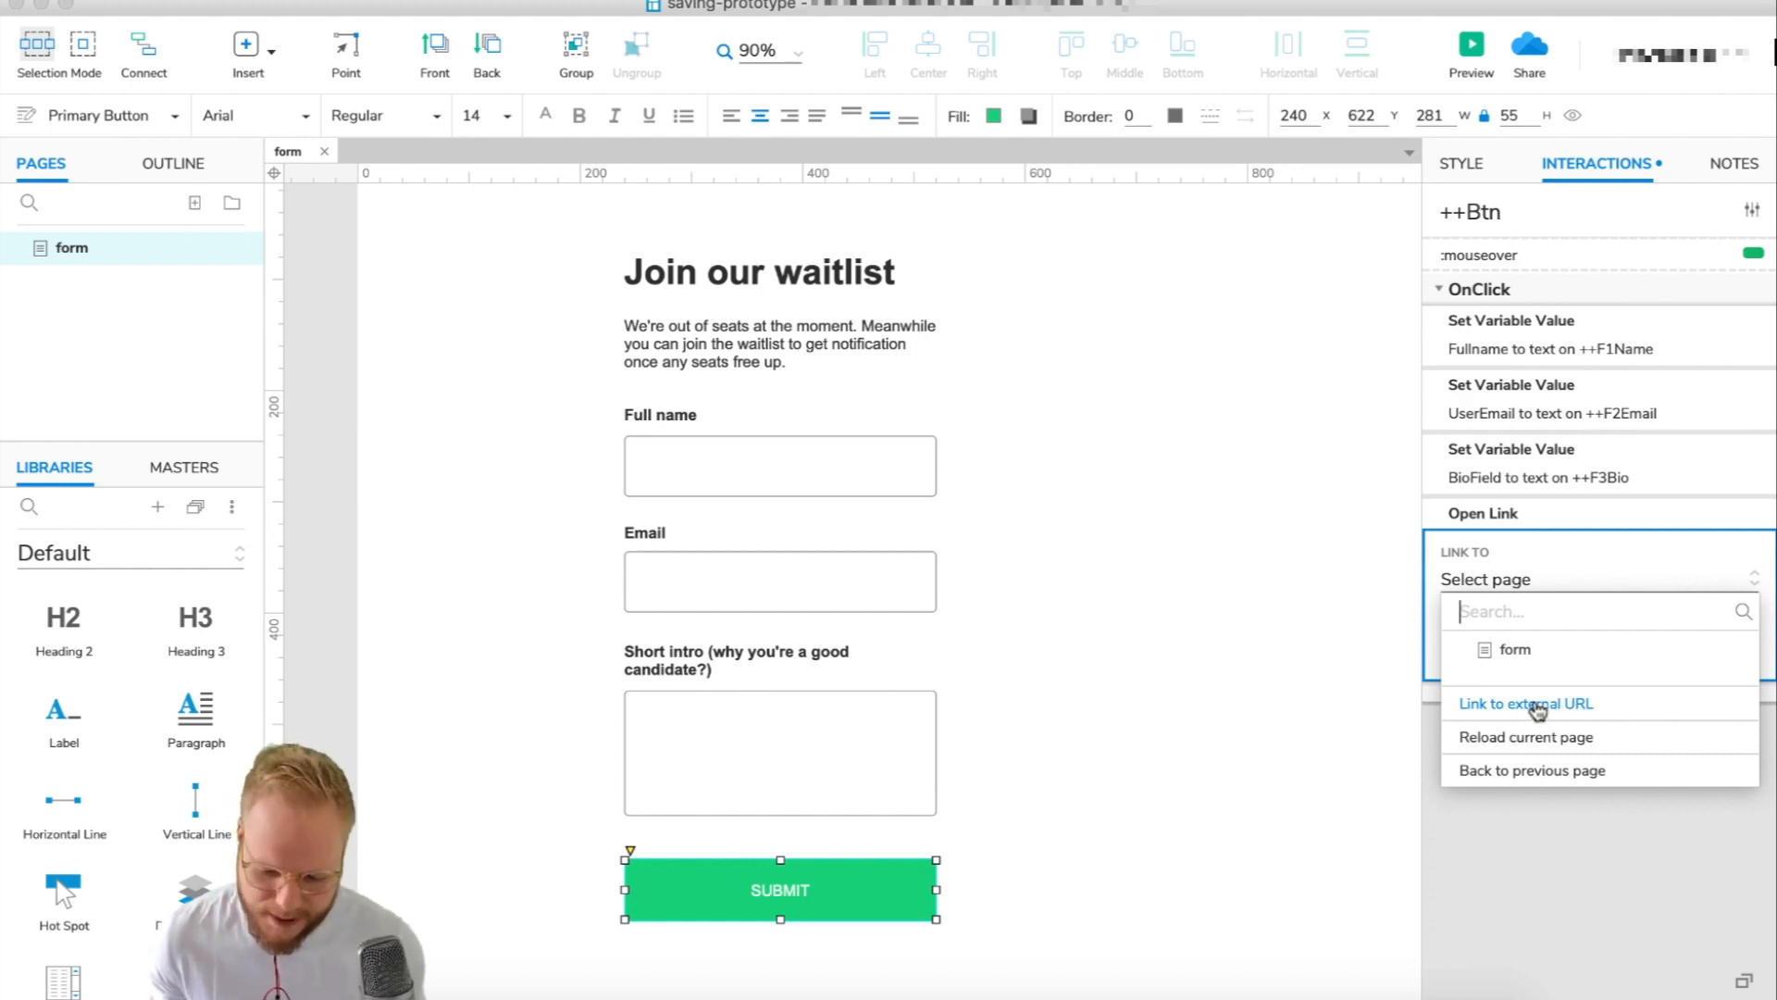
left_click(1535, 705)
left_click(1752, 646)
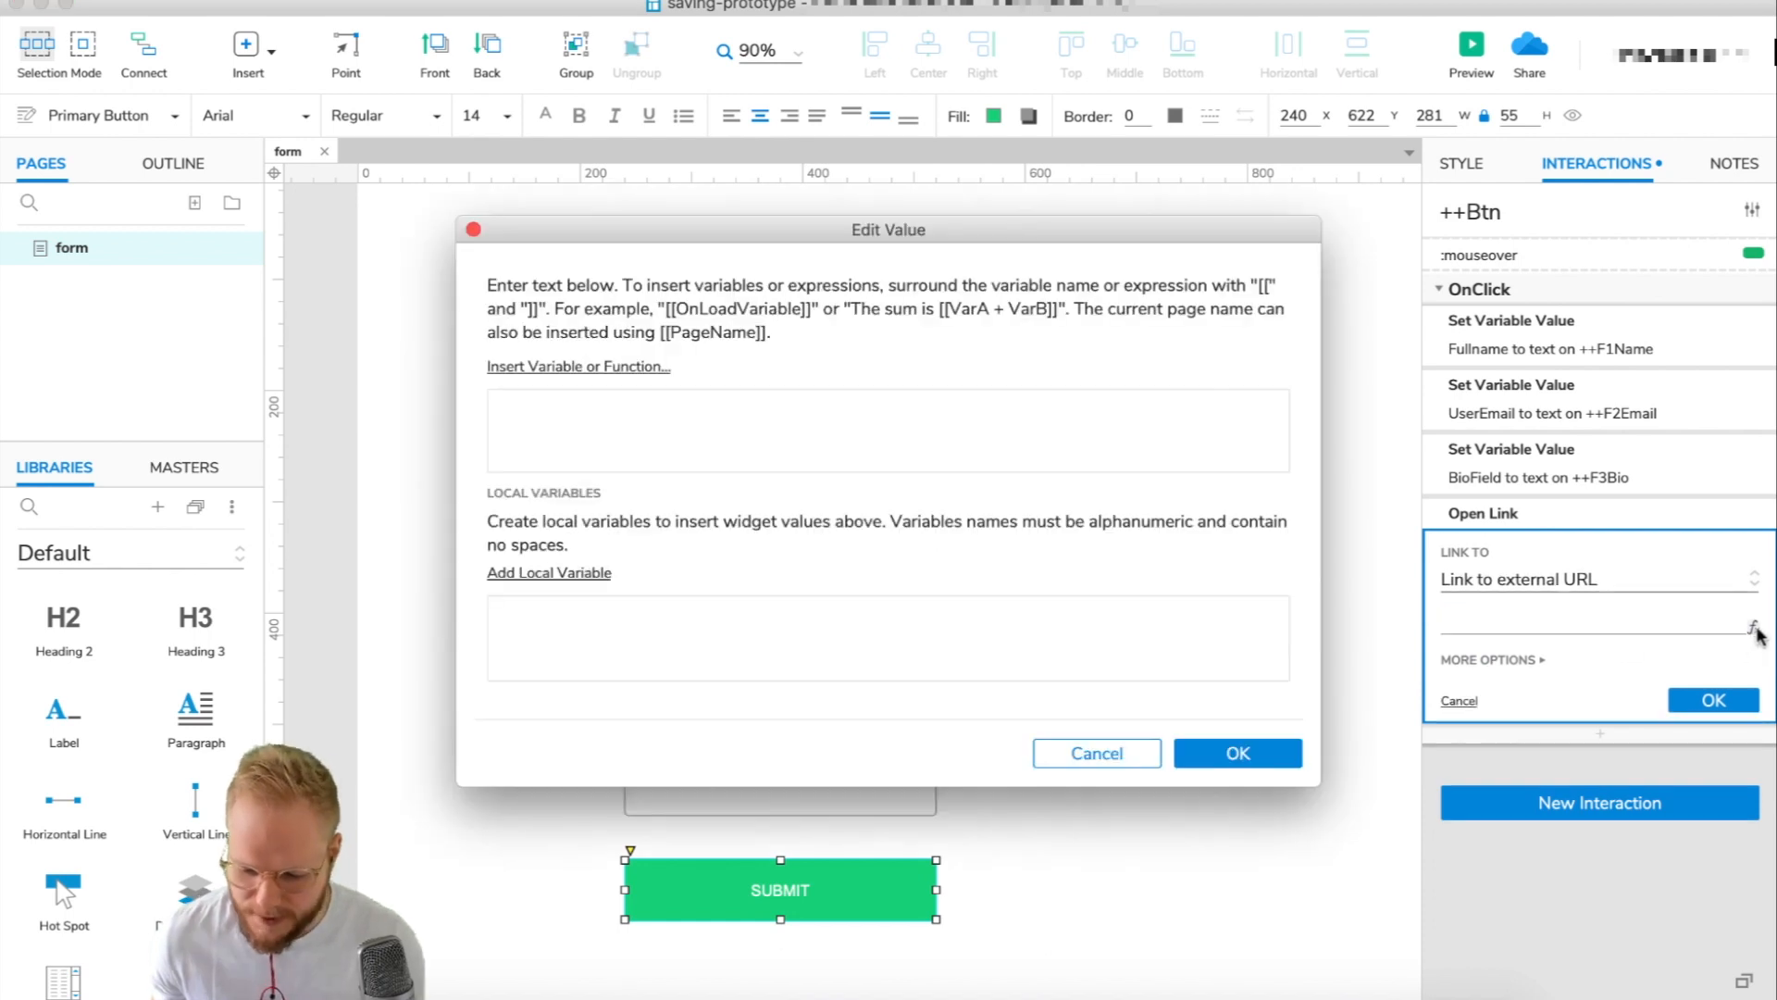
Build mailto:[[DestinationEmail]]?subject[[SubjectLine]], inserting both variables from the variable list.
left_click_drag(653, 220, 1026, 135)
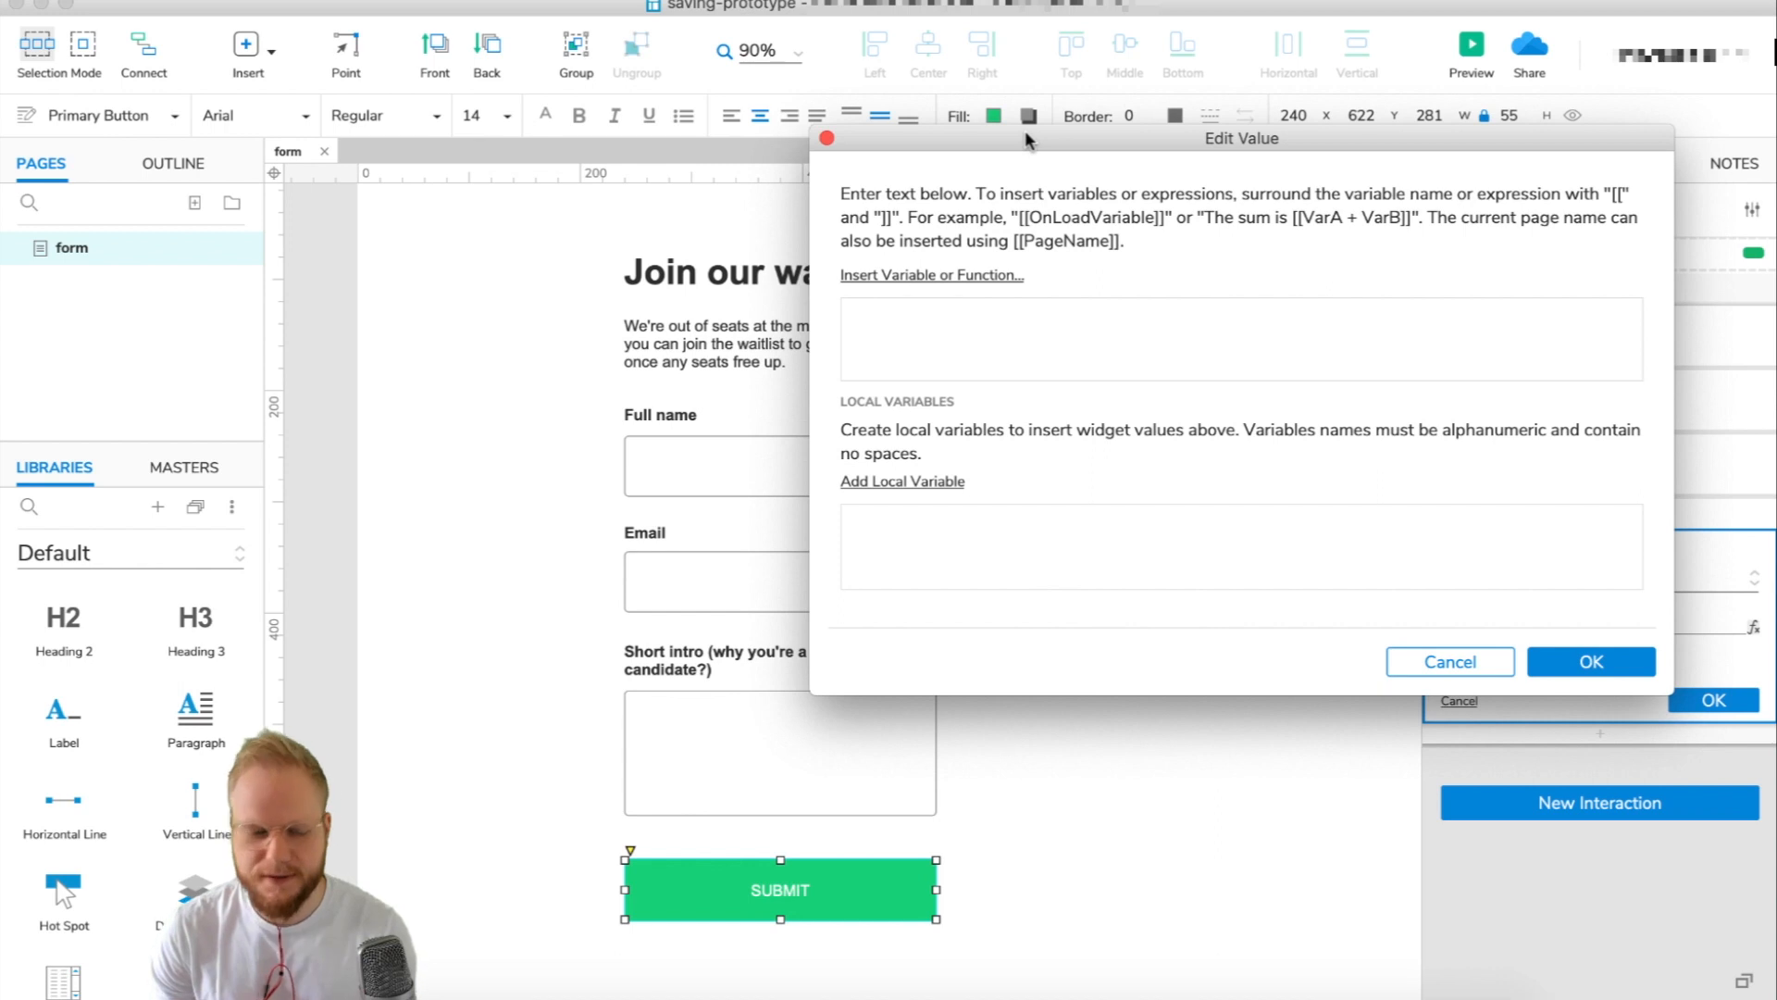
left_click(1047, 352)
type("m")
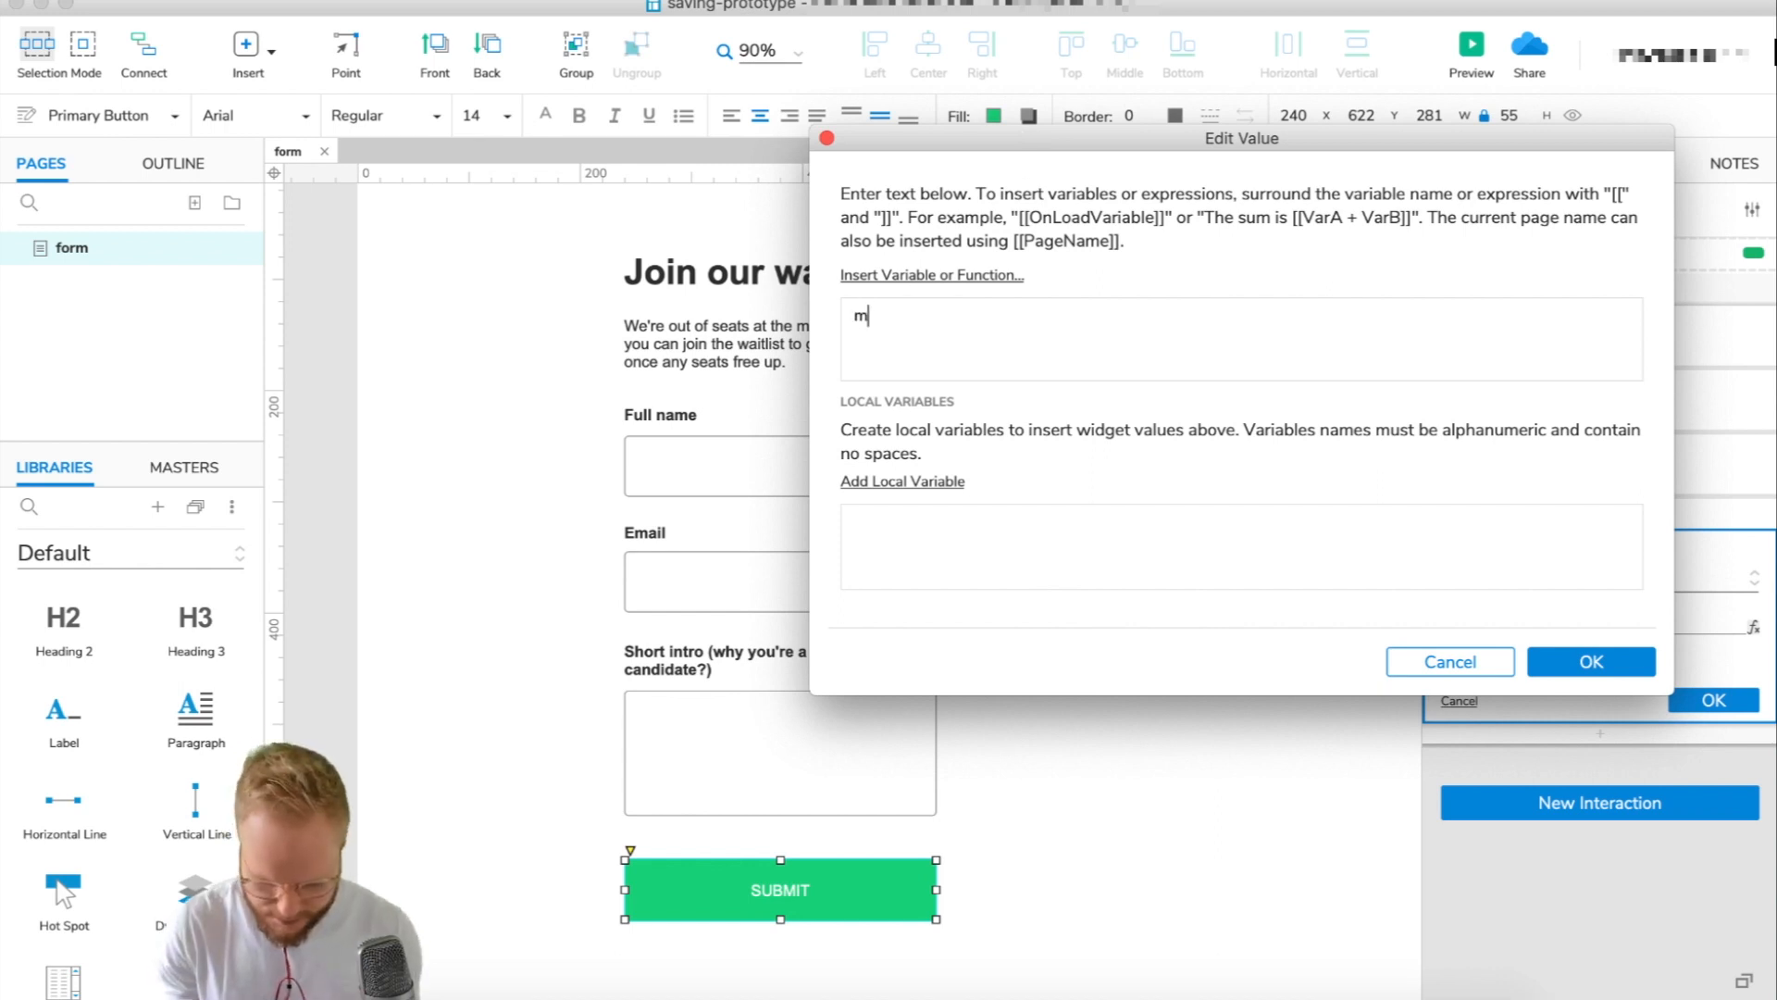
type("ailto:")
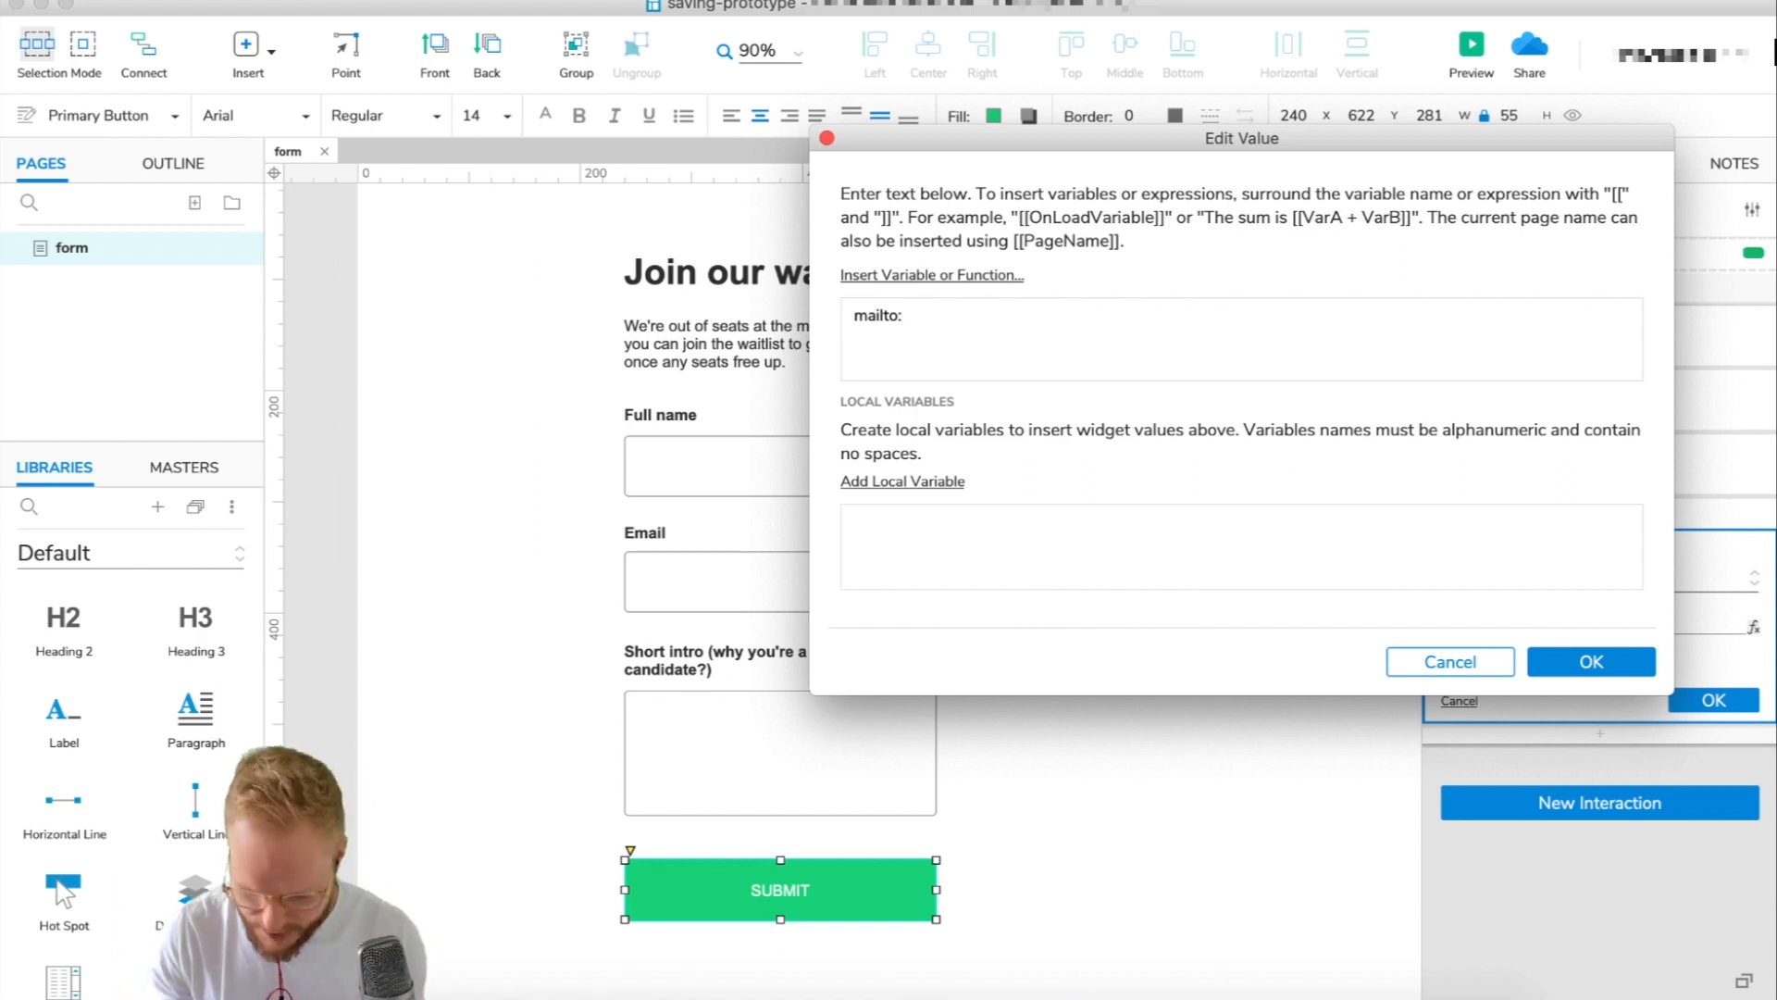
left_click(926, 276)
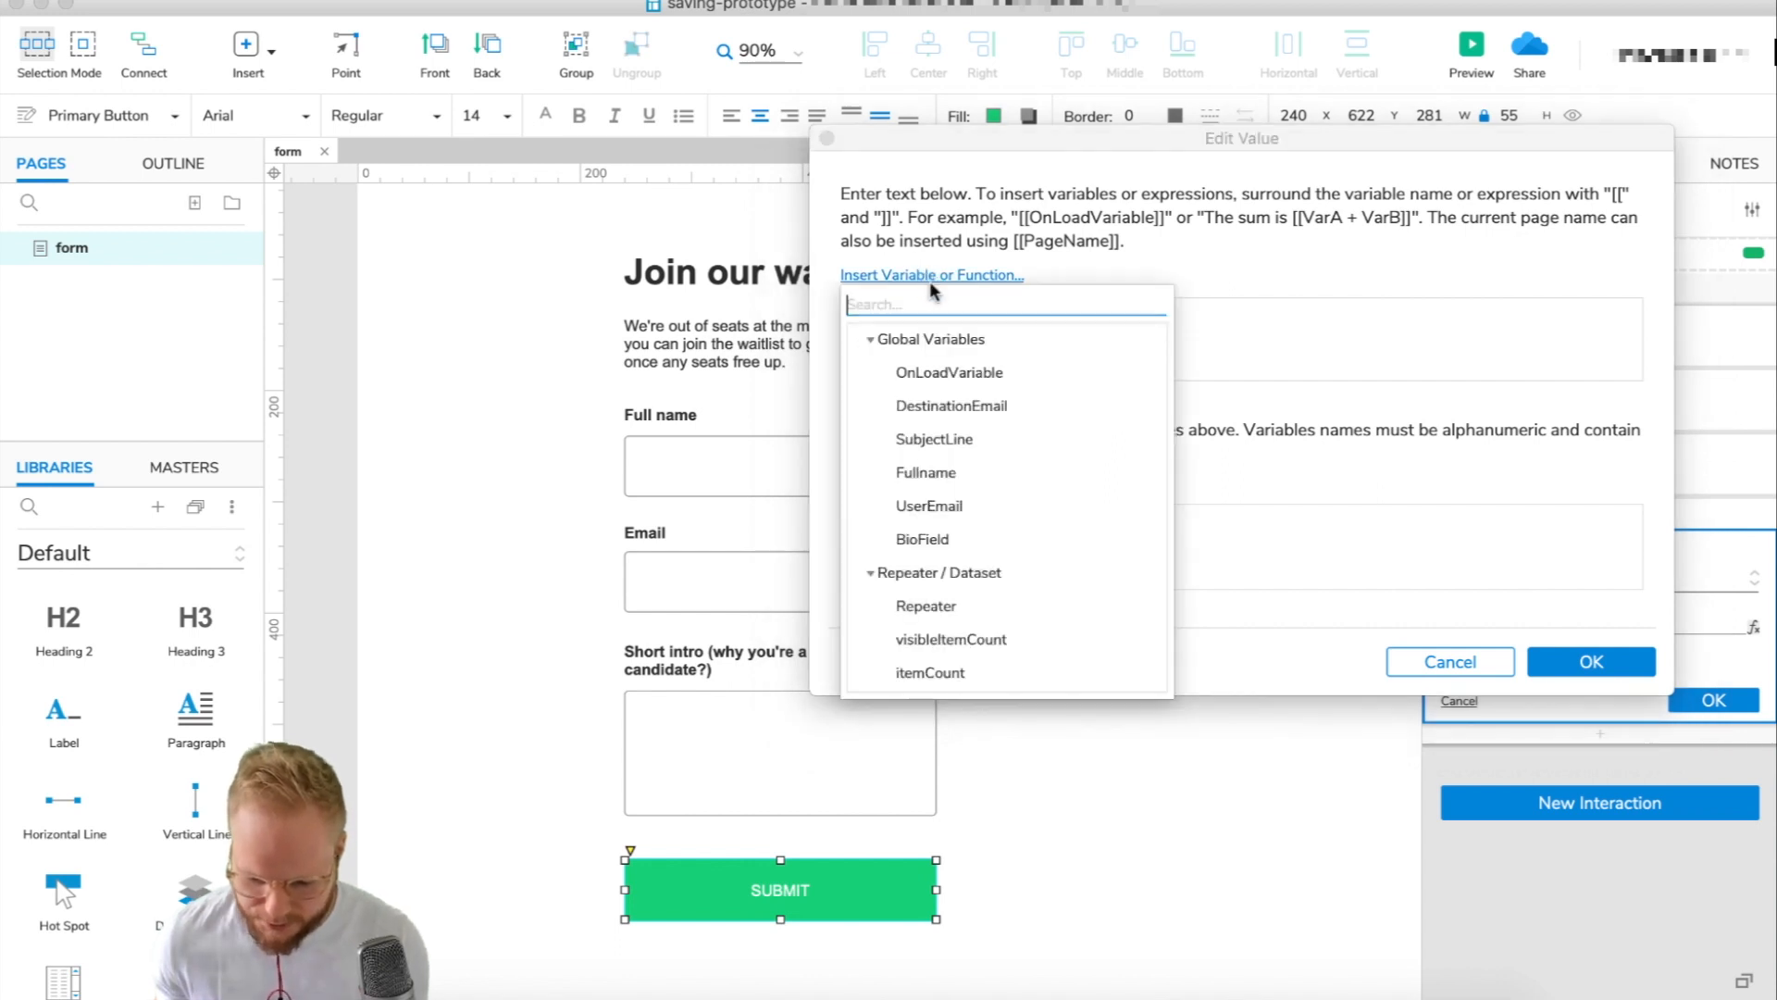
left_click(951, 407)
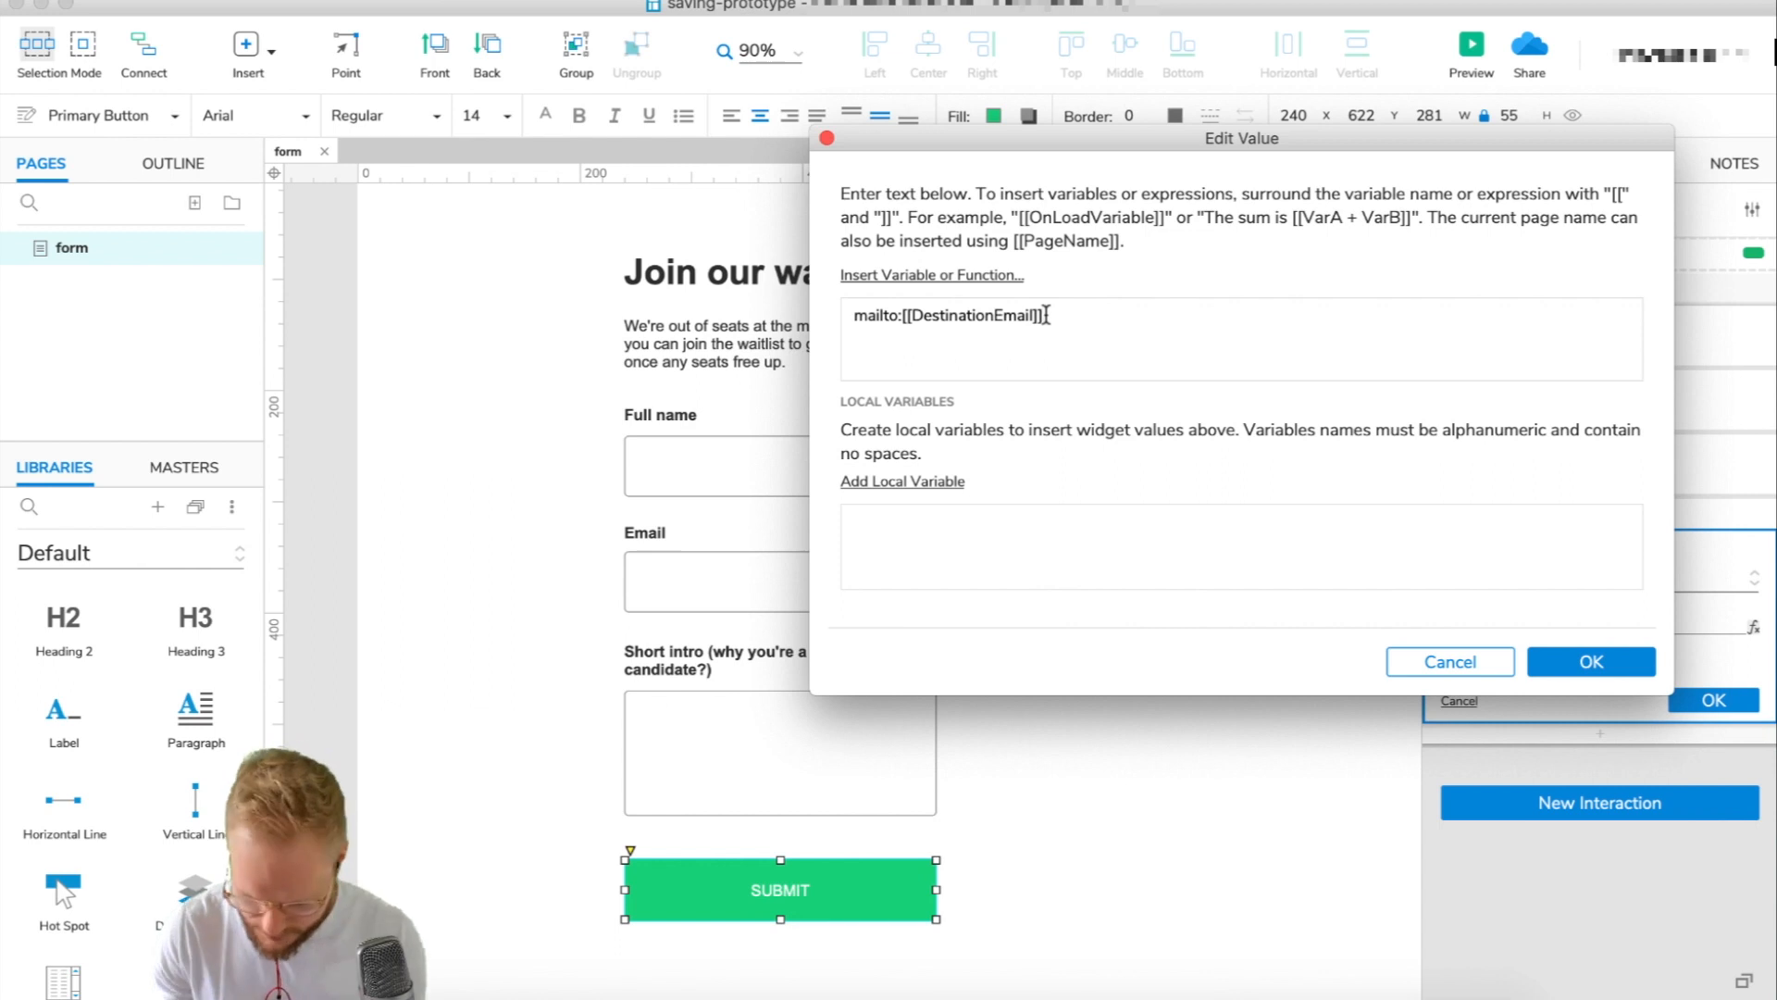
type("?")
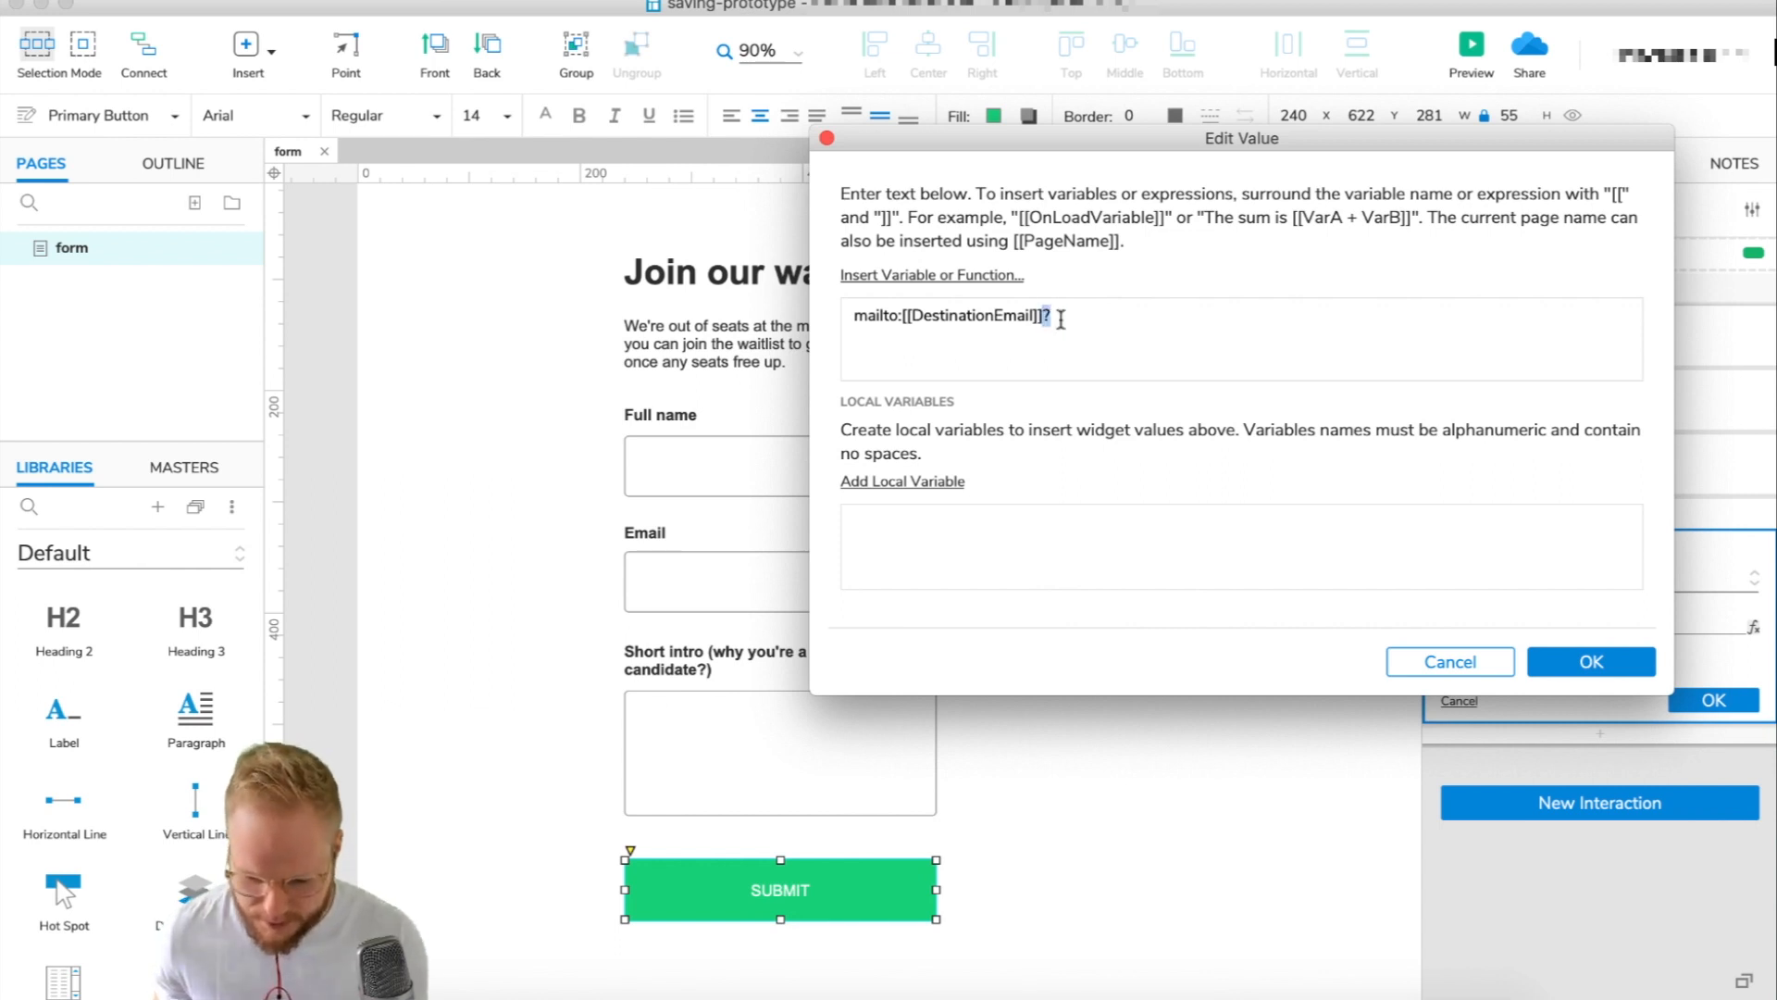
left_click(946, 275)
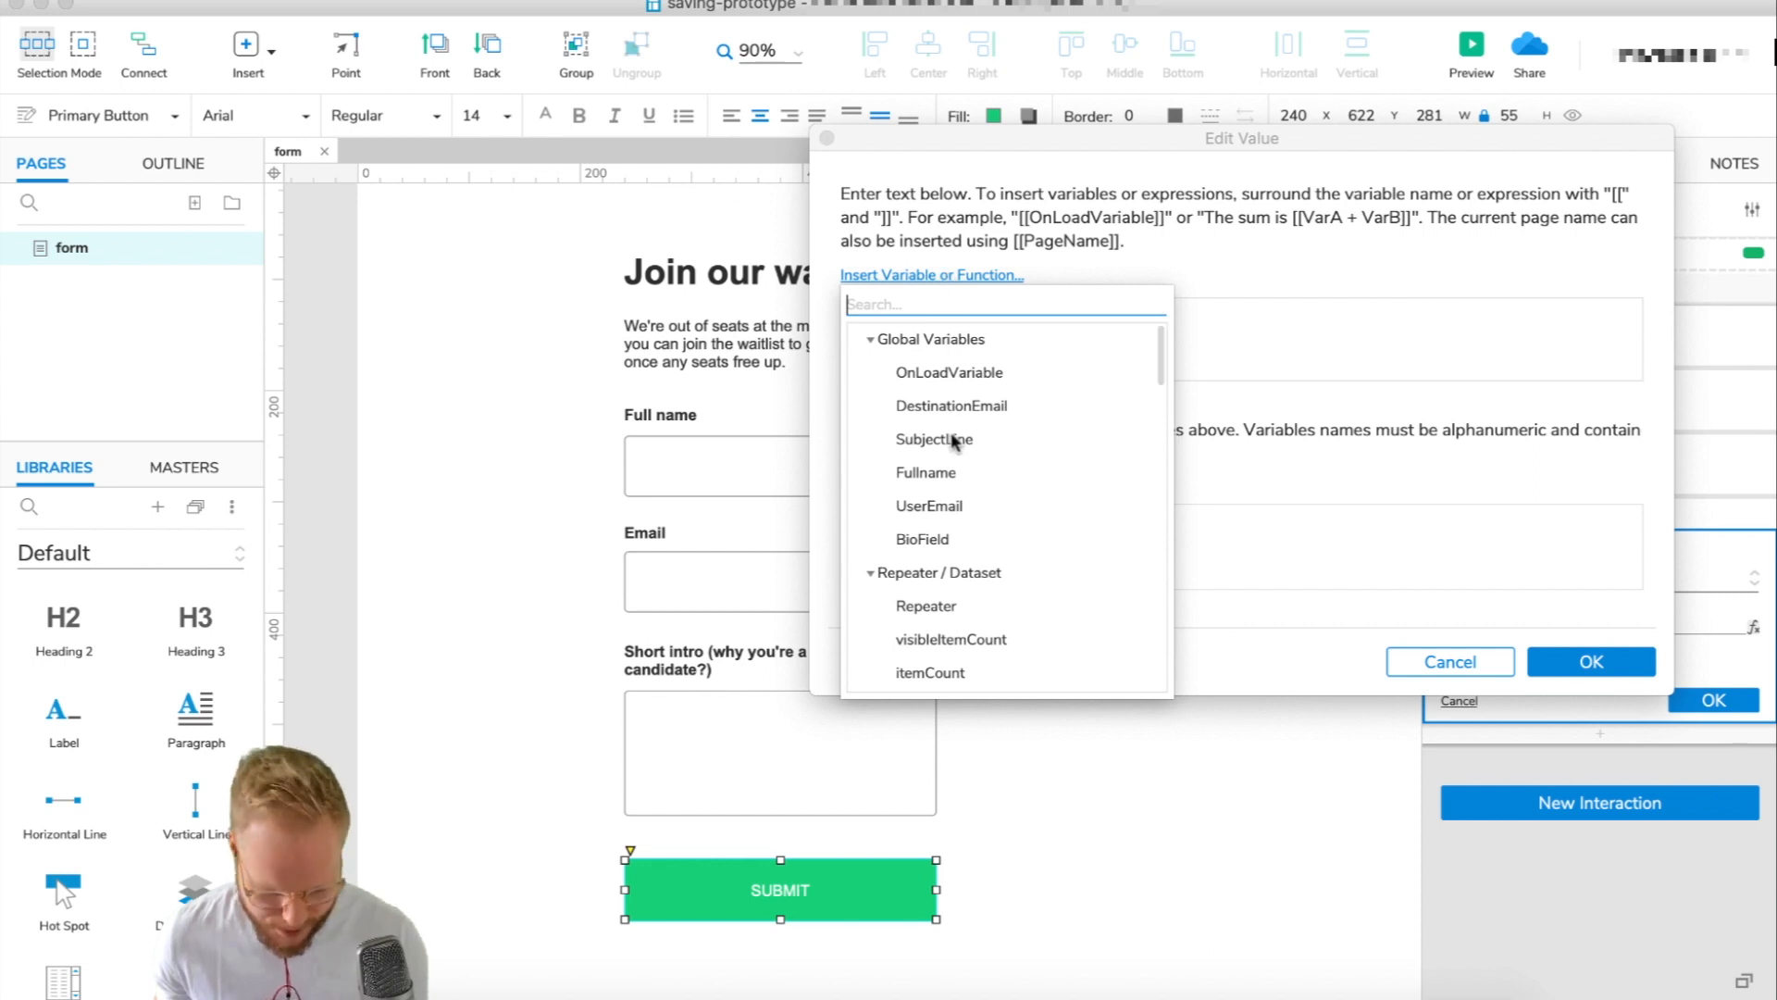
left_click(1208, 403)
type("s")
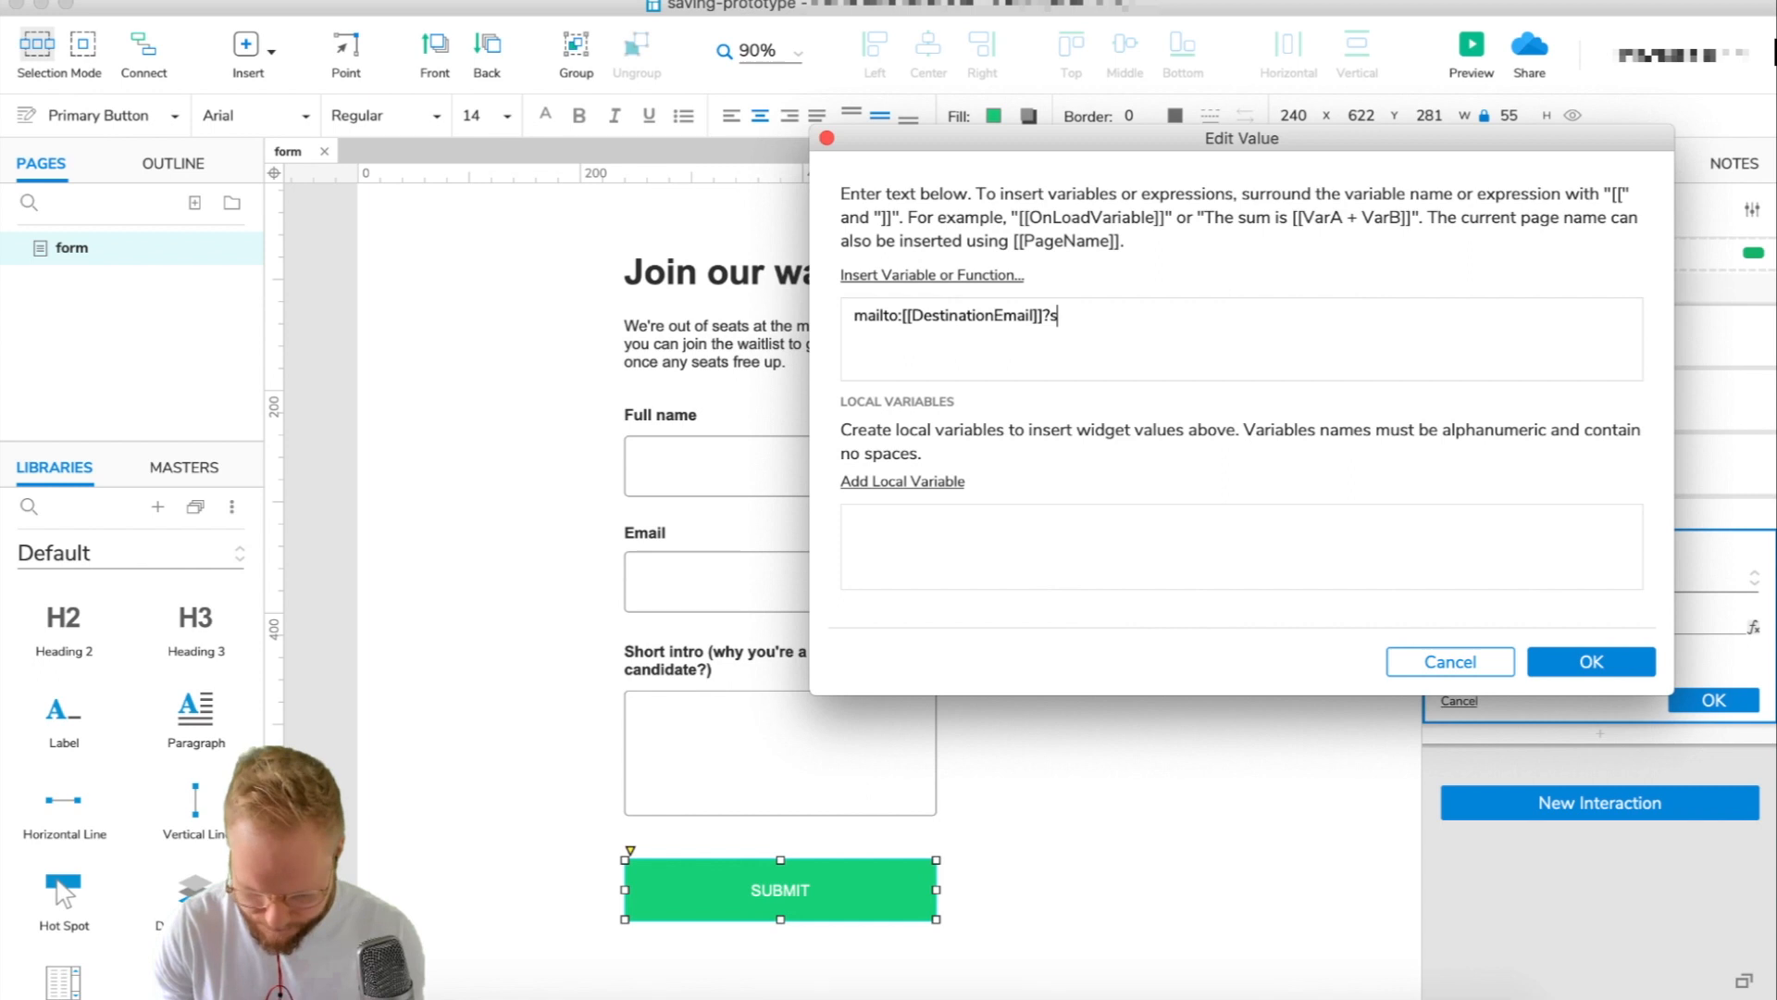
type("ubject")
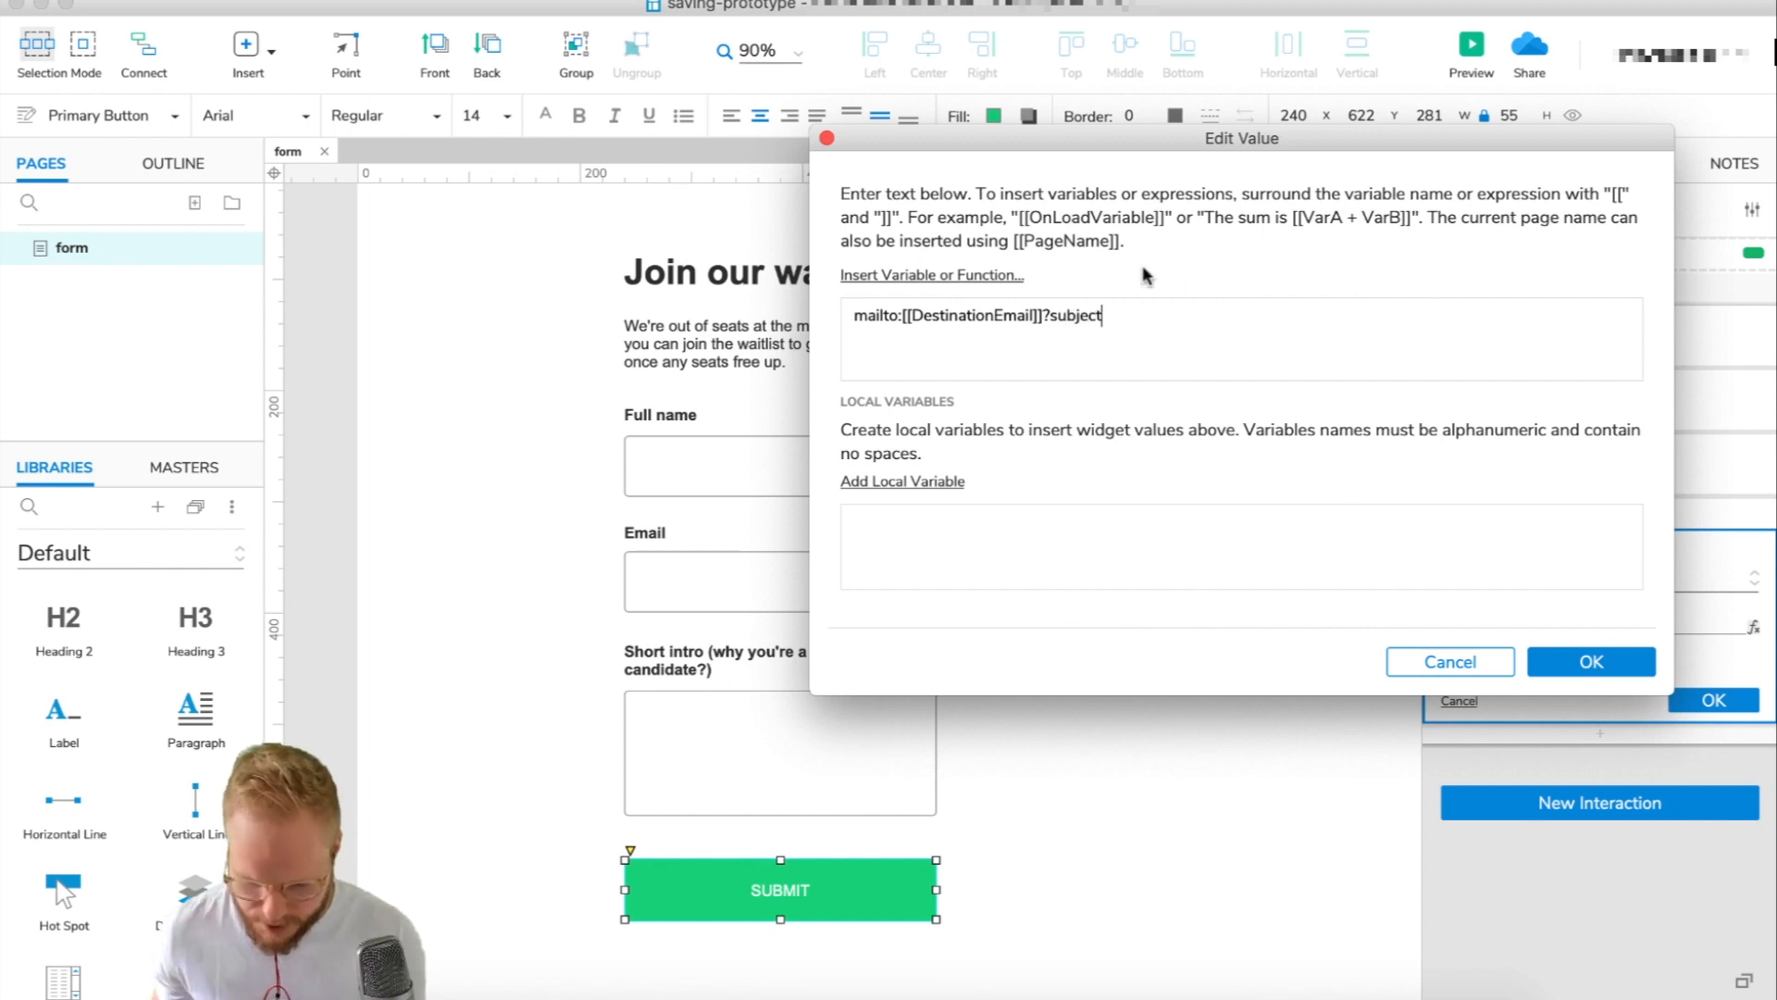
left_click(996, 271)
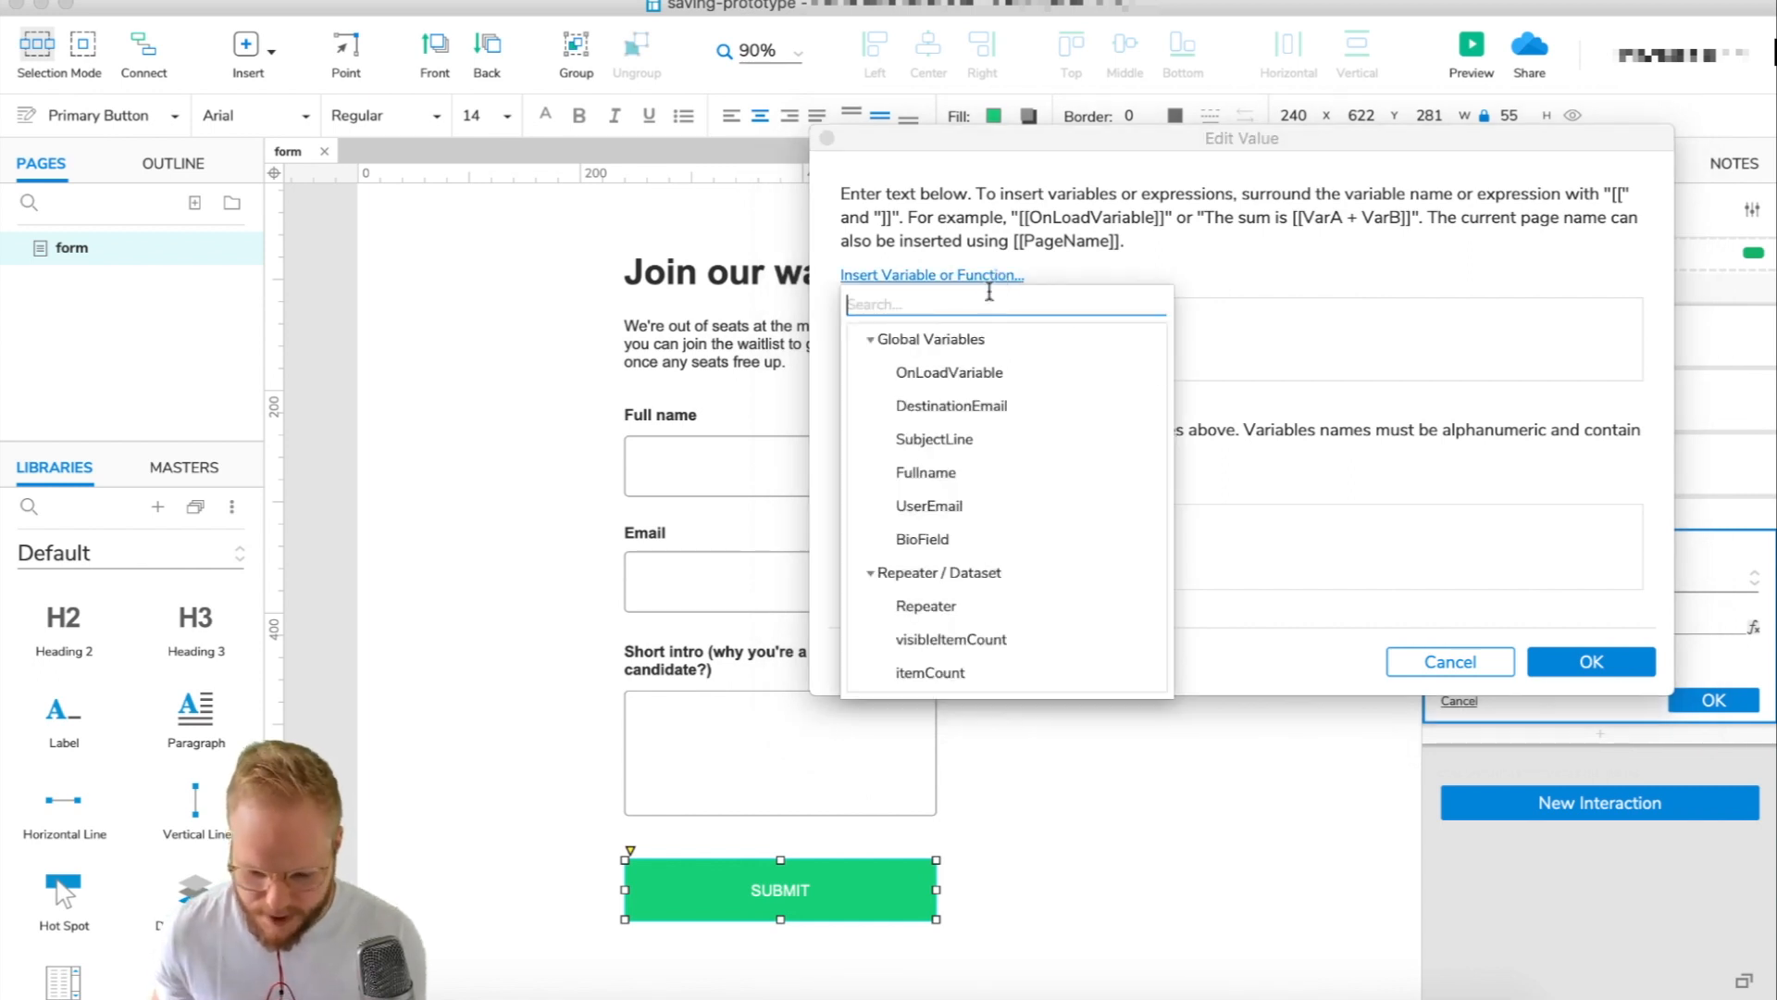
left_click(935, 440)
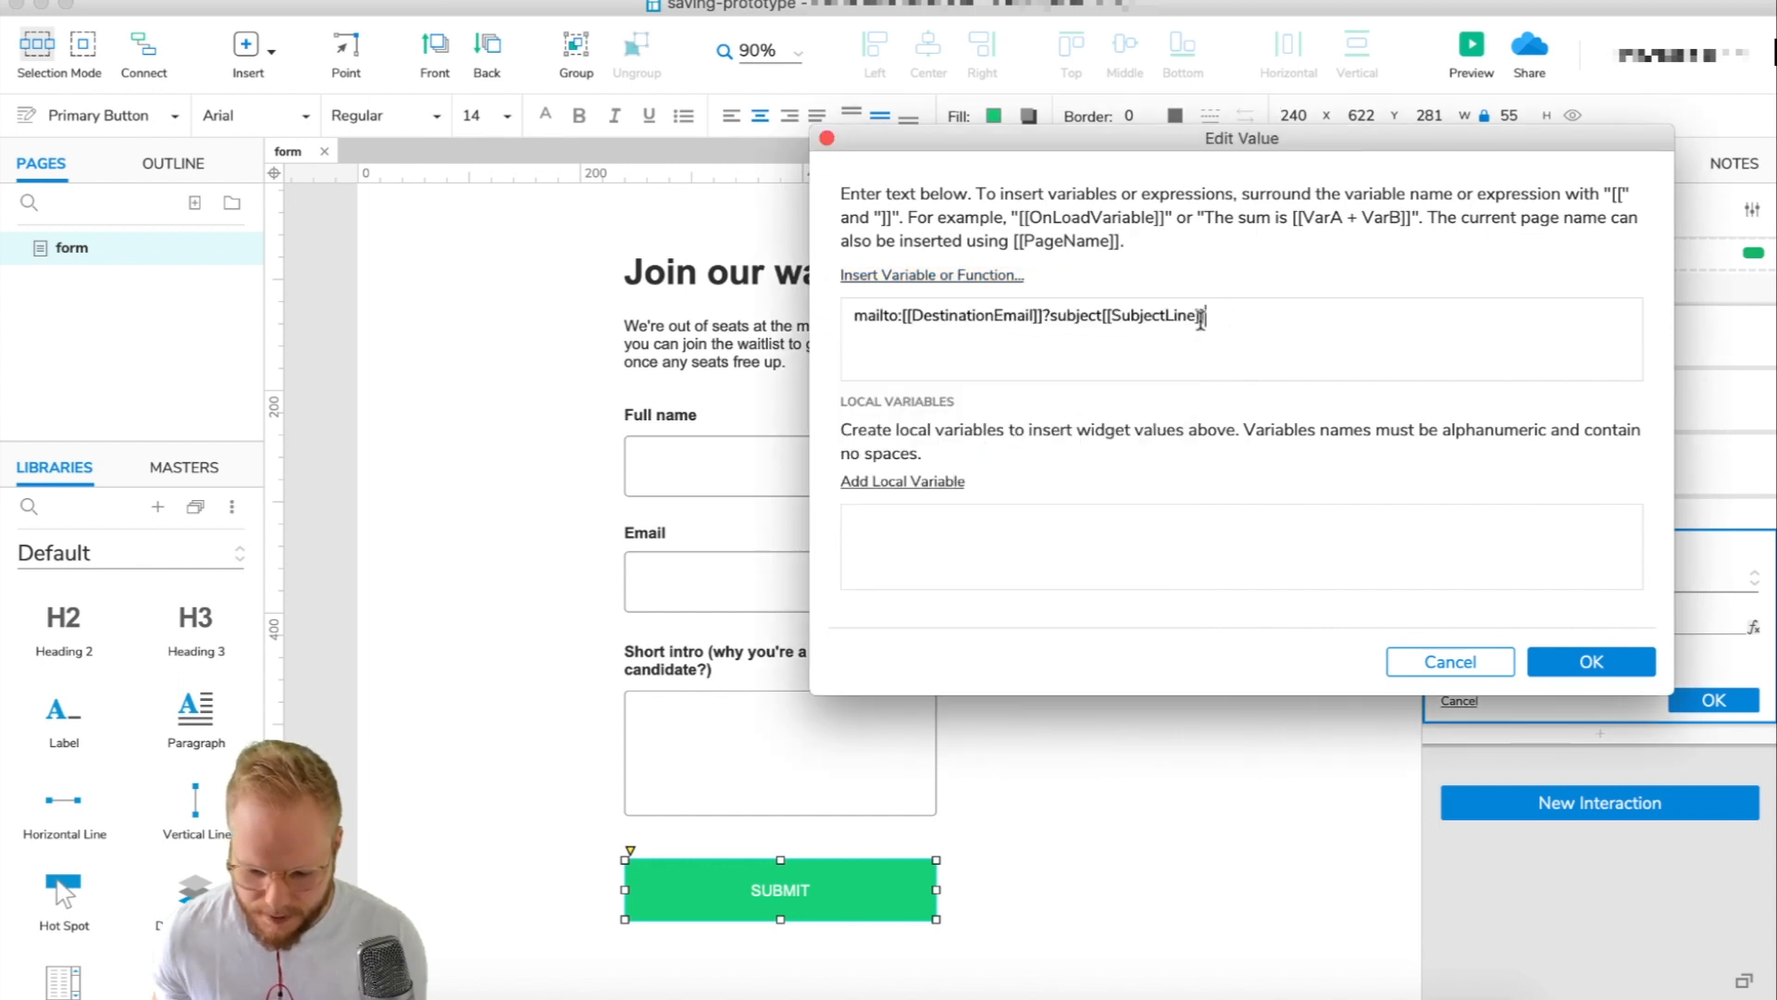
left_click_drag(1289, 138, 1053, 198)
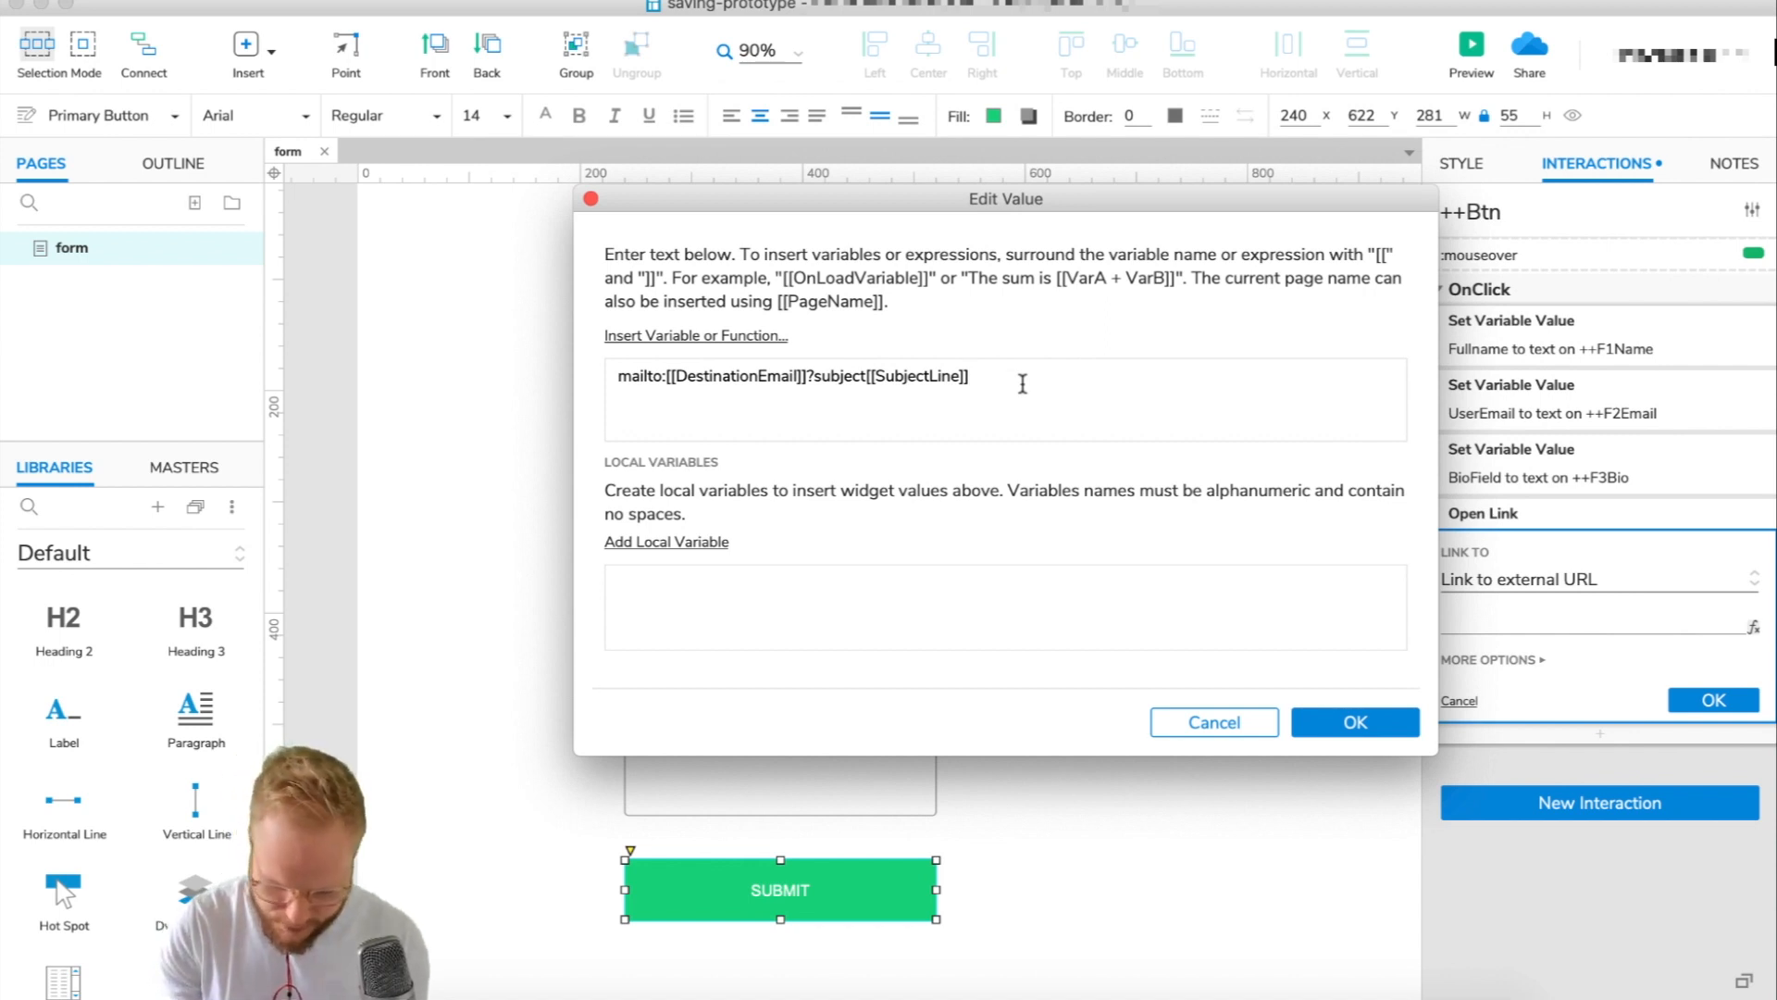
Append &body=User%20entry%0D%0A to the link value after the subject variable.
type("&")
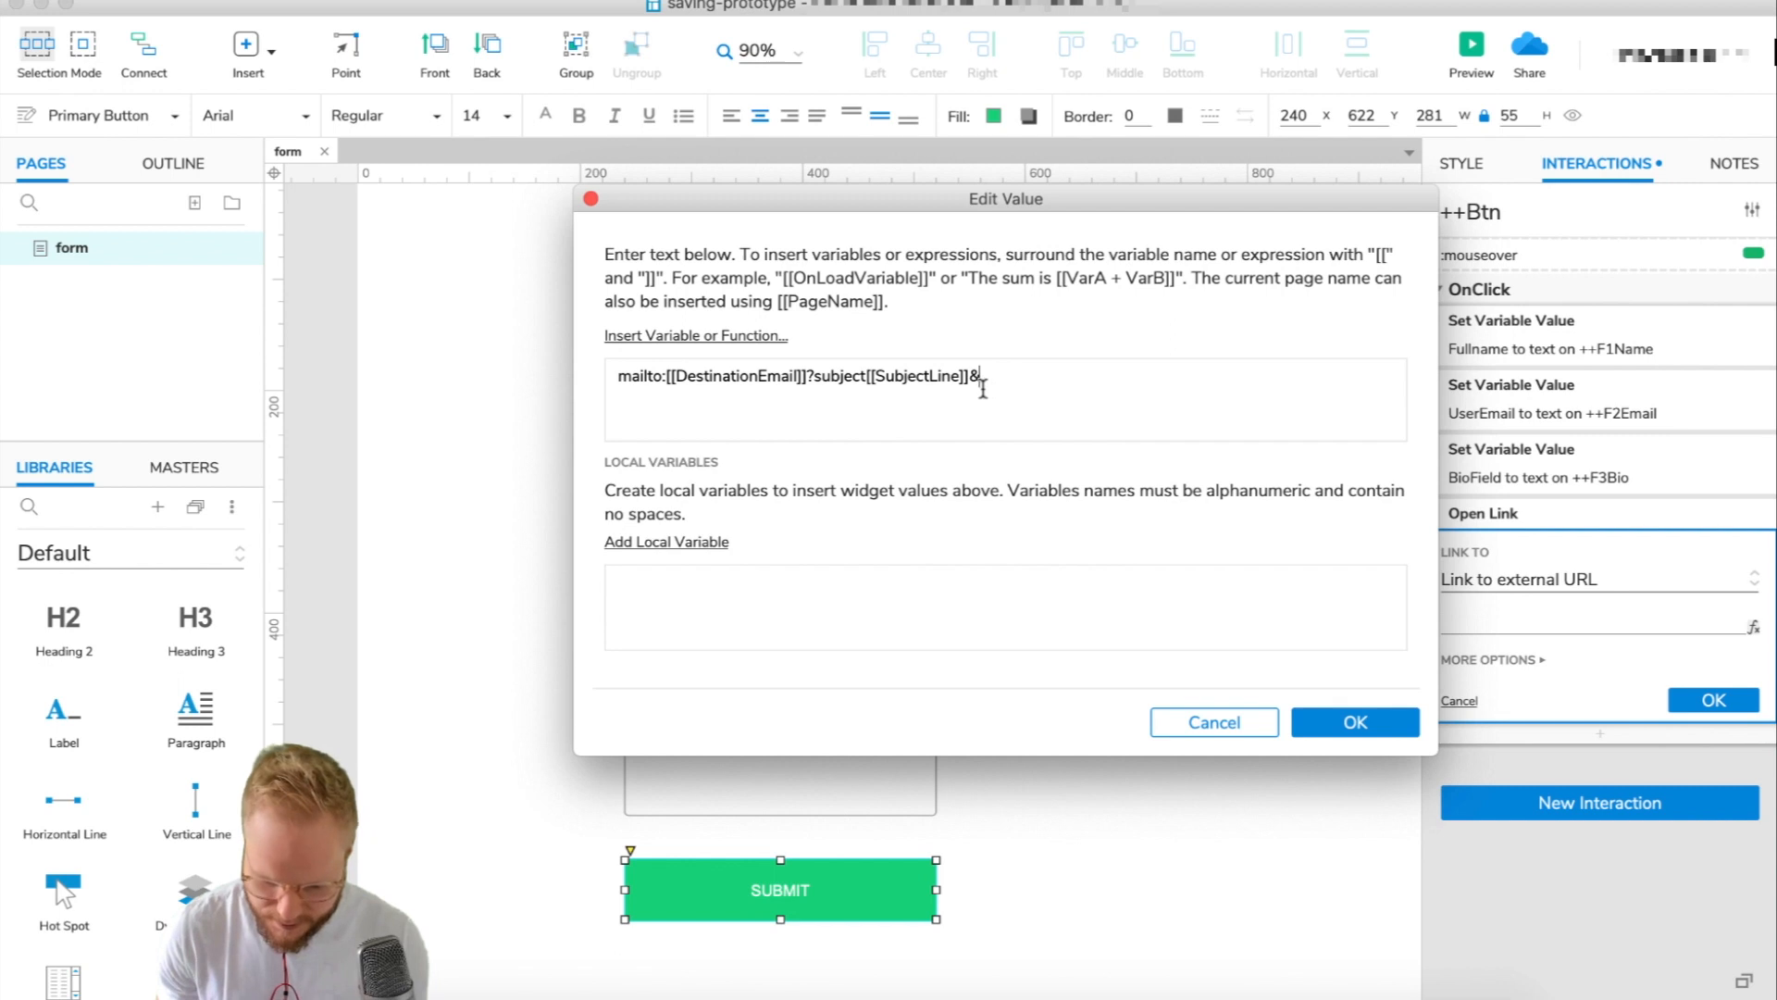
type("body")
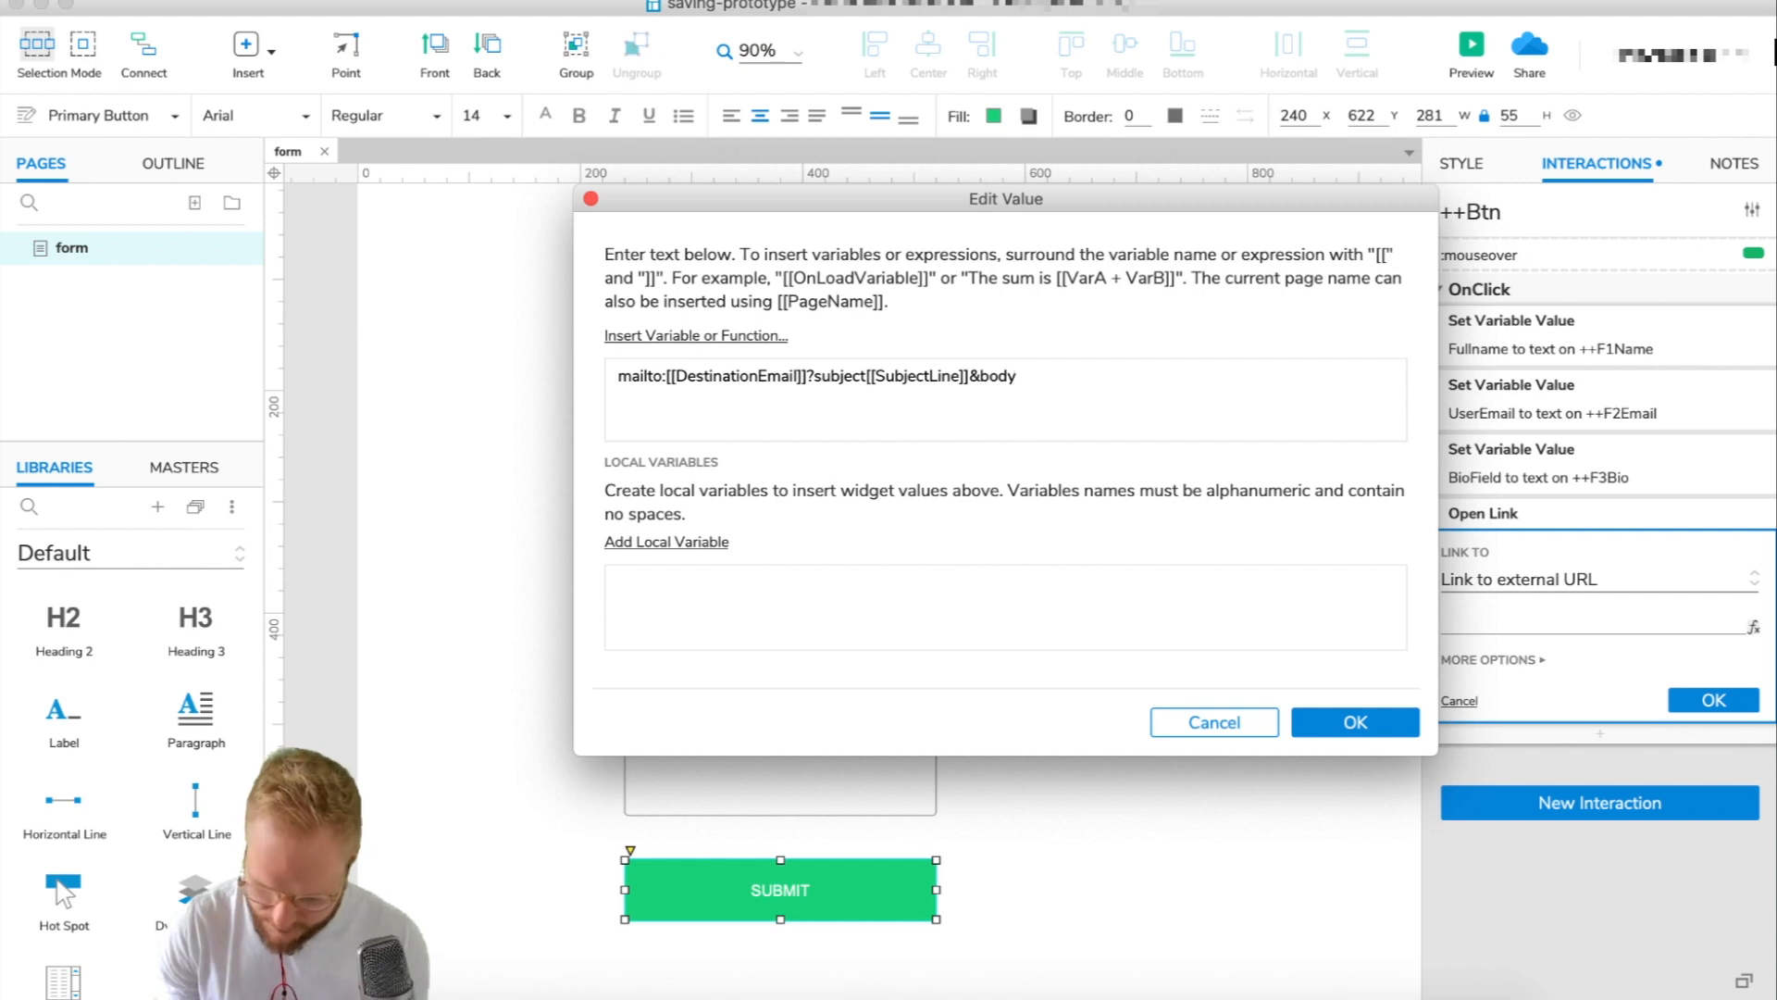
type("=")
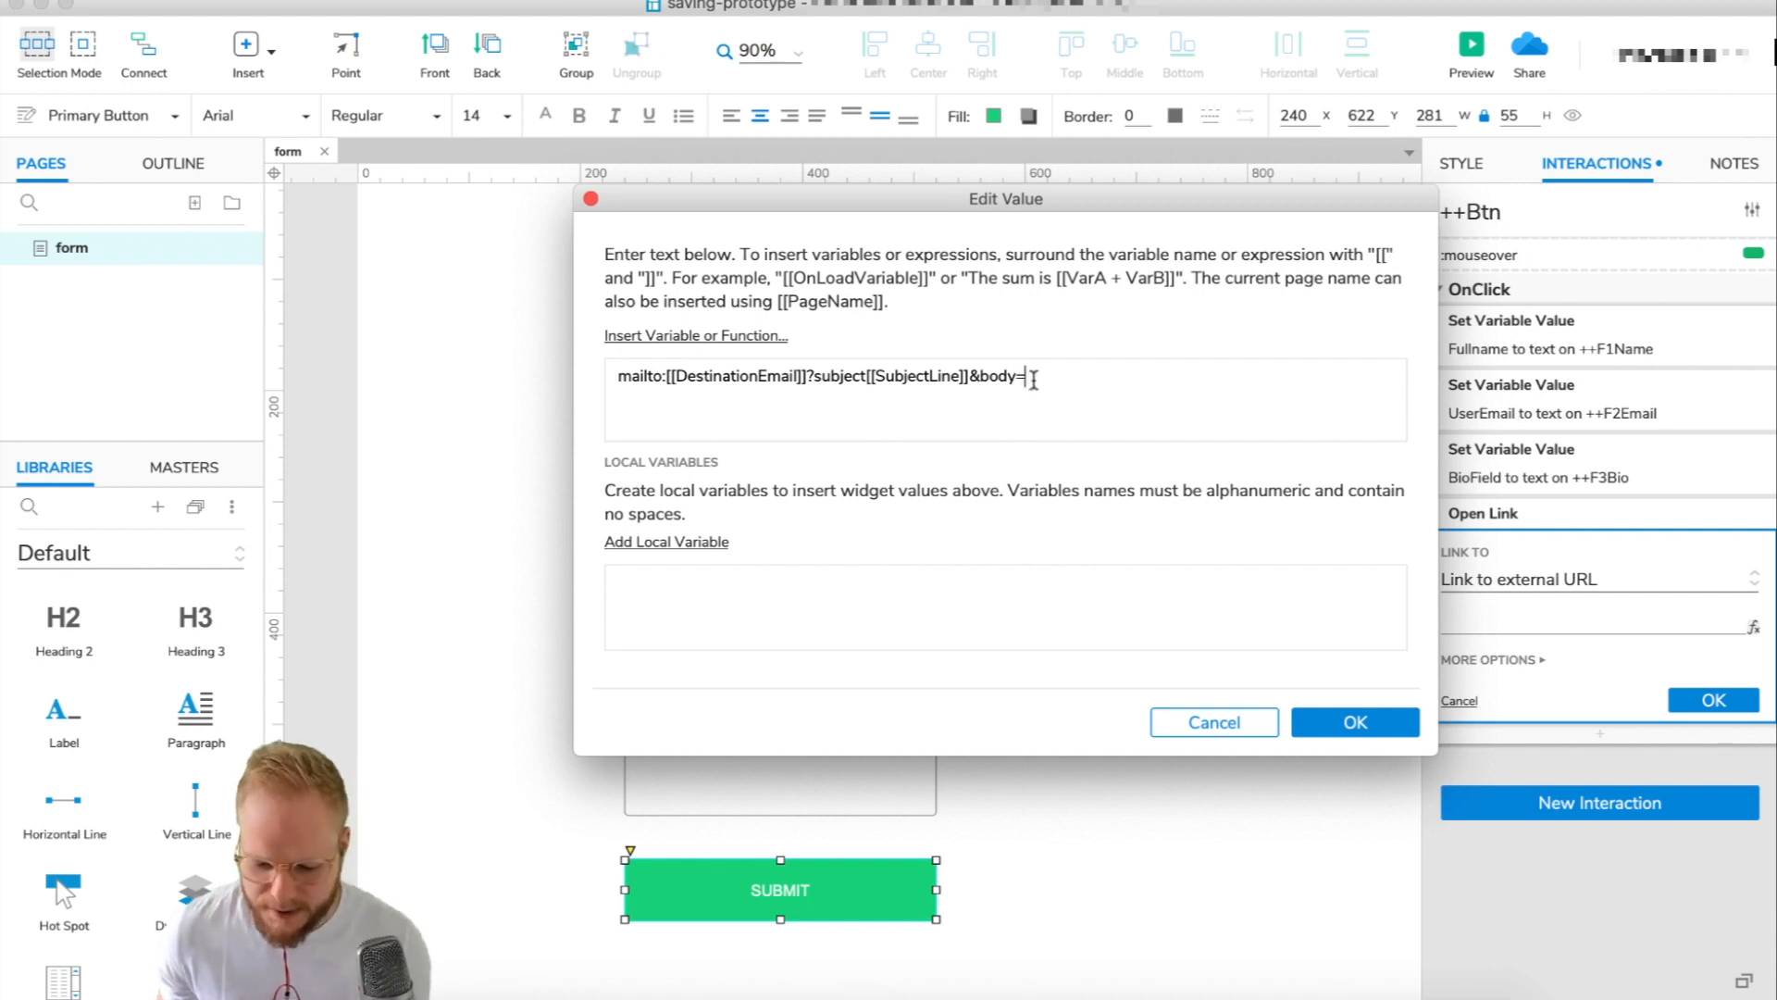
type("hello world")
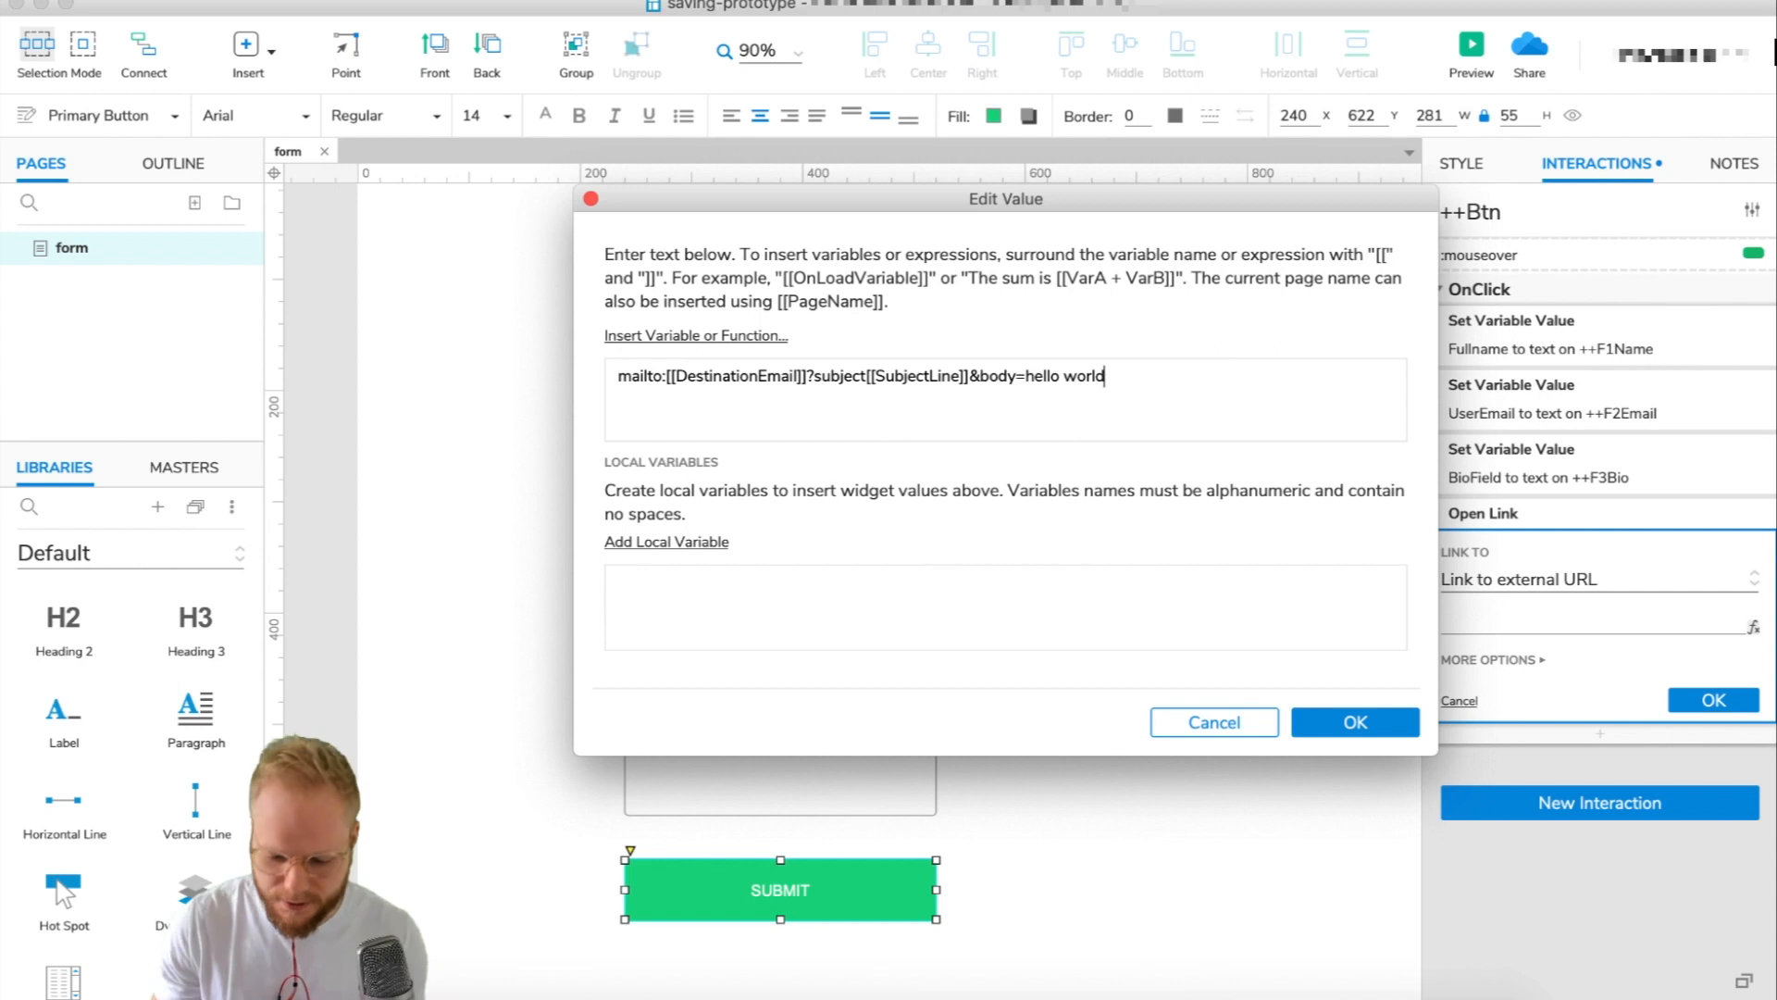
key("BackSpace")
key("BackSpace")
key("BackSpace")
key("BackSpace")
key("BackSpace")
key("BackSpace")
key("BackSpace")
key("BackSpace")
key("BackSpace")
key("BackSpace")
key("BackSpace")
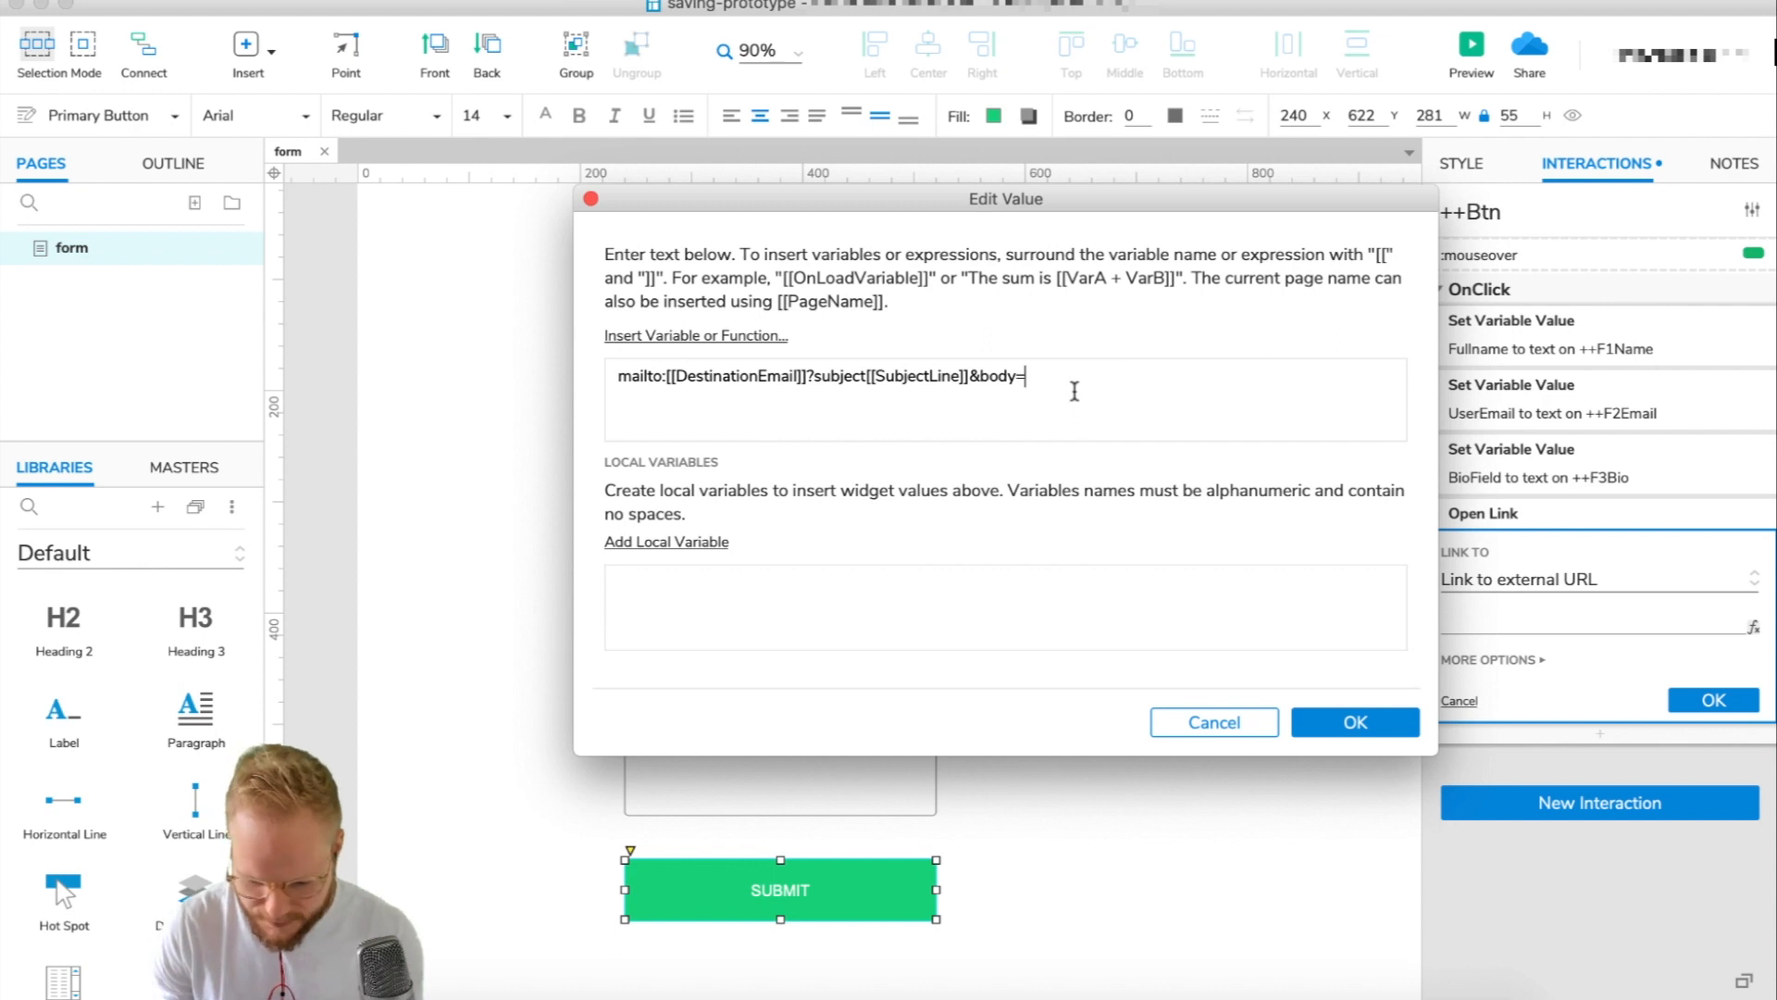
type("User")
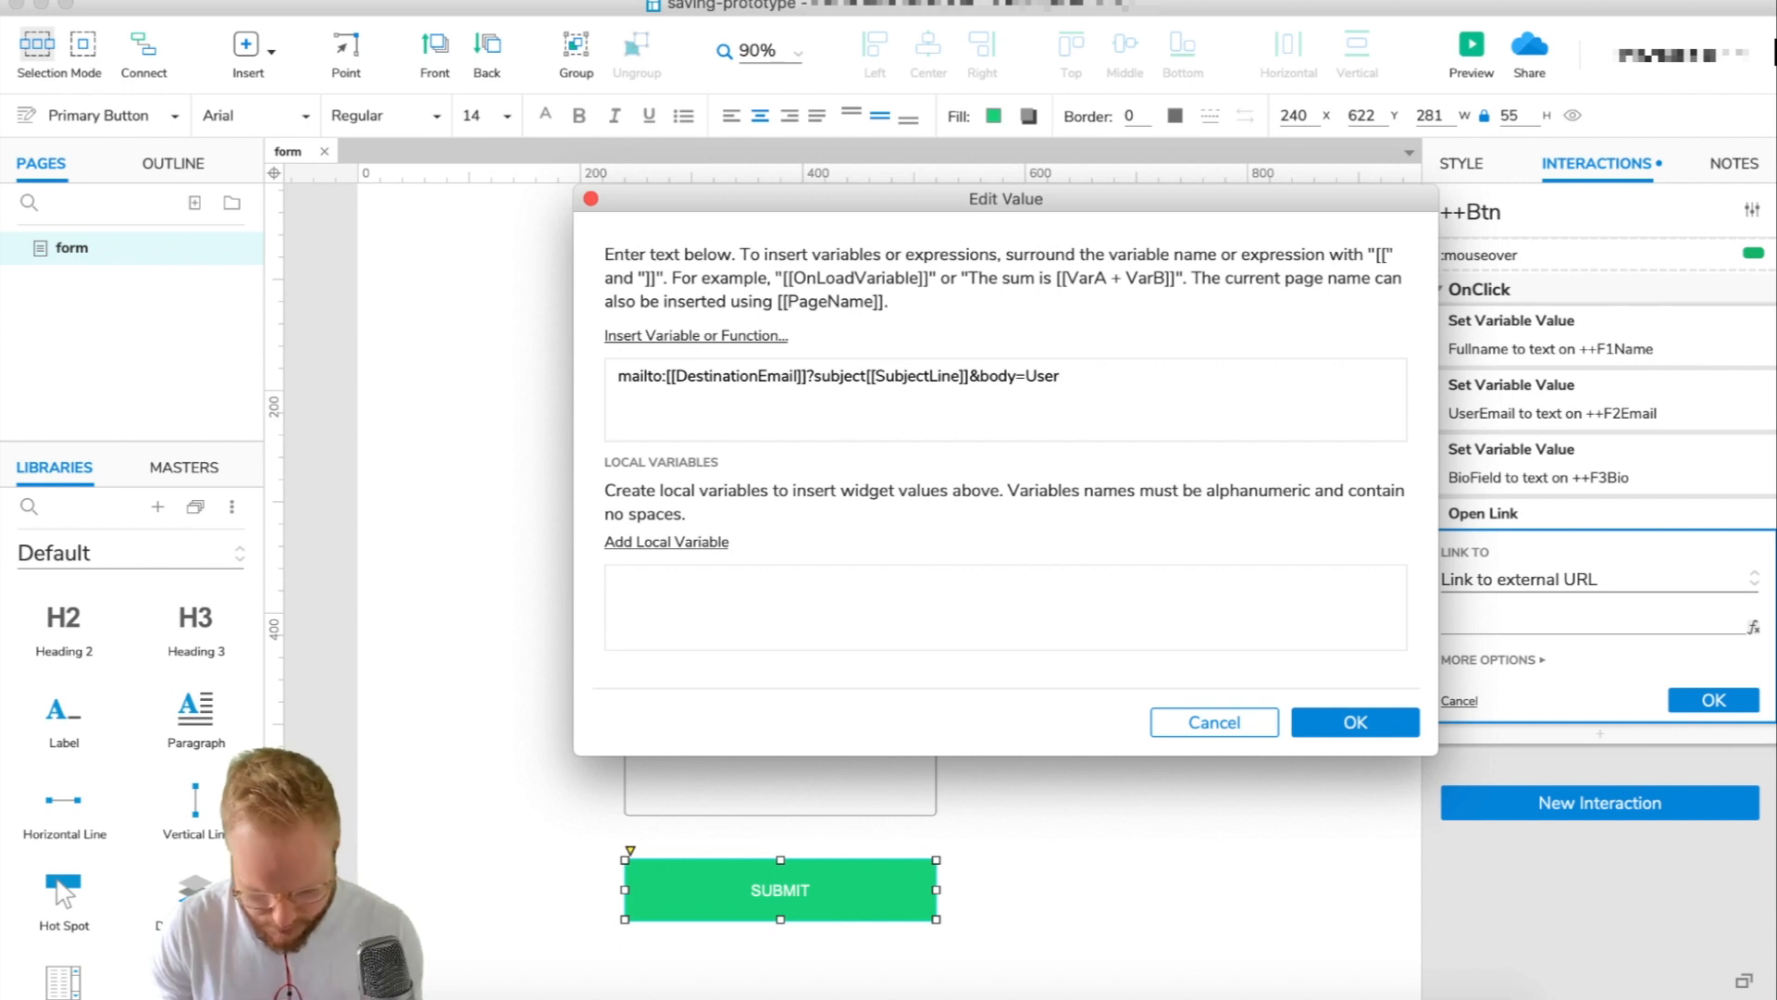
type("∞")
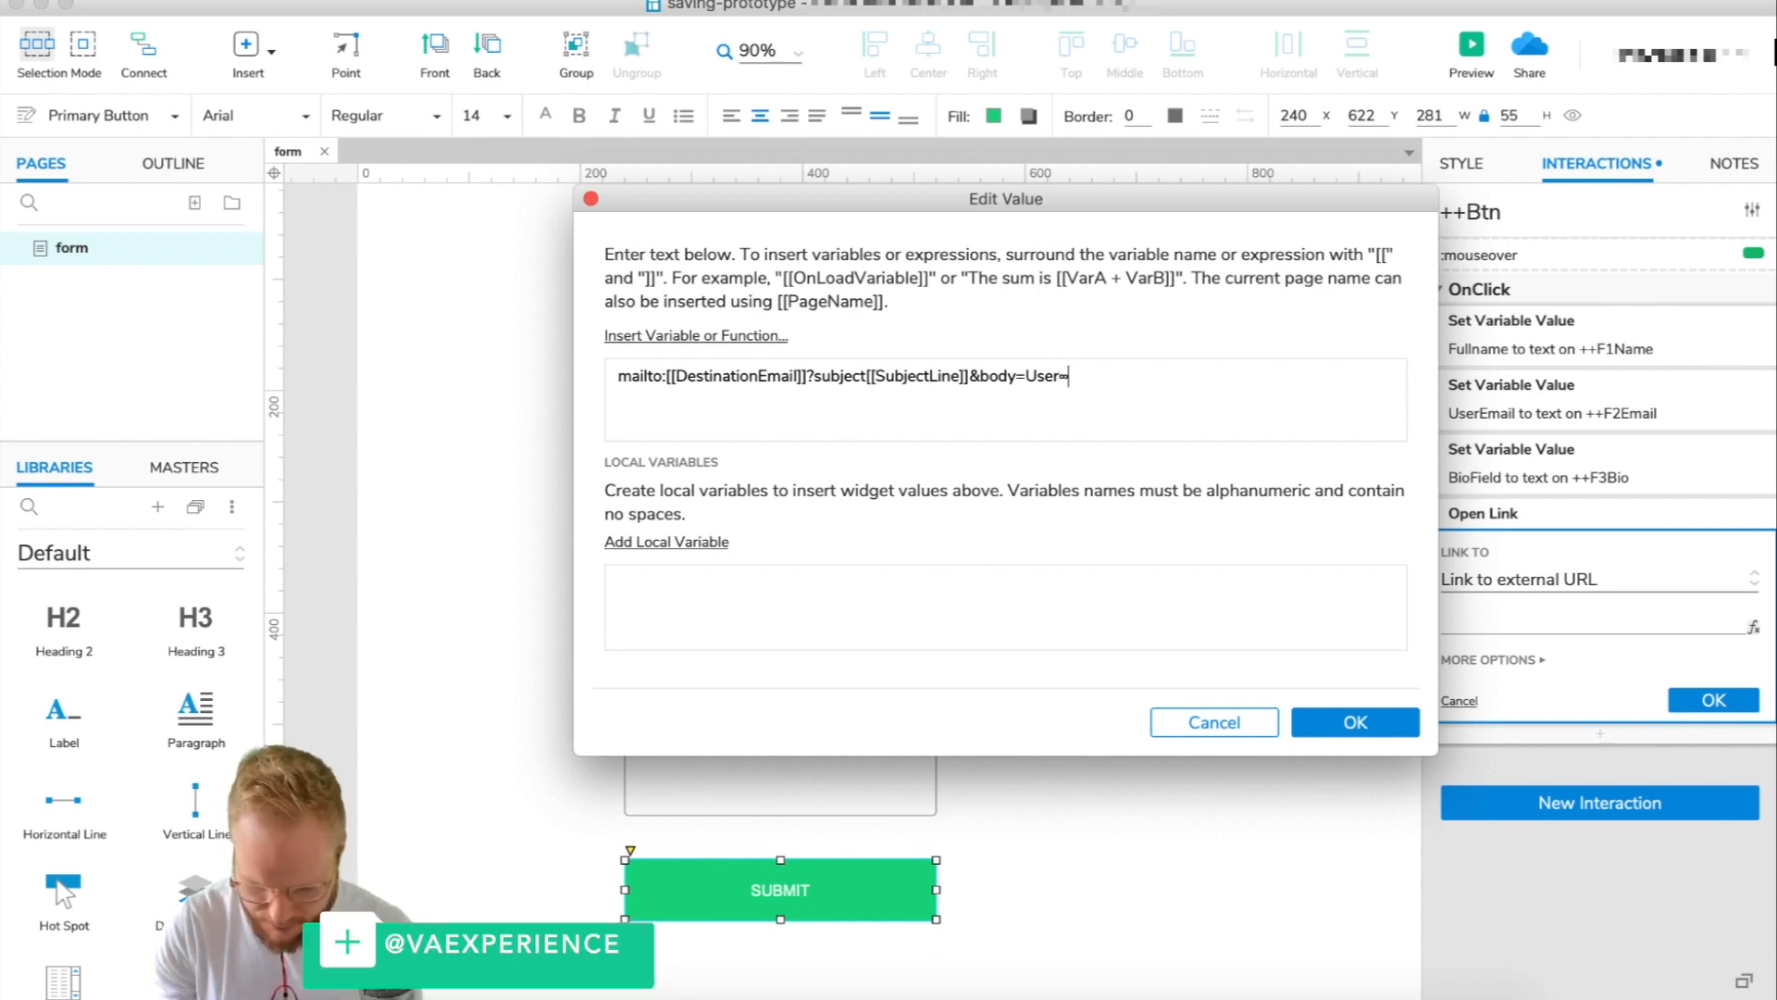
key("BackSpace")
type("%20")
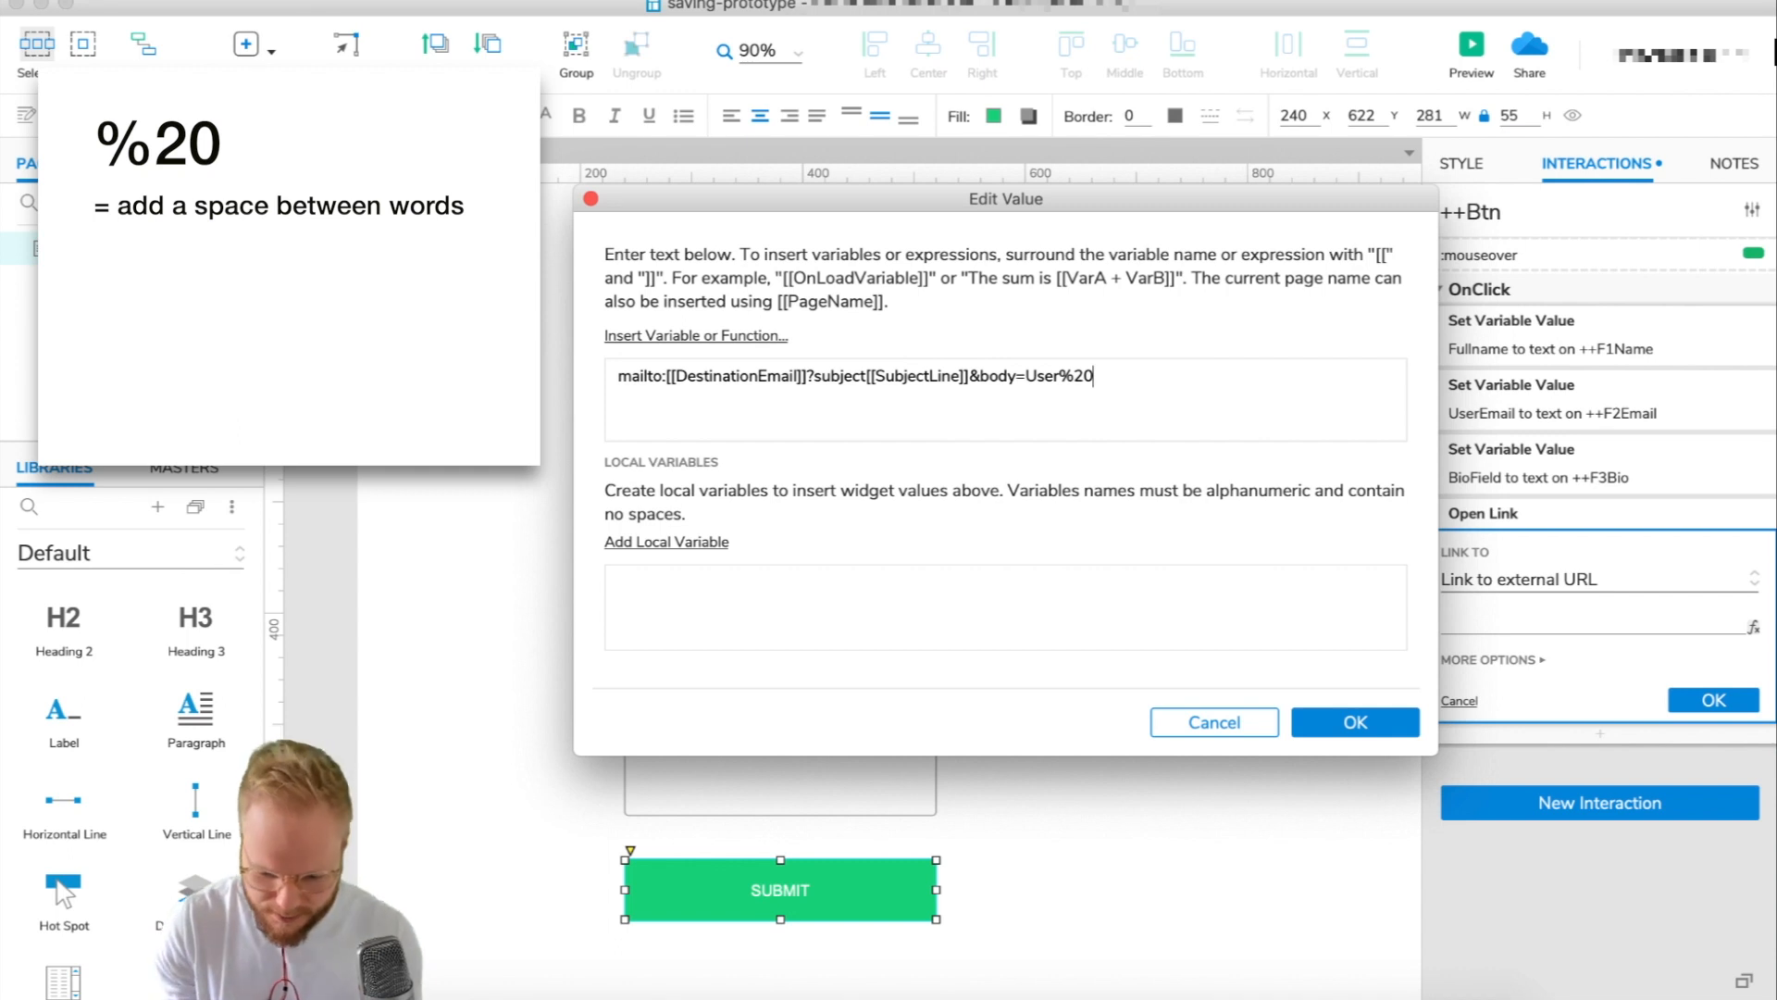
type("entry")
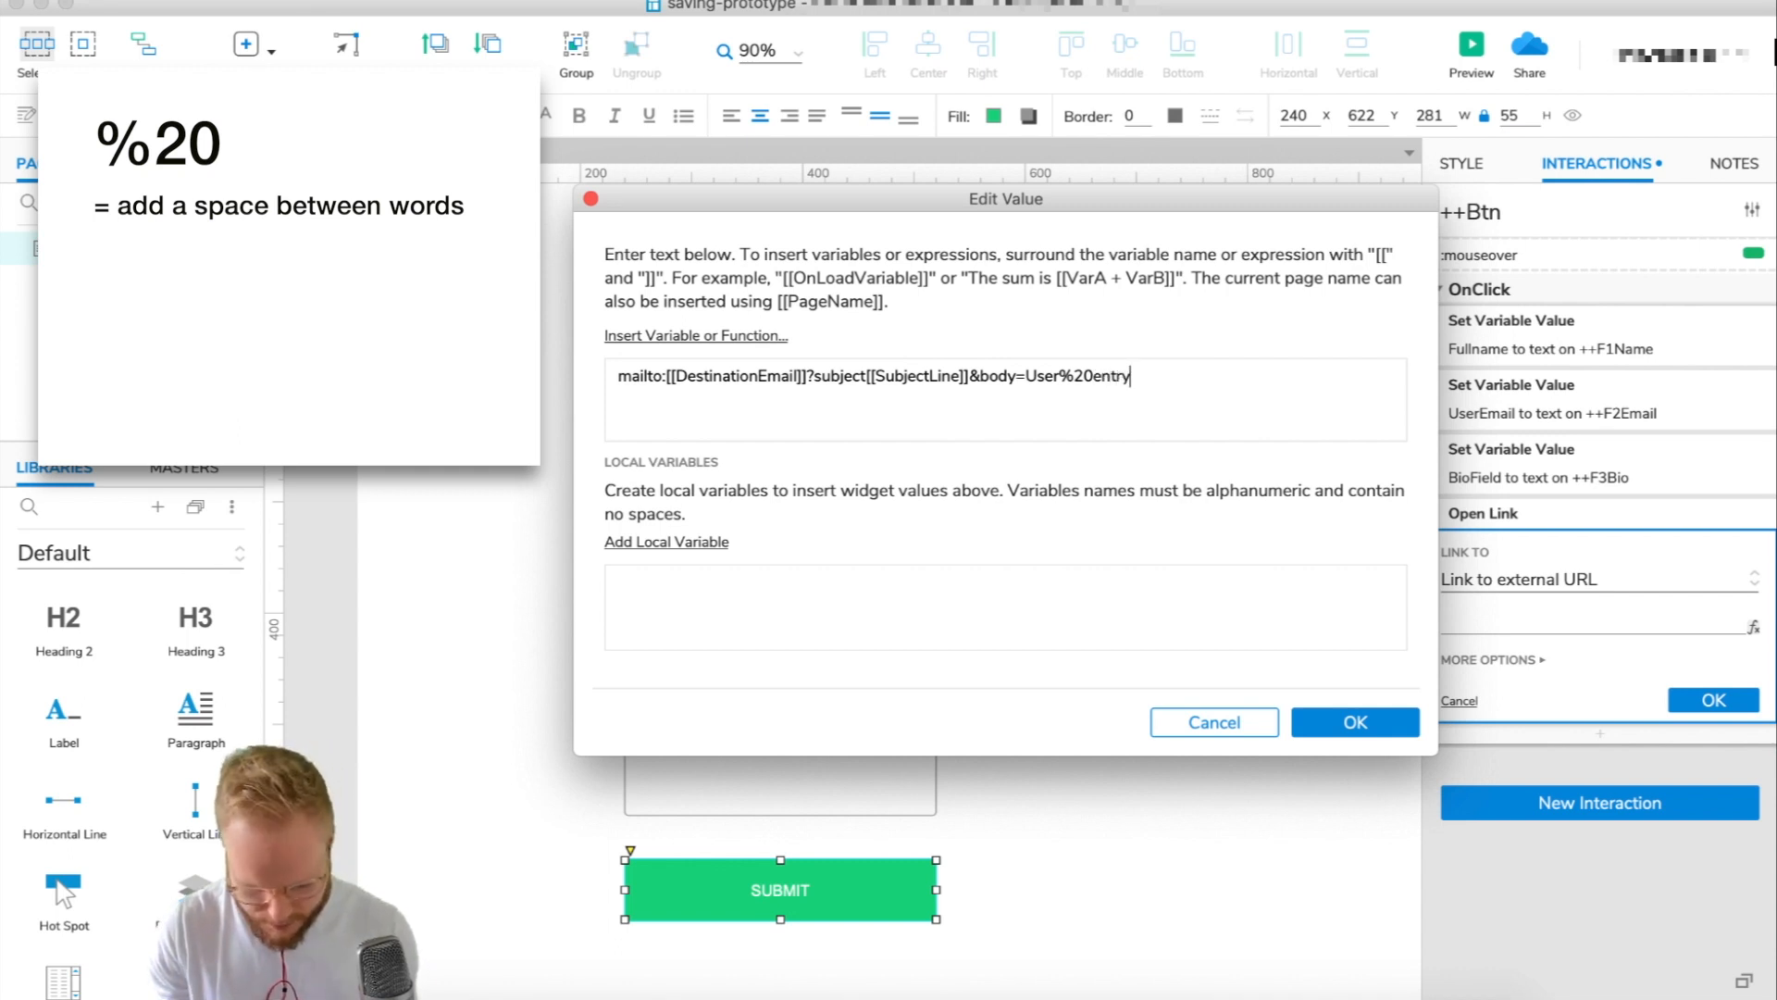
type("%20")
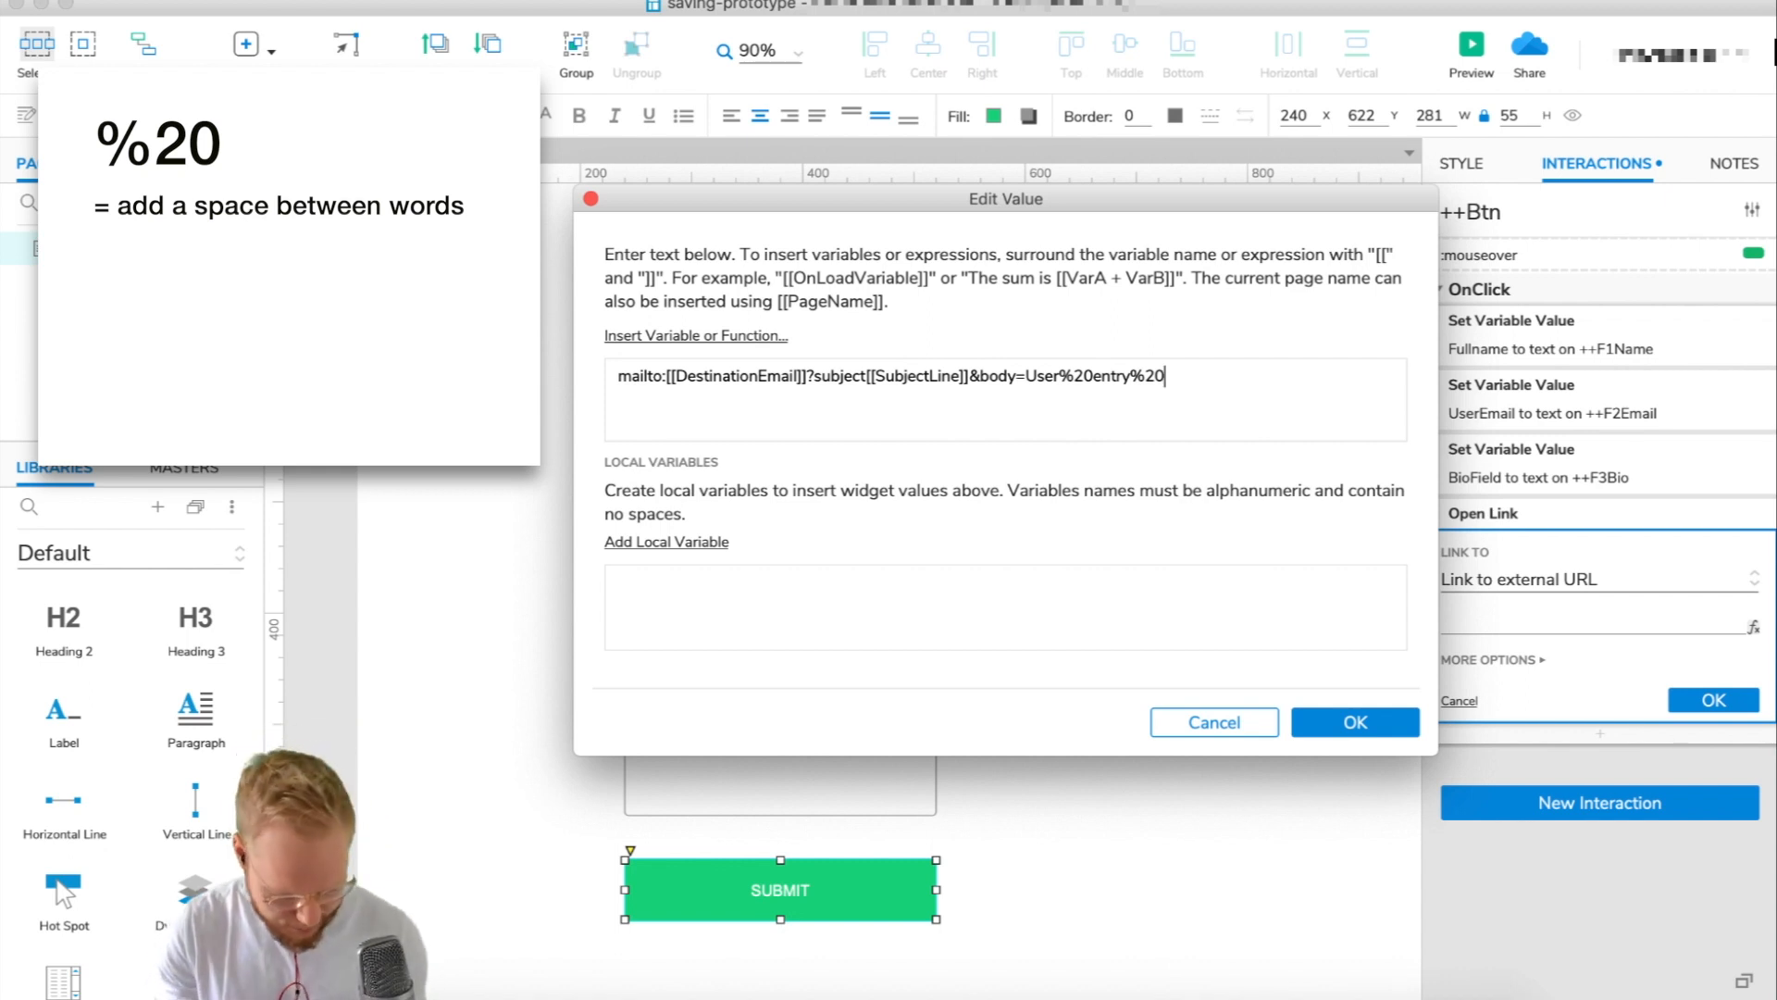
key("BackSpace")
key("BackSpace")
key("BackSpace")
type("%")
type("0D")
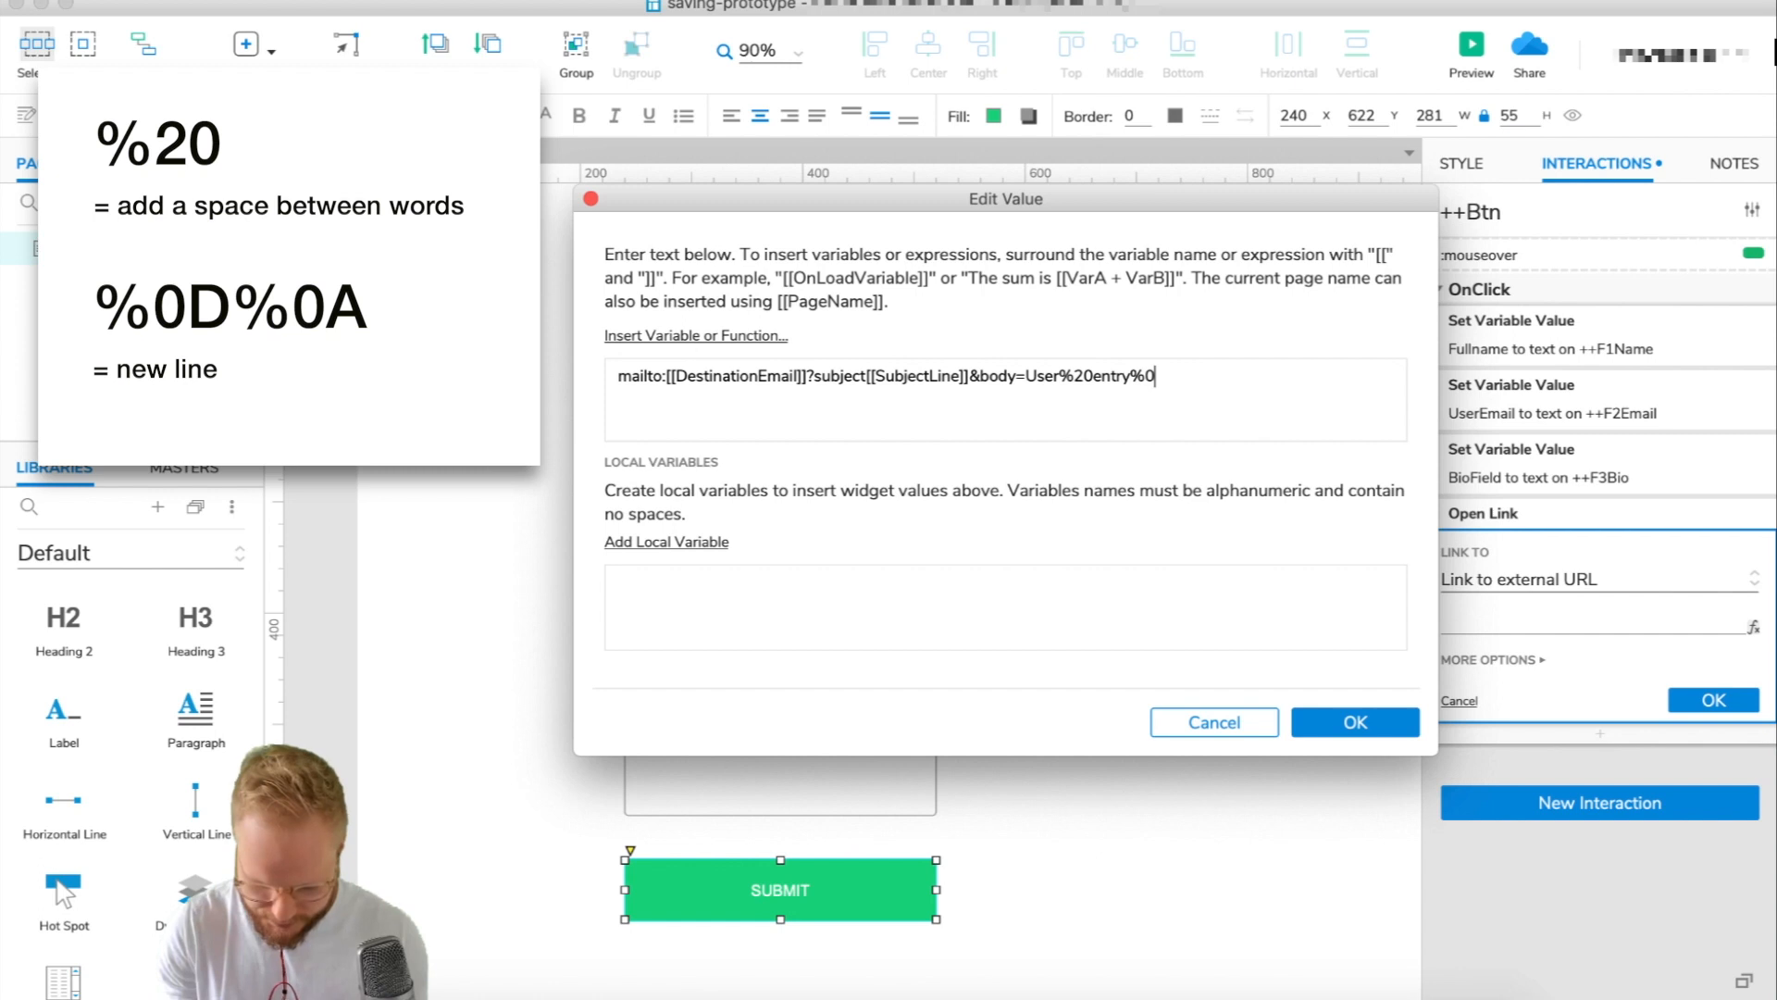
type("%0A")
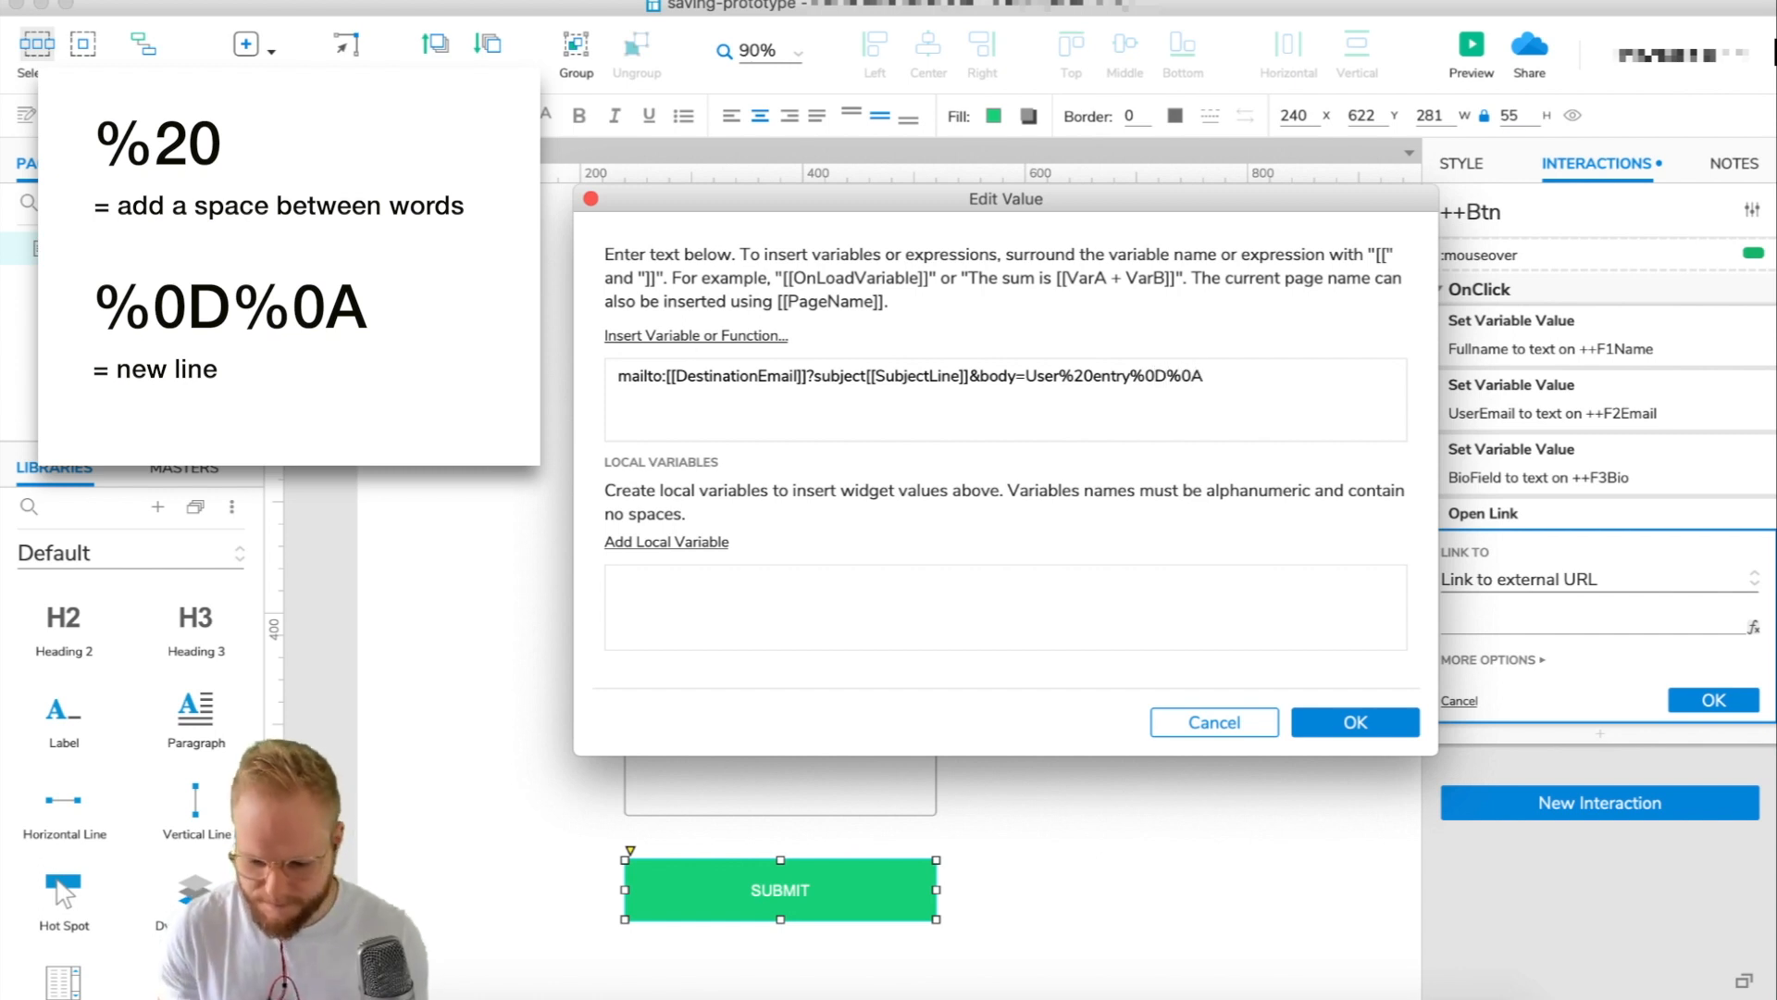
left_click_drag(1130, 376, 1208, 376)
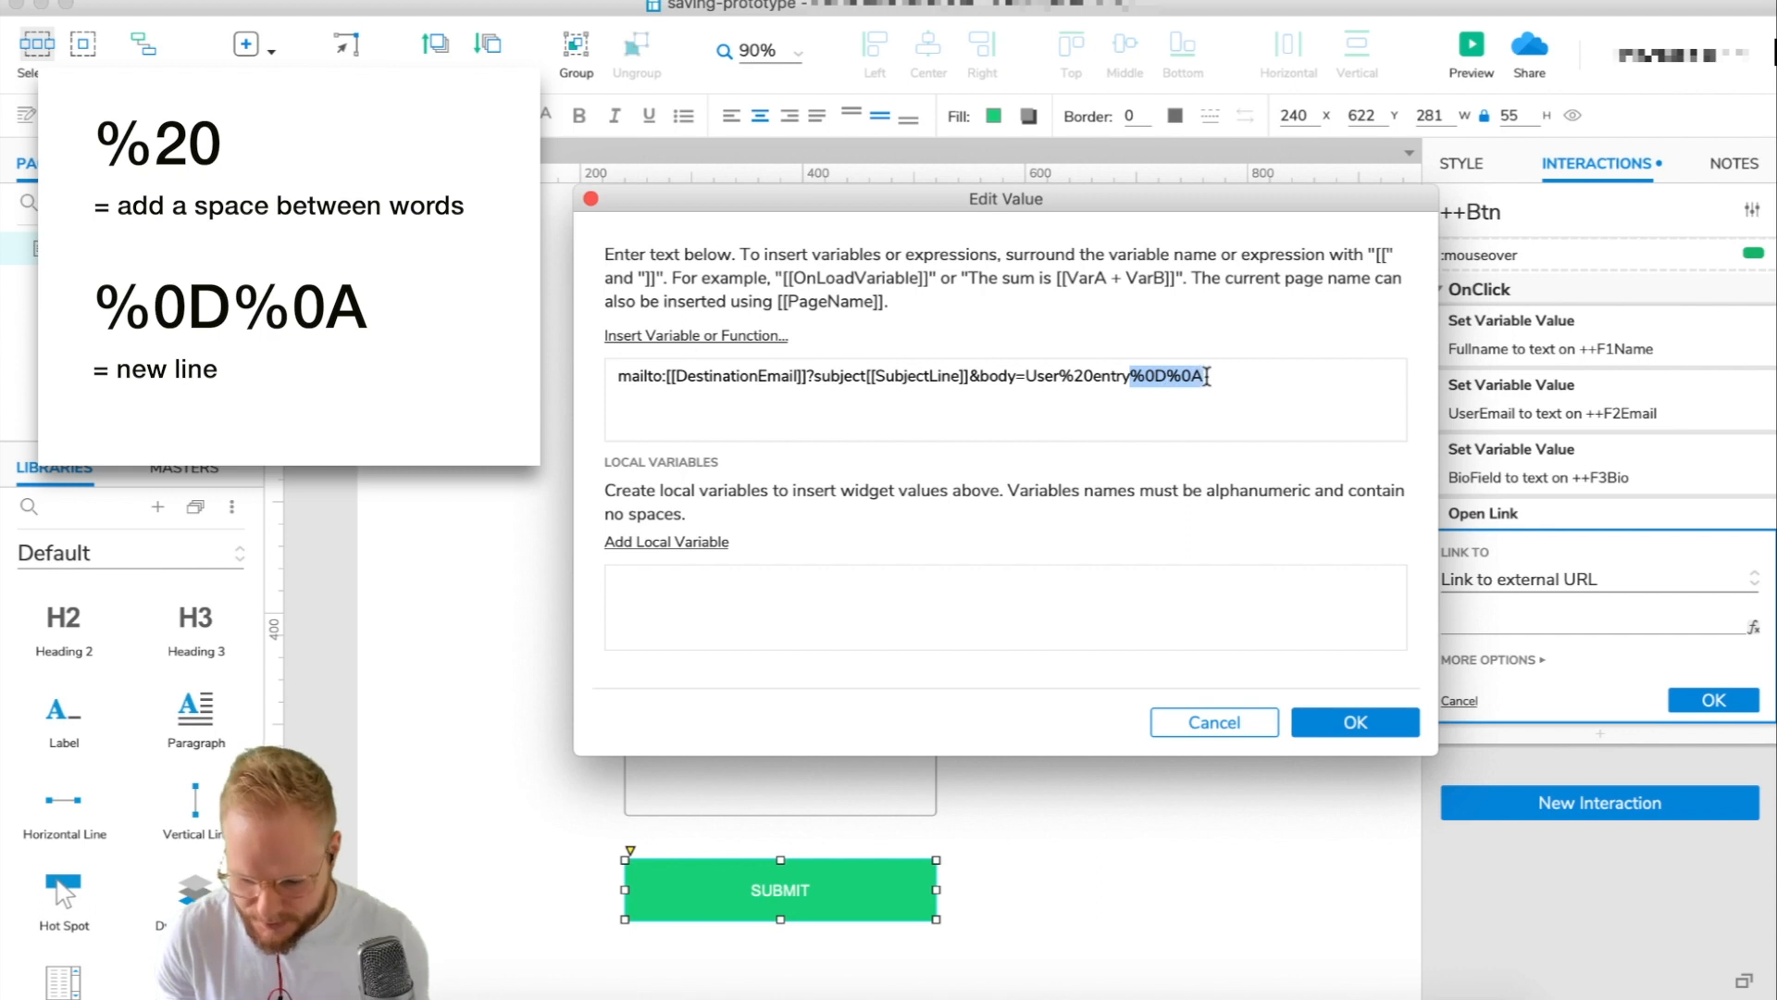
left_click_drag(1095, 376, 1058, 374)
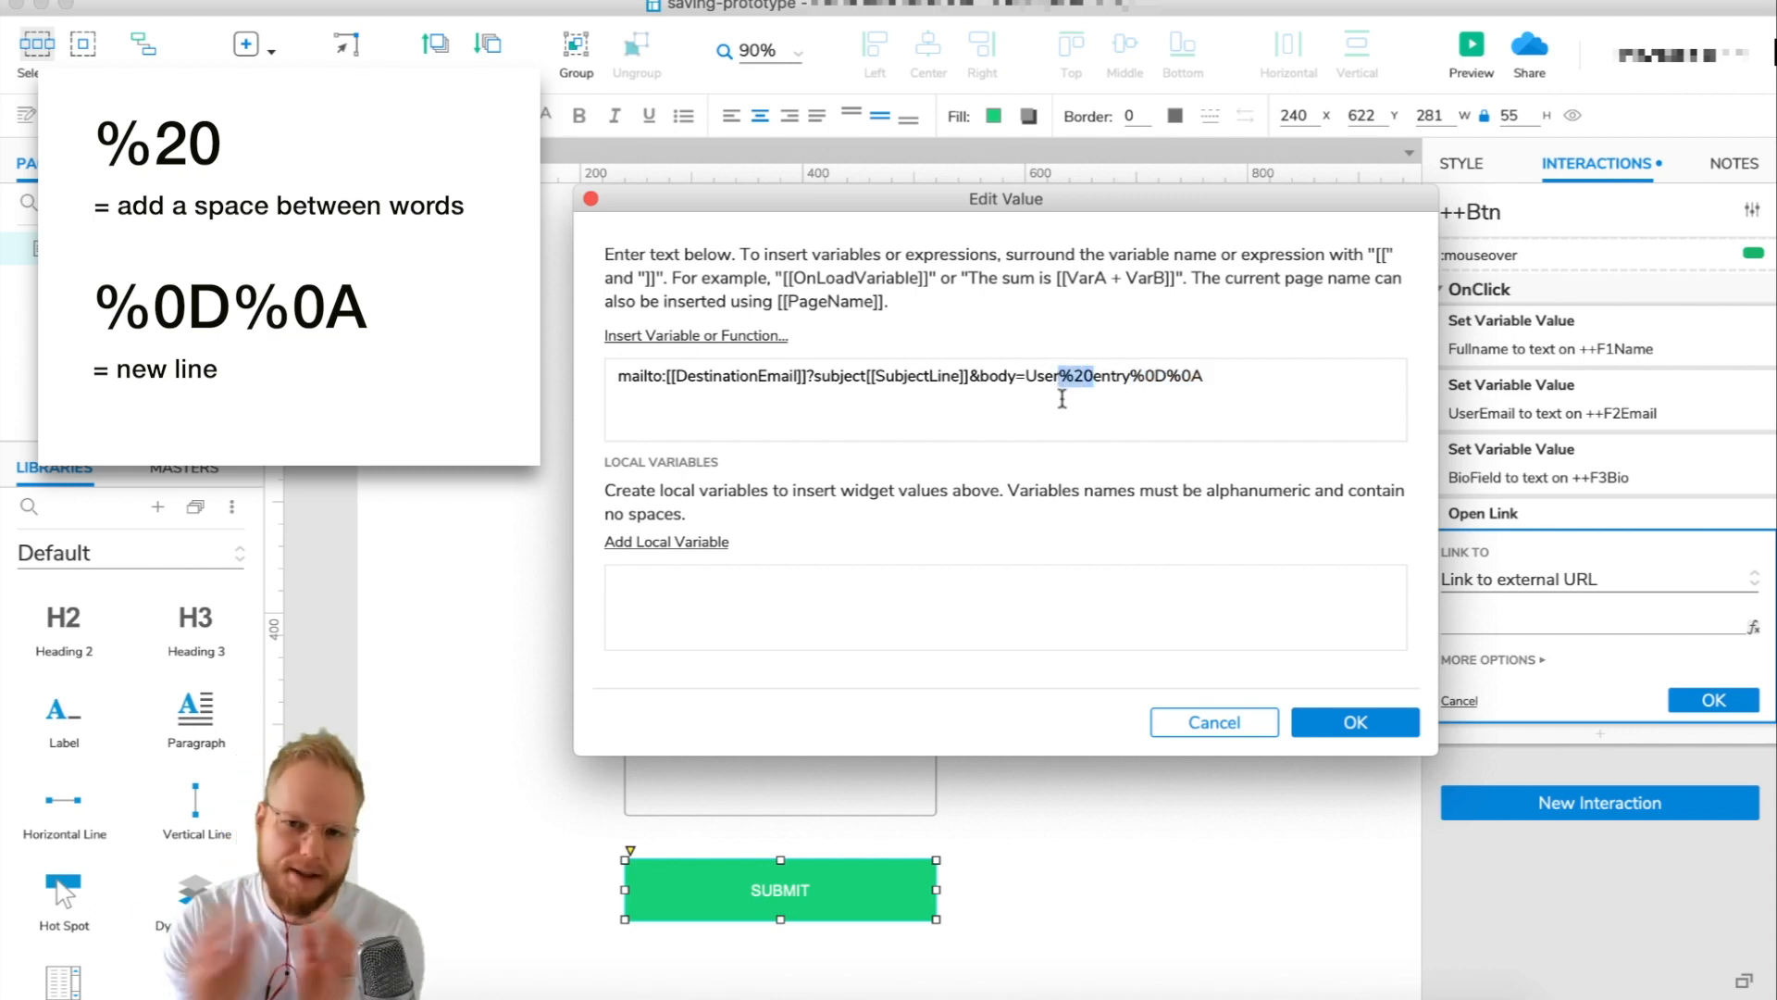
left_click(1212, 376)
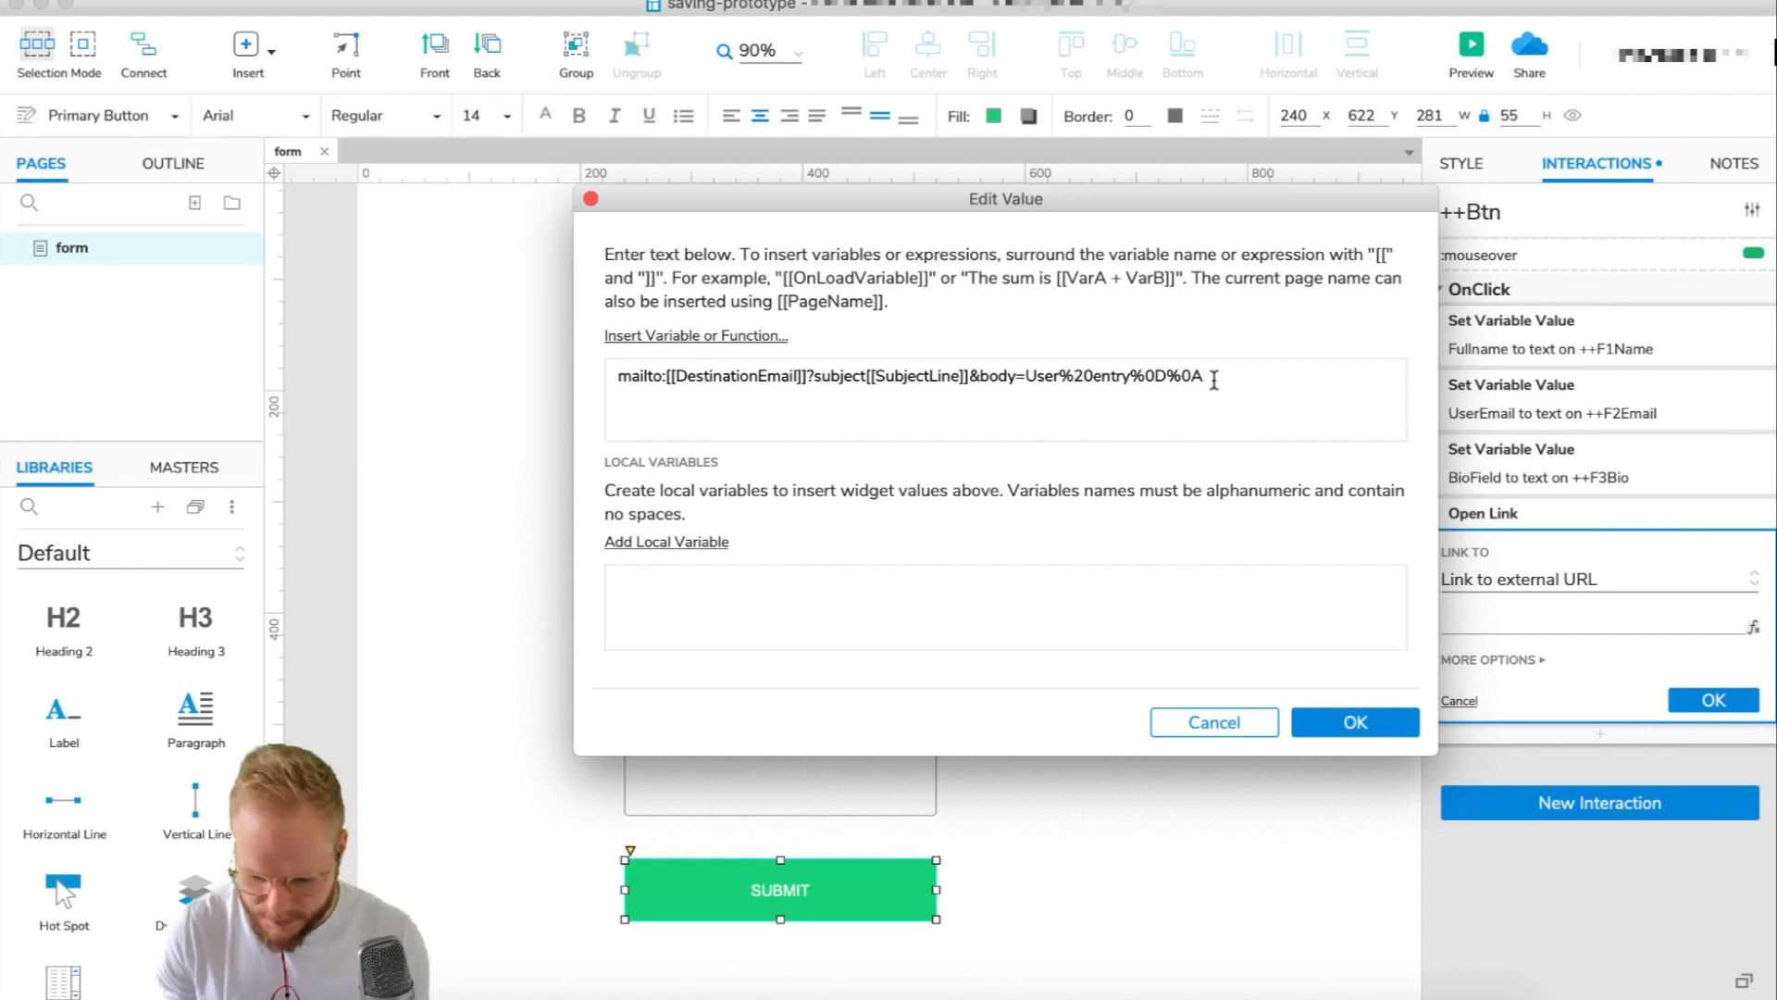
Insert Hello,%20 before User and a colon after entry in the body.
left_click(1027, 375)
type("Hello,")
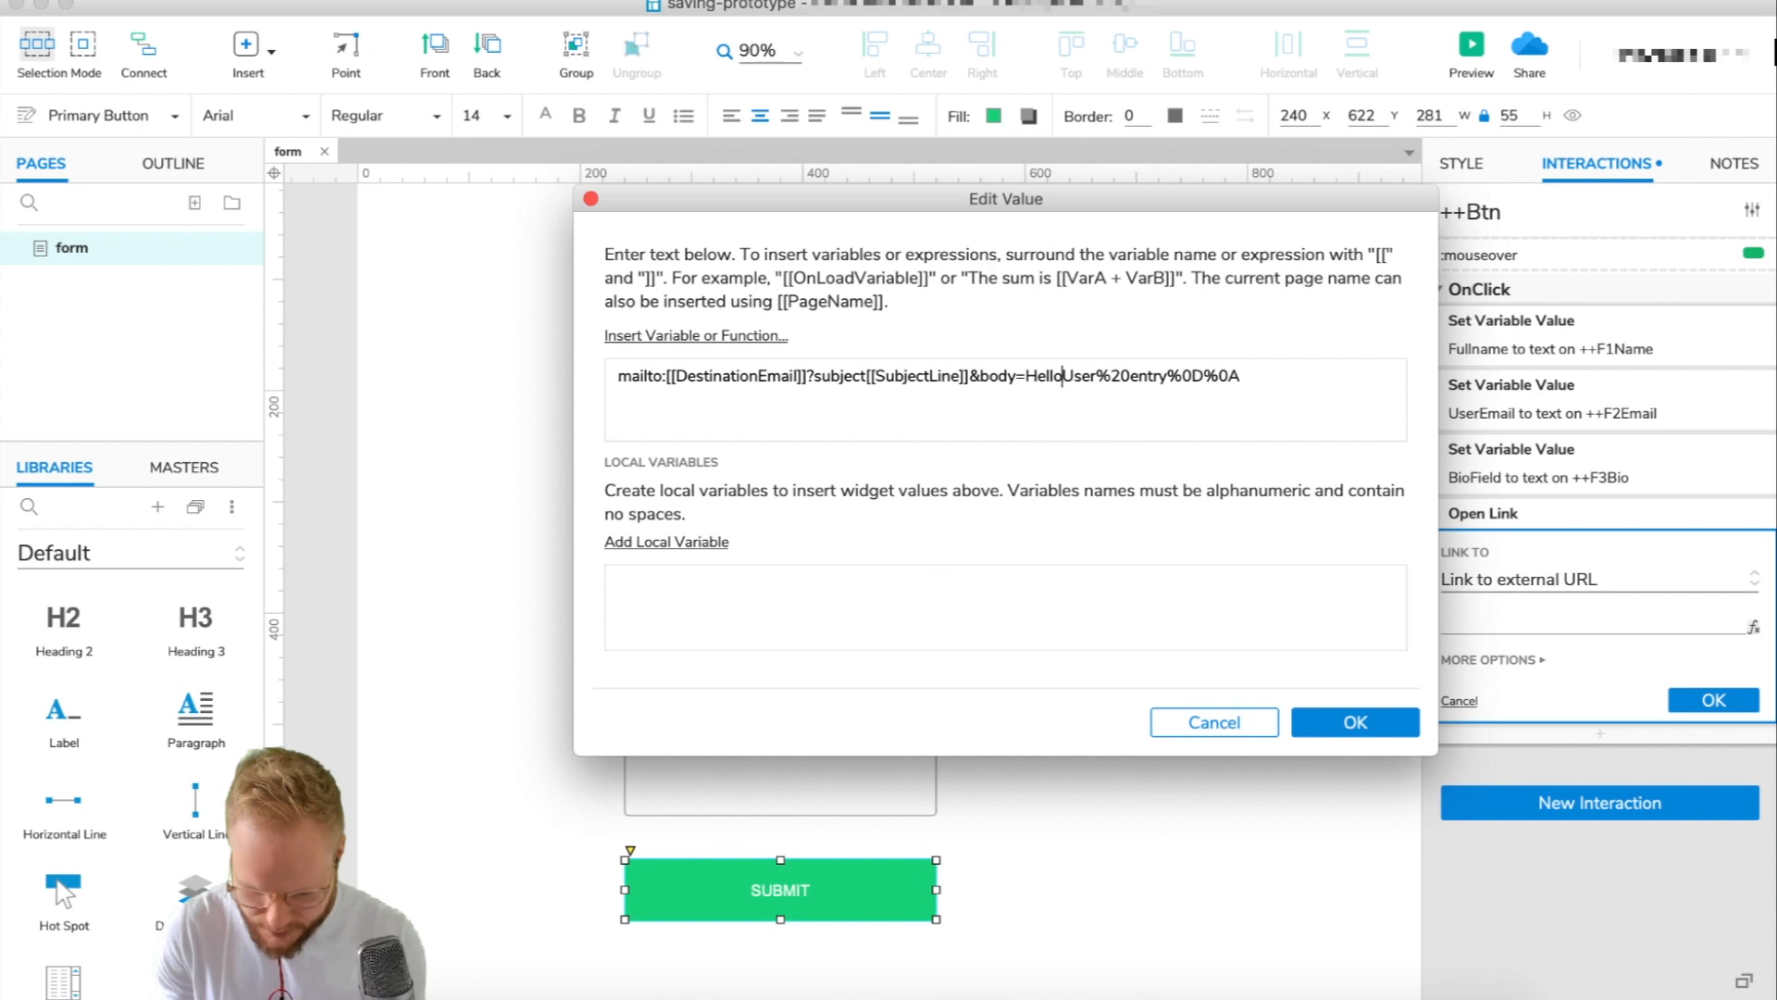
key("BackSpace")
type("%20")
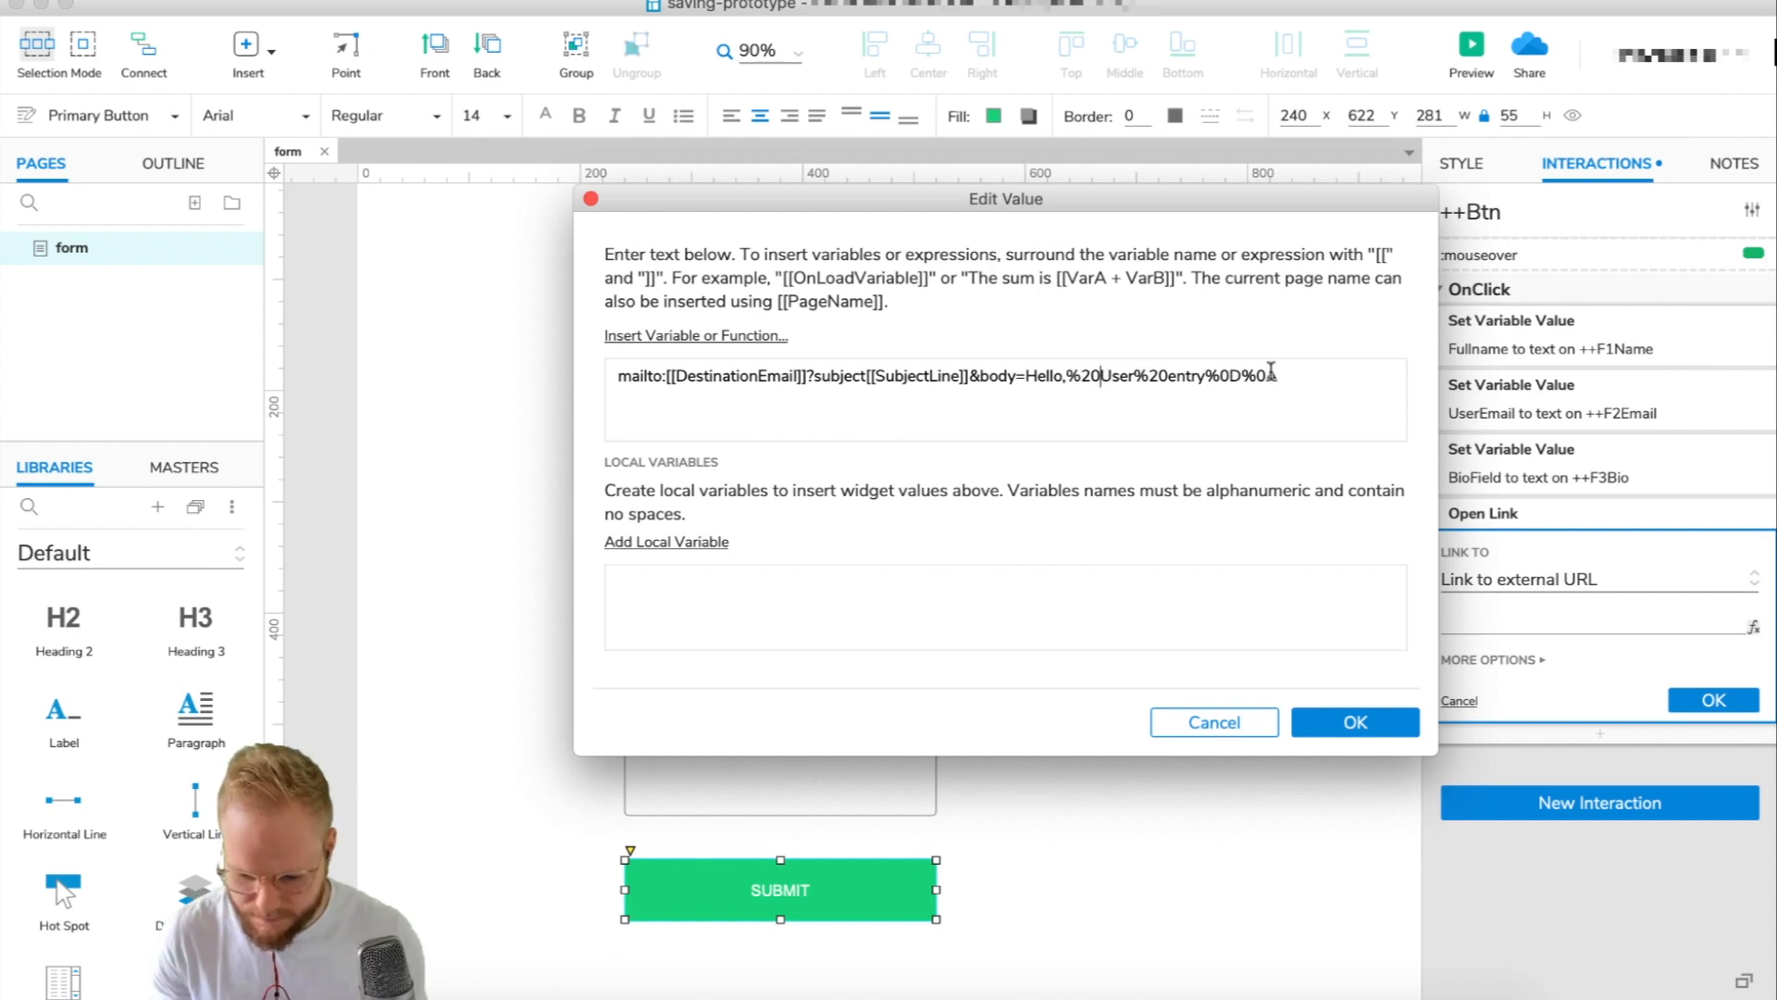
left_click(1204, 375)
type(":")
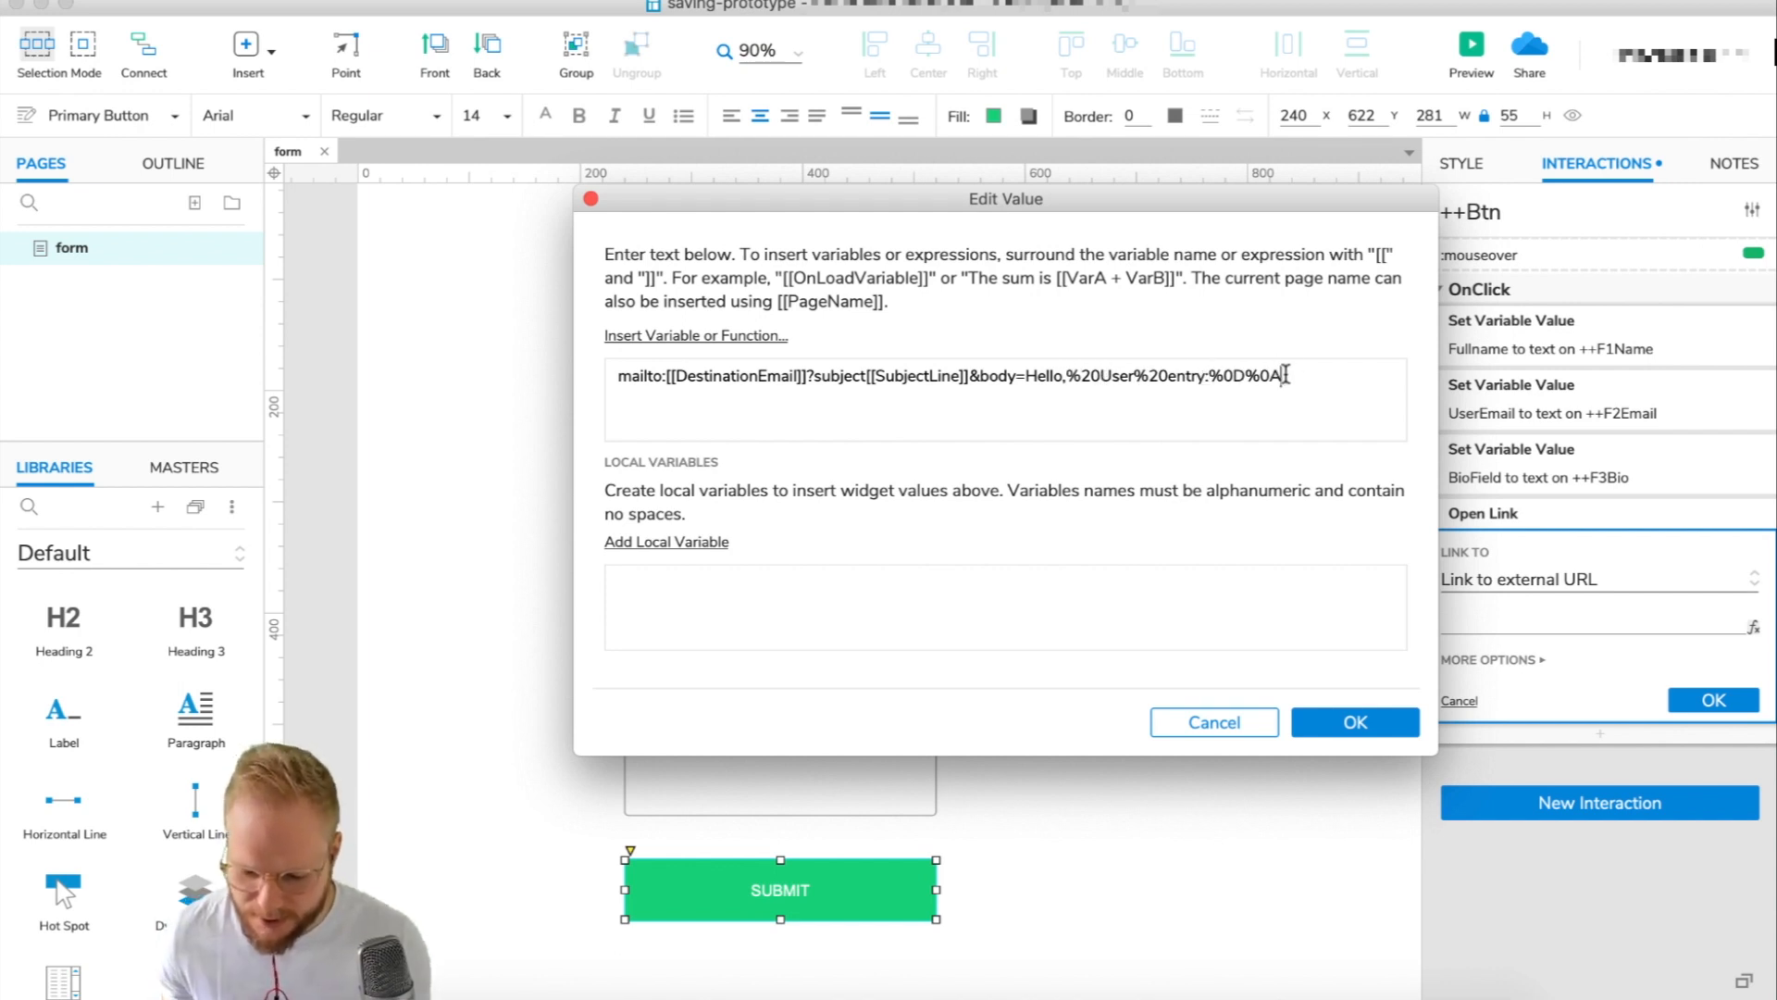
Append [[Fullname]], [[UserEmail]] and [[BioField]] to the mailto body, separated by %20.
left_click(710, 335)
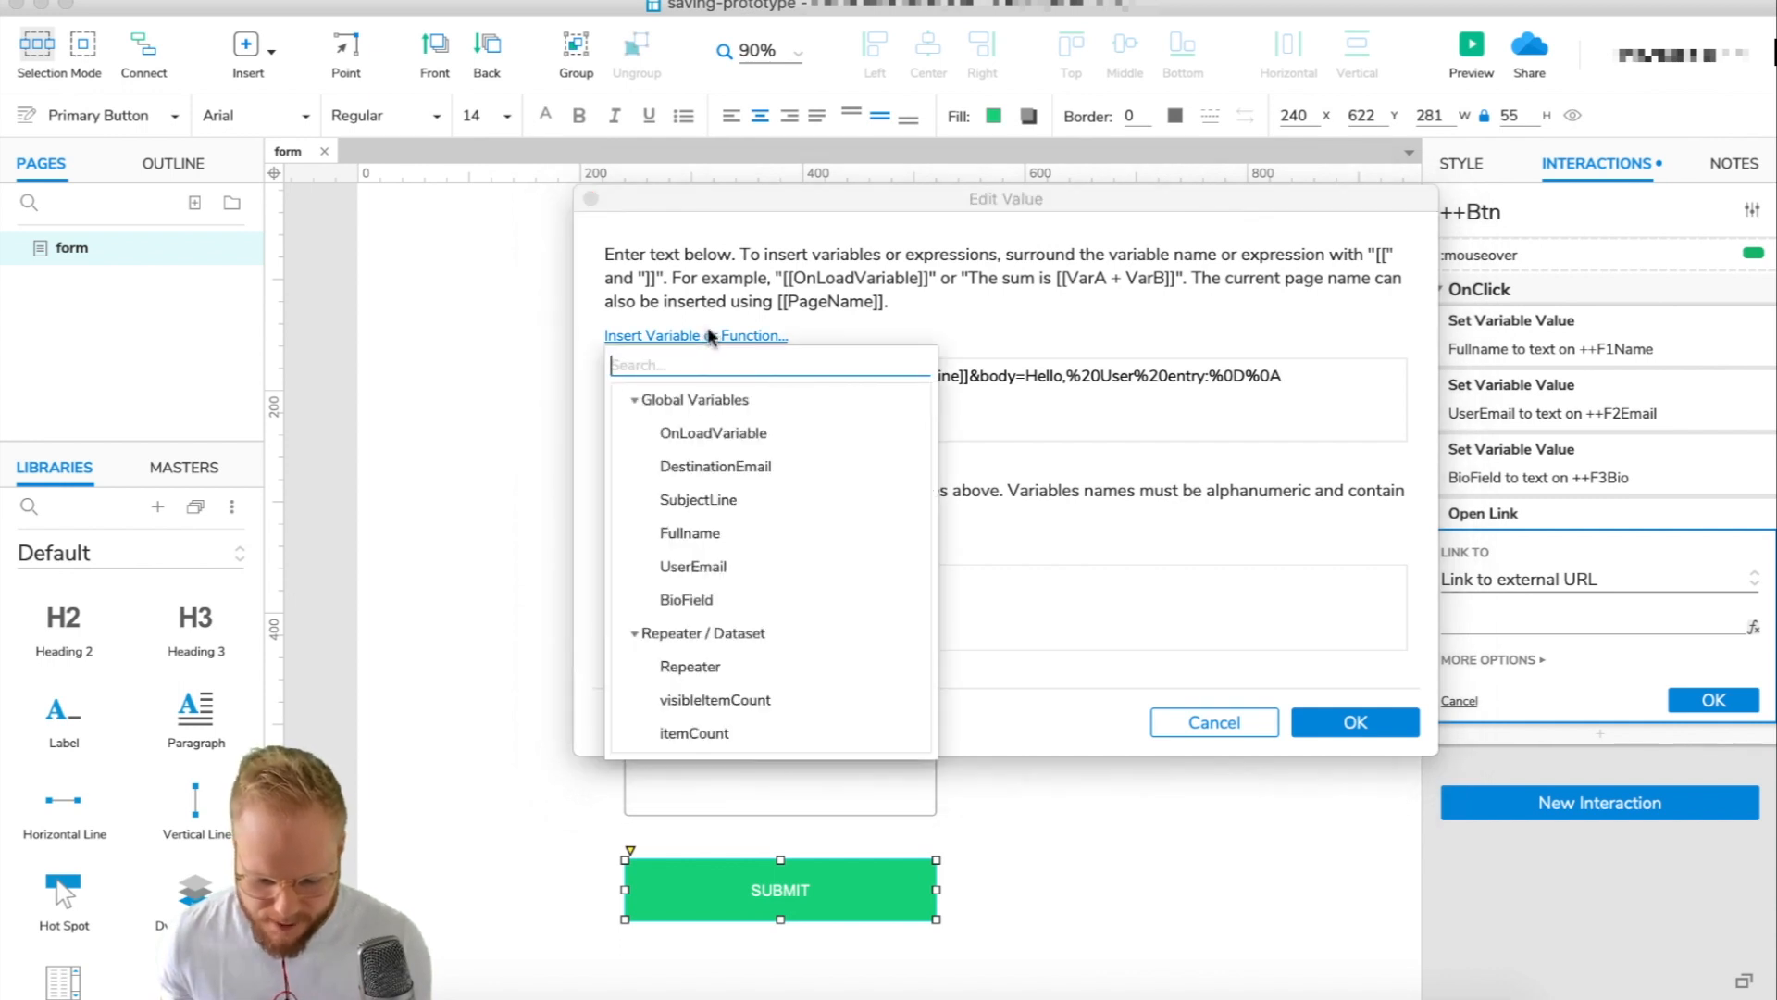
left_click(696, 531)
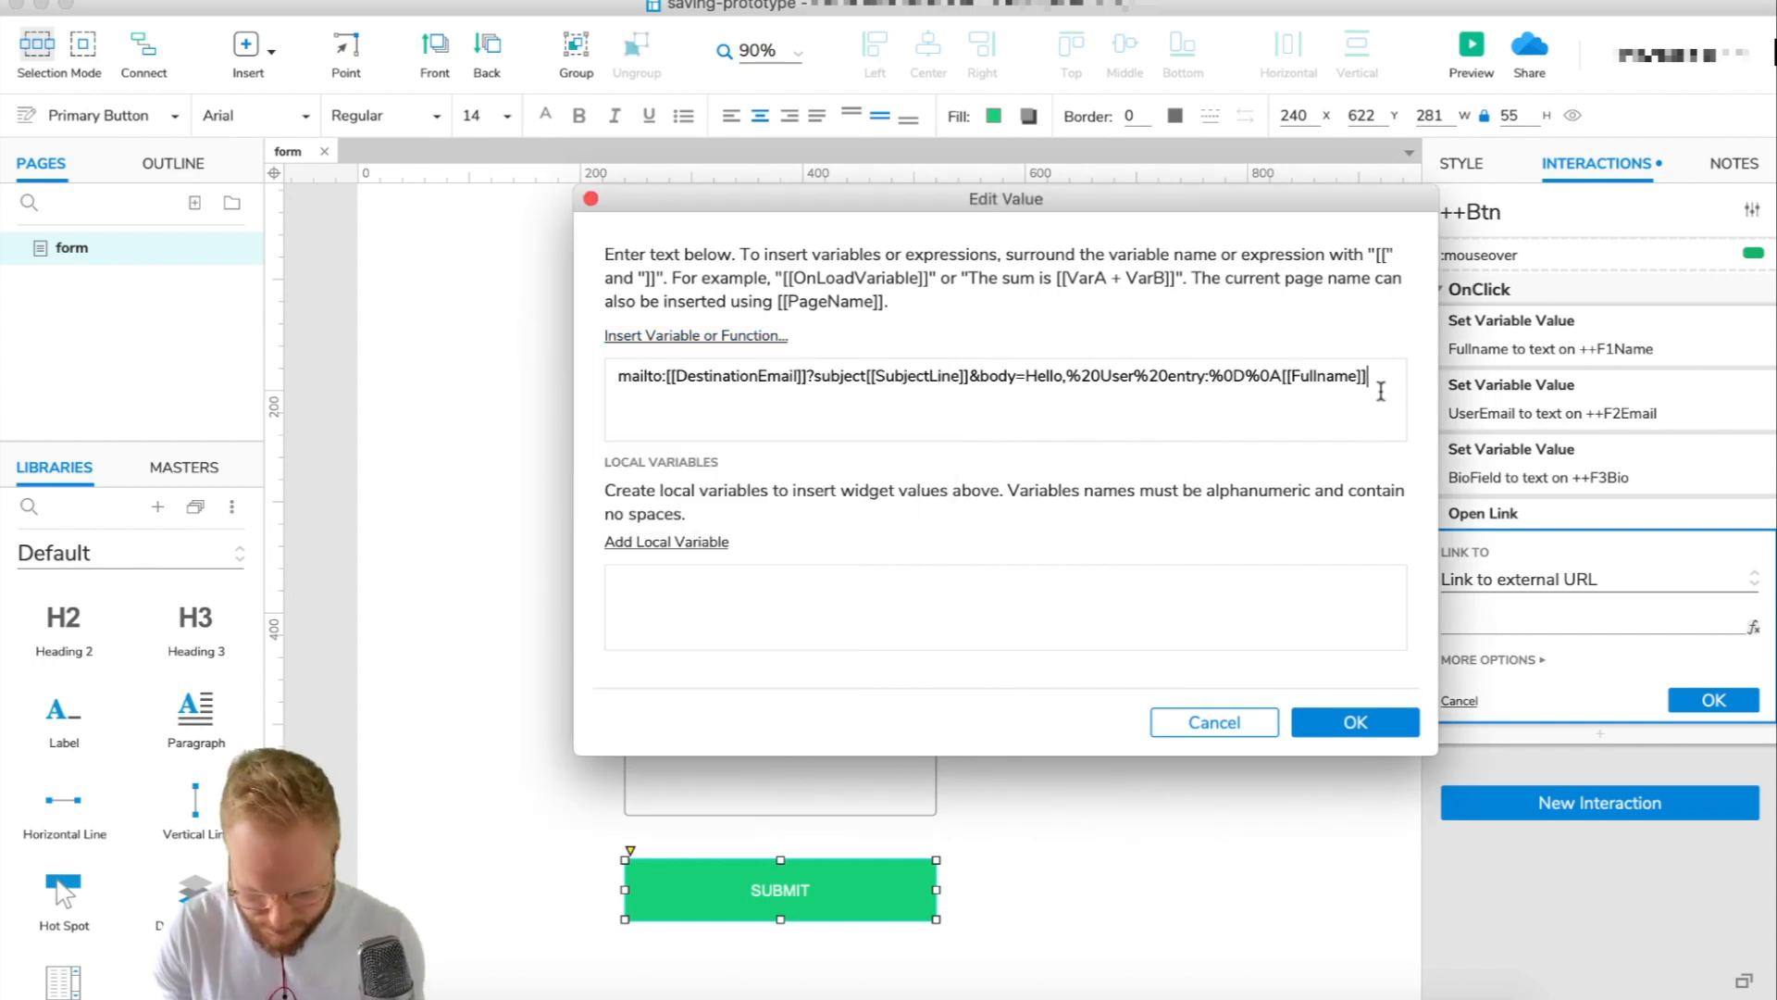
type("%20")
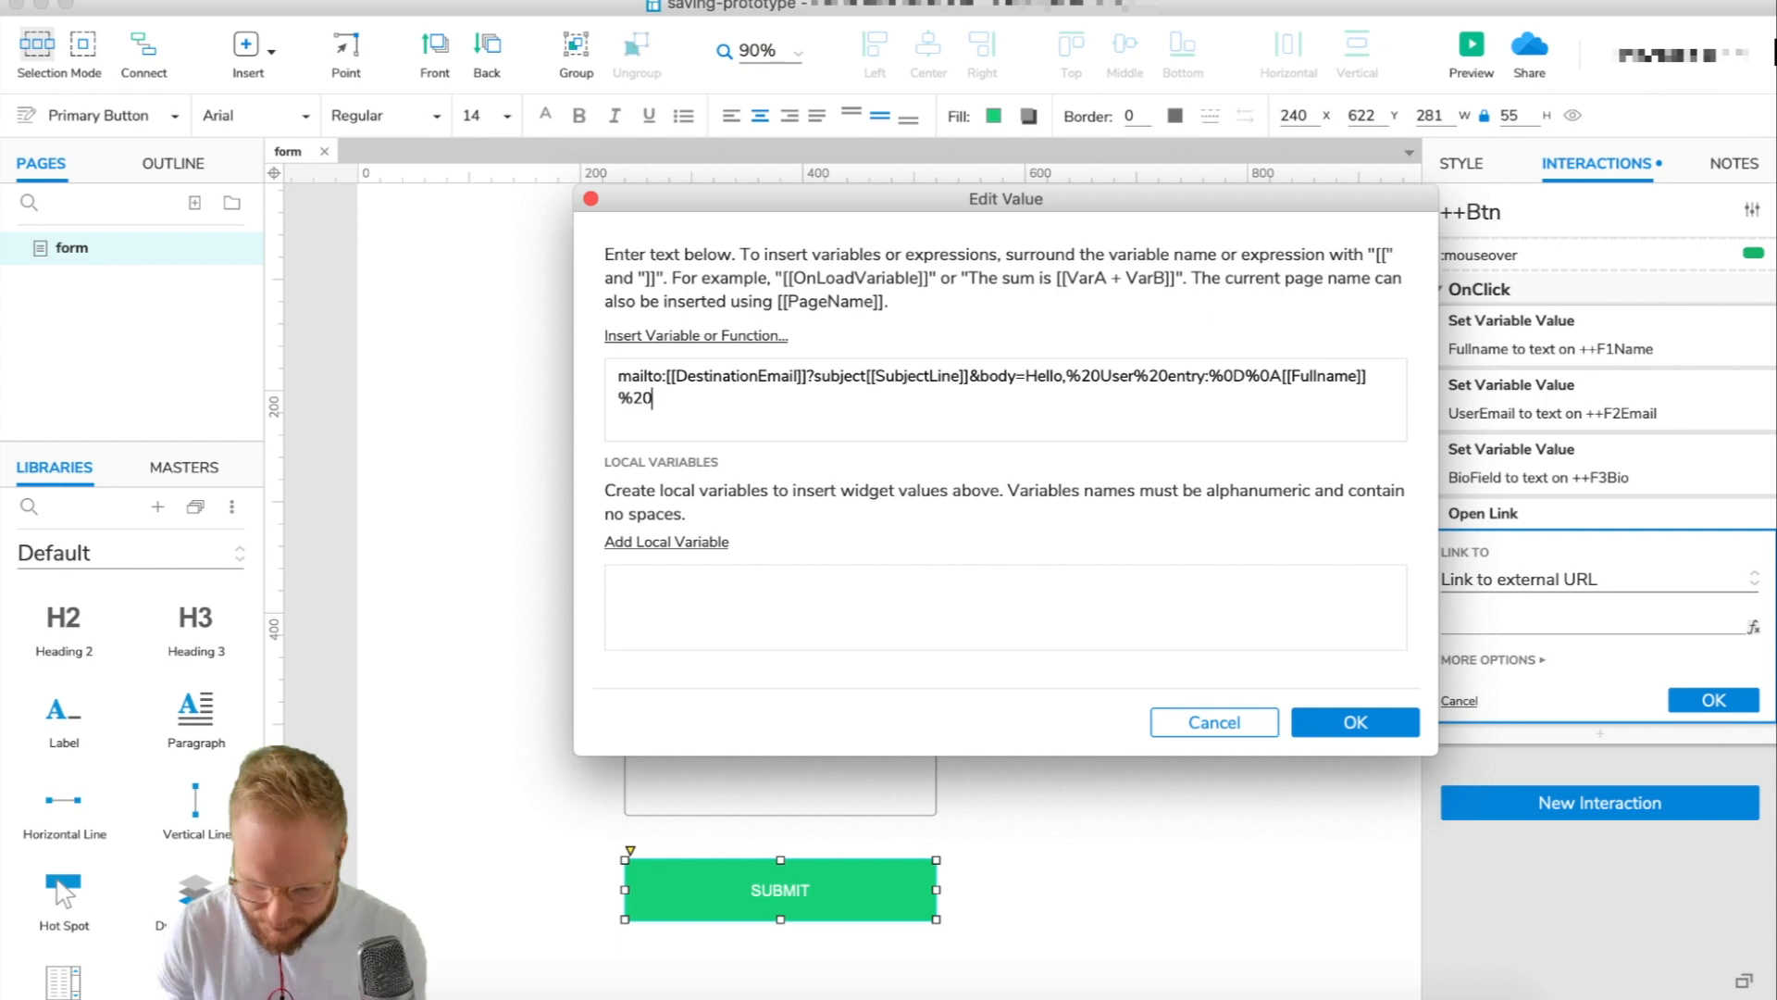
left_click(657, 335)
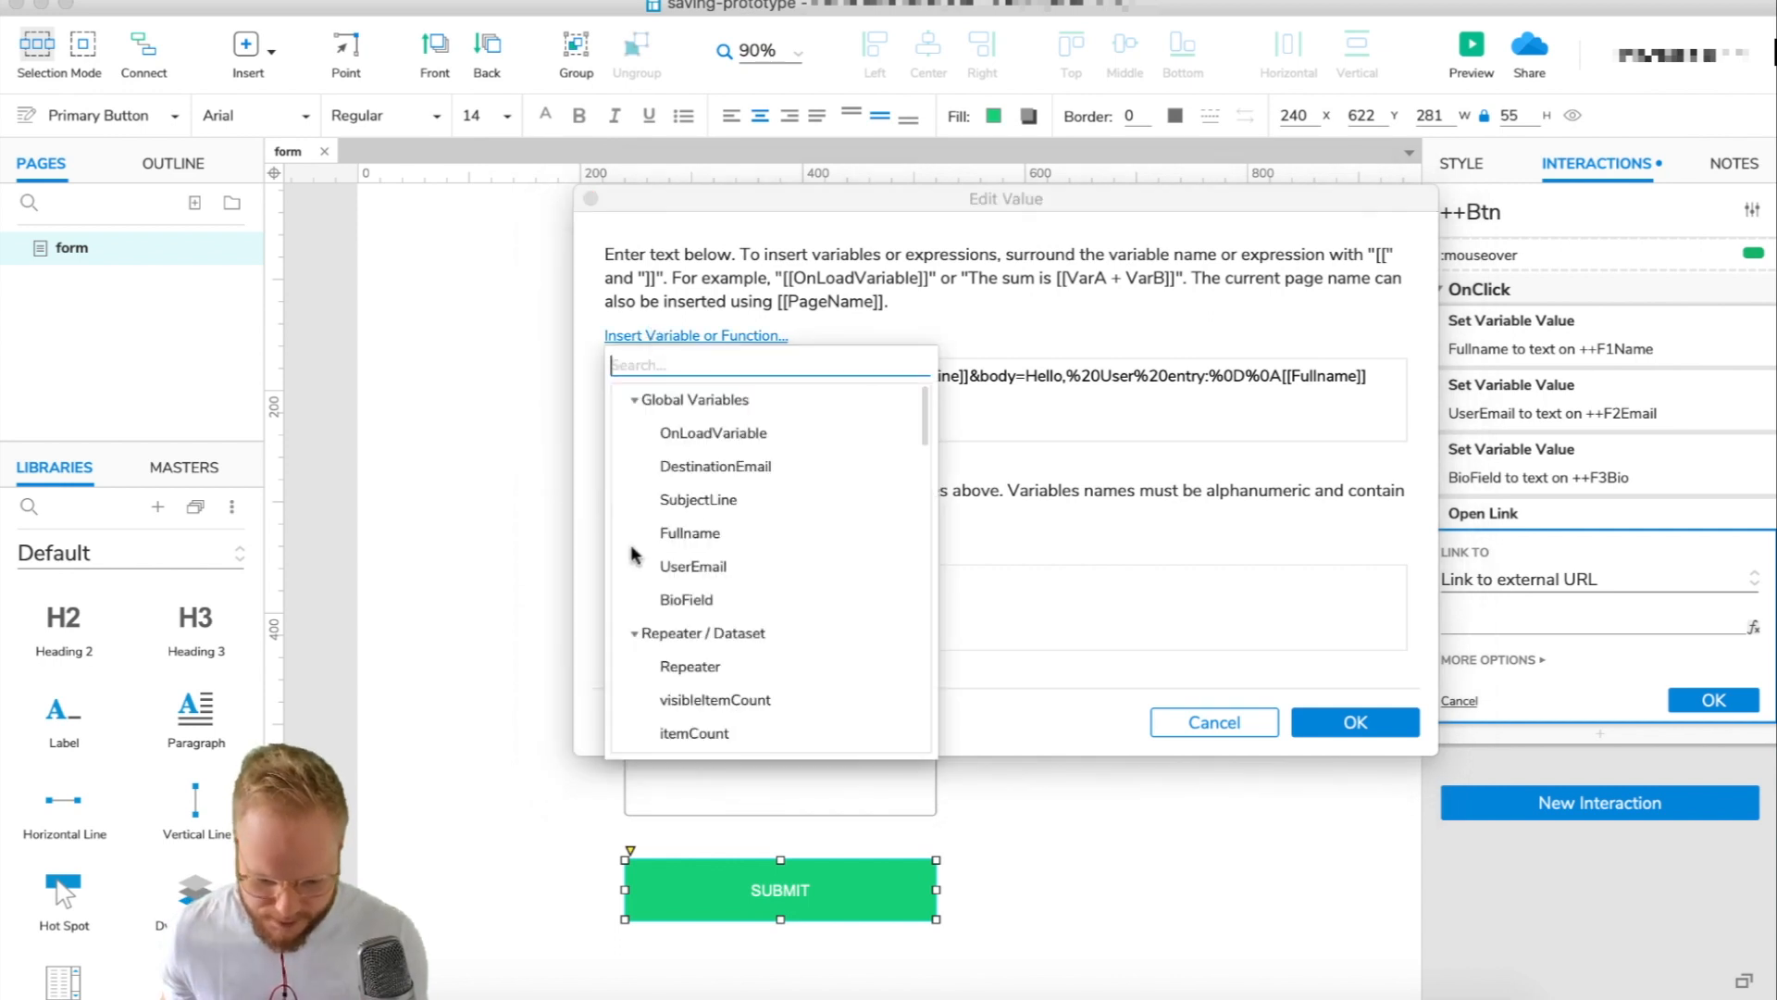
left_click(704, 566)
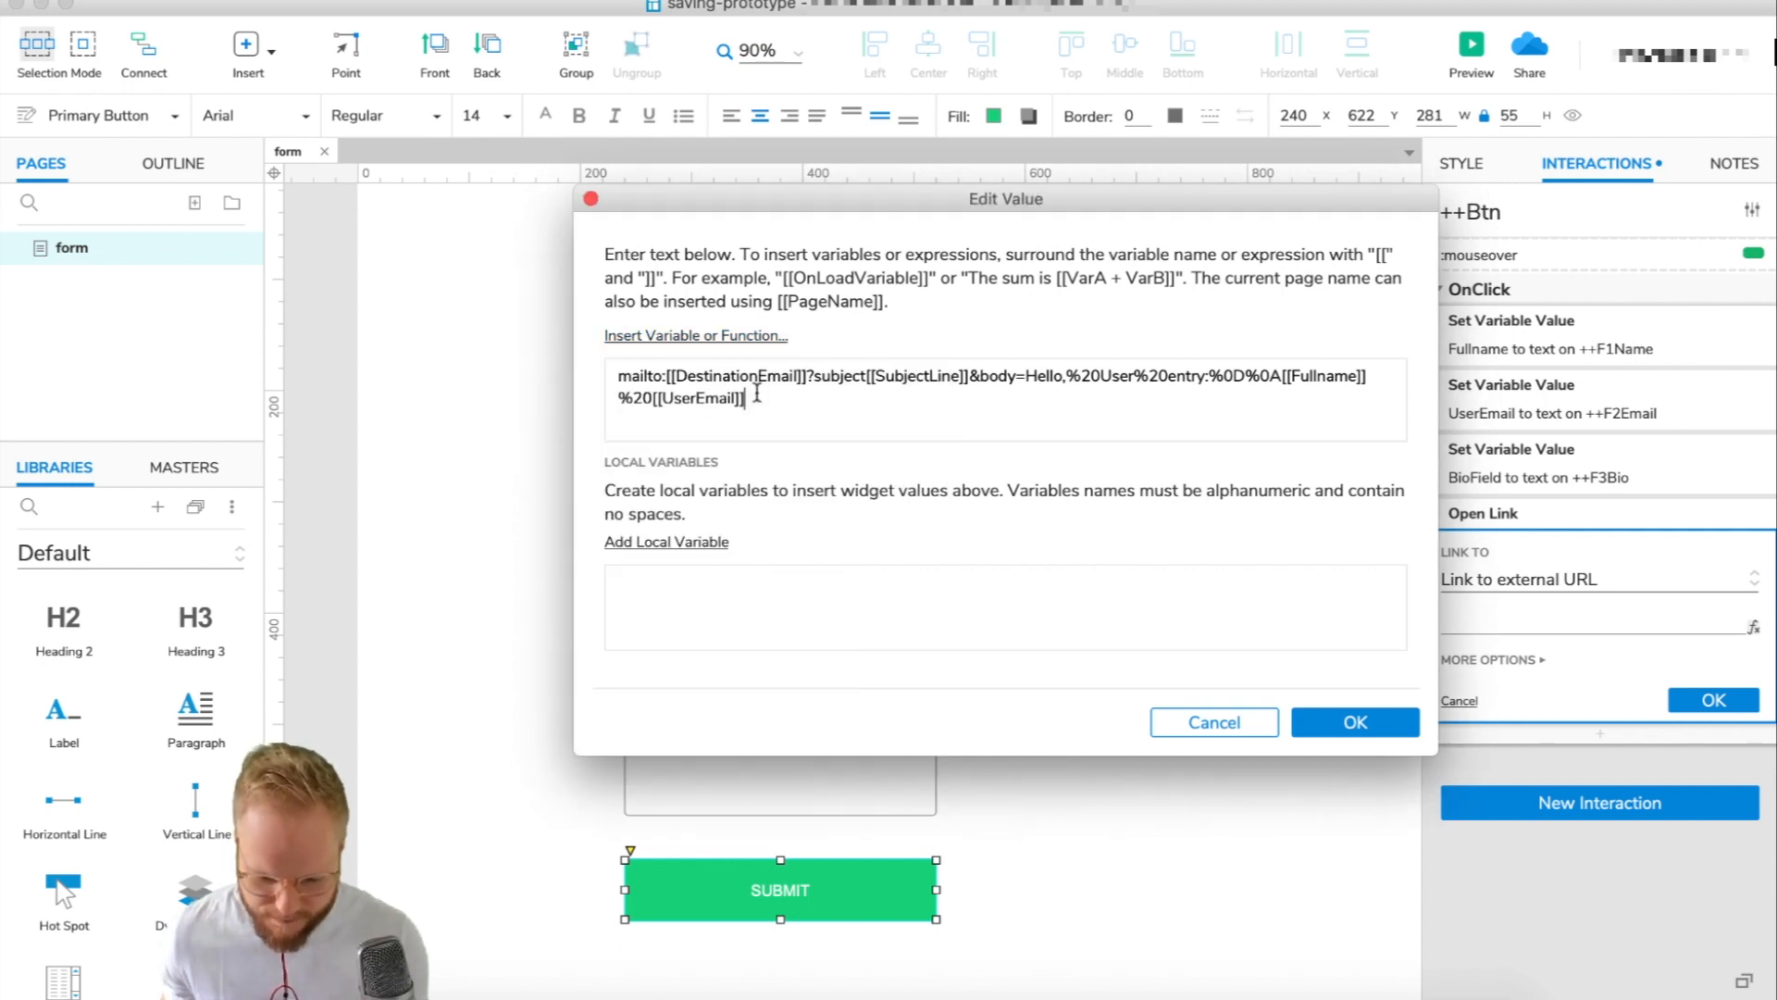
type("%20")
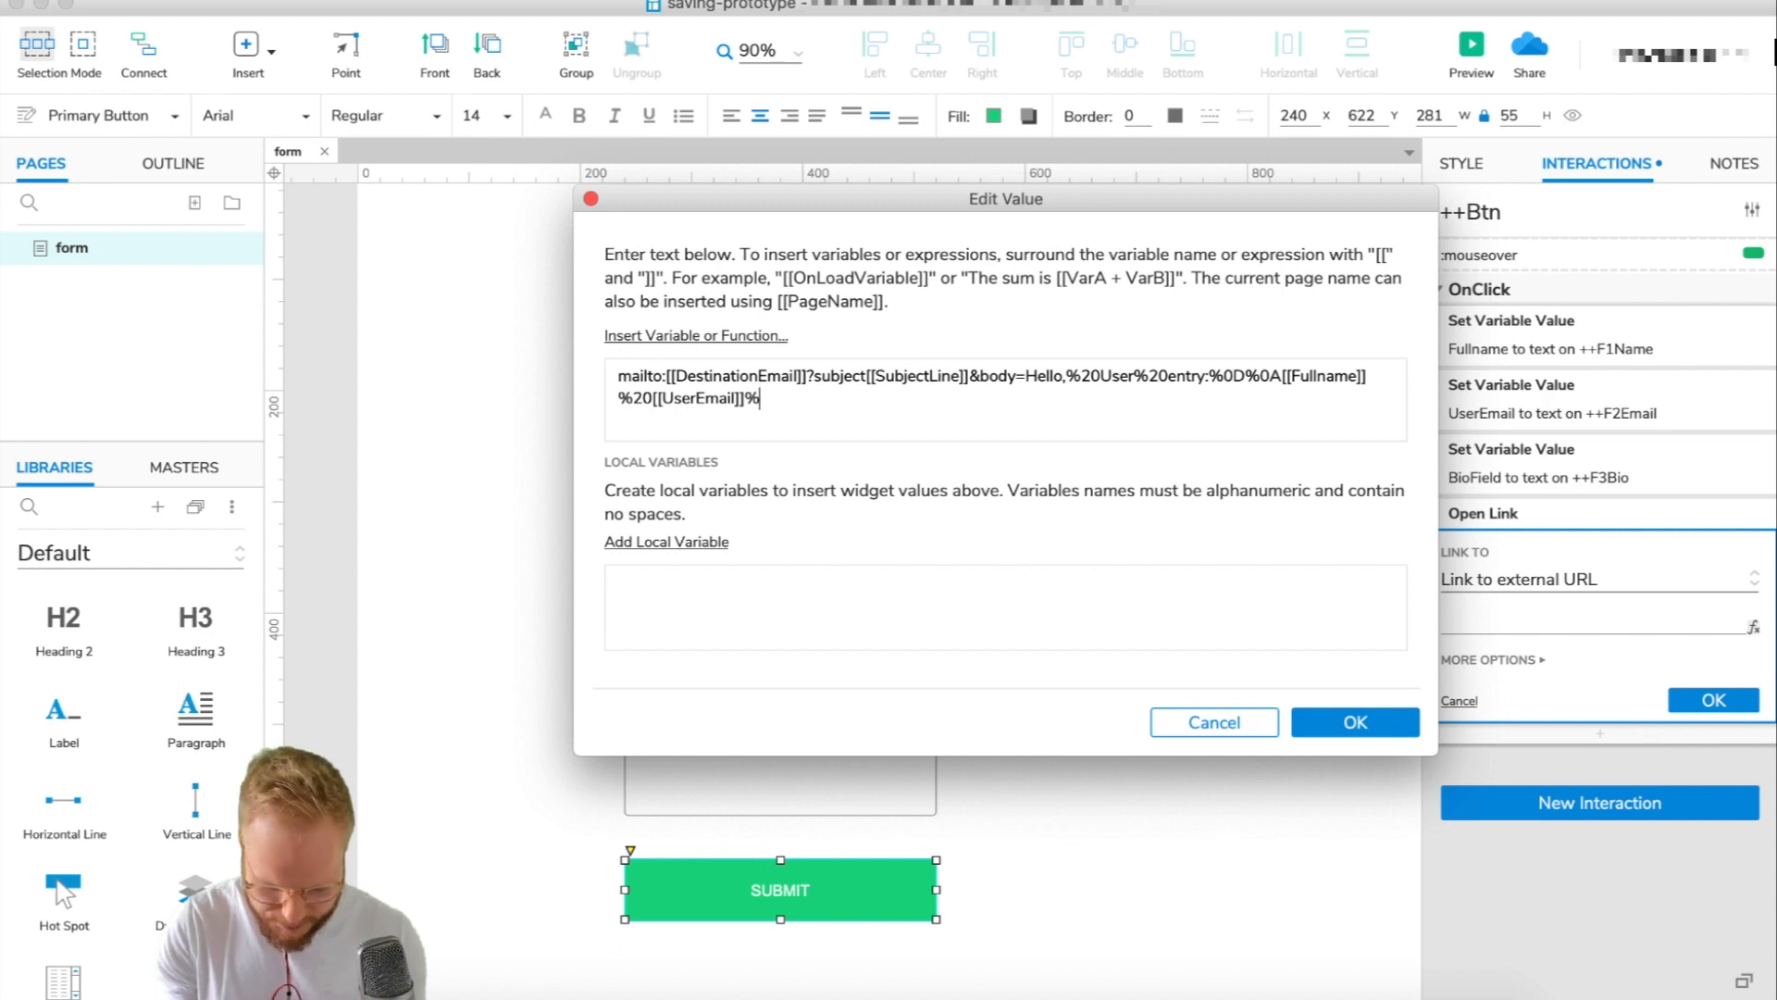
left_click(723, 344)
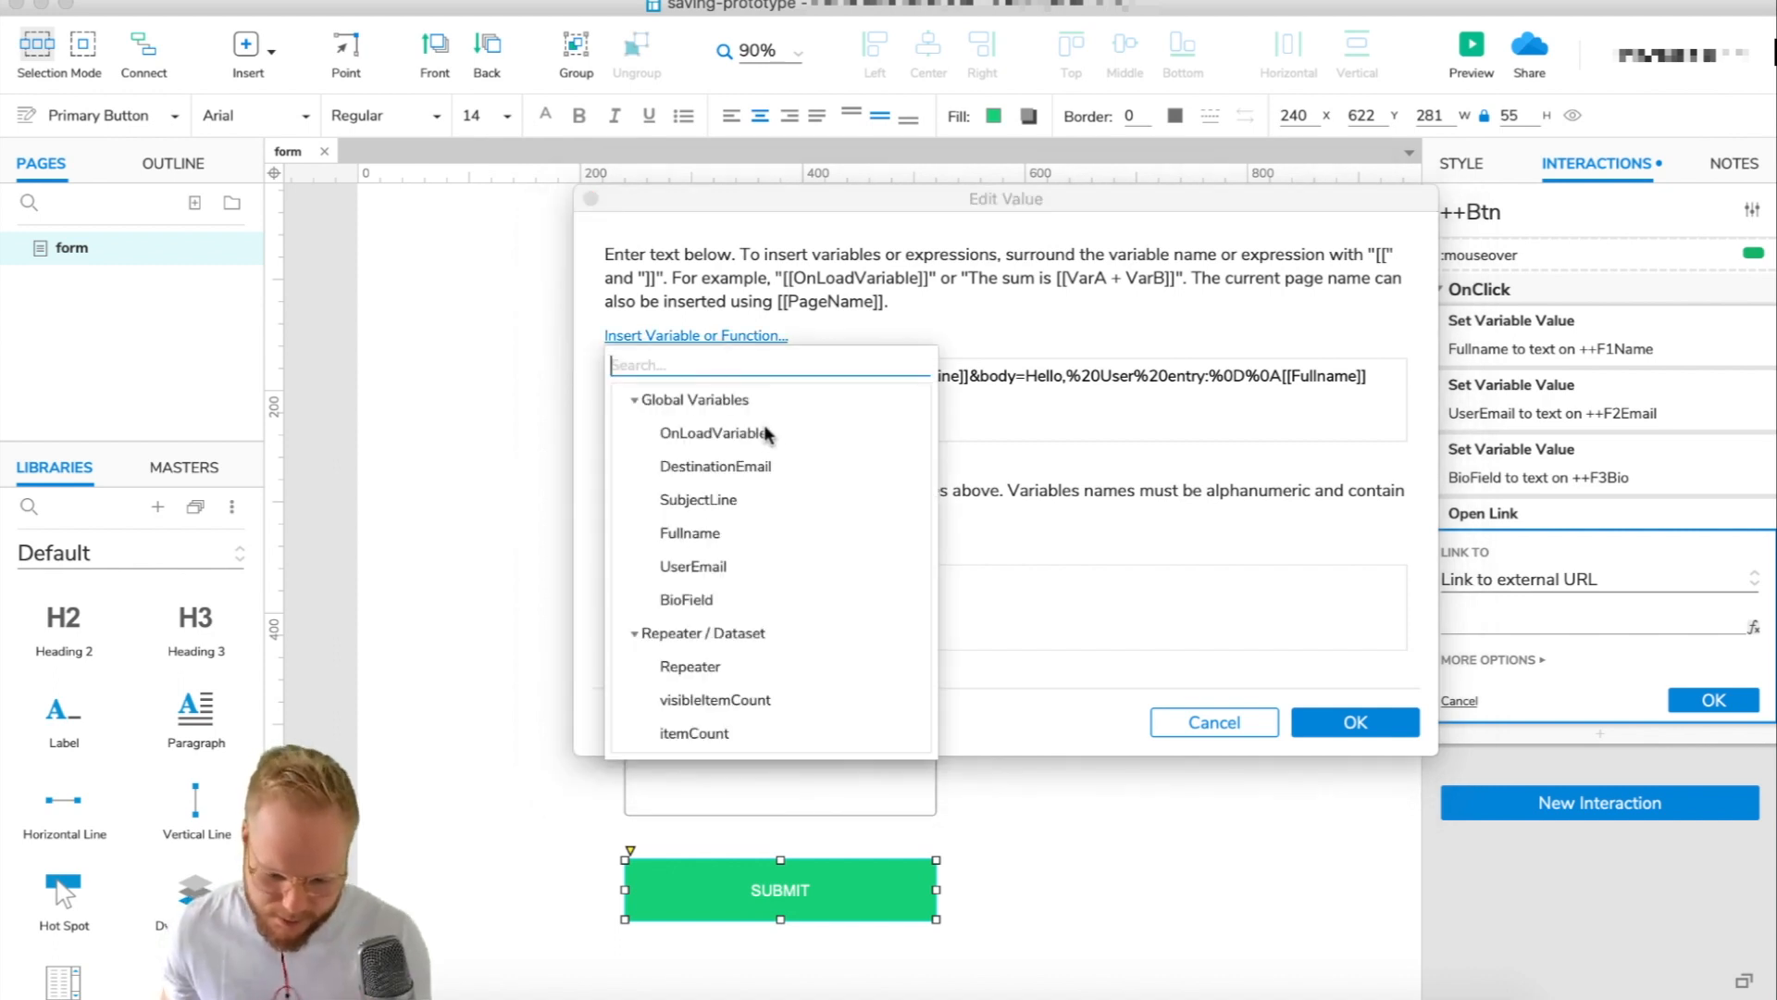
left_click(706, 597)
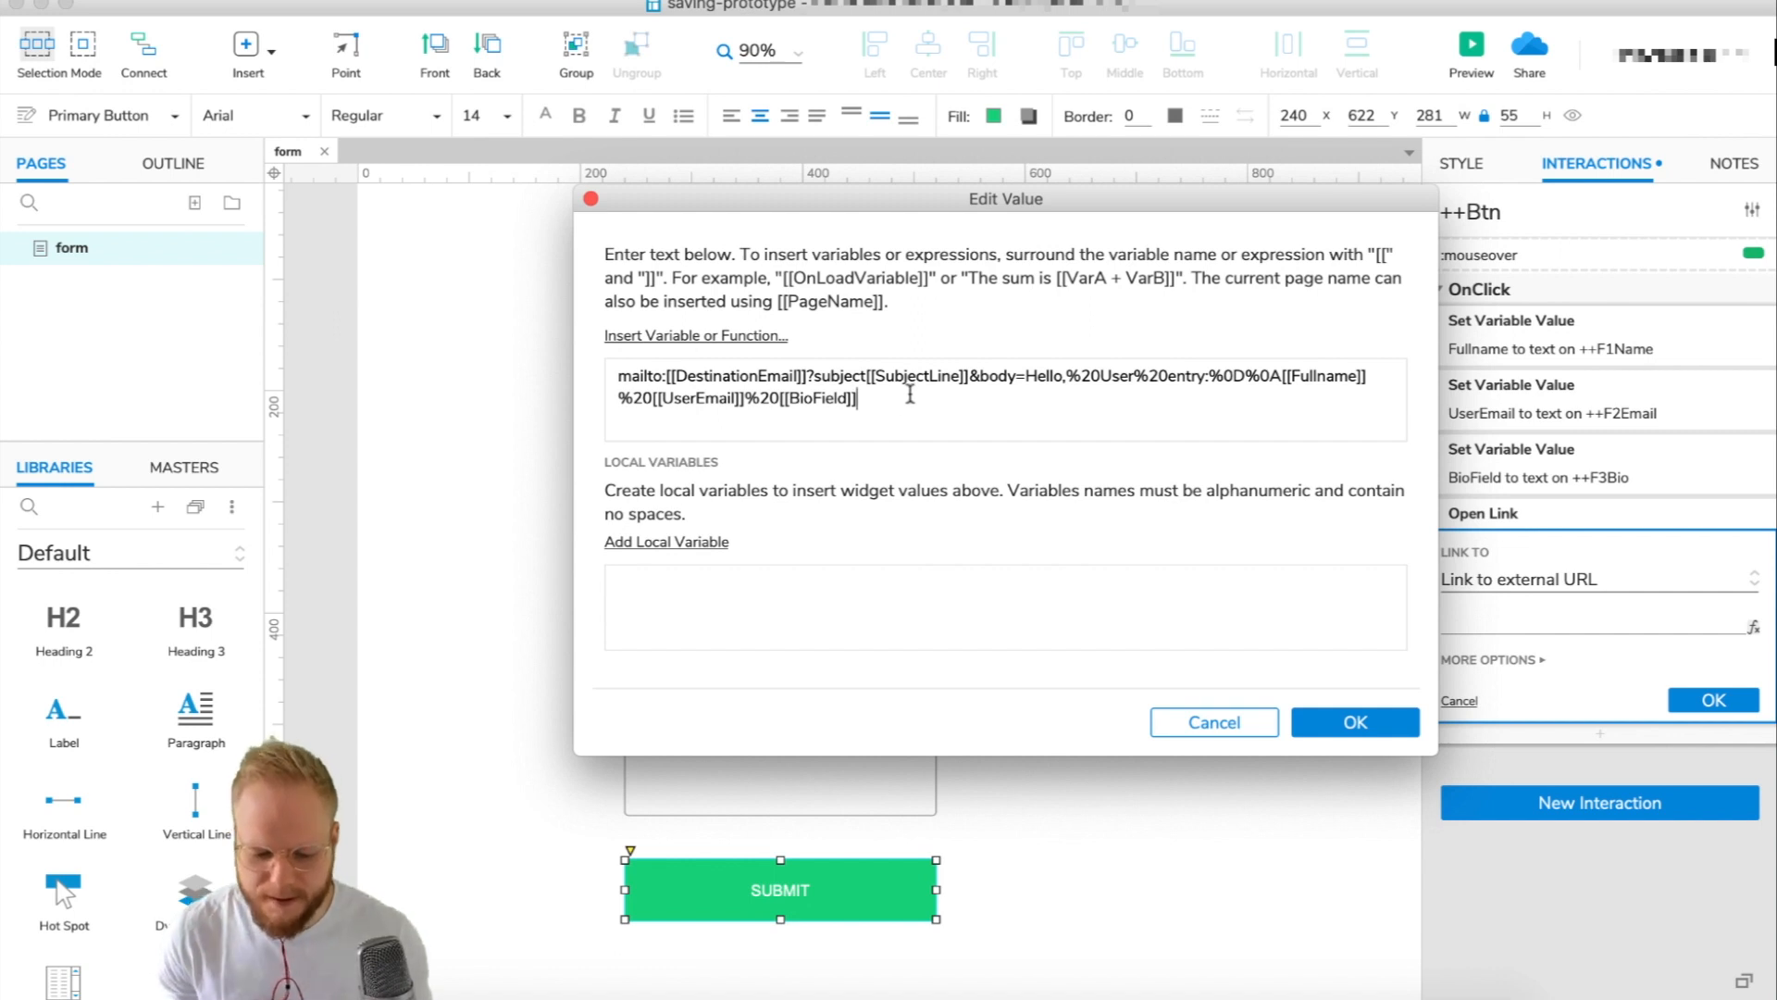
Replace the %20 separators with the %0D%0A line-break code and confirm the edited value.
triple_click(750, 403)
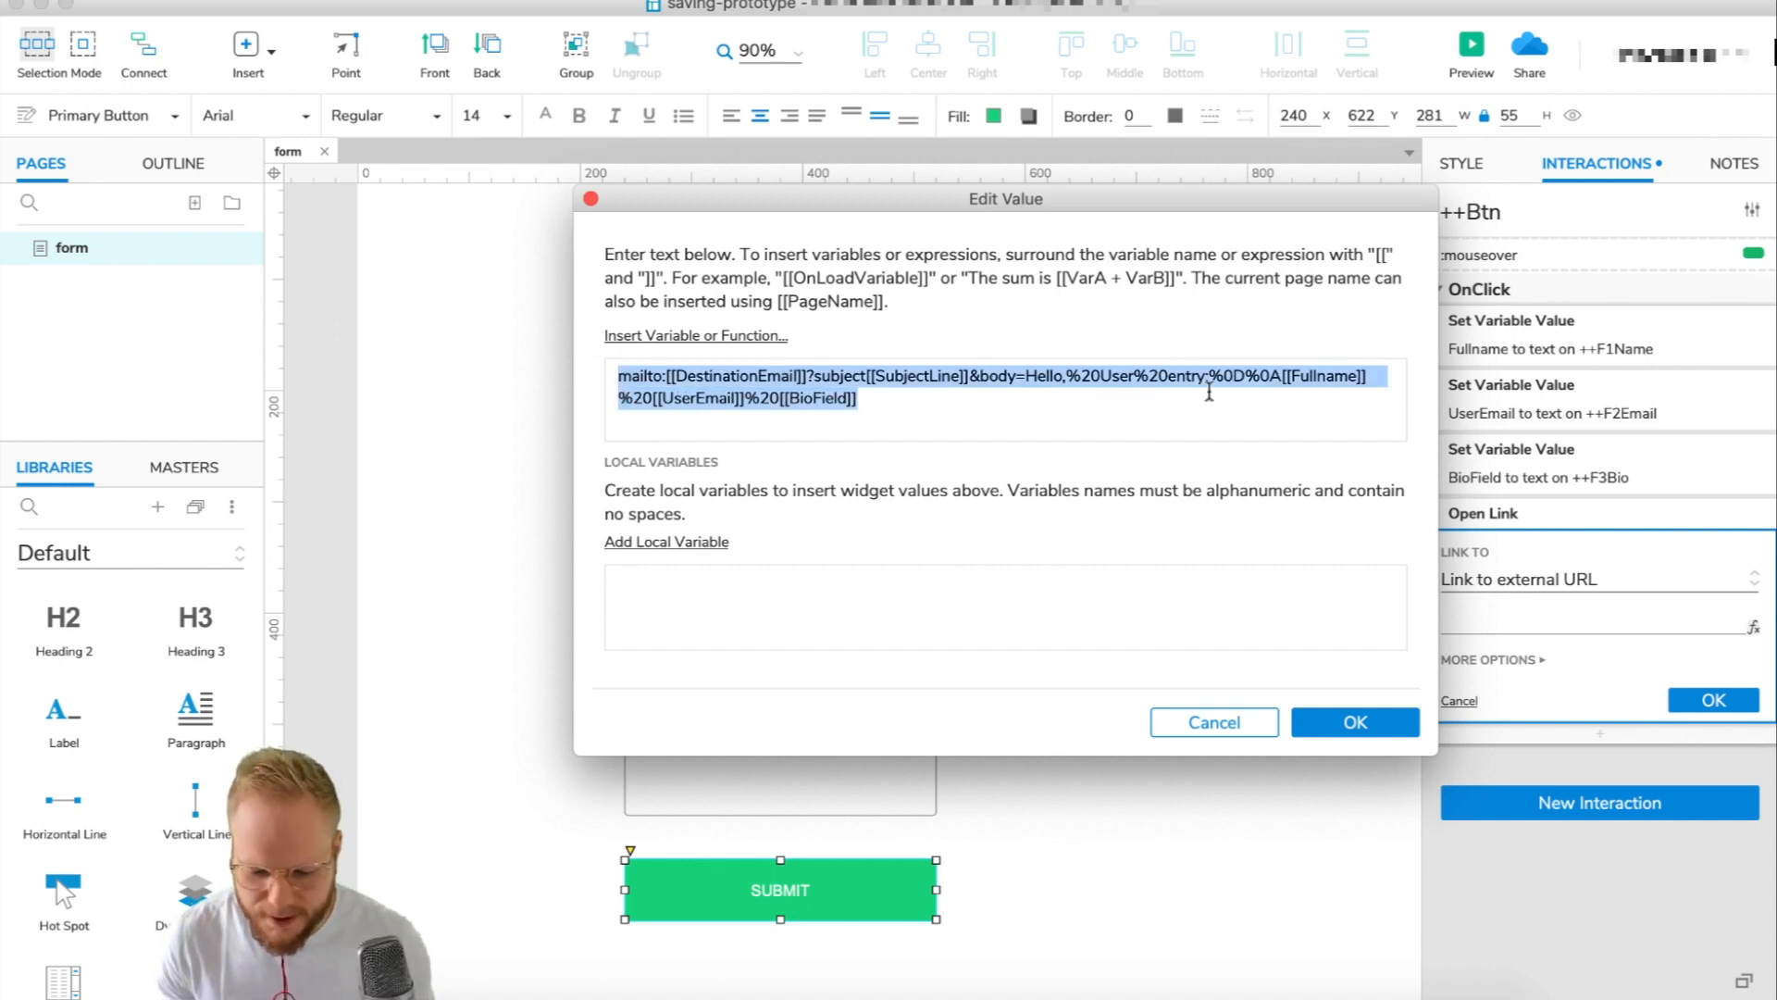
left_click_drag(783, 398, 746, 396)
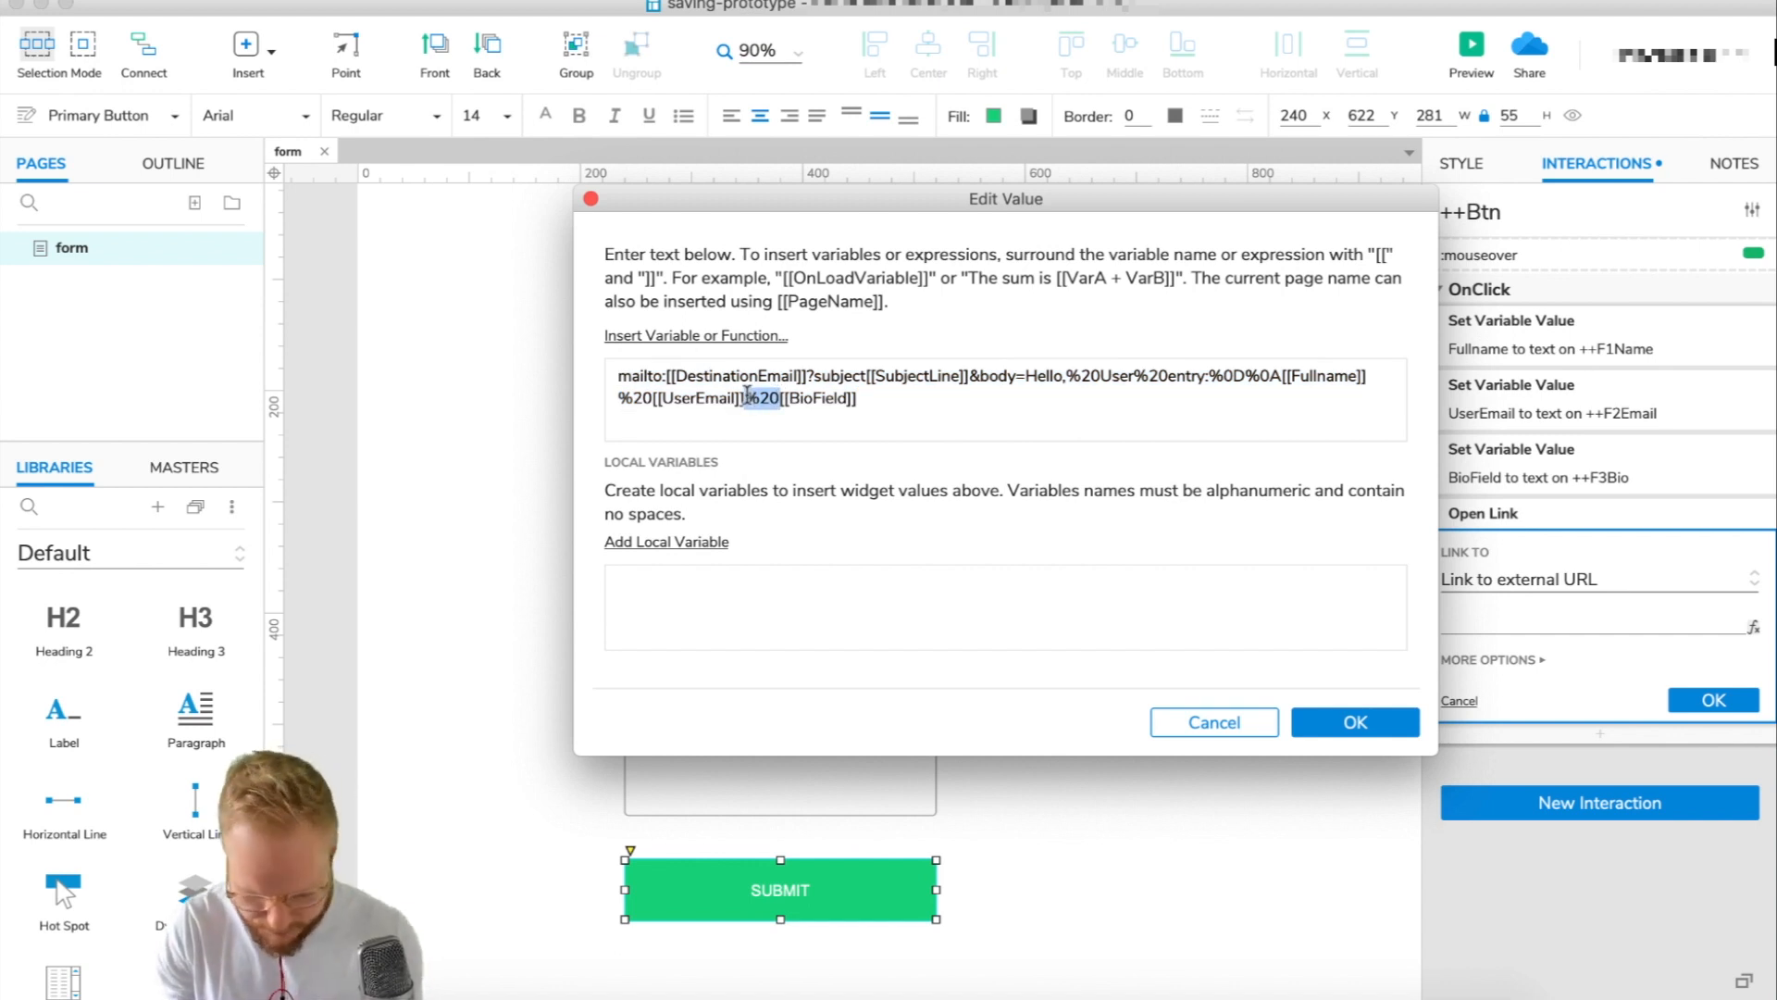
left_click_drag(1208, 375, 1282, 376)
key("ctrl+c")
left_click_drag(653, 397, 592, 398)
key("ctrl+v")
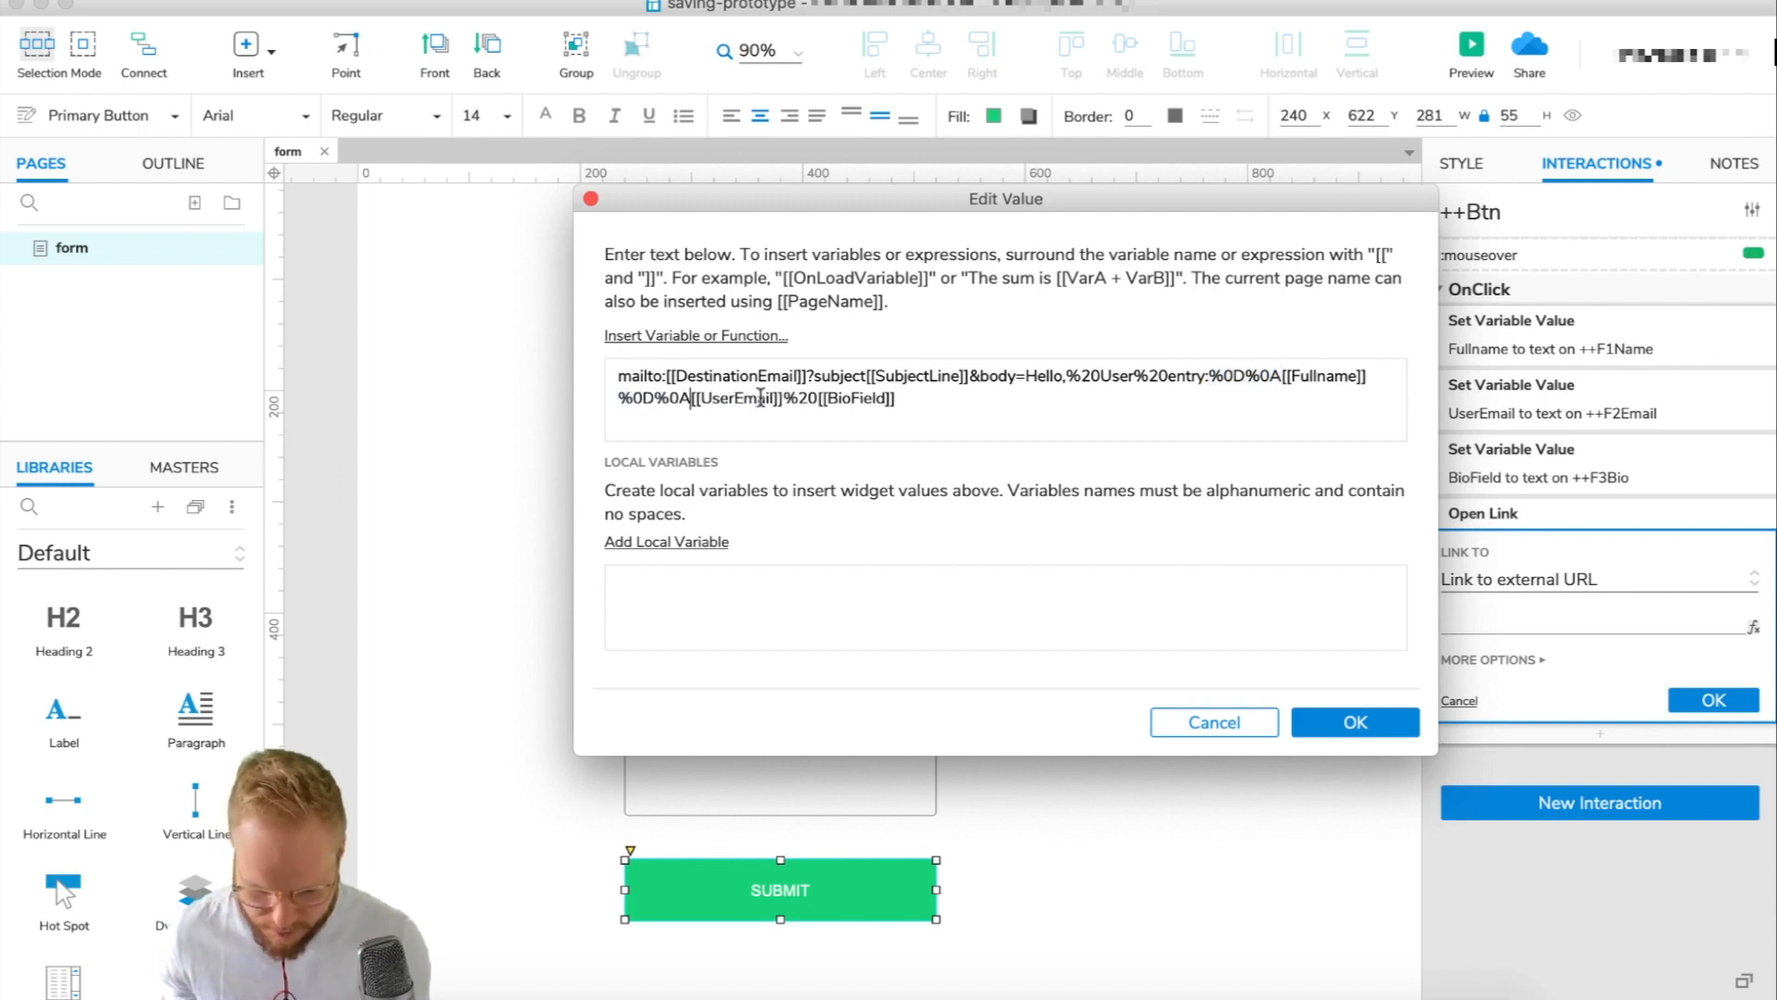
left_click_drag(820, 398, 783, 398)
key("ctrl+v")
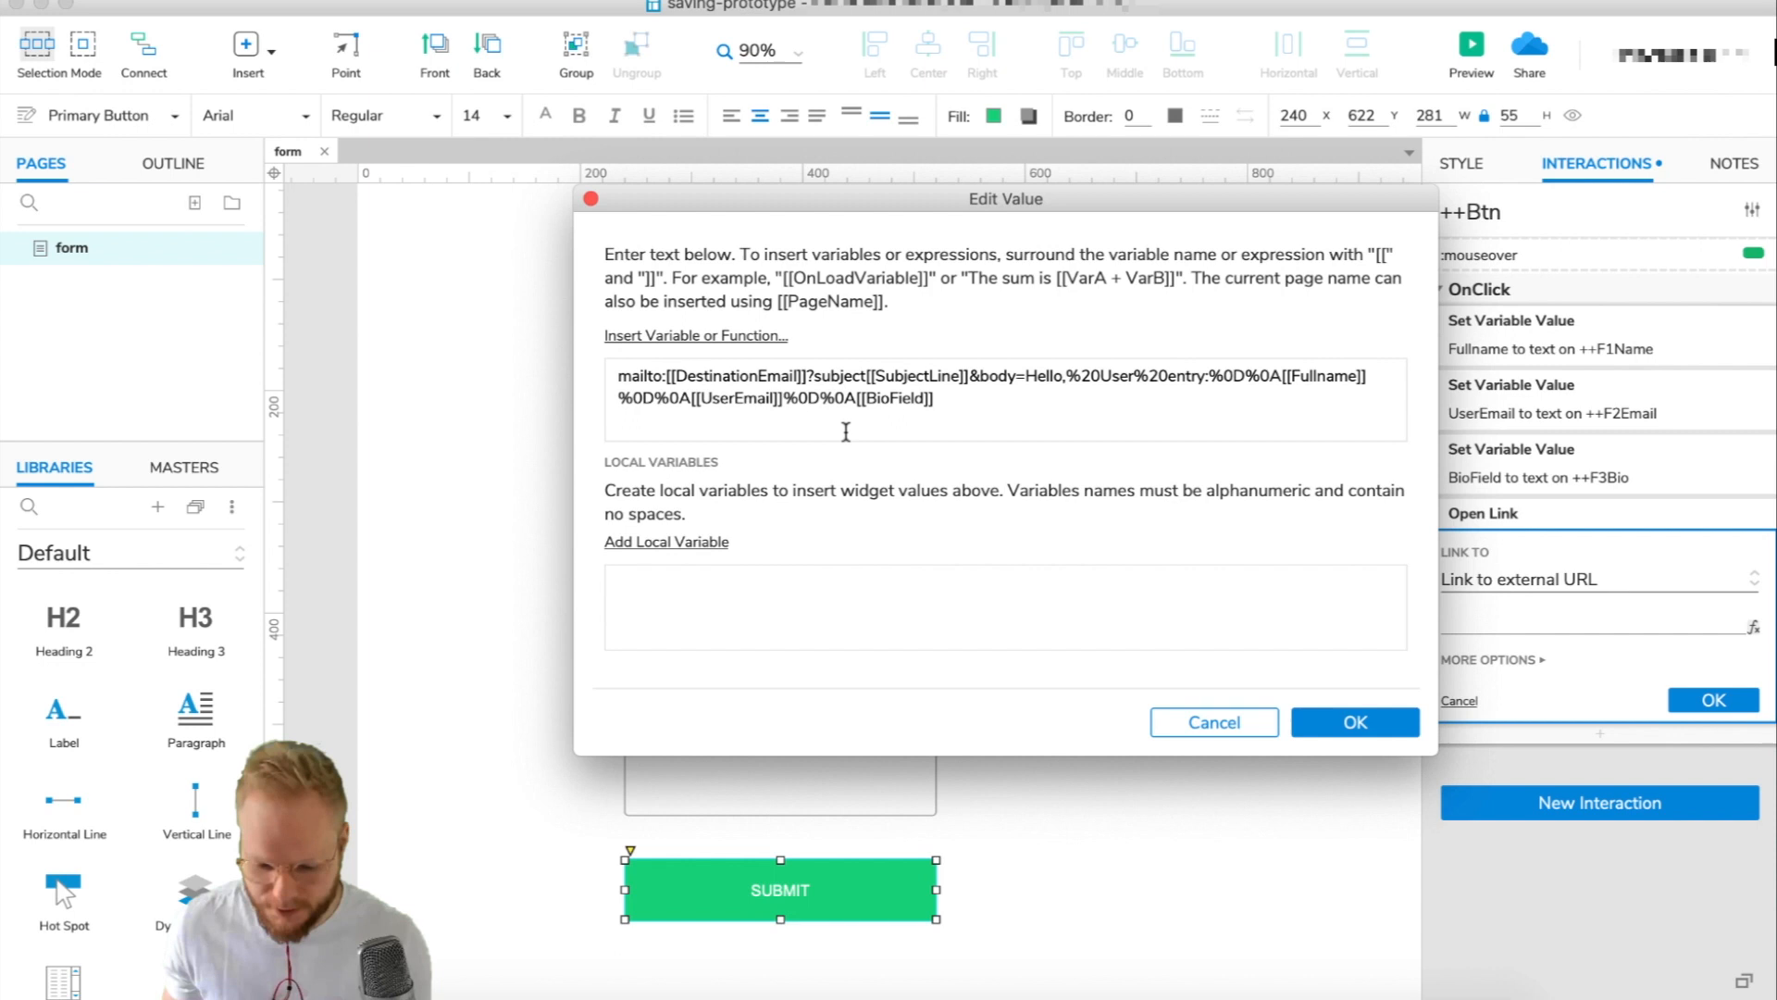
left_click(971, 429)
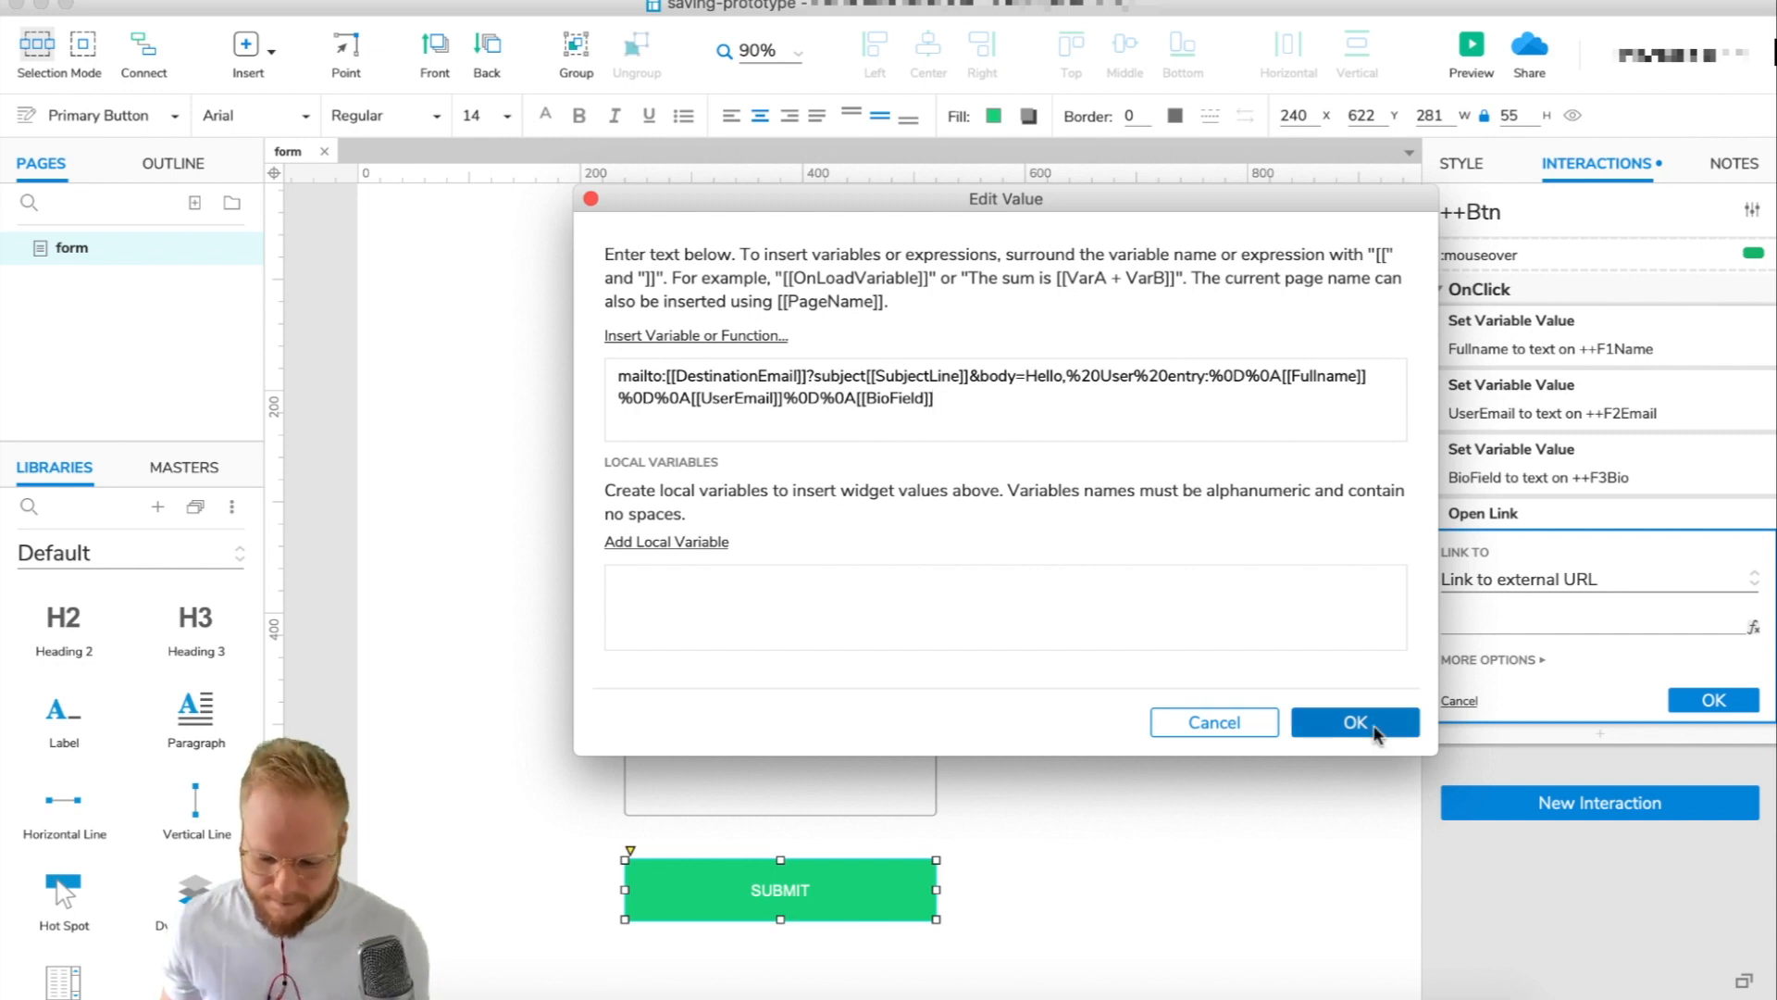
left_click(1344, 722)
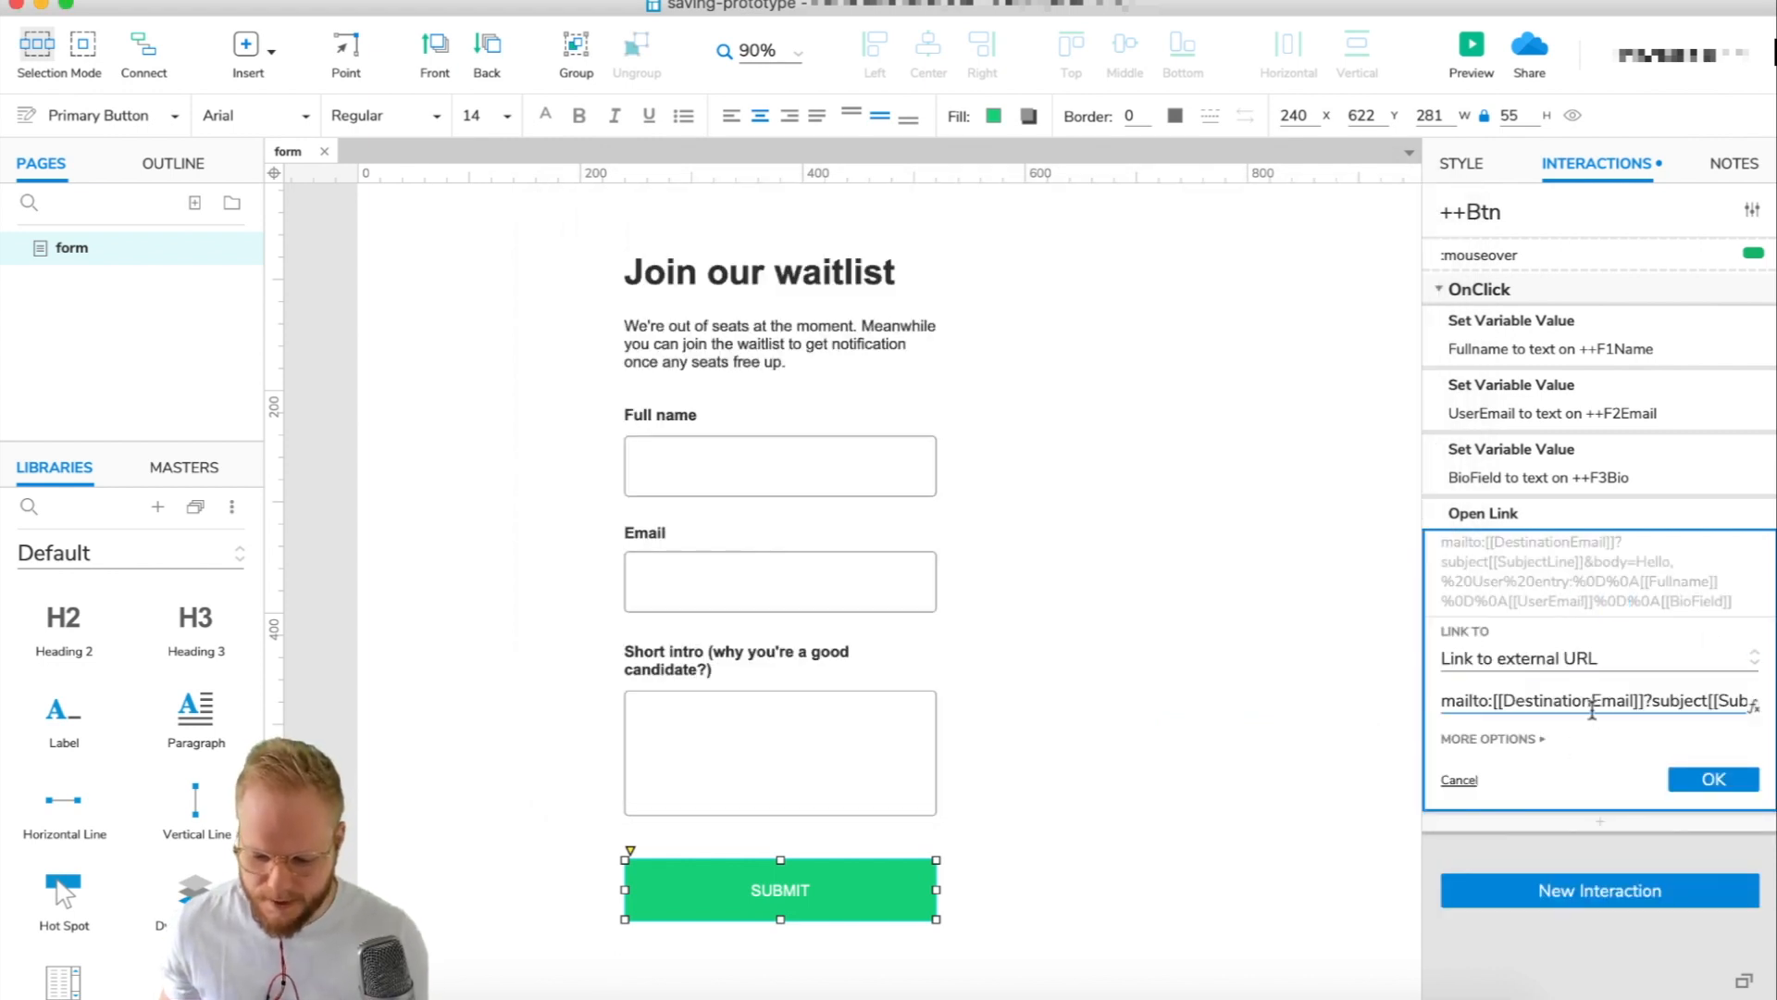
Confirm the Open Link action, then preview and submit the form with a test name, e-mail and 'Lorem ipsum, testing this form.'.
left_click(1711, 783)
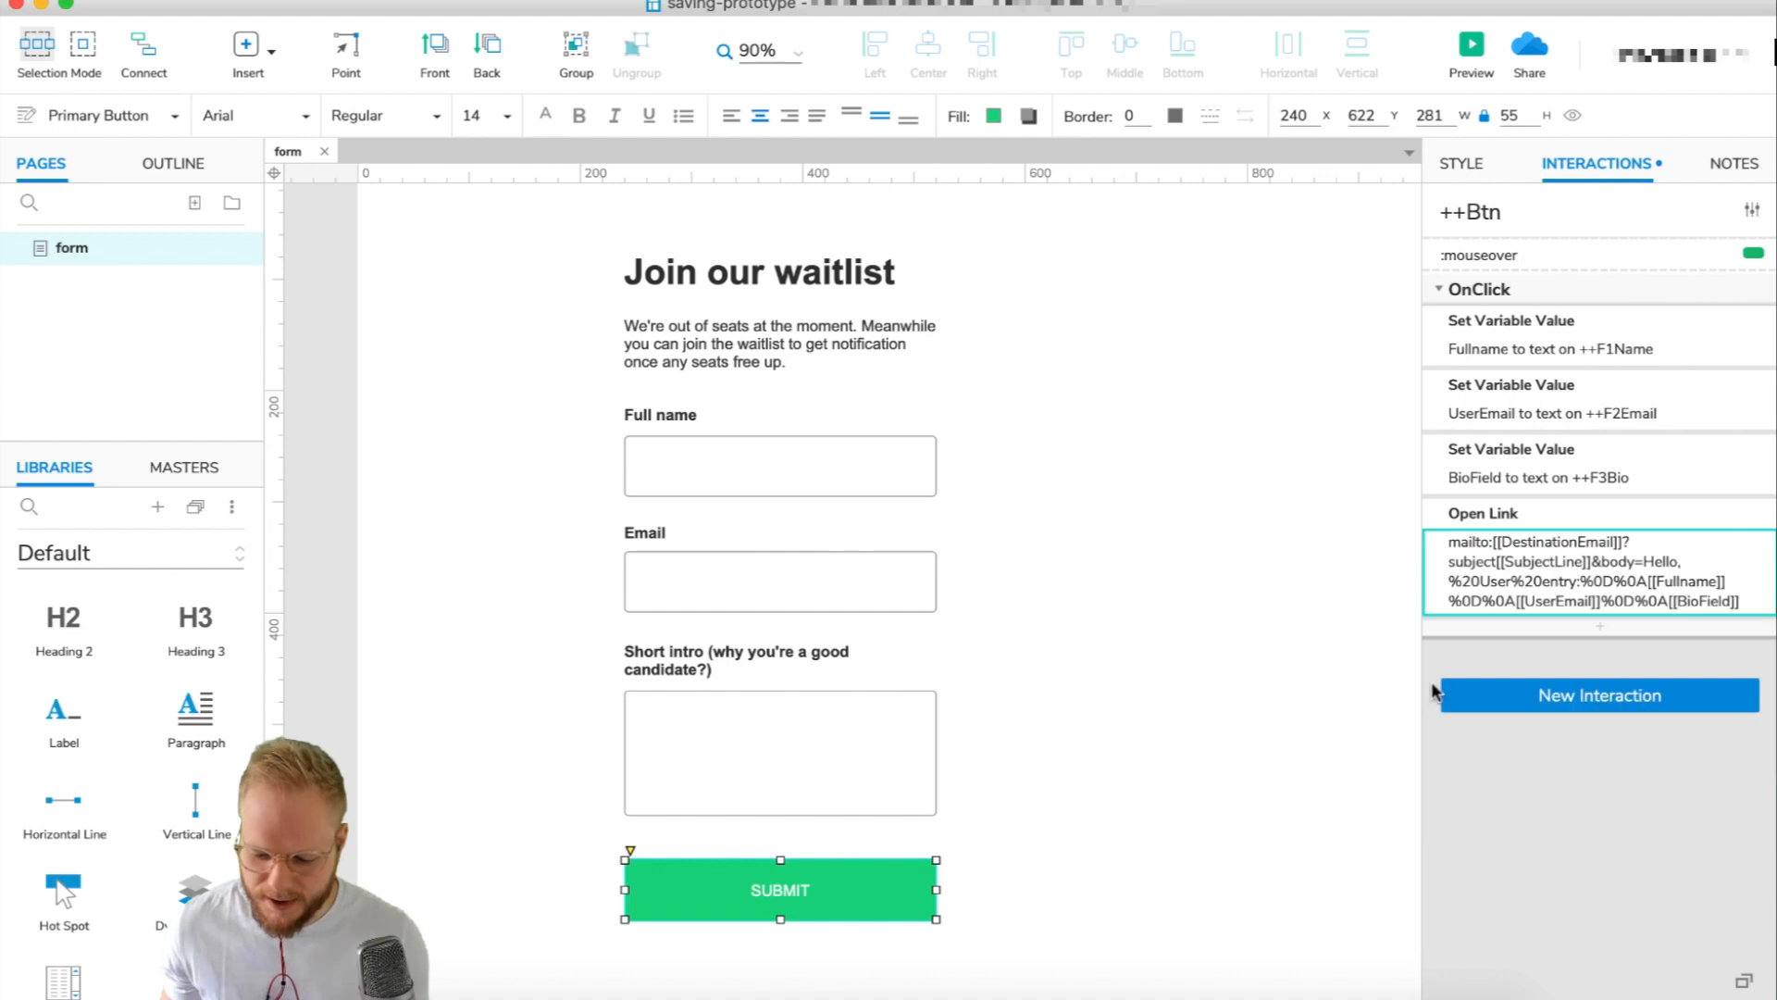
left_click(1140, 358)
left_click(1471, 48)
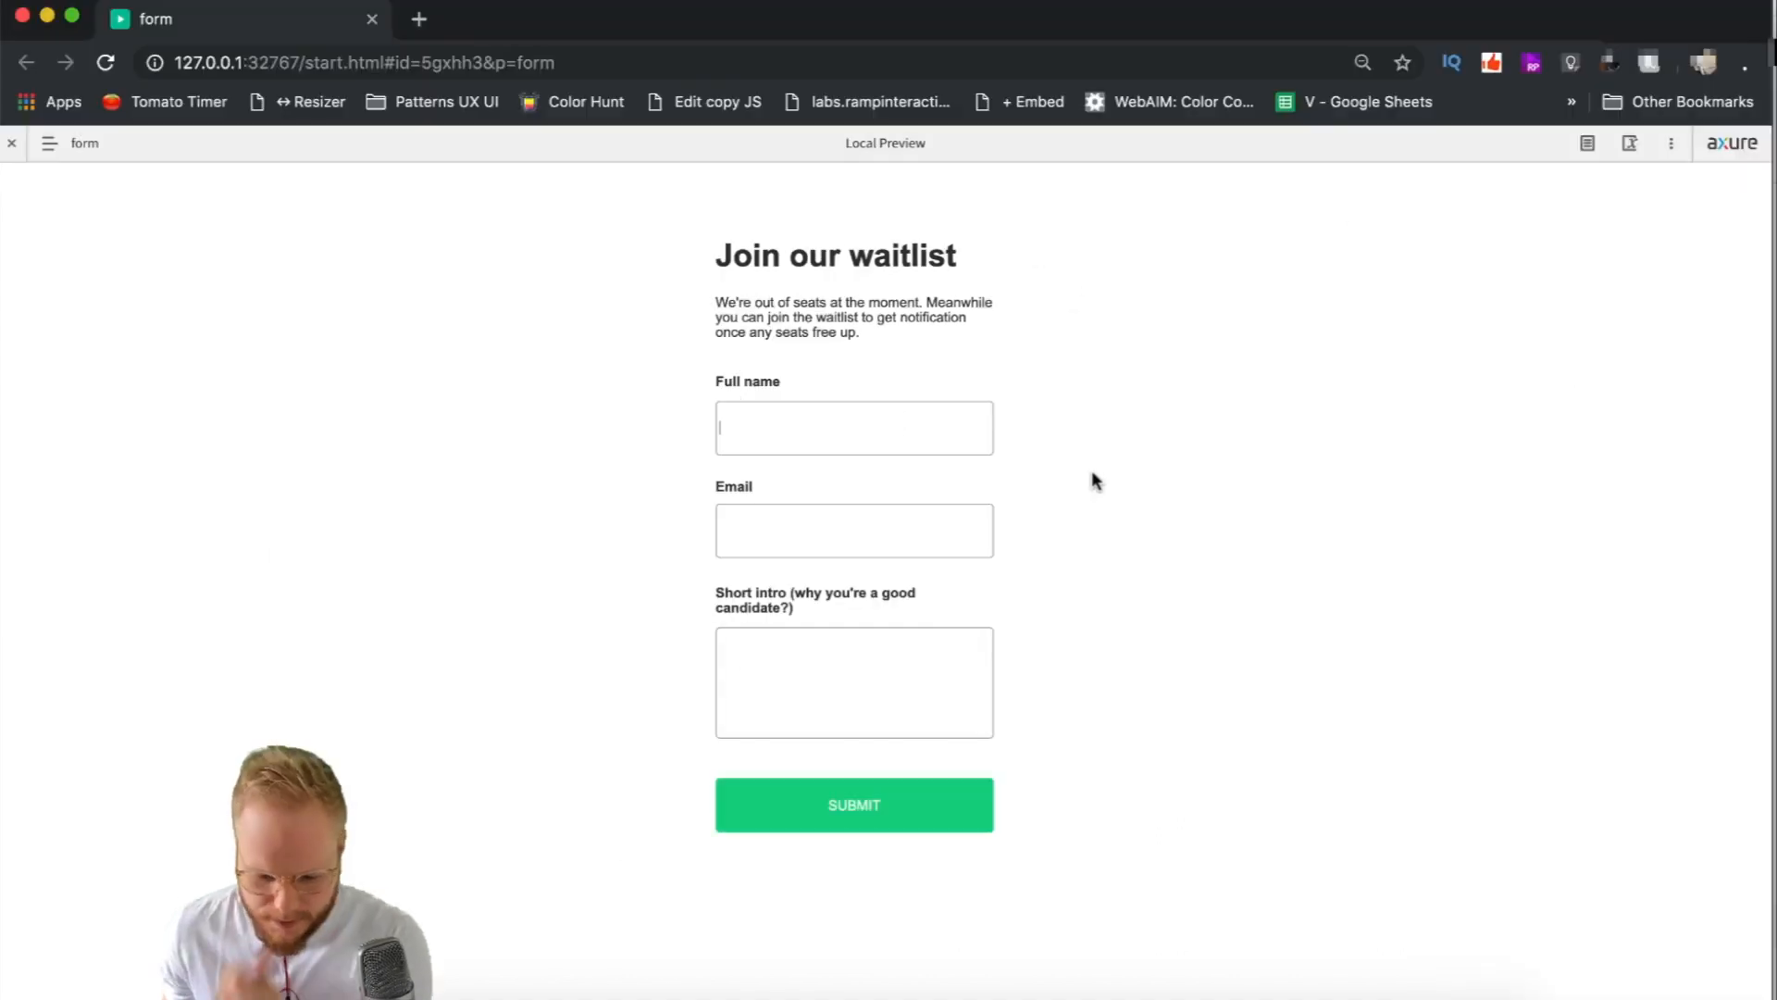
left_click(855, 428)
key("Tab")
key("Tab")
type("Lorem ipsum, testing this form.")
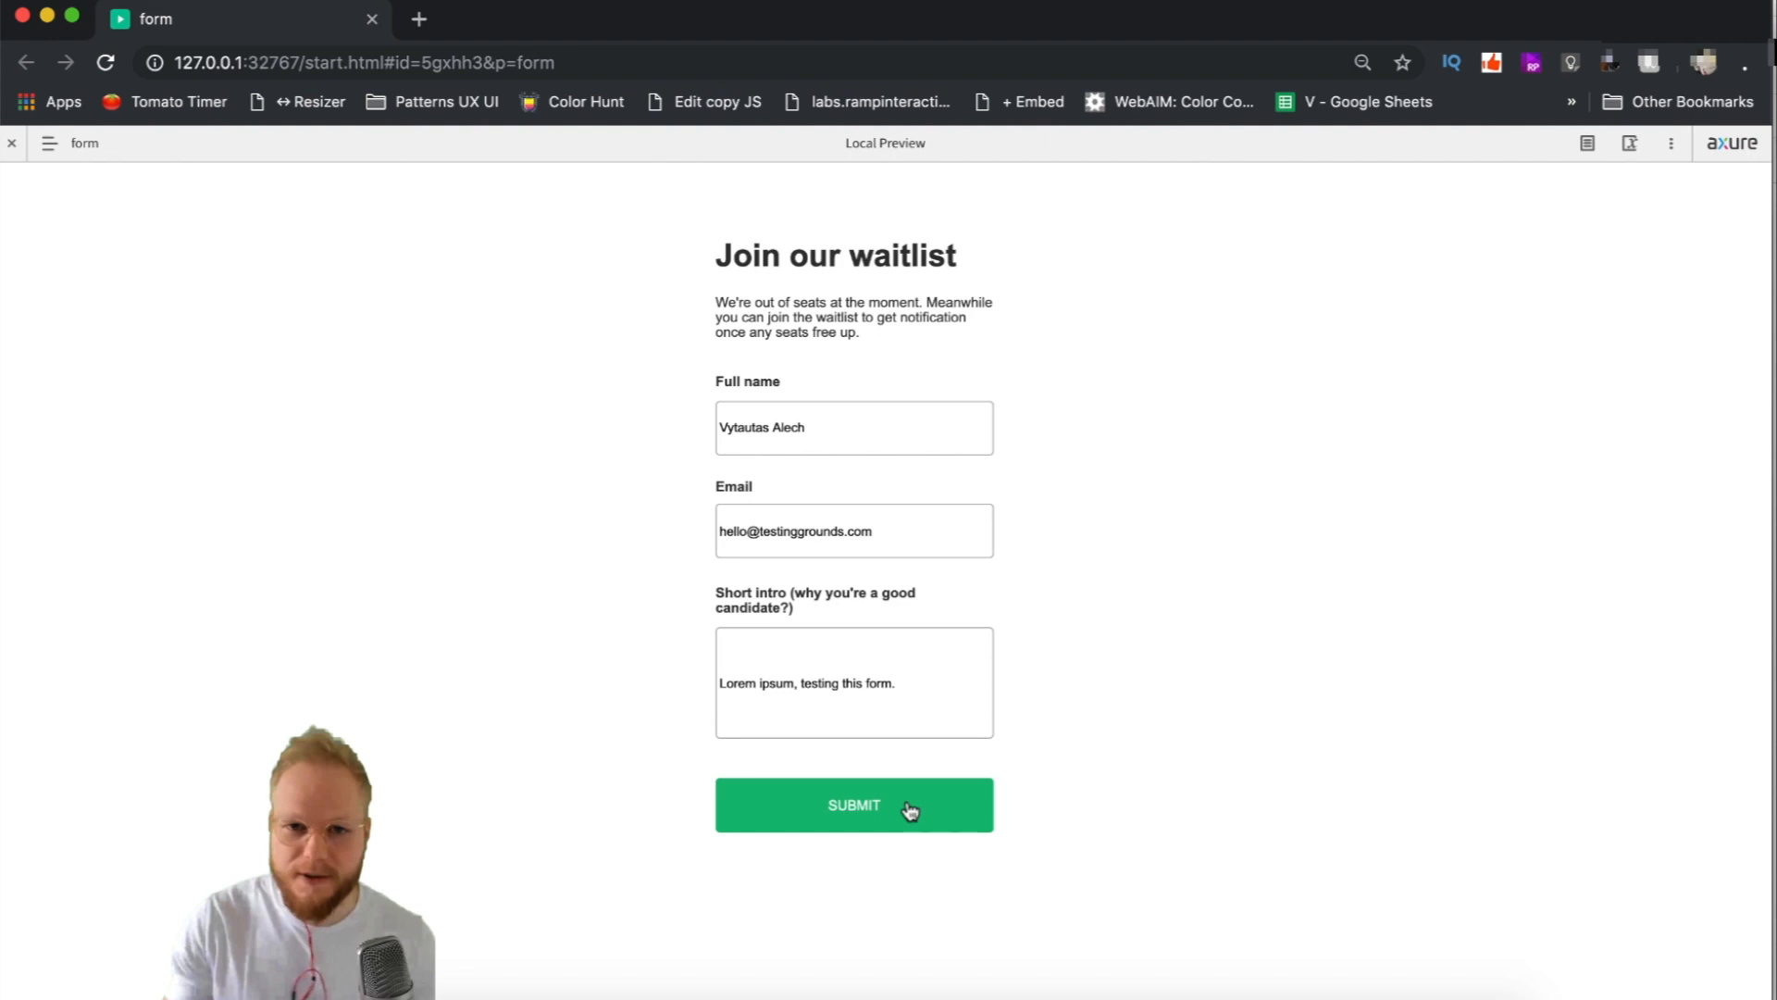
left_click(909, 806)
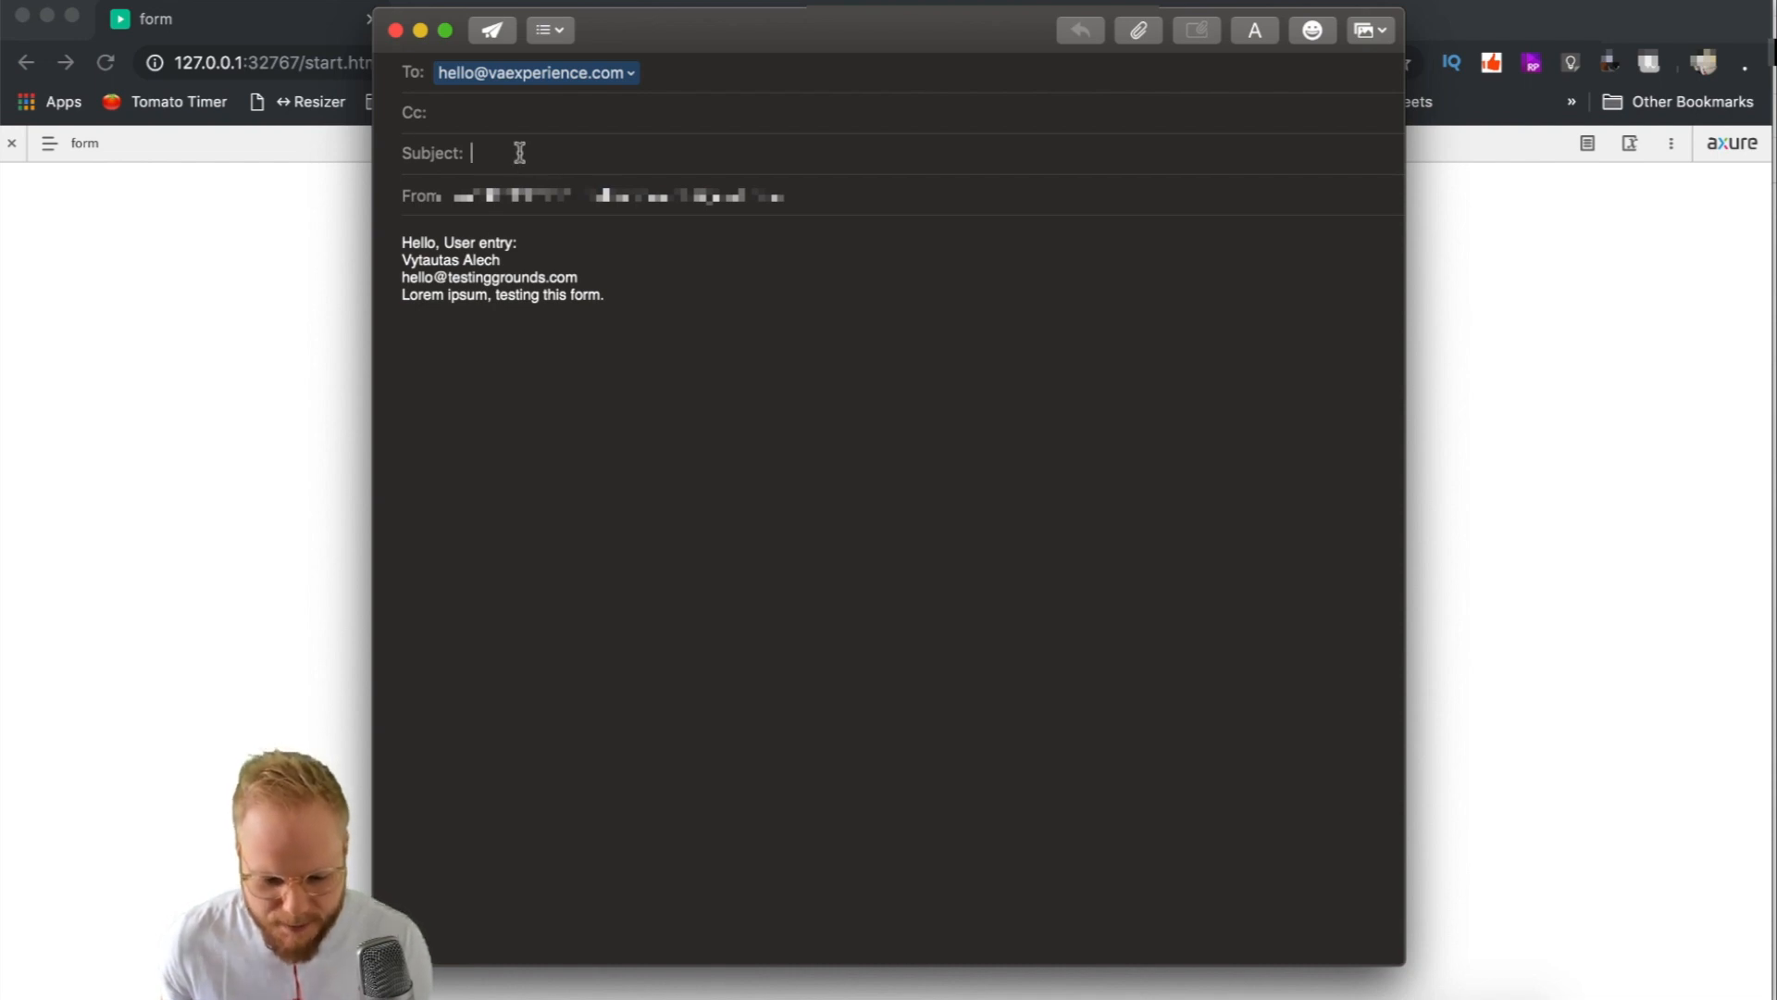
Discard the empty-subject test email without saving and reopen the link value for editing.
left_click(395, 31)
left_click(796, 176)
left_click(1753, 705)
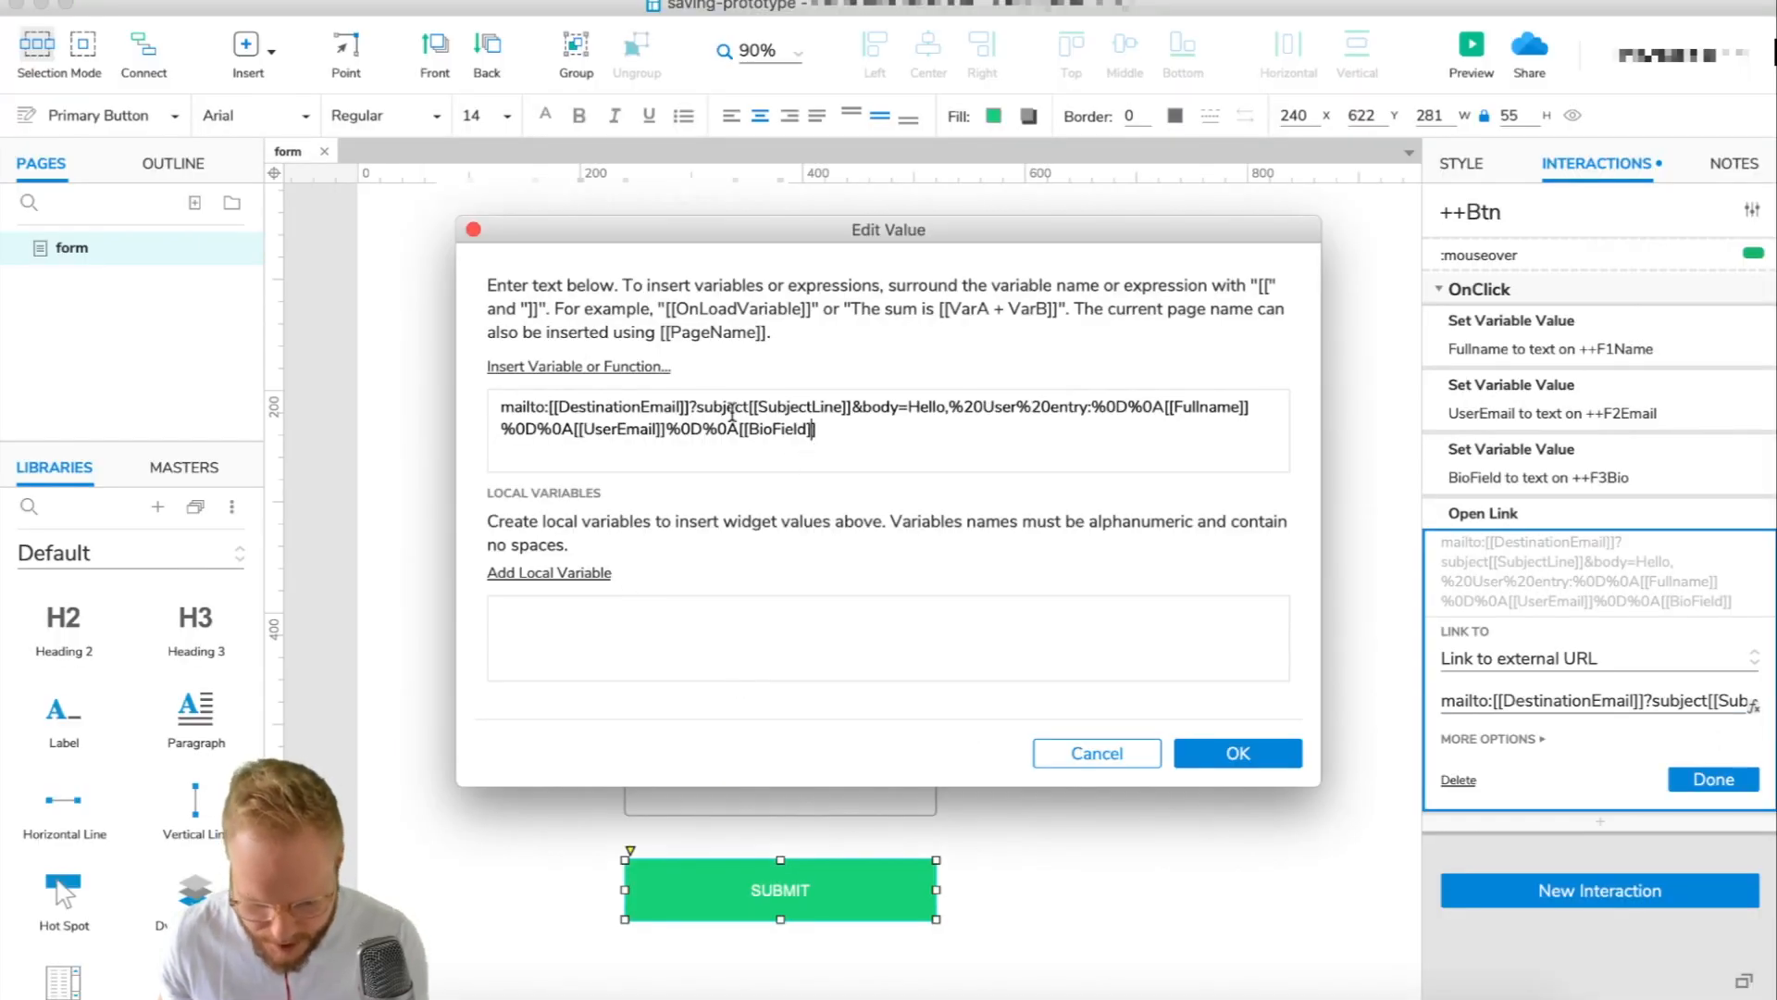
Add the missing '=' so the link reads ?subject=[[SubjectLine]], and confirm the Open Link action.
left_click(750, 408)
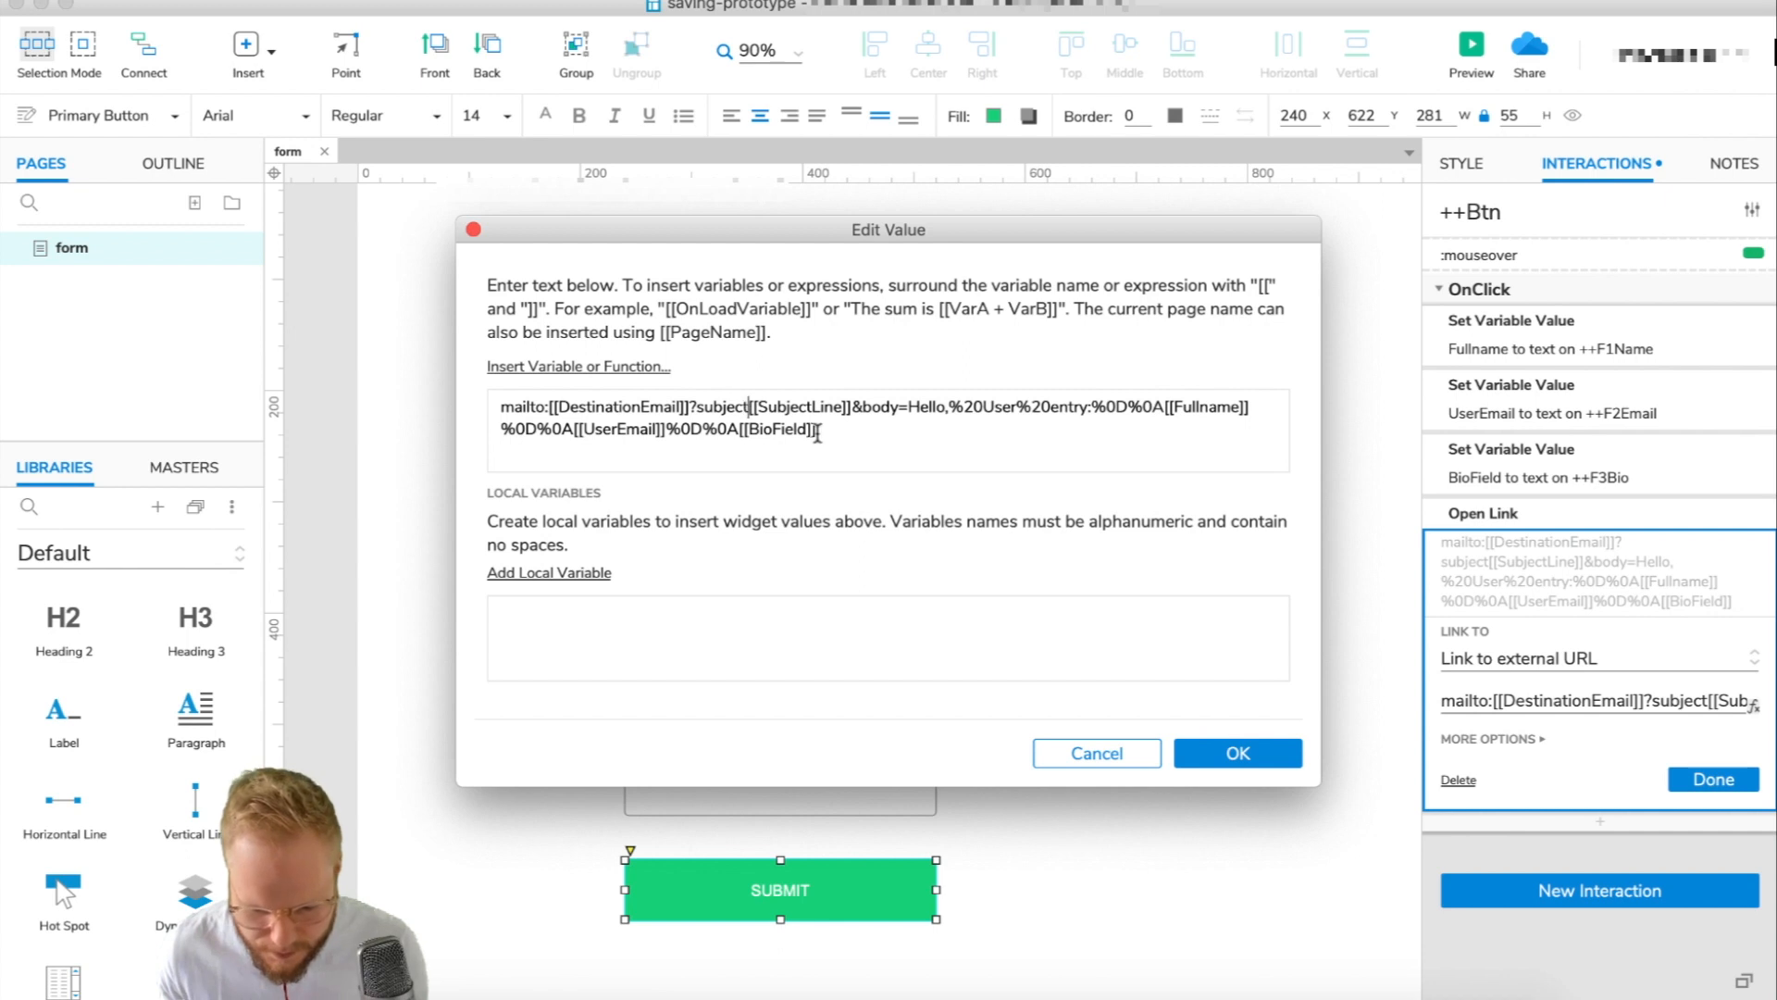
type("=")
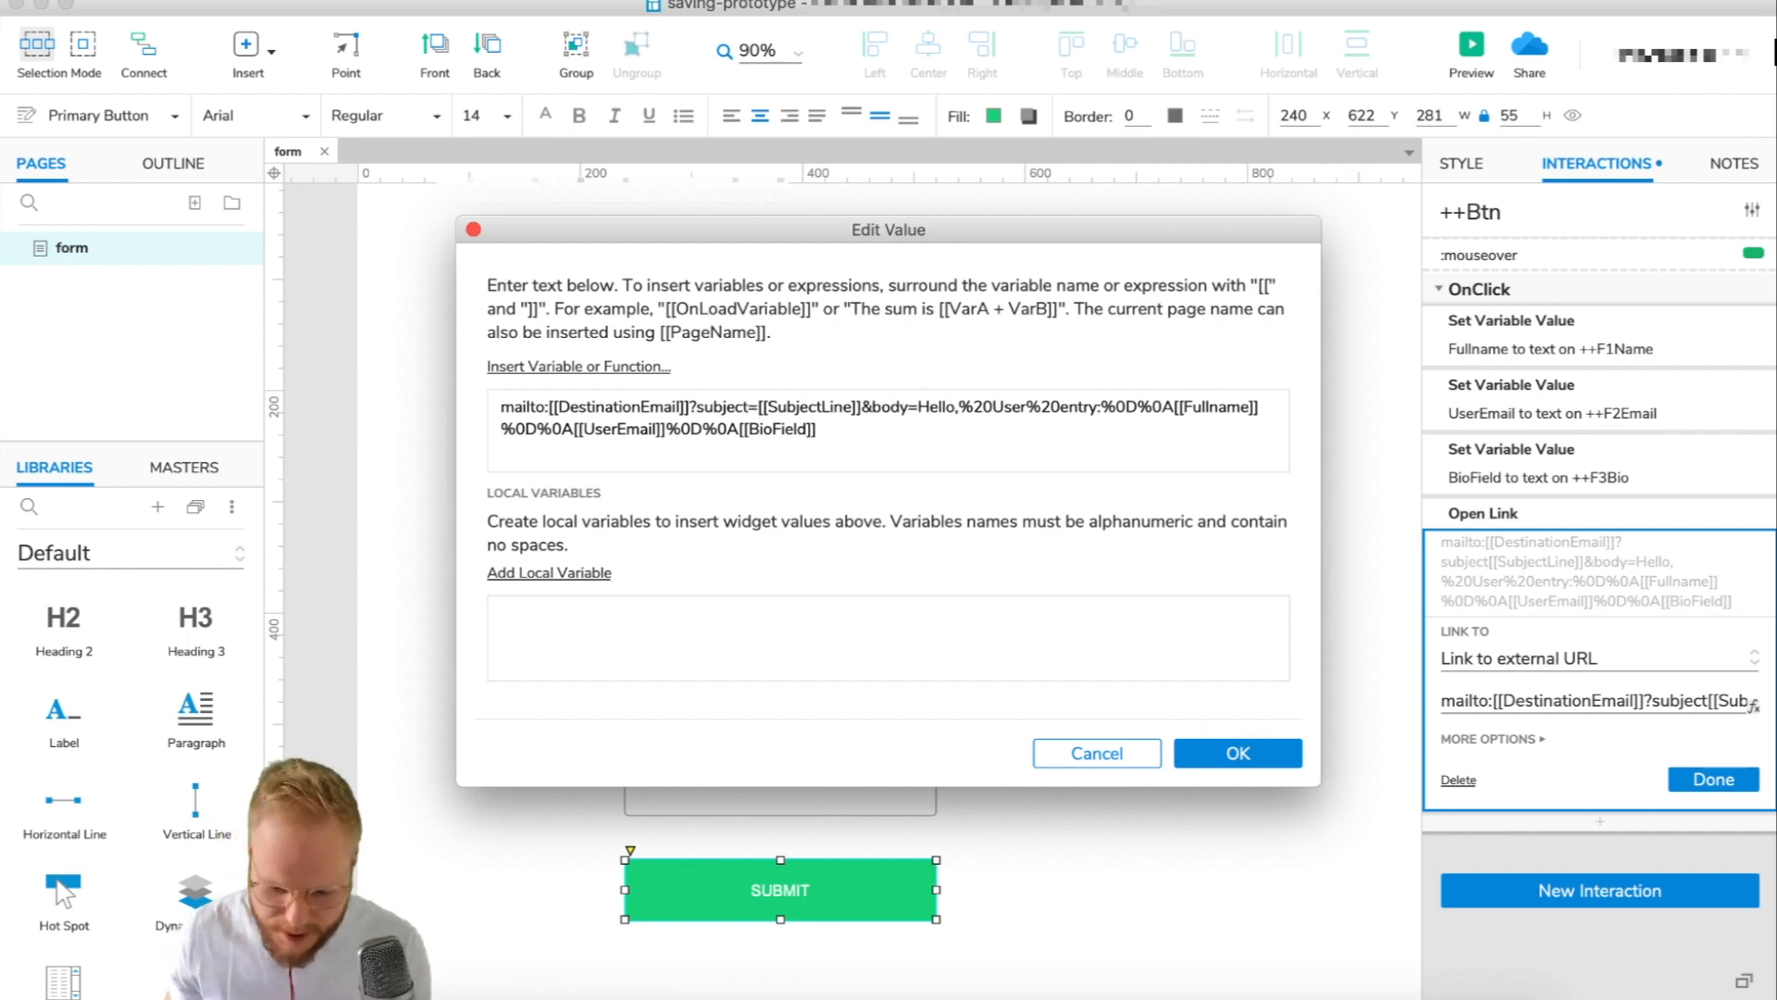
left_click_drag(699, 406, 770, 408)
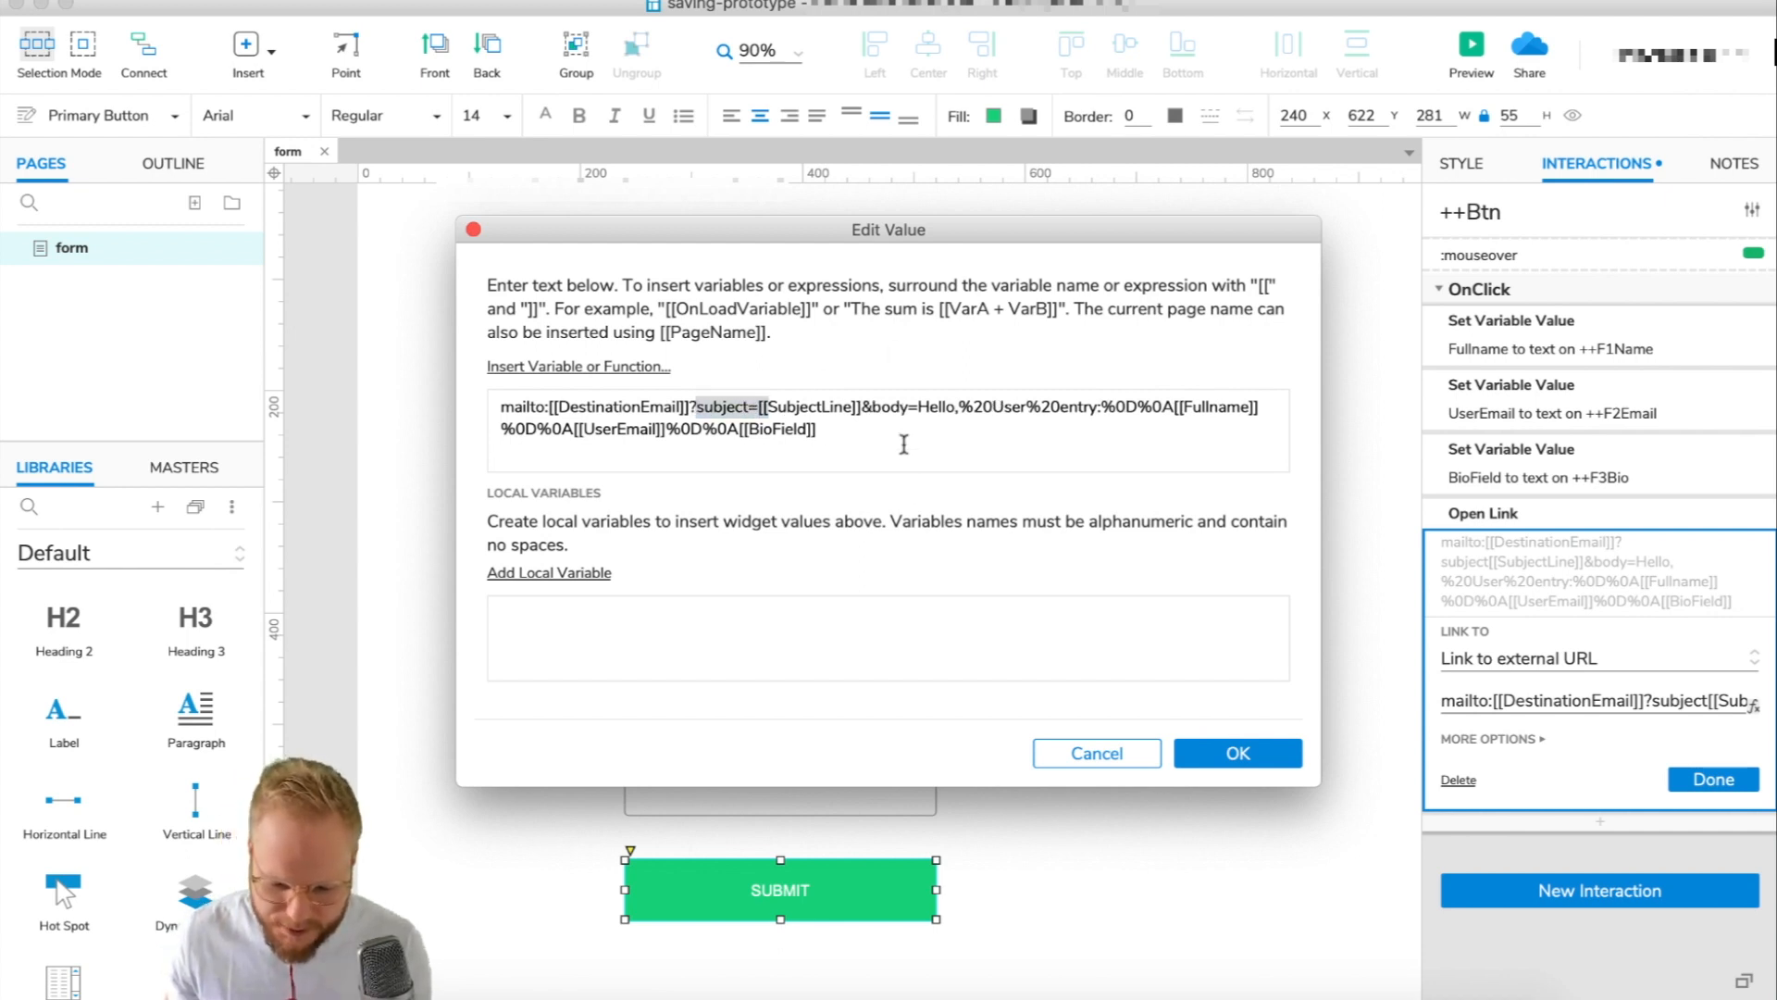
left_click(838, 439)
key("super+a")
left_click(640, 408)
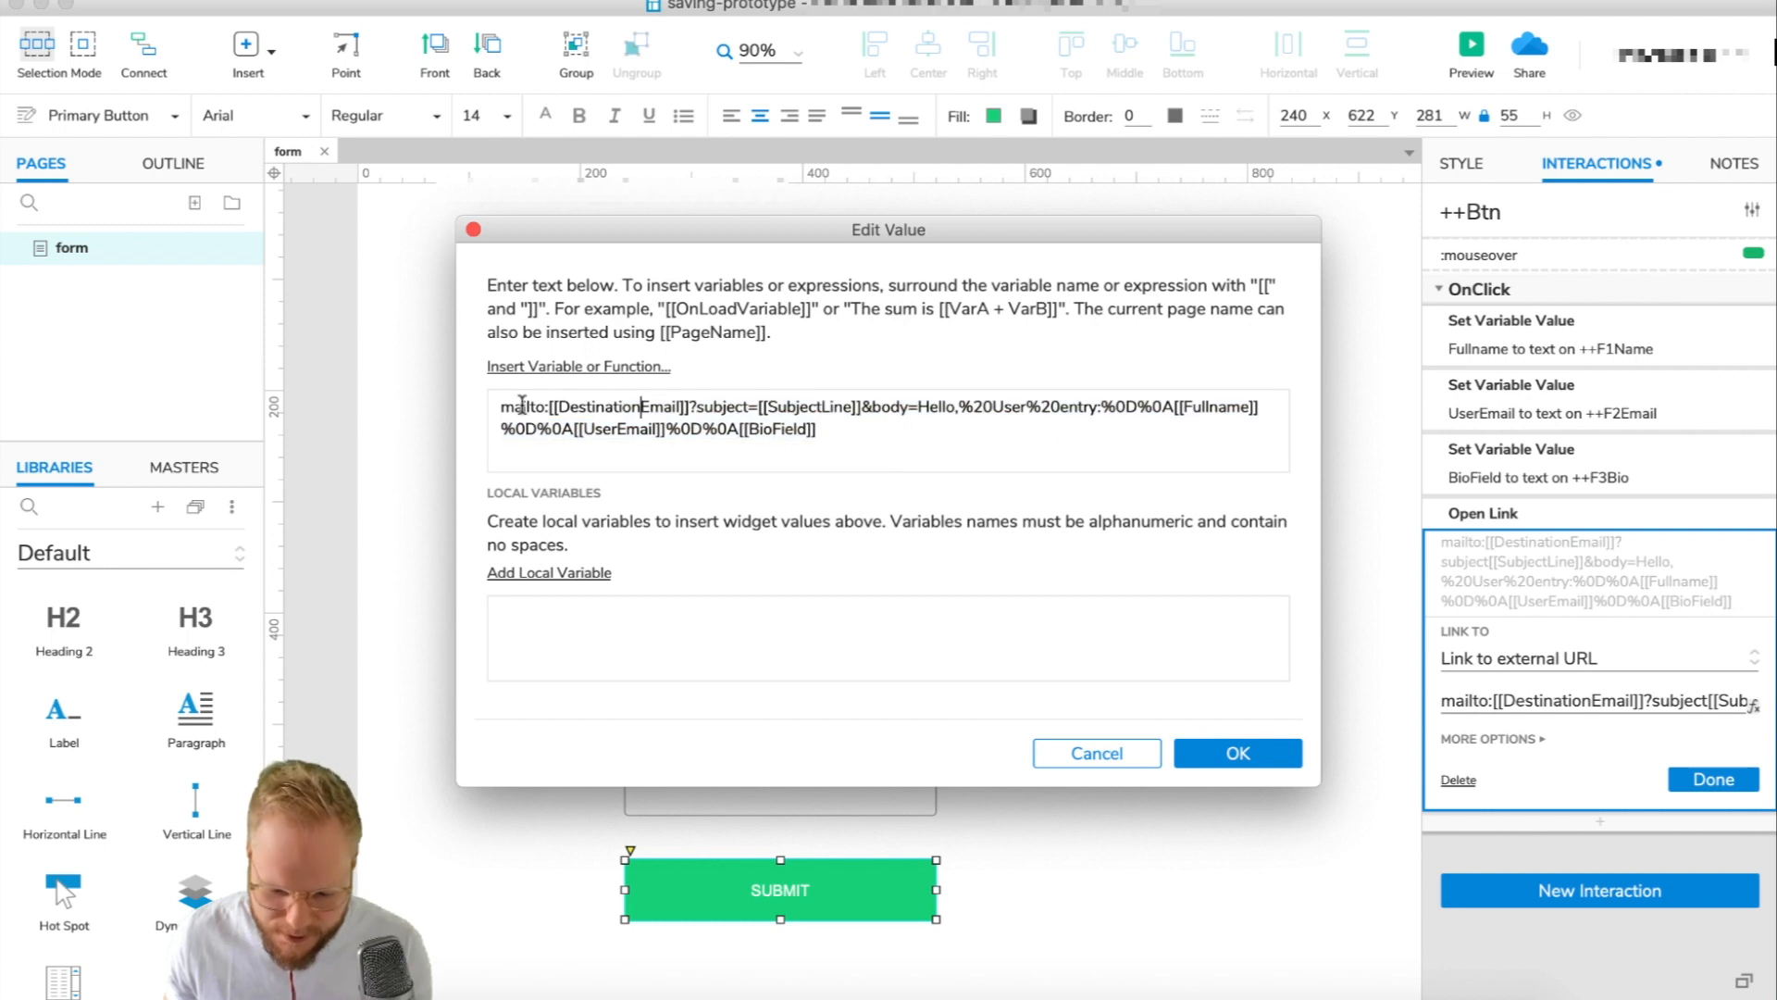
mouse_move(690, 406)
left_mouse_down()
mouse_move(755, 408)
mouse_move(699, 404)
left_mouse_up()
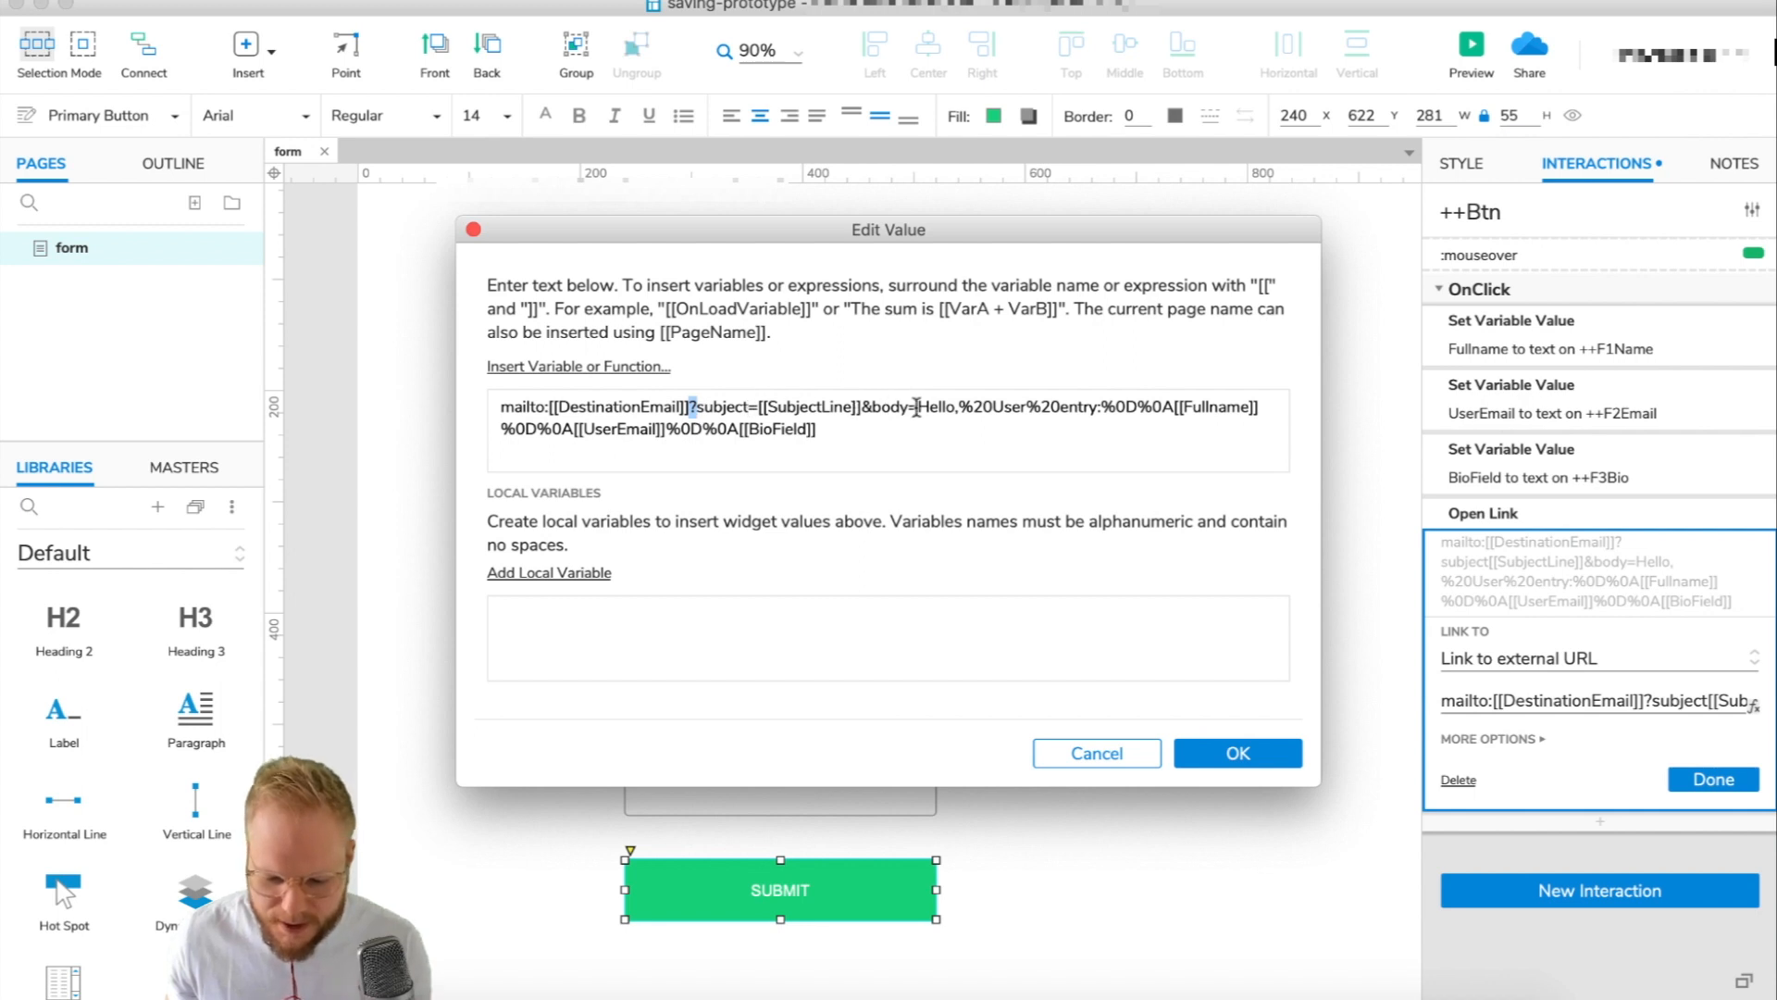
left_click(1003, 434)
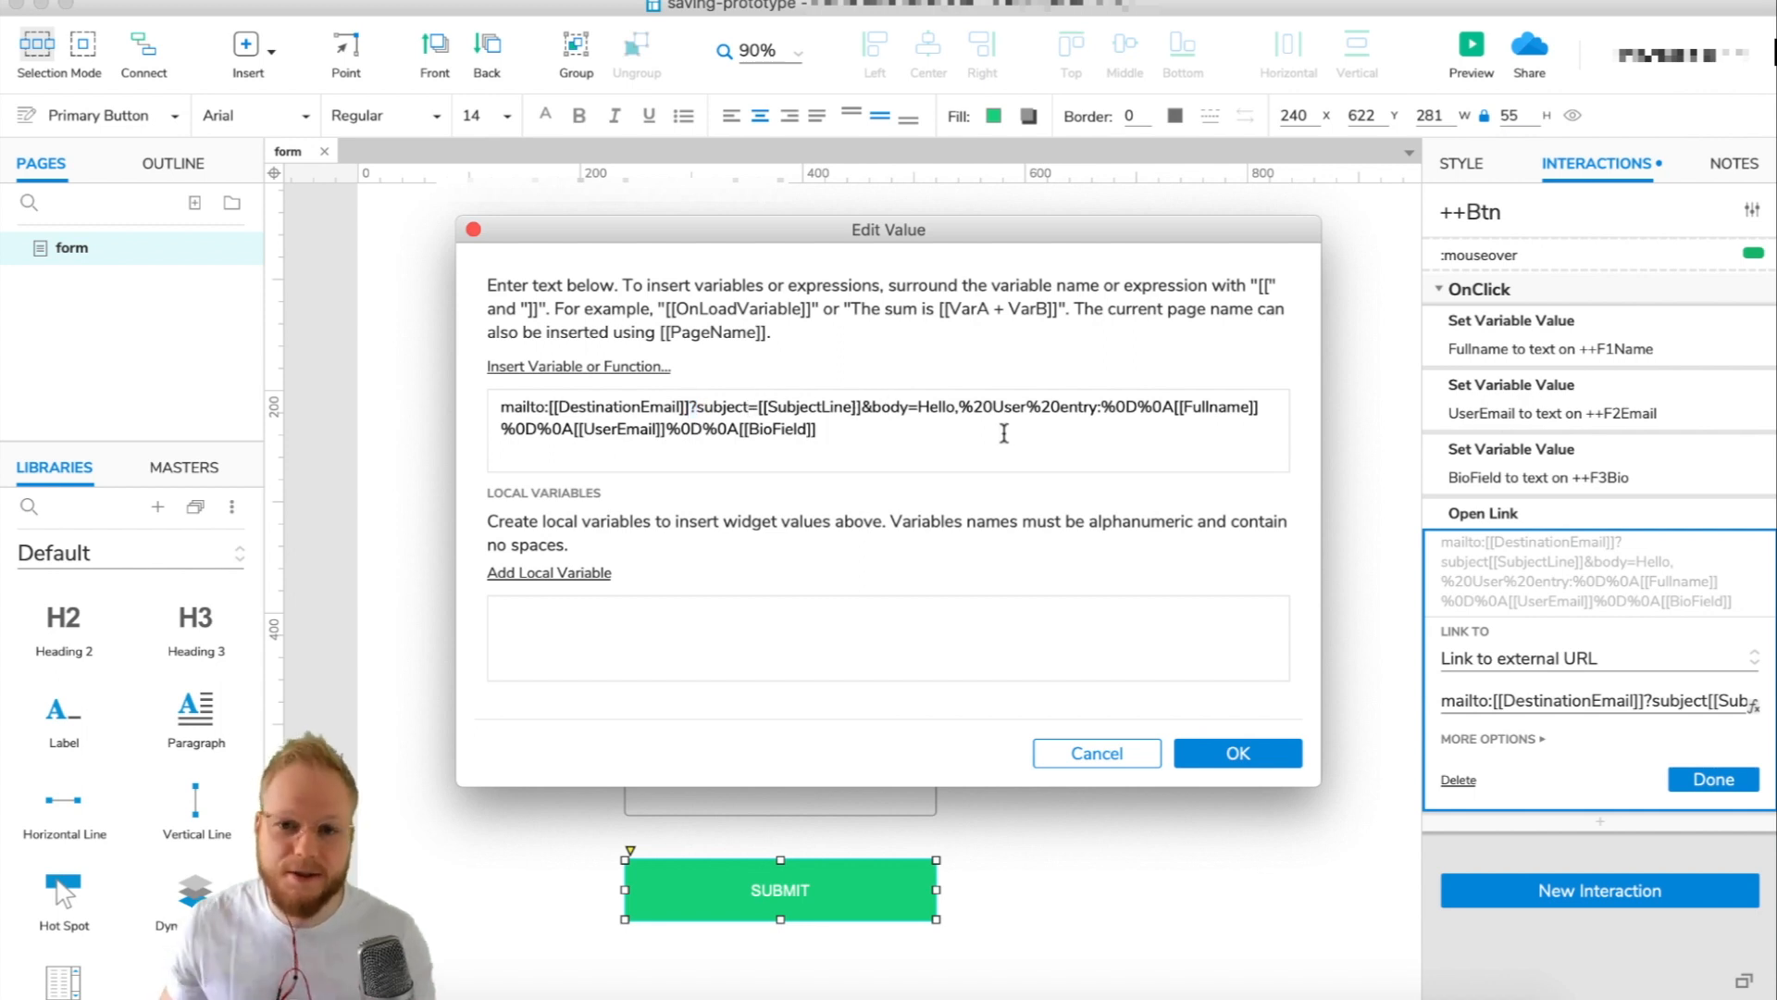
left_click(1231, 754)
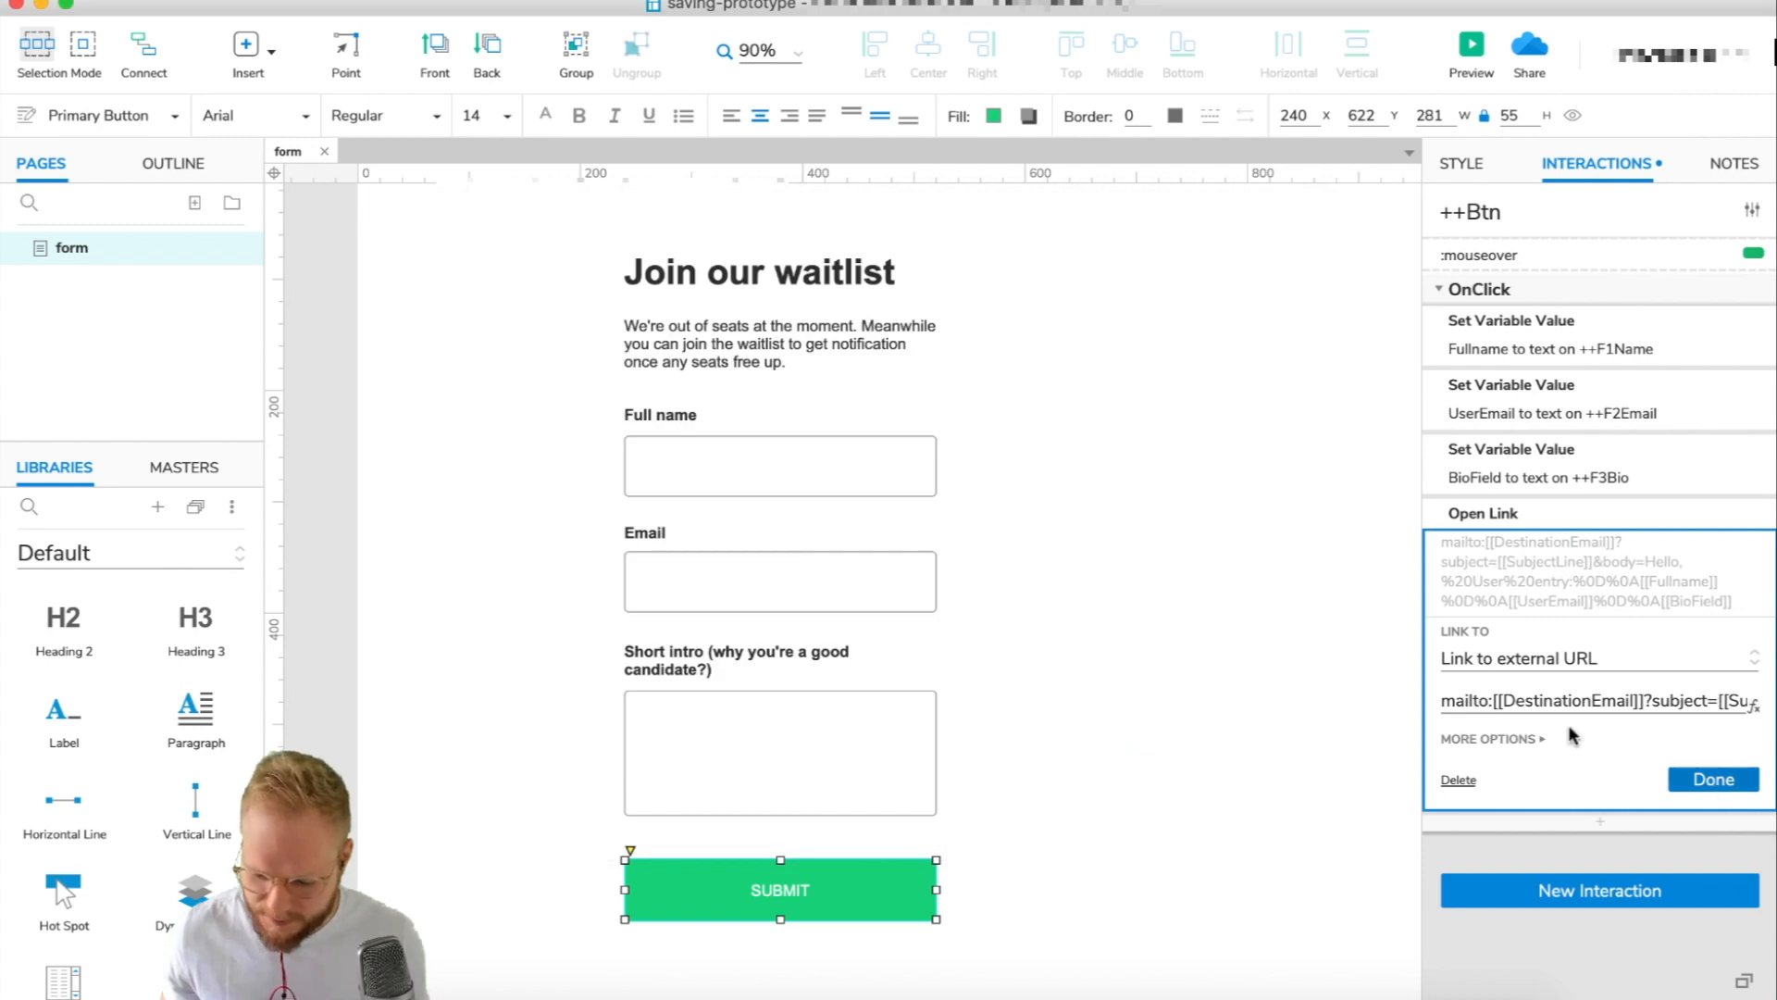
left_click(1714, 780)
key("Escape")
Preview the prototype and submit the form with a test name, e-mail and short intro.
left_click(1471, 71)
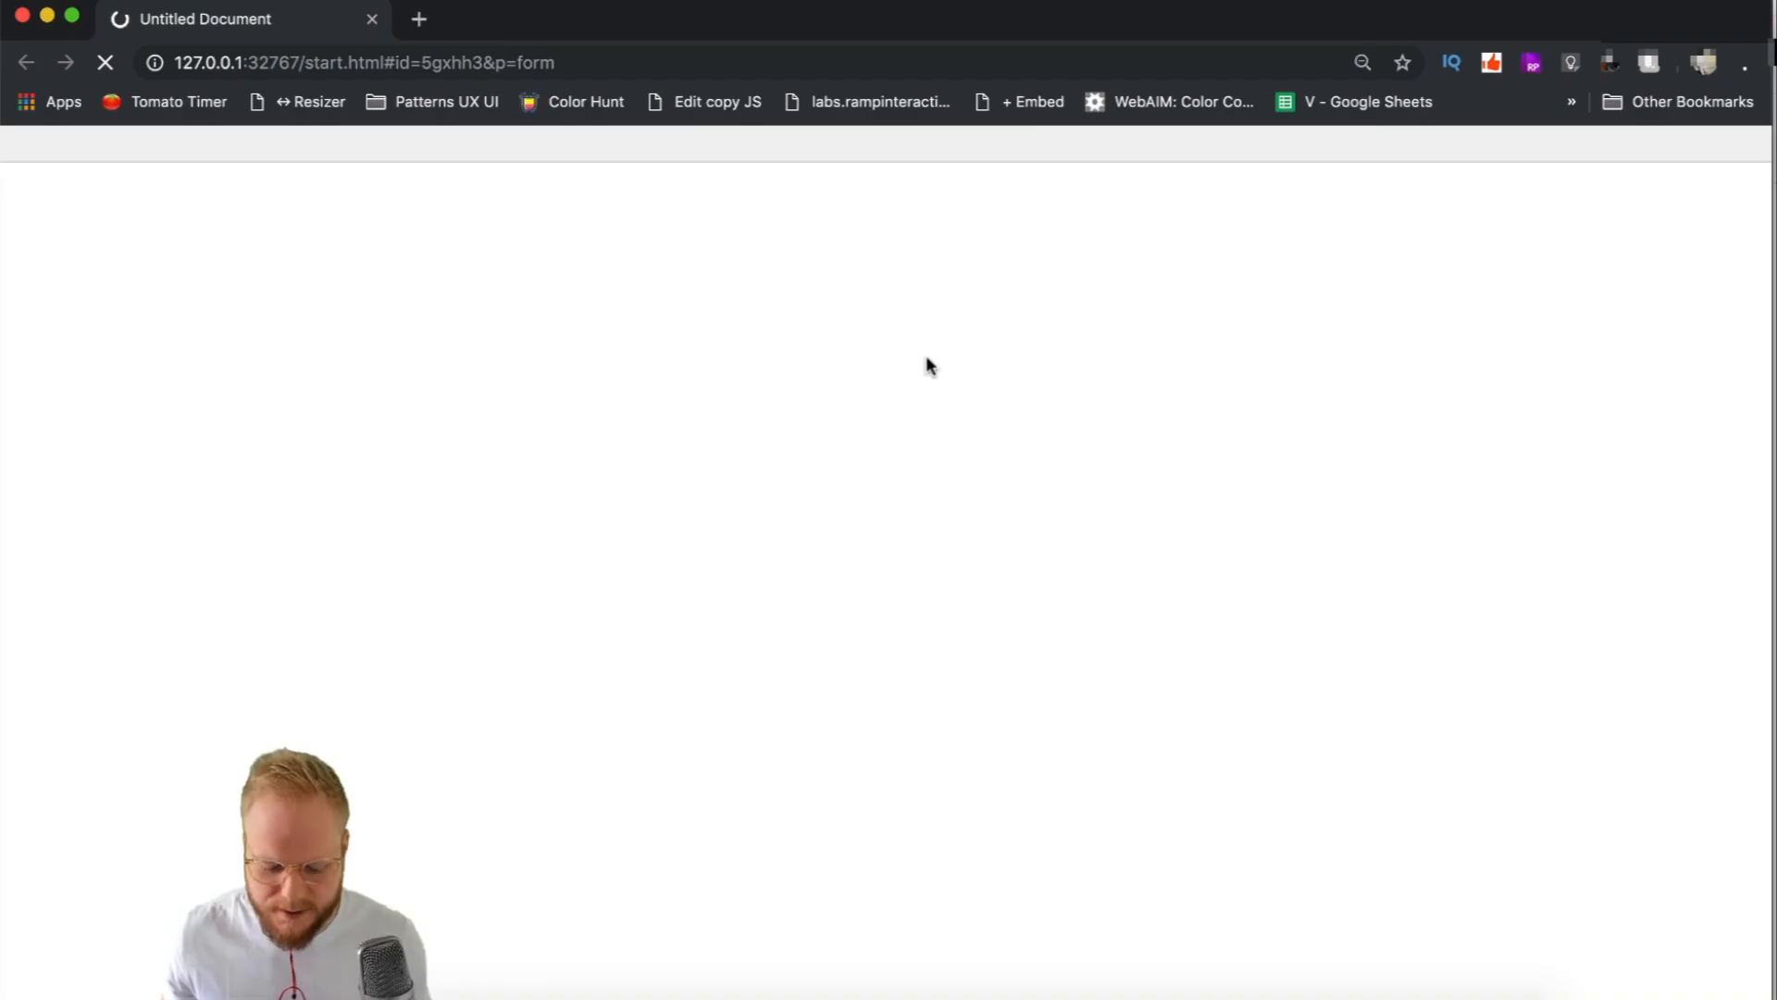
left_click(810, 424)
key("Tab")
left_click(814, 532)
left_click(815, 683)
type("ajkashdjasjdd asdj ashjdhgjasjh ghjasdhjashdhj ashgjdajs dh ajsd")
left_click(890, 817)
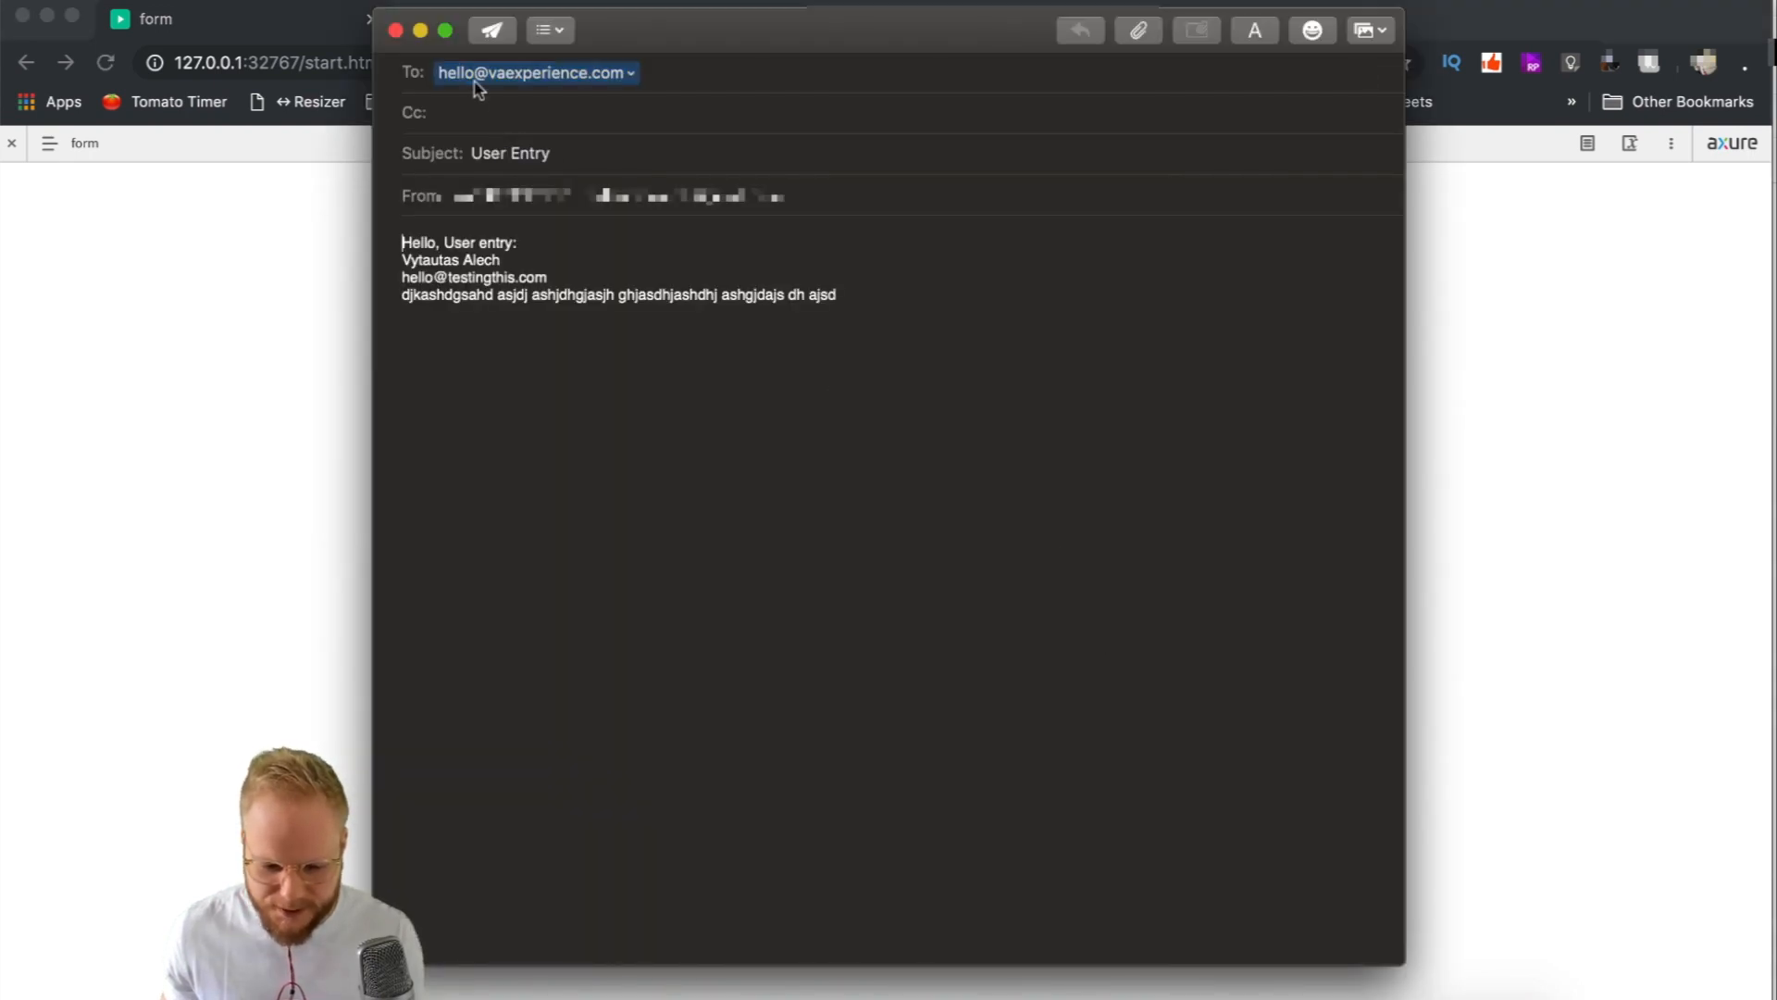
Verify the generated email's subject reads User Entry, then send it.
left_click_drag(752, 27, 761, 31)
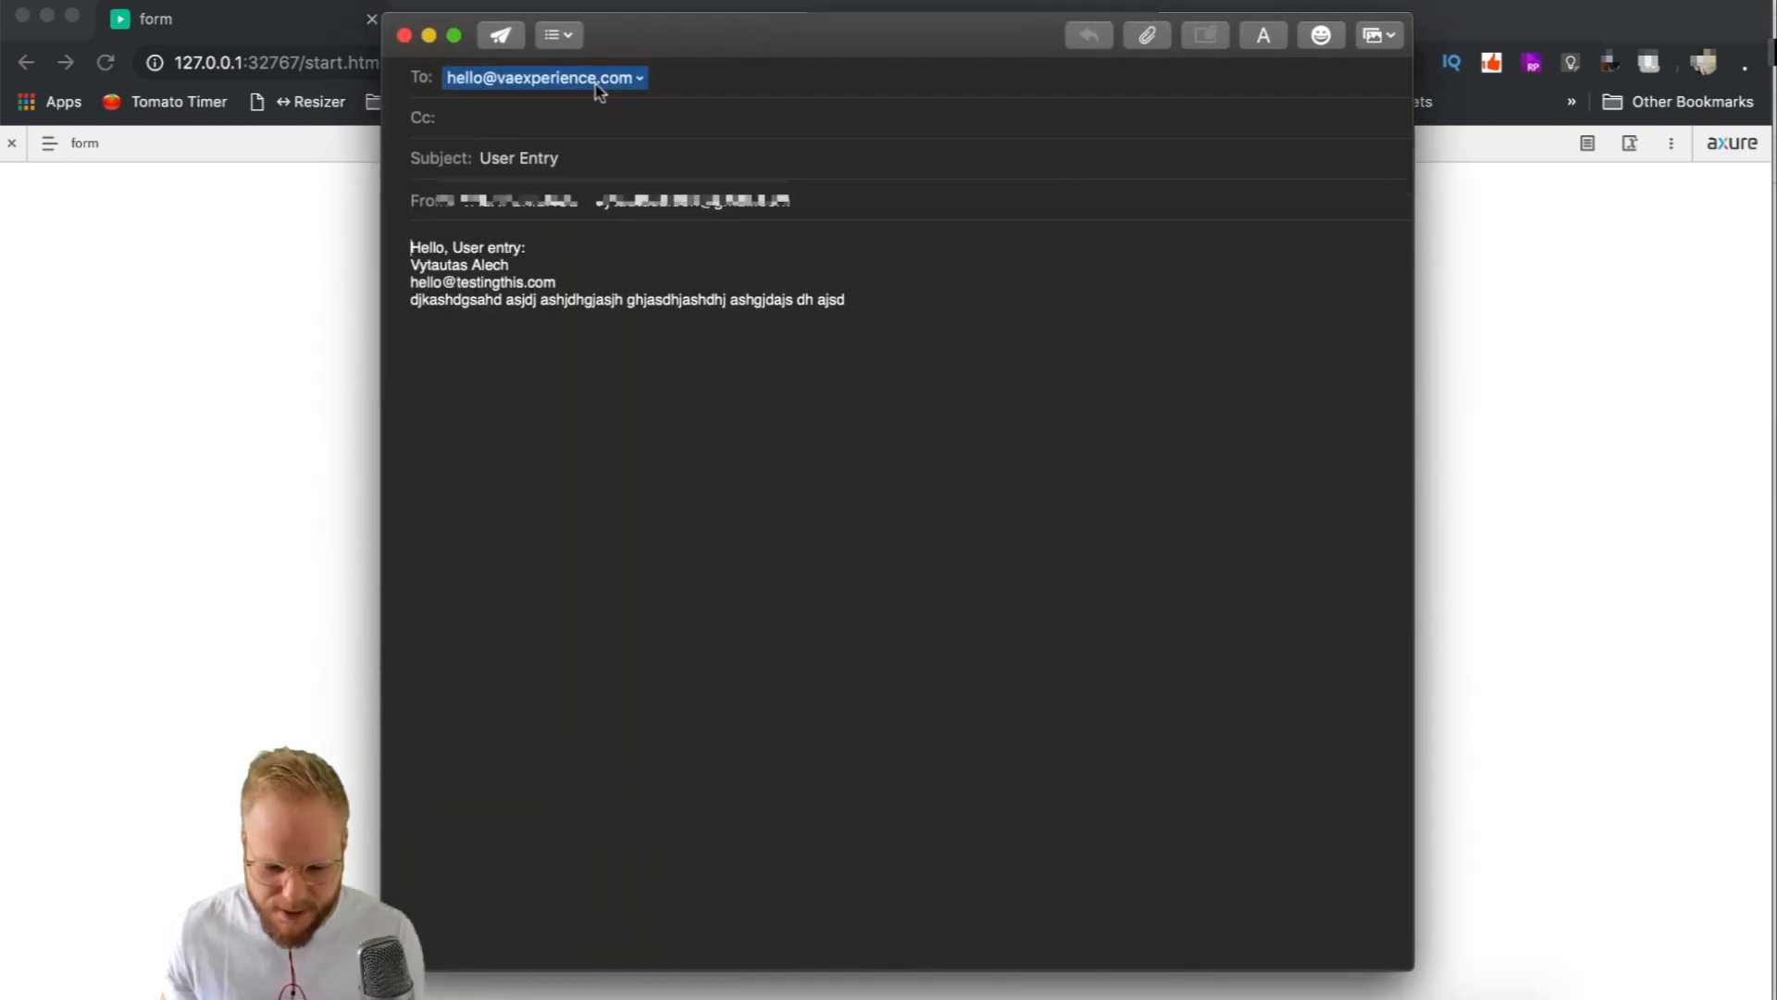
left_click(565, 155)
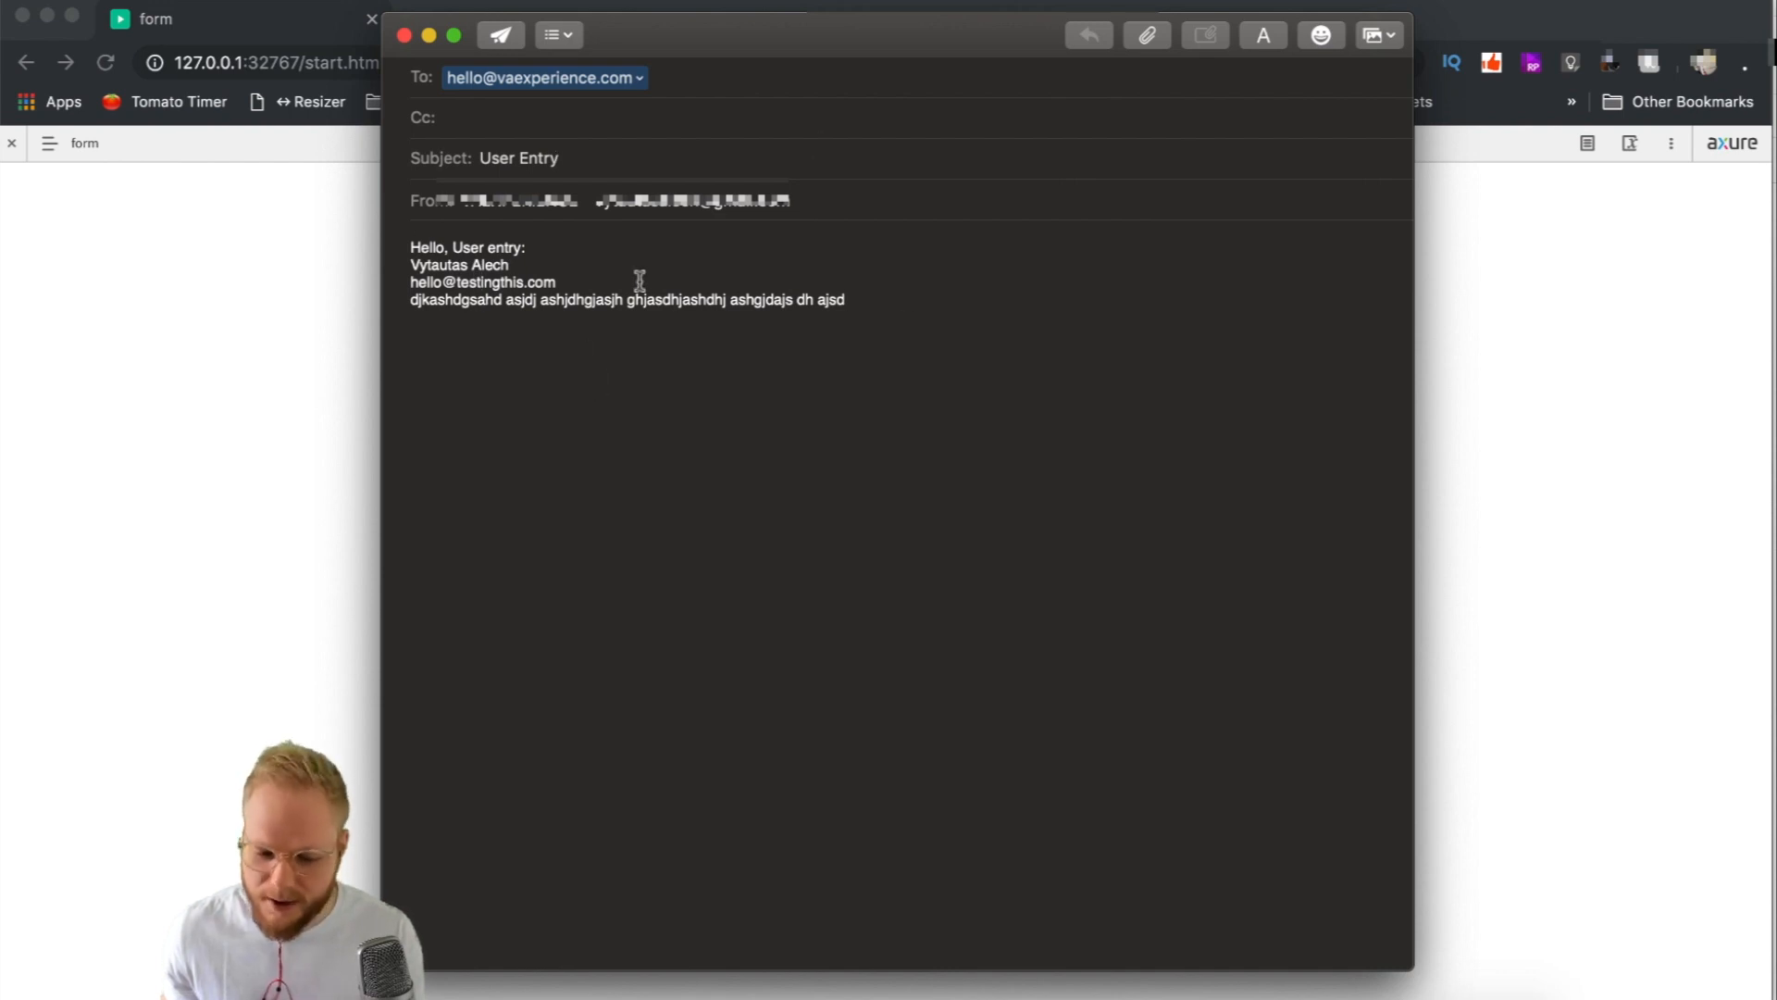
left_click(506, 37)
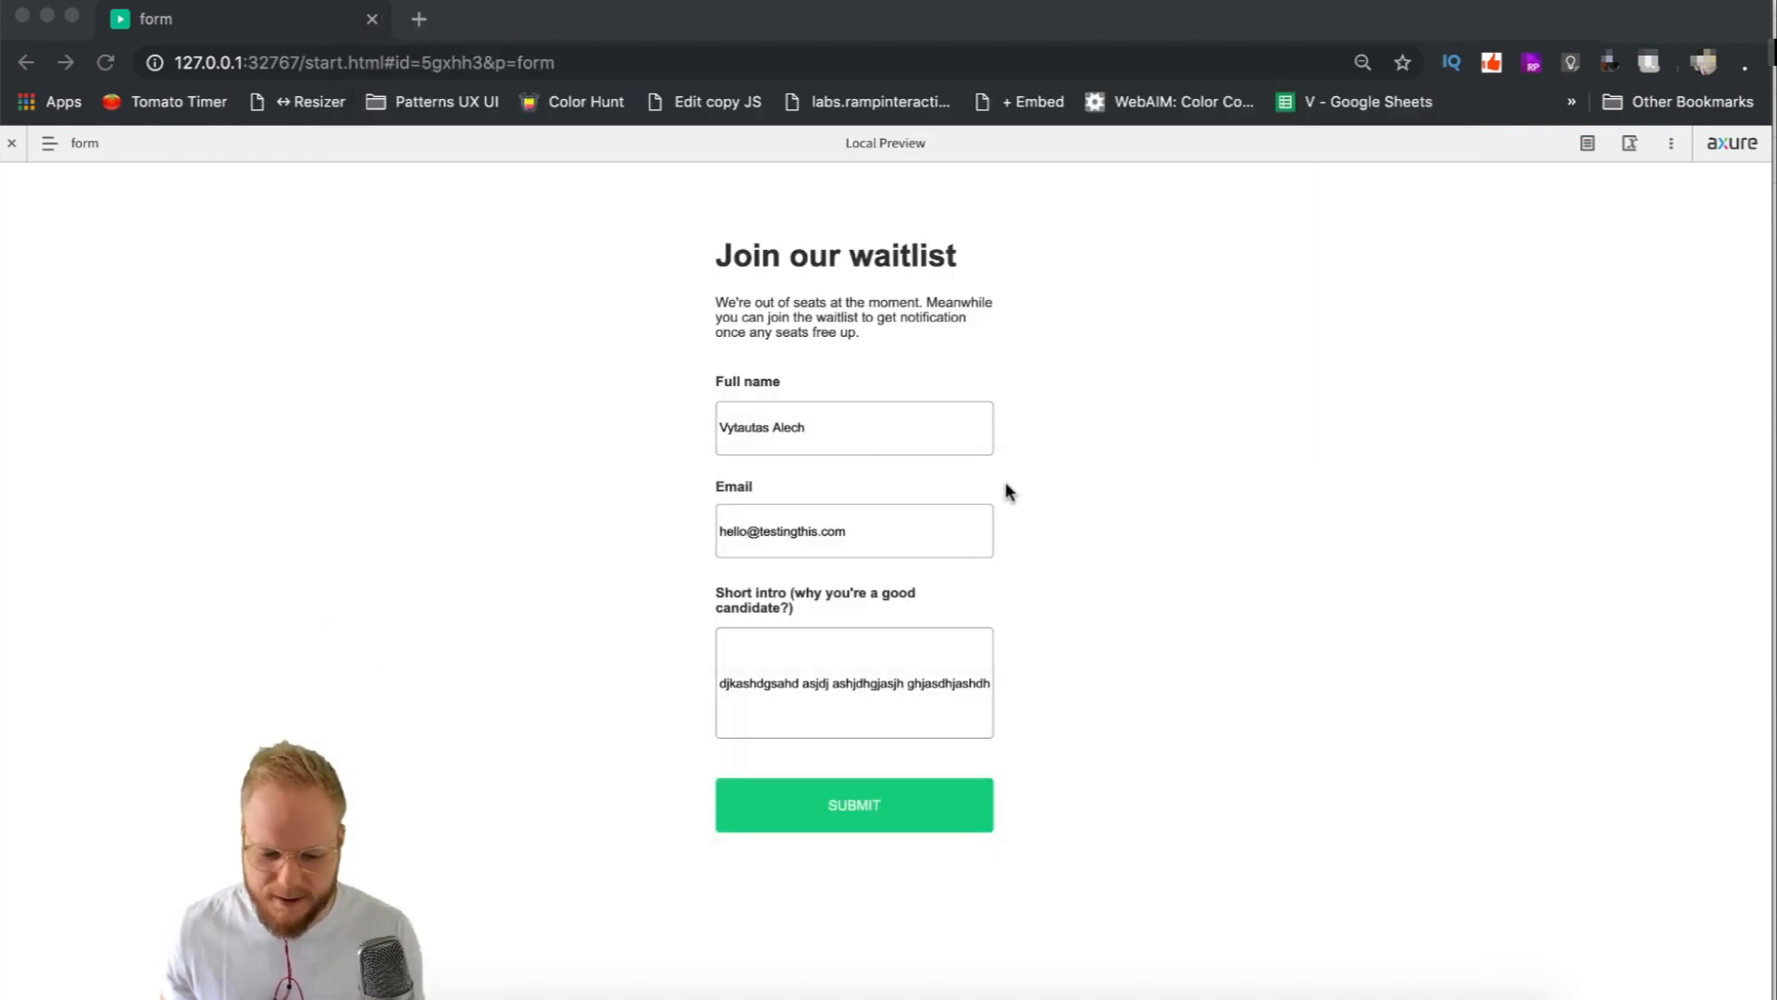